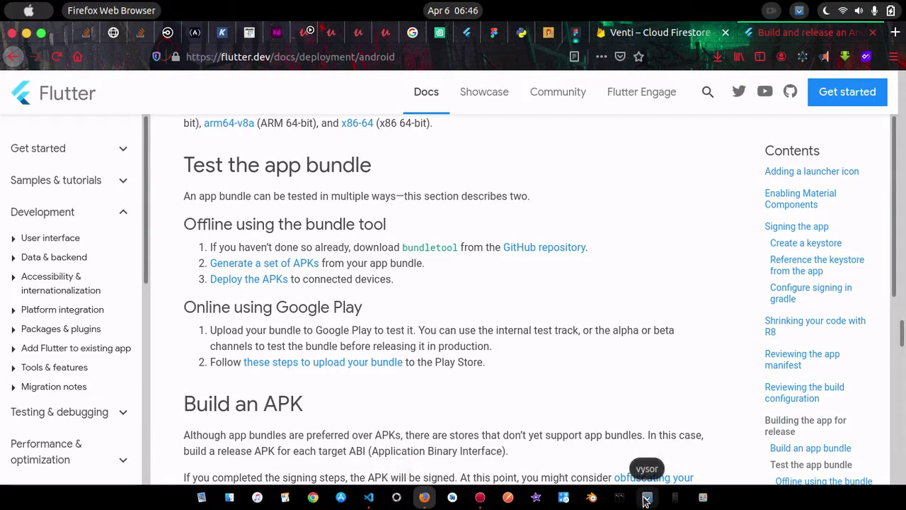
Bring the Vysor phone mirror forward, then the Venti project in VS Code
{"action": "left_click", "coordinate": [647, 497]}
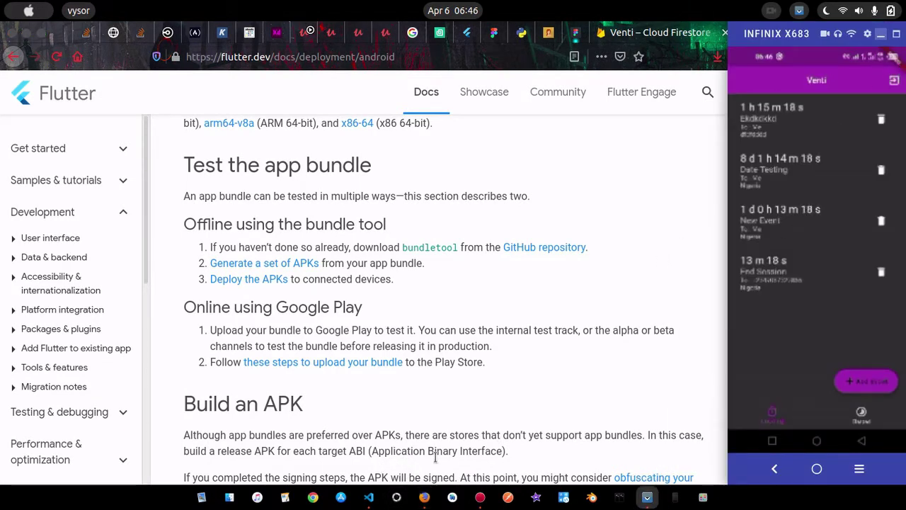
{"action": "left_click", "coordinate": [368, 500]}
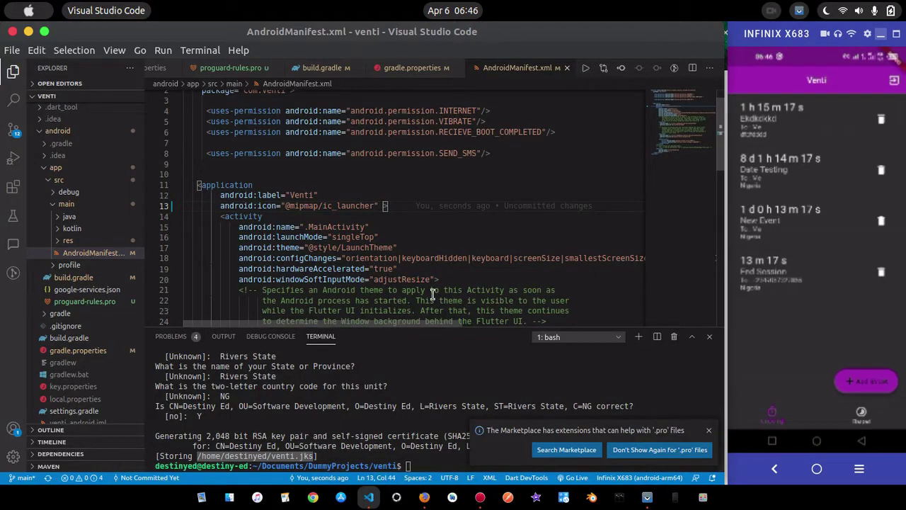
Open lib/main.dart from the Venti project's Explorer
{"action": "left_click", "coordinate": [418, 226]}
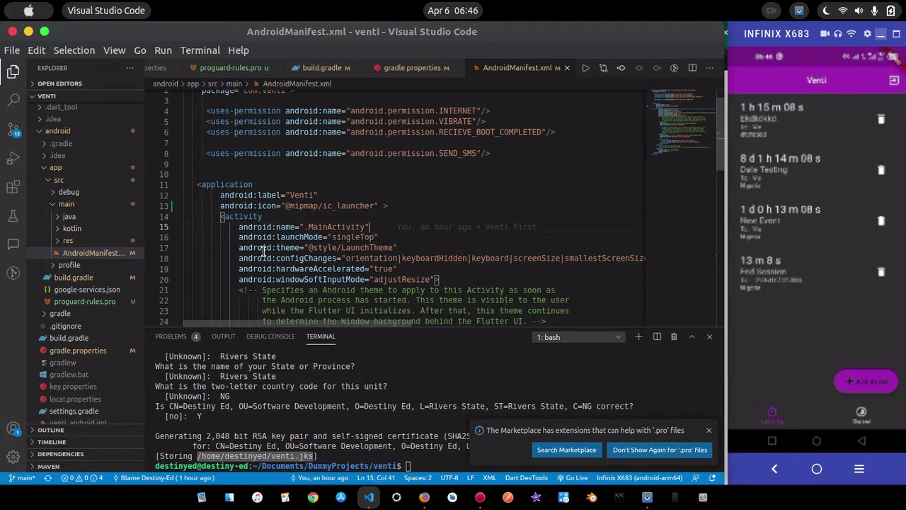
{"action": "scroll", "coordinate": [84, 378], "scroll_direction": "down", "scroll_amount": 5}
{"action": "scroll", "coordinate": [83, 377], "scroll_direction": "down", "scroll_amount": 4}
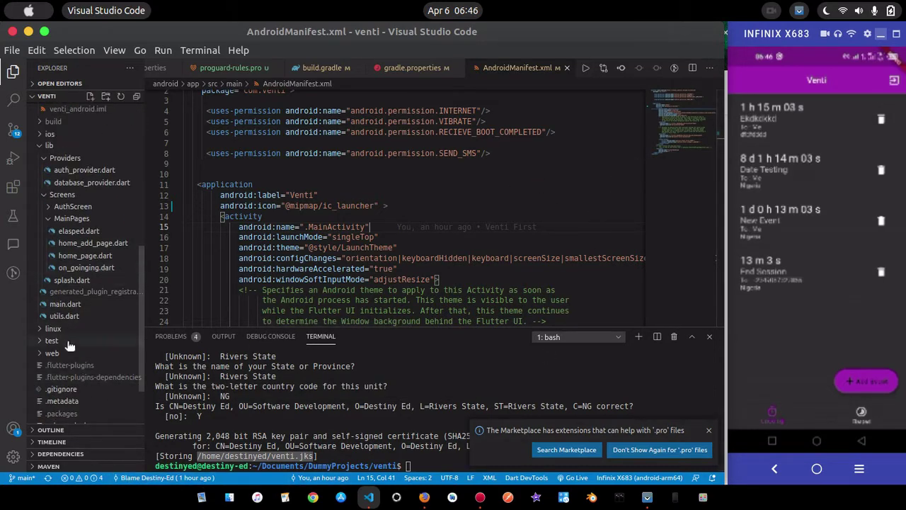
{"action": "left_click", "coordinate": [75, 306]}
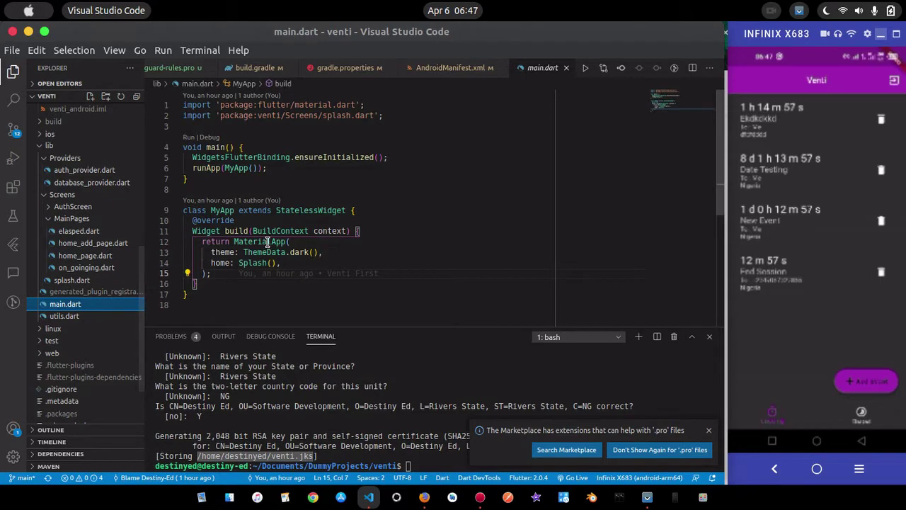
Add debugShowCheckedModeBanner: false inside the MaterialApp in main.dart
{"action": "left_click", "coordinate": [317, 241]}
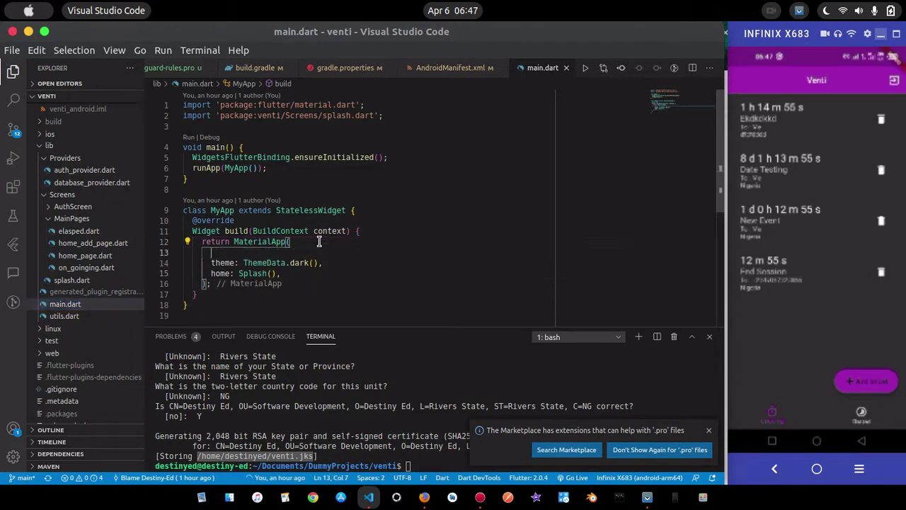
{"action": "key", "text": "Return"}
{"action": "type", "text": "d"}
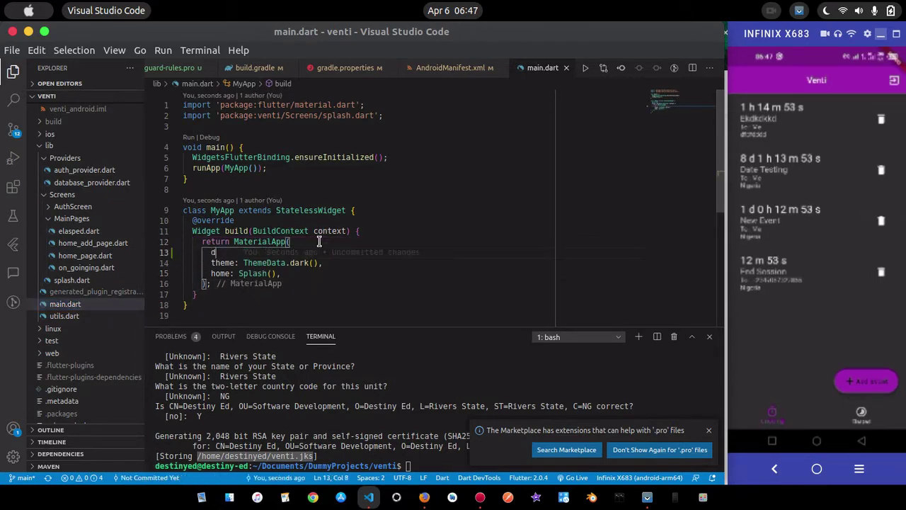
{"action": "type", "text": "eb"}
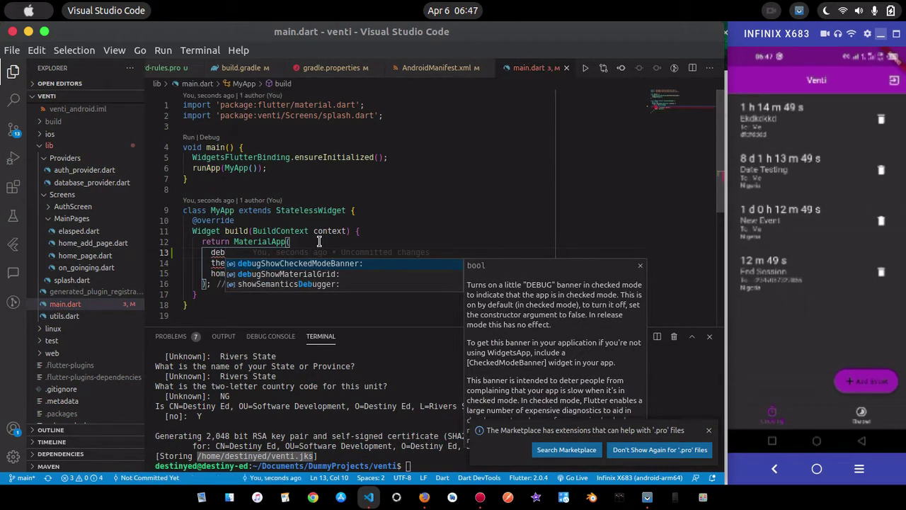
{"action": "key", "text": "Return"}
{"action": "type", "text": "false,"}
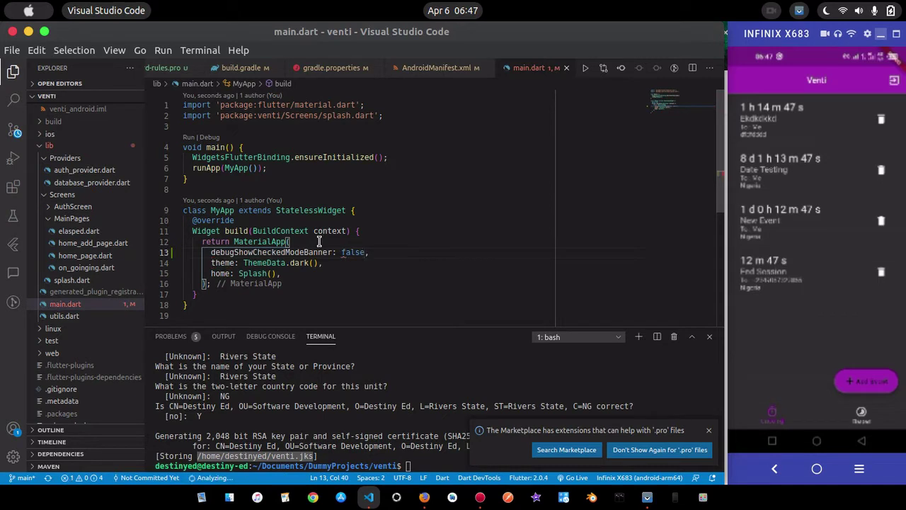
{"action": "key", "text": "Right"}
{"action": "left_click", "coordinate": [453, 233]}
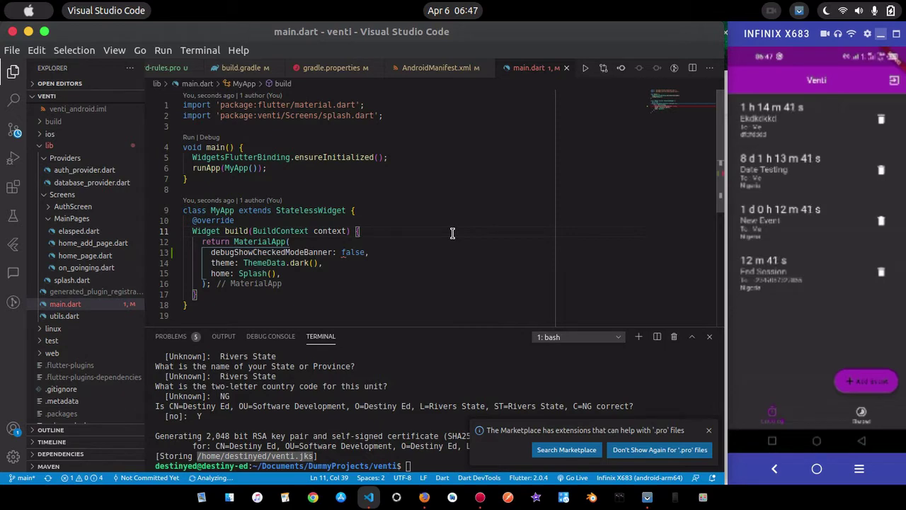
Launch a debug run of the app on the phone
{"action": "left_click", "coordinate": [416, 178]}
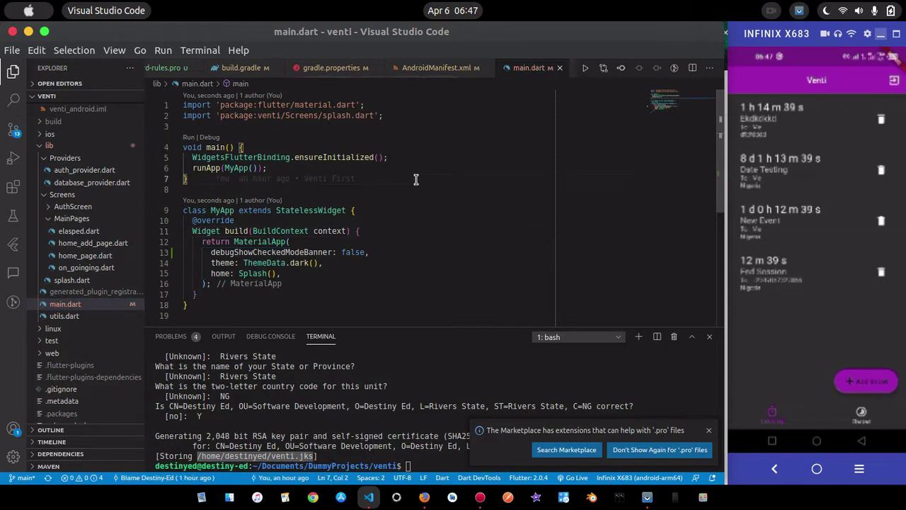
{"action": "key", "text": "F5"}
{"action": "left_click", "coordinate": [855, 124]}
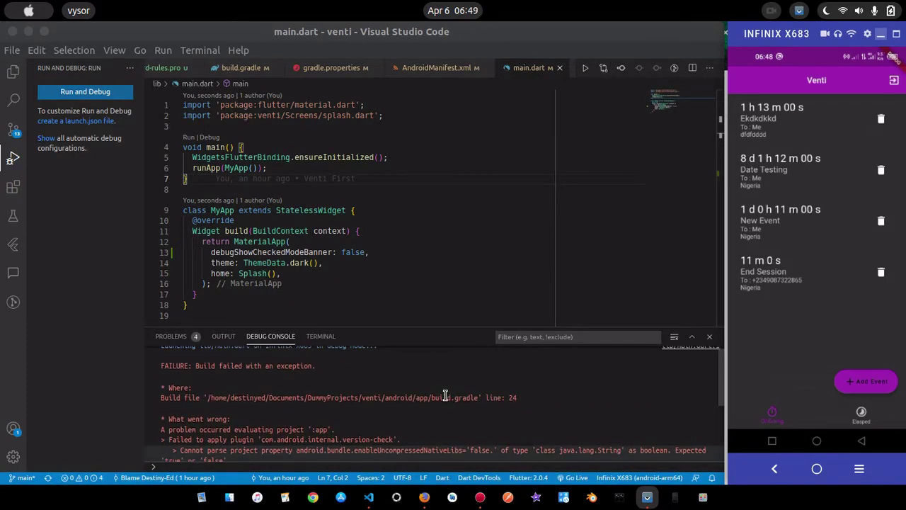
Read the enableUncompressedNativeLibs build error, then open gradle.properties
{"action": "scroll", "coordinate": [386, 424], "scroll_direction": "down", "scroll_amount": 1}
{"action": "scroll", "coordinate": [386, 423], "scroll_direction": "down", "scroll_amount": 2}
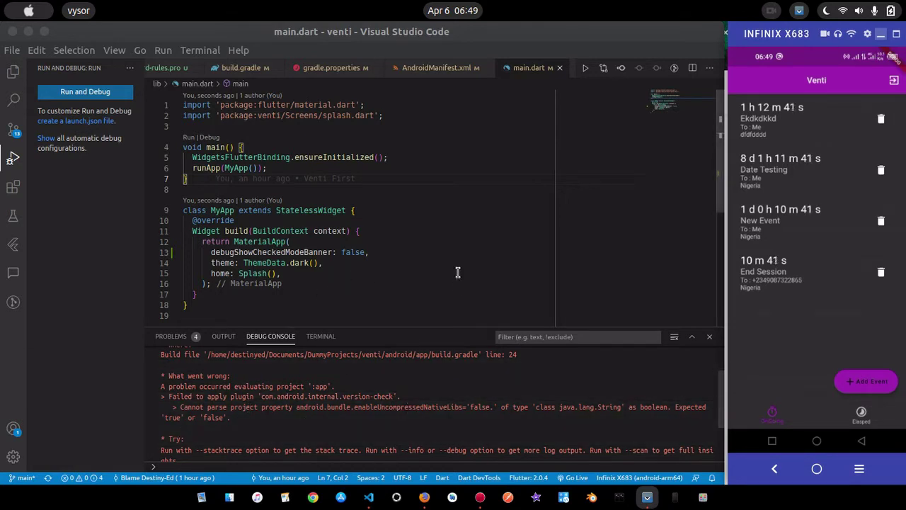
{"action": "left_click", "coordinate": [326, 71]}
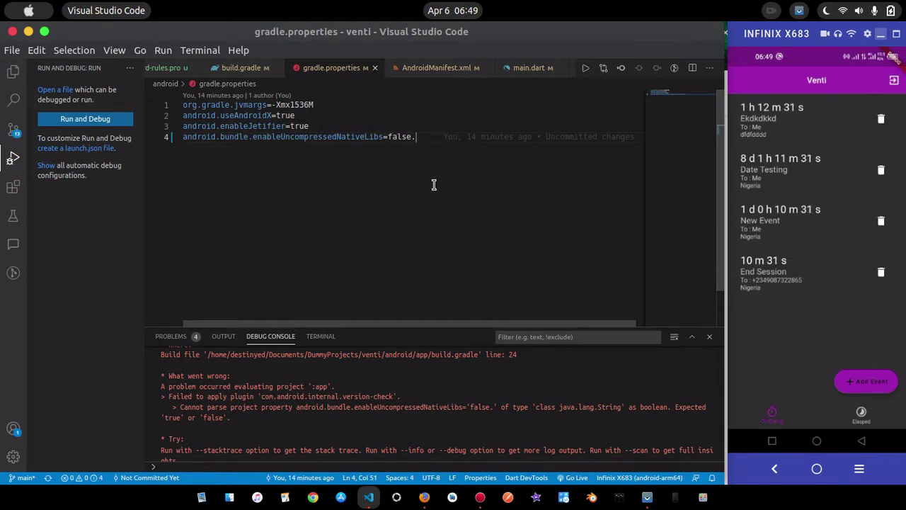
Remove line 4's stray period so it ends =false, and rerun with Dart & Flutter
{"action": "key", "text": "BackSpace"}
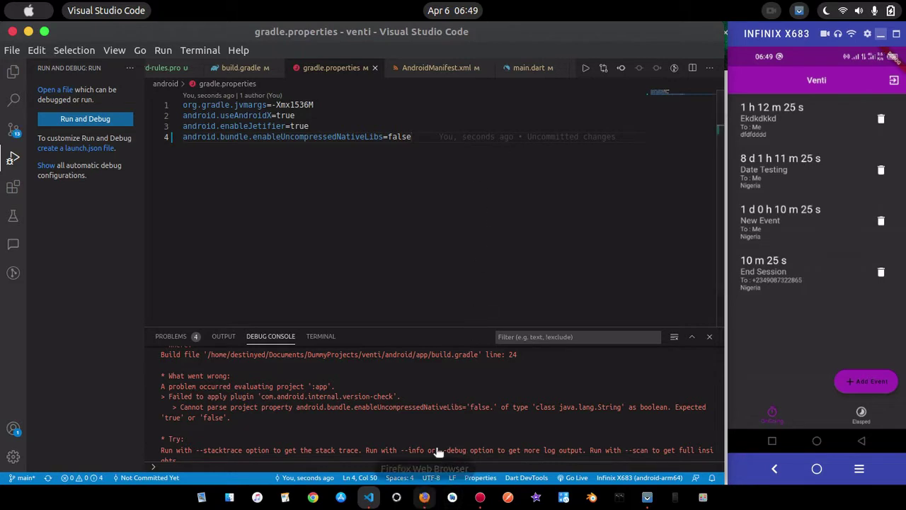
{"action": "key", "text": "F5"}
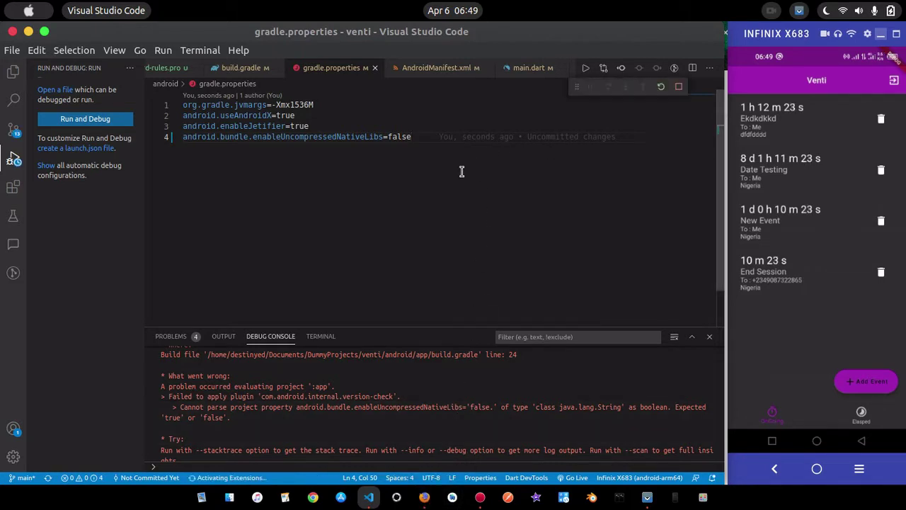
{"action": "left_click", "coordinate": [273, 105]}
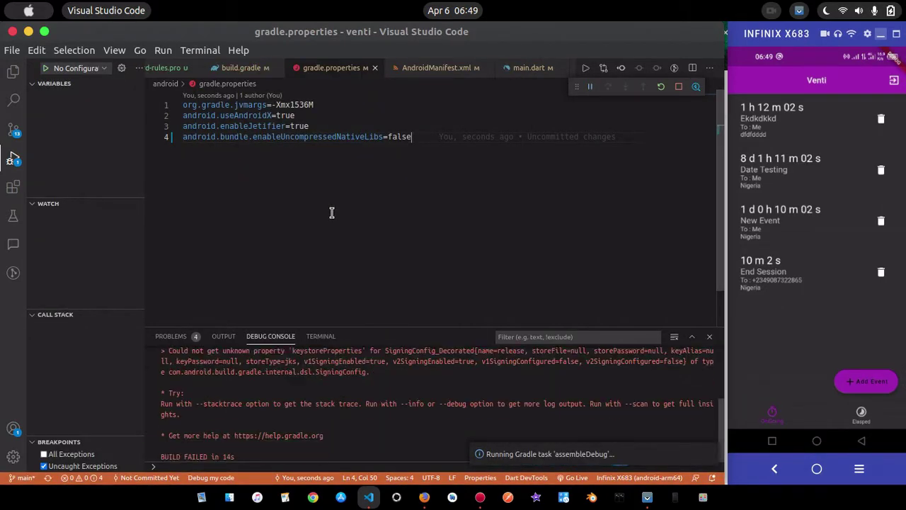
{"action": "scroll", "coordinate": [387, 393], "scroll_direction": "up", "scroll_amount": 3}
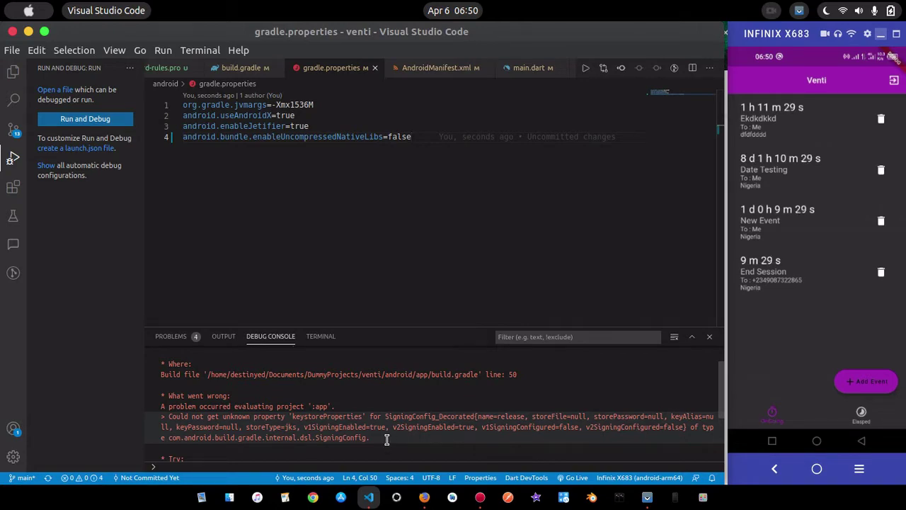
{"action": "scroll", "coordinate": [386, 439], "scroll_direction": "down", "scroll_amount": 1}
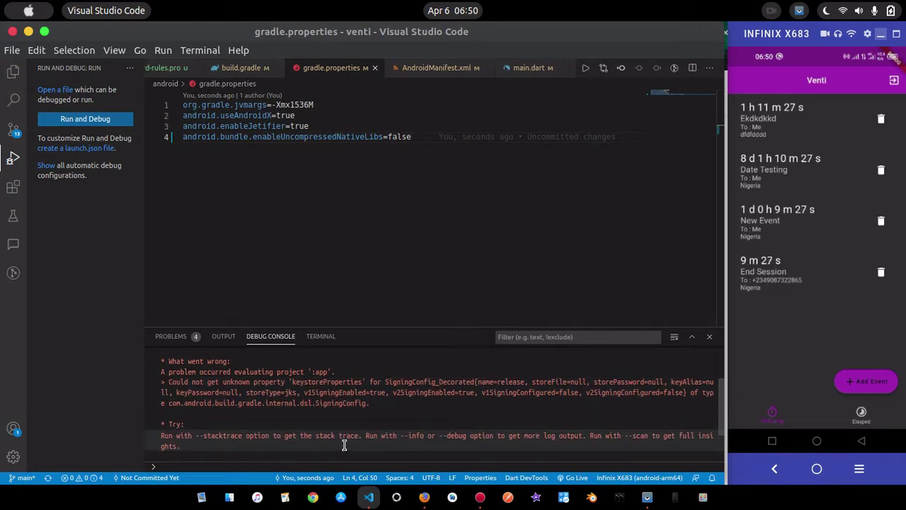
{"action": "scroll", "coordinate": [344, 444], "scroll_direction": "down", "scroll_amount": 3}
{"action": "scroll", "coordinate": [344, 444], "scroll_direction": "up", "scroll_amount": 4}
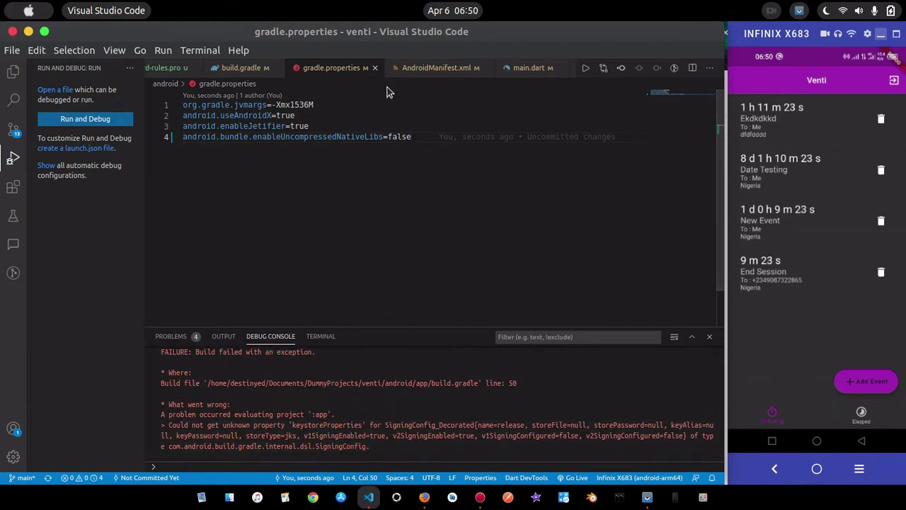
Review the release signingConfigs in build.gradle and open key.properties
{"action": "left_click", "coordinate": [240, 67]}
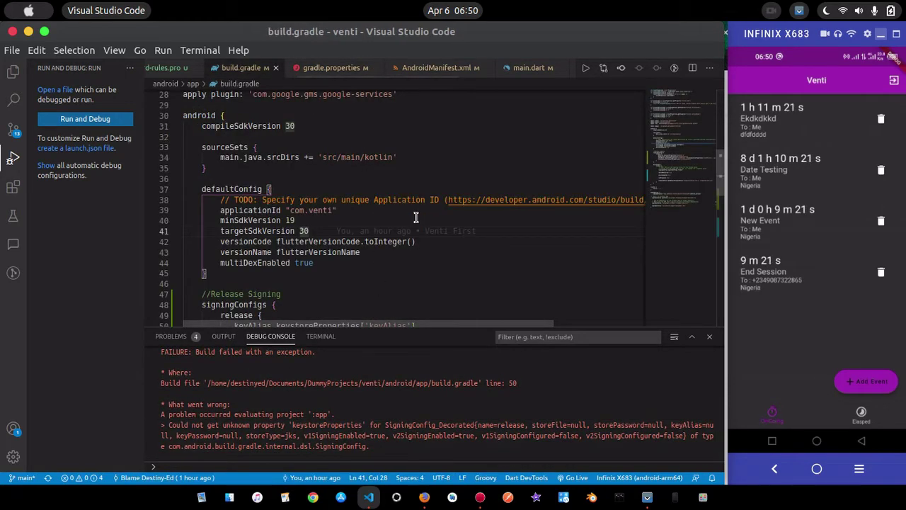
{"action": "scroll", "coordinate": [416, 218], "scroll_direction": "down", "scroll_amount": 5}
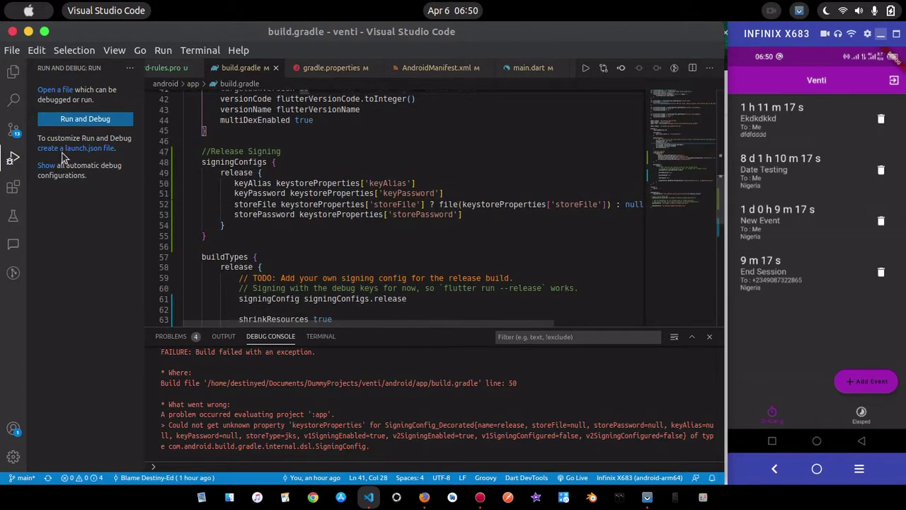
{"action": "left_click", "coordinate": [13, 72]}
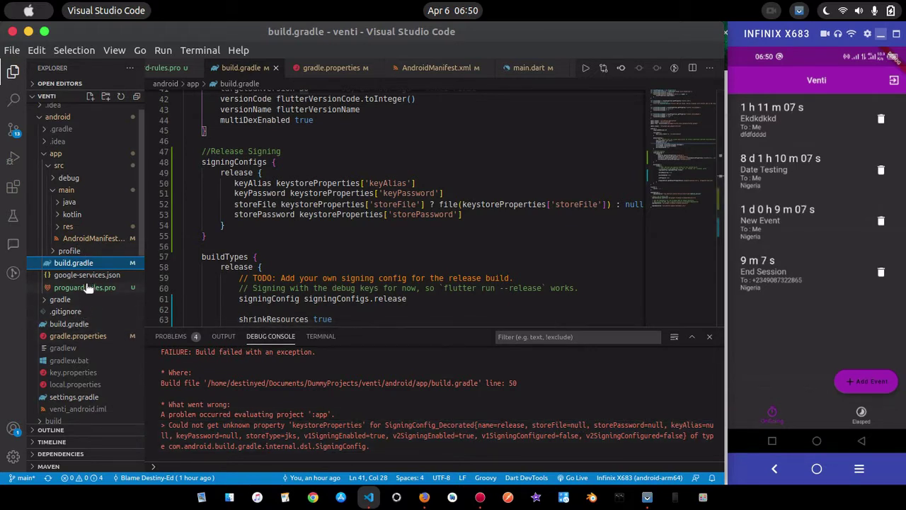
{"action": "scroll", "coordinate": [88, 339], "scroll_direction": "down", "scroll_amount": 1}
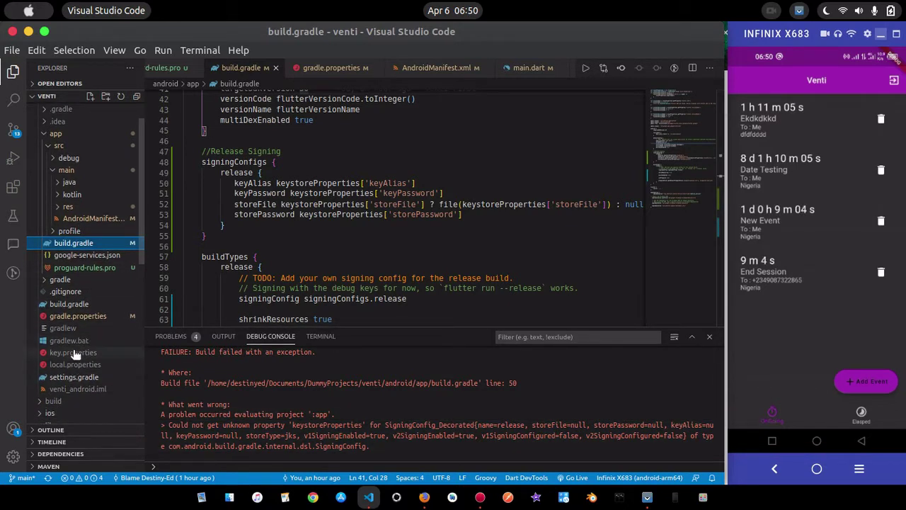
{"action": "left_click", "coordinate": [76, 352]}
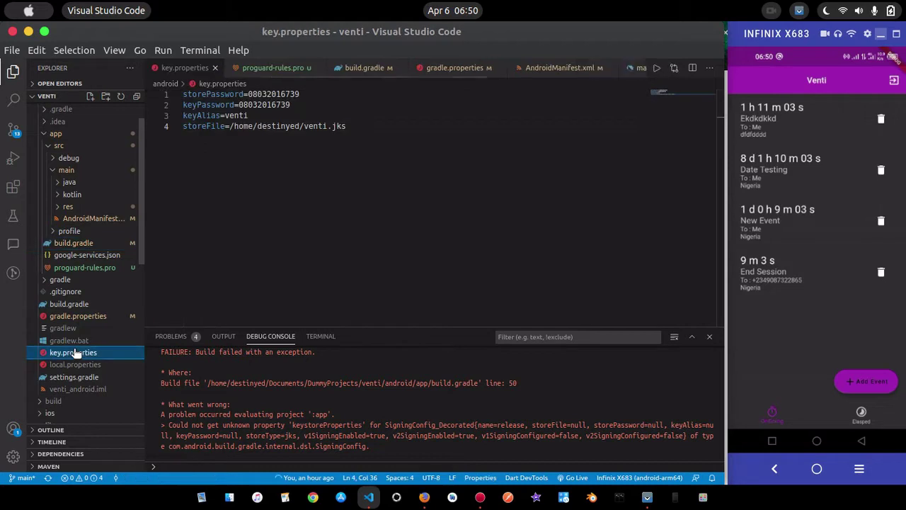
Select the store password in key.properties, then reopen app/build.gradle at its top
{"action": "left_click", "coordinate": [414, 127]}
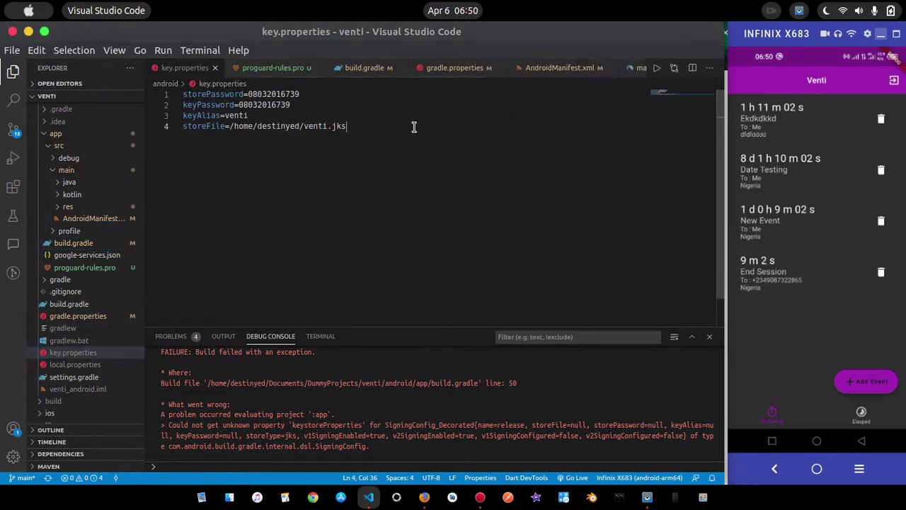
{"action": "double_click", "coordinate": [305, 93]}
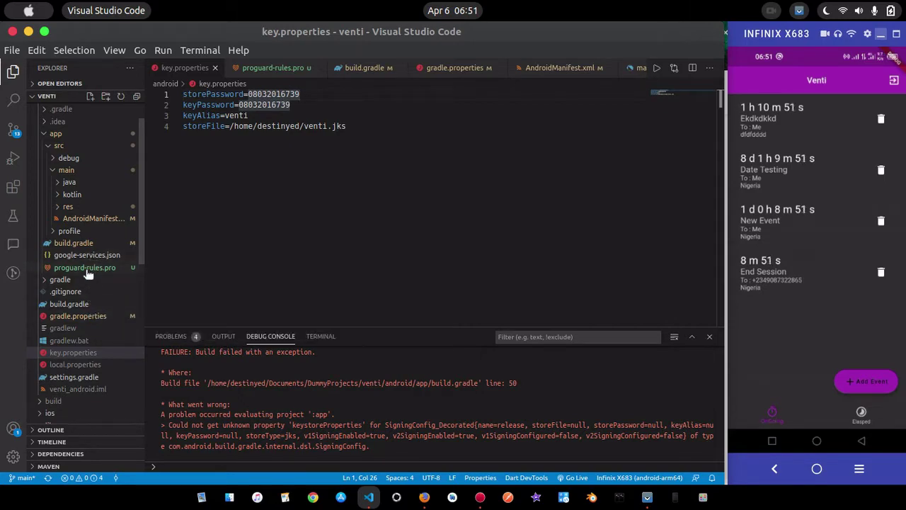
{"action": "key", "text": "ctrl+shift+e"}
{"action": "left_click", "coordinate": [92, 242]}
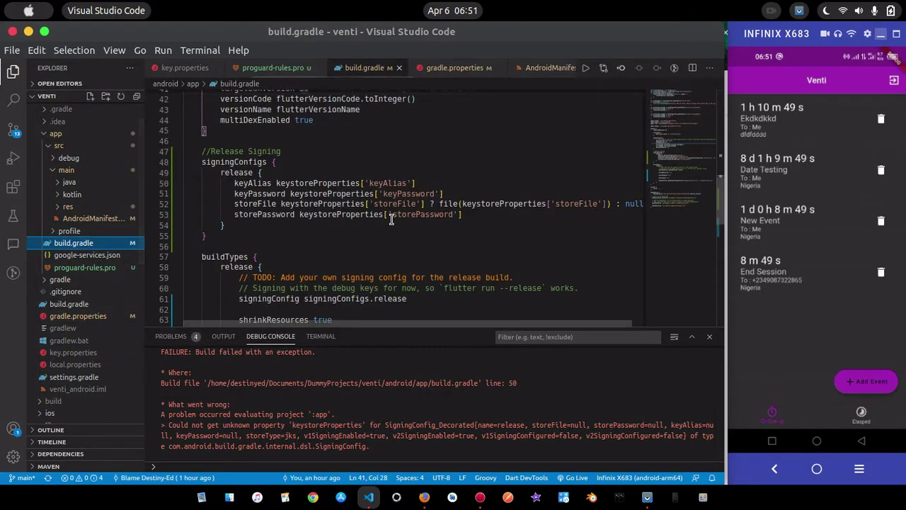
{"action": "scroll", "coordinate": [390, 218], "scroll_direction": "up", "scroll_amount": 6}
{"action": "scroll", "coordinate": [390, 220], "scroll_direction": "up", "scroll_amount": 5}
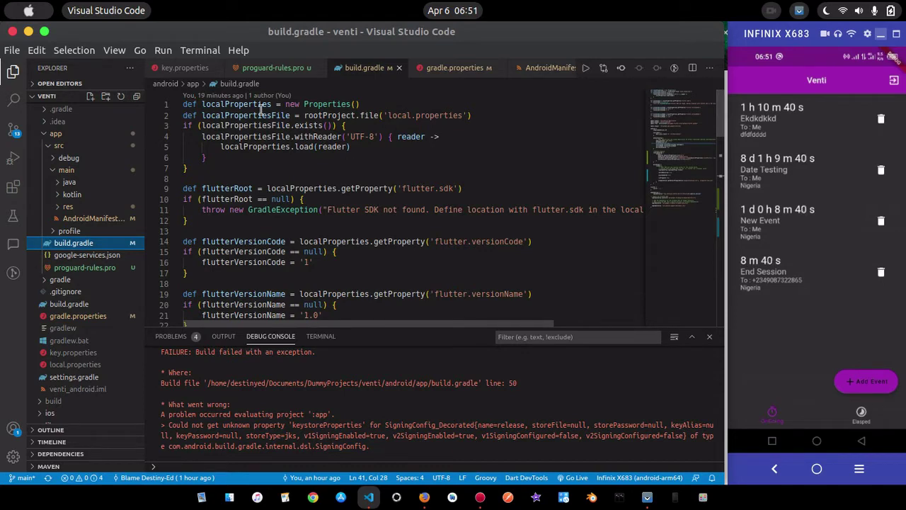
Copy the keystoreProperties loading snippet from the Flutter signing guide, then return to VS Code
{"action": "left_click", "coordinate": [424, 497]}
{"action": "scroll", "coordinate": [397, 265], "scroll_direction": "up", "scroll_amount": 10}
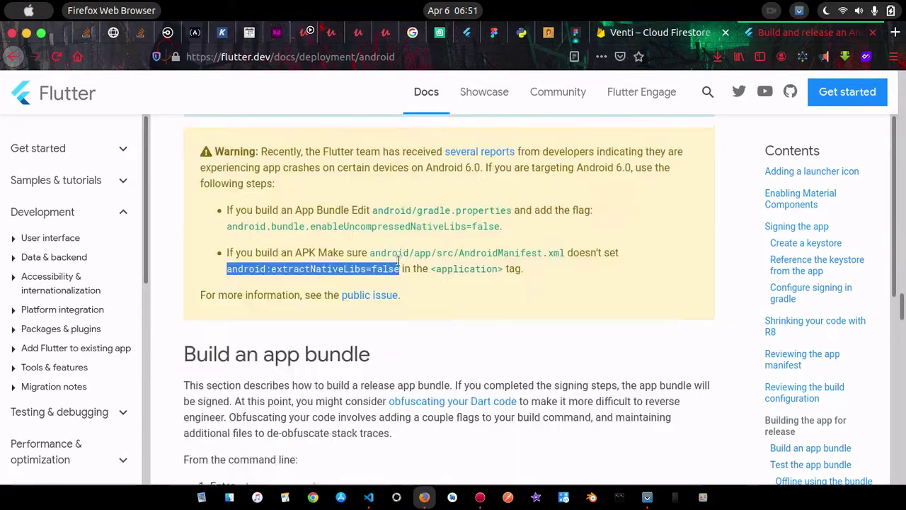
{"action": "scroll", "coordinate": [398, 265], "scroll_direction": "up", "scroll_amount": 10}
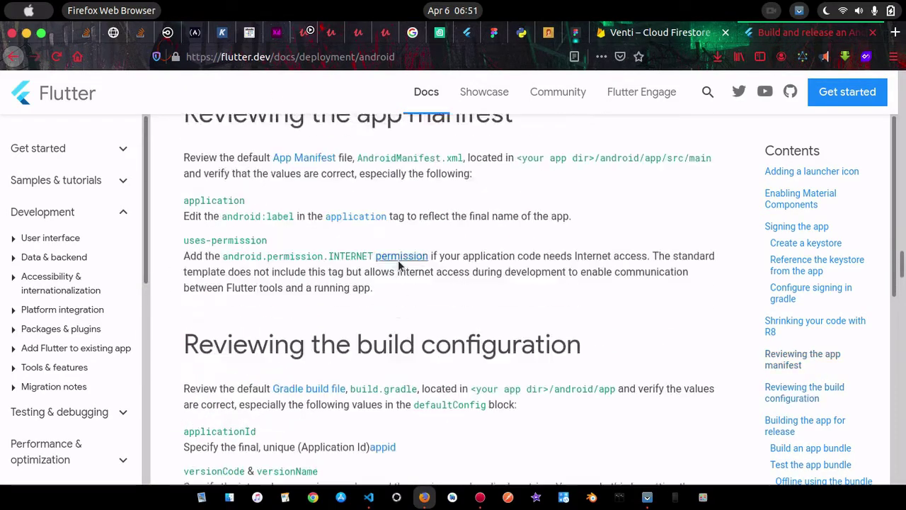
{"action": "scroll", "coordinate": [397, 266], "scroll_direction": "up", "scroll_amount": 10}
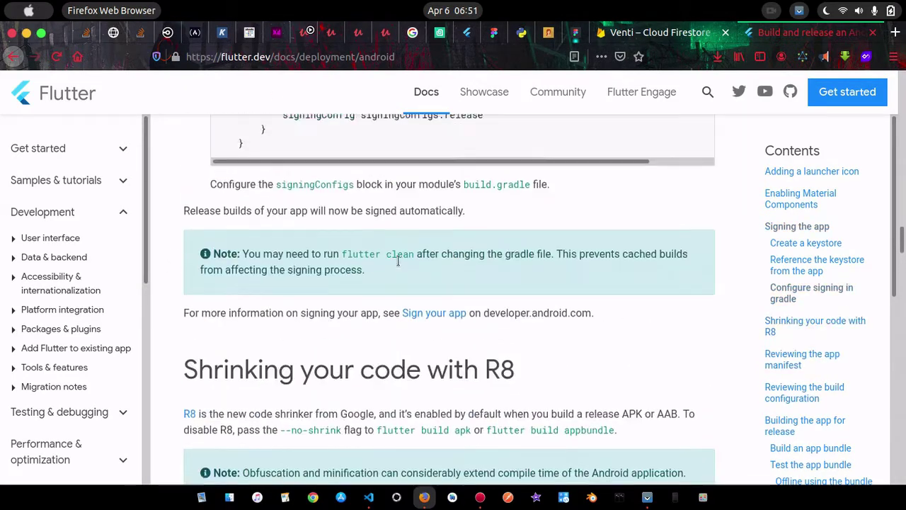
{"action": "scroll", "coordinate": [397, 266], "scroll_direction": "up", "scroll_amount": 2}
{"action": "scroll", "coordinate": [398, 265], "scroll_direction": "up", "scroll_amount": 10}
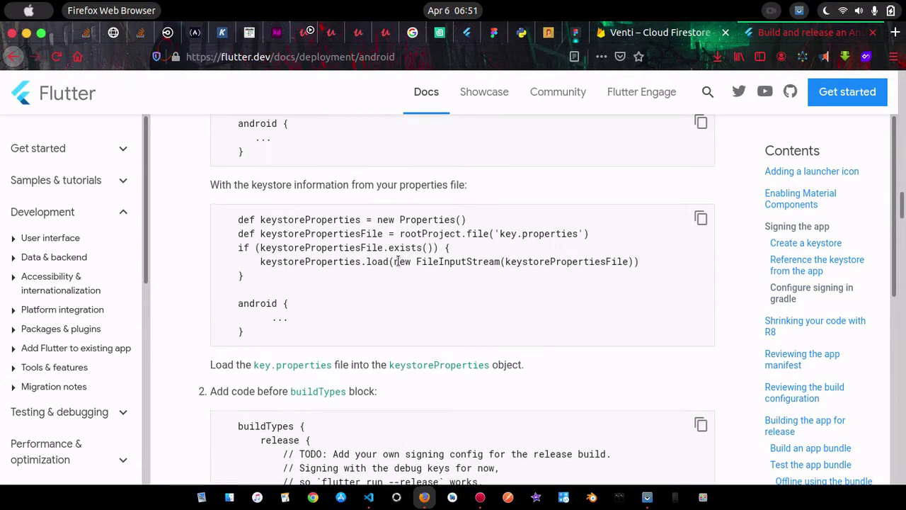
{"action": "scroll", "coordinate": [257, 227], "scroll_direction": "up", "scroll_amount": 5}
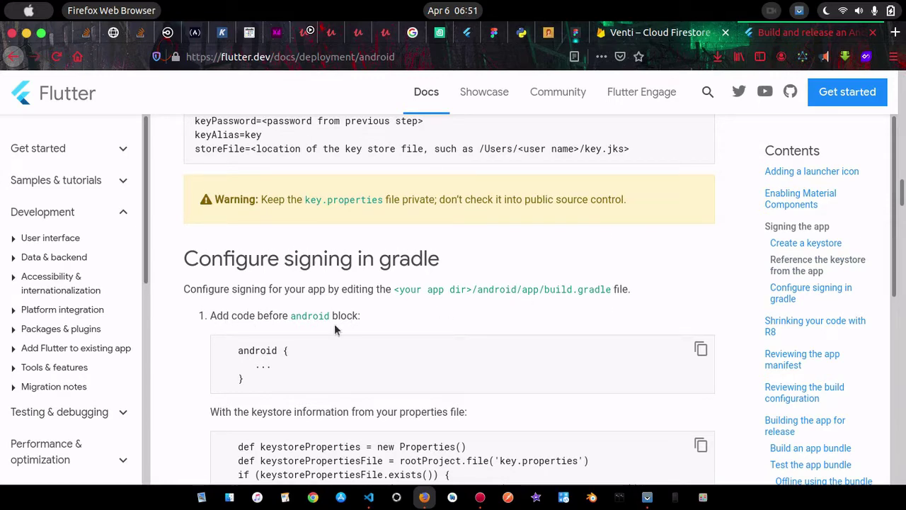
{"action": "scroll", "coordinate": [336, 329], "scroll_direction": "down", "scroll_amount": 6}
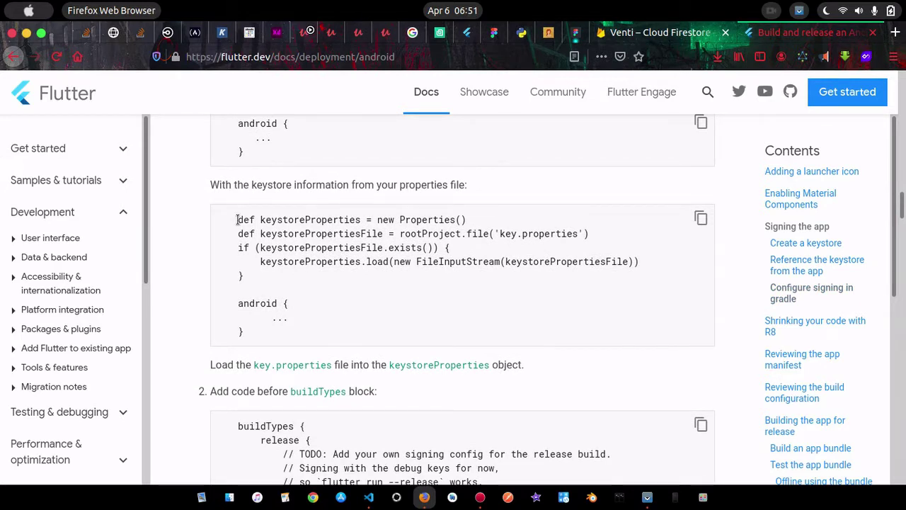
{"action": "left_click_drag", "start_coordinate": [237, 220], "coordinate": [256, 282]}
{"action": "key", "text": "ctrl+c"}
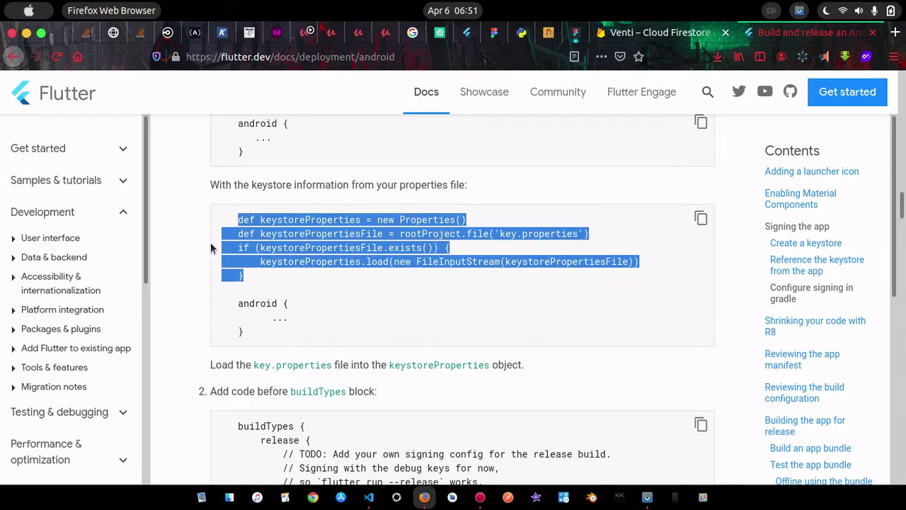
{"action": "left_click", "coordinate": [330, 258]}
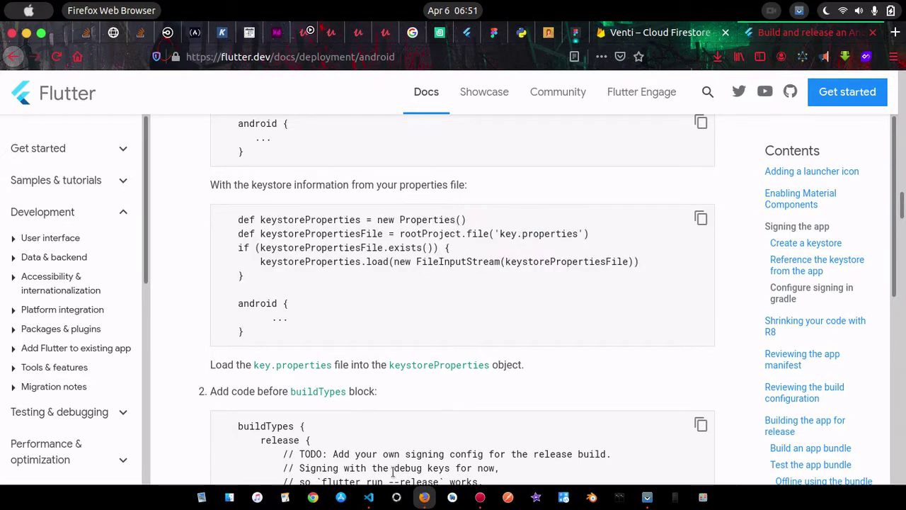
{"action": "left_click", "coordinate": [368, 497]}
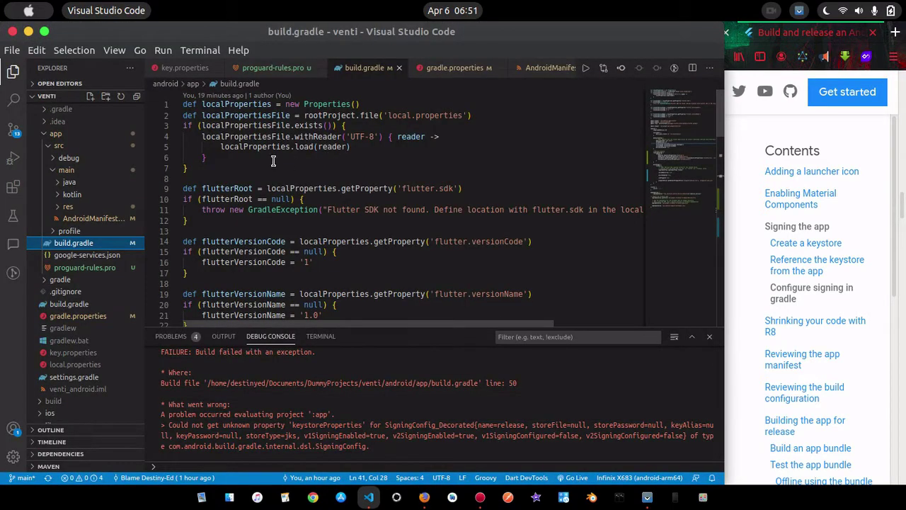
{"action": "scroll", "coordinate": [292, 188], "scroll_direction": "down", "scroll_amount": 5}
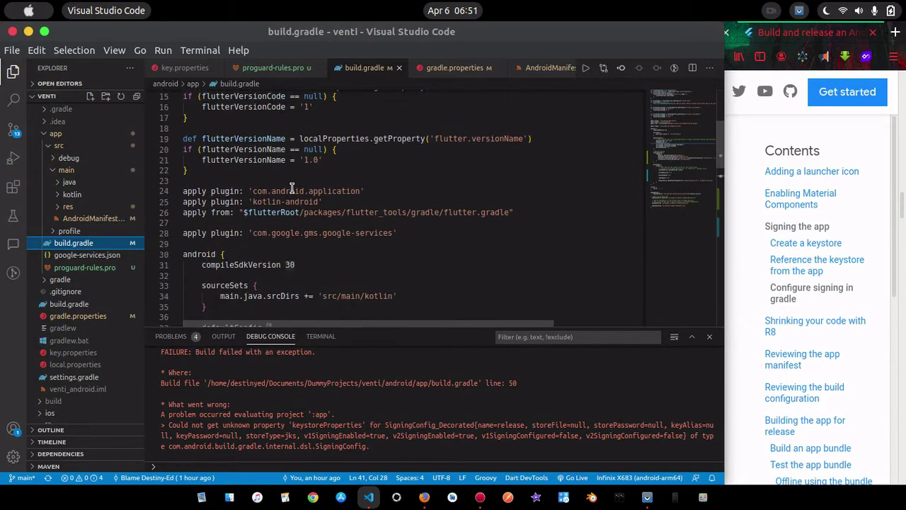
{"action": "scroll", "coordinate": [292, 188], "scroll_direction": "down", "scroll_amount": 2}
{"action": "scroll", "coordinate": [354, 196], "scroll_direction": "up", "scroll_amount": 1}
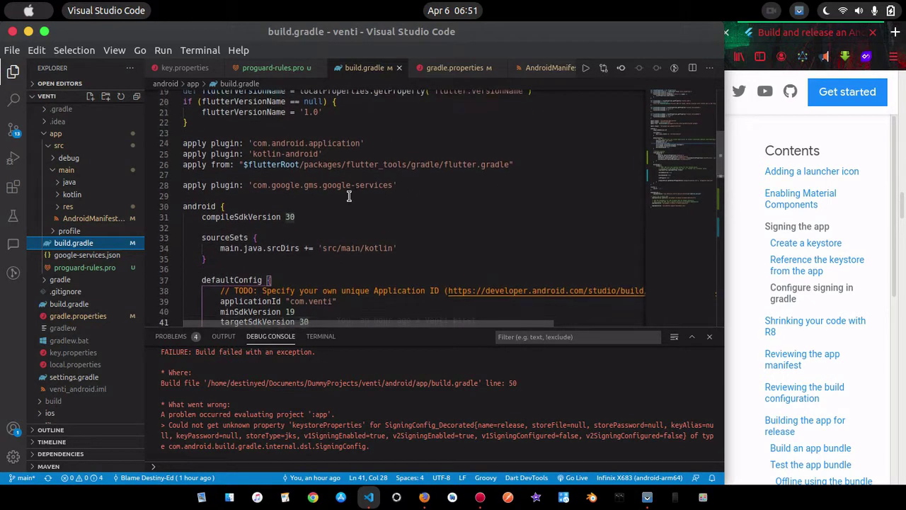
{"action": "left_click", "coordinate": [425, 497]}
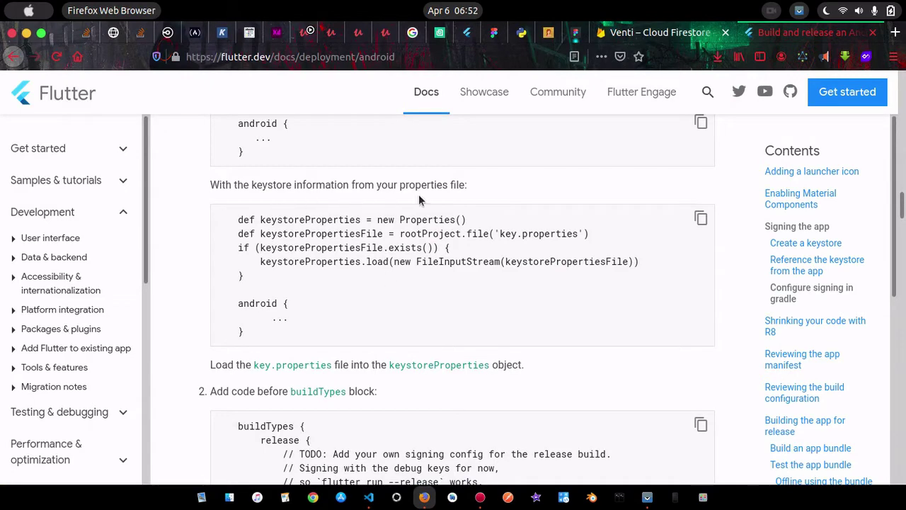
{"action": "scroll", "coordinate": [418, 198], "scroll_direction": "up", "scroll_amount": 3}
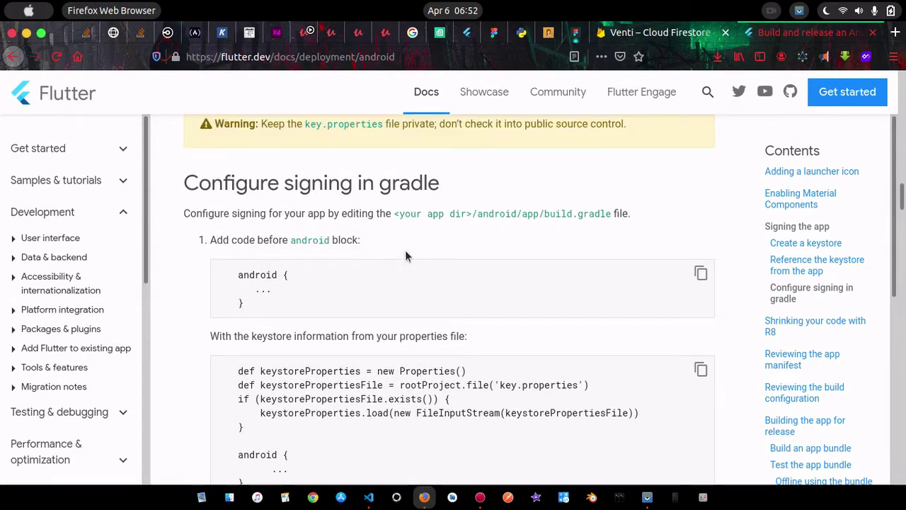
{"action": "scroll", "coordinate": [405, 250], "scroll_direction": "down", "scroll_amount": 5}
{"action": "left_click", "coordinate": [368, 497]}
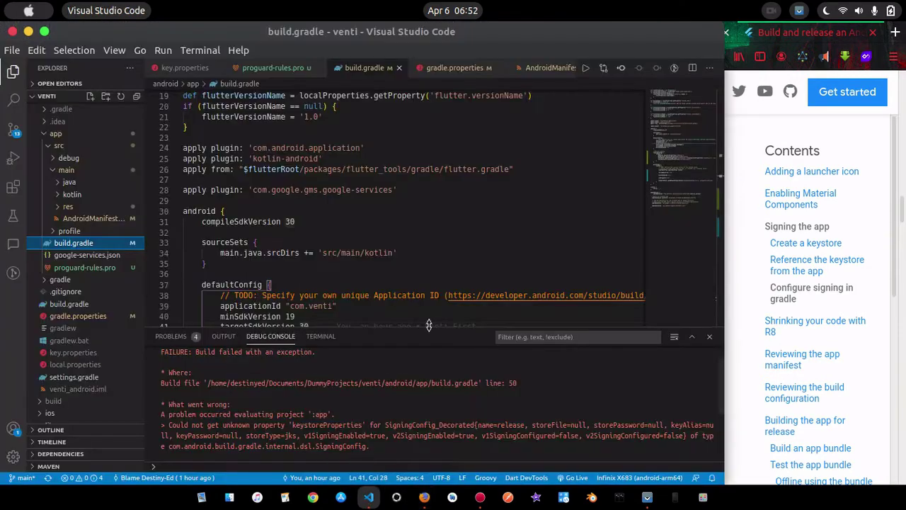
{"action": "scroll", "coordinate": [426, 235], "scroll_direction": "up", "scroll_amount": 5}
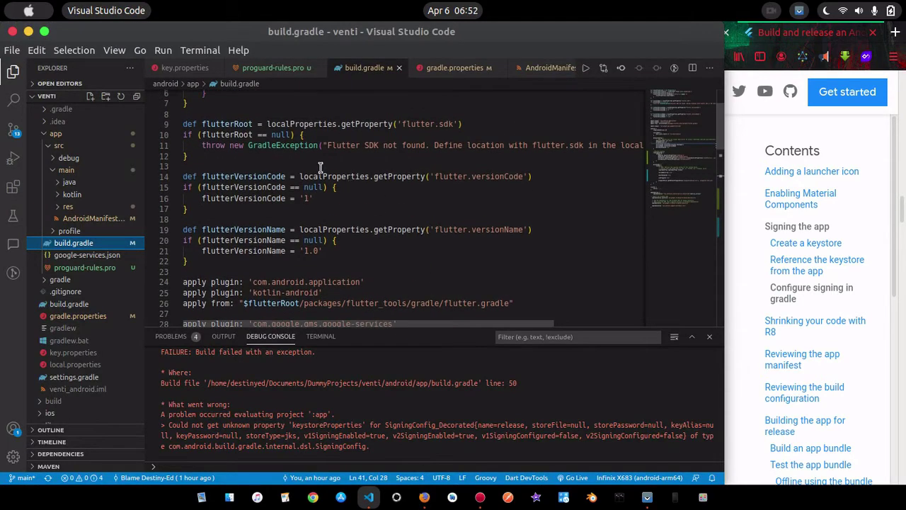
Paste the key.properties loader after line 22 of build.gradle and start debugging
{"action": "scroll", "coordinate": [320, 168], "scroll_direction": "up", "scroll_amount": 2}
{"action": "scroll", "coordinate": [320, 168], "scroll_direction": "down", "scroll_amount": 4}
{"action": "left_click", "coordinate": [207, 202]}
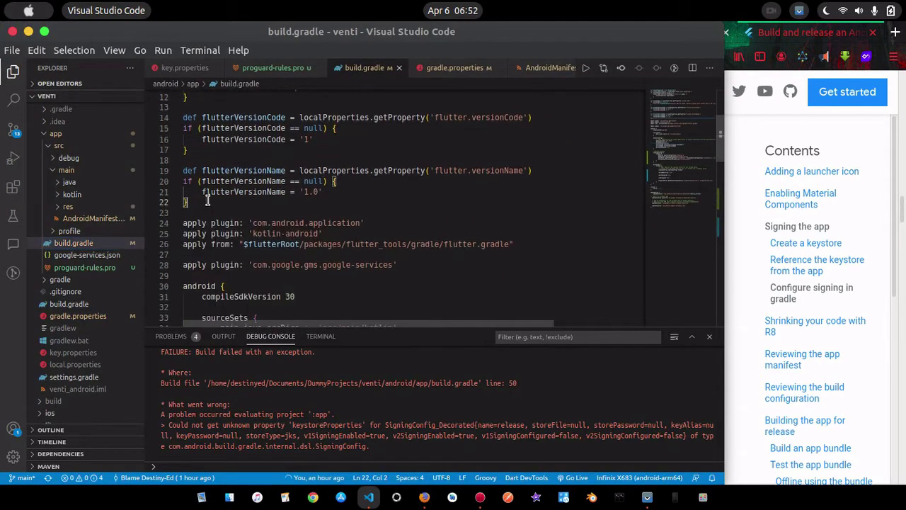
{"action": "key", "text": "ctrl+v"}
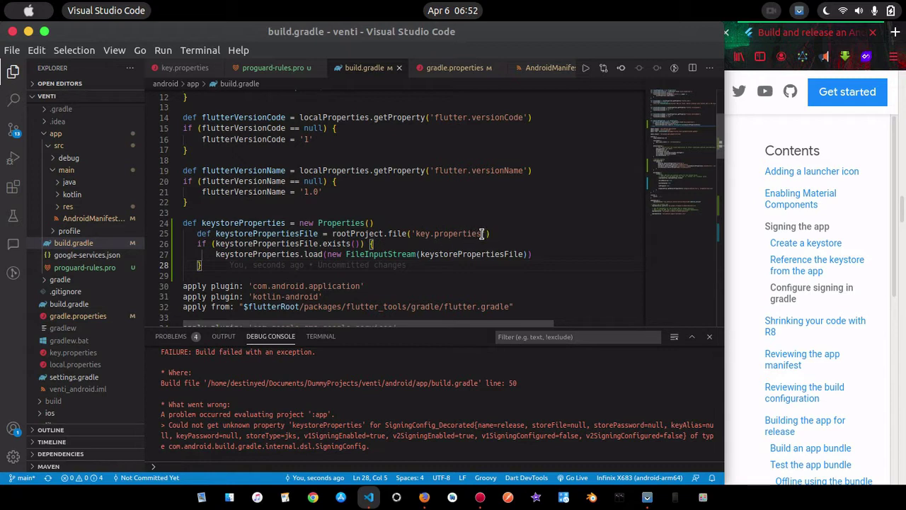
{"action": "left_click_drag", "start_coordinate": [481, 234], "coordinate": [413, 234]}
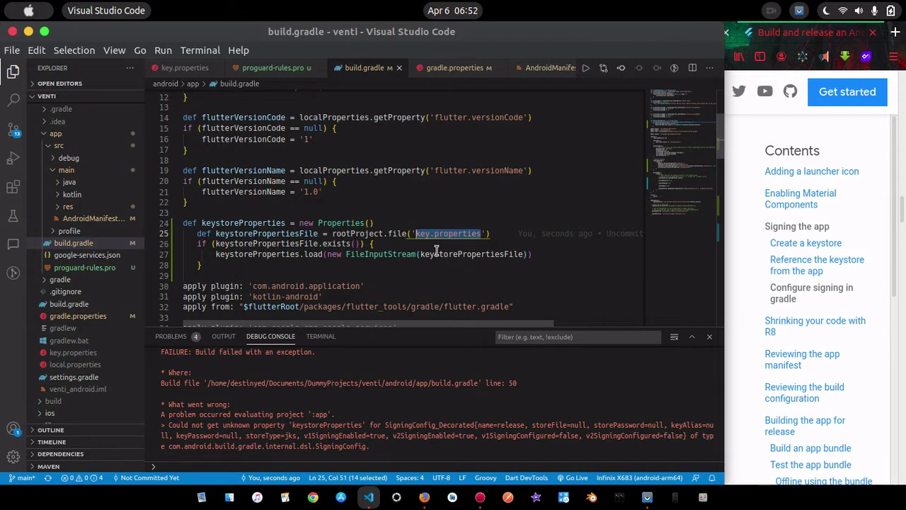
{"action": "left_click", "coordinate": [572, 149]}
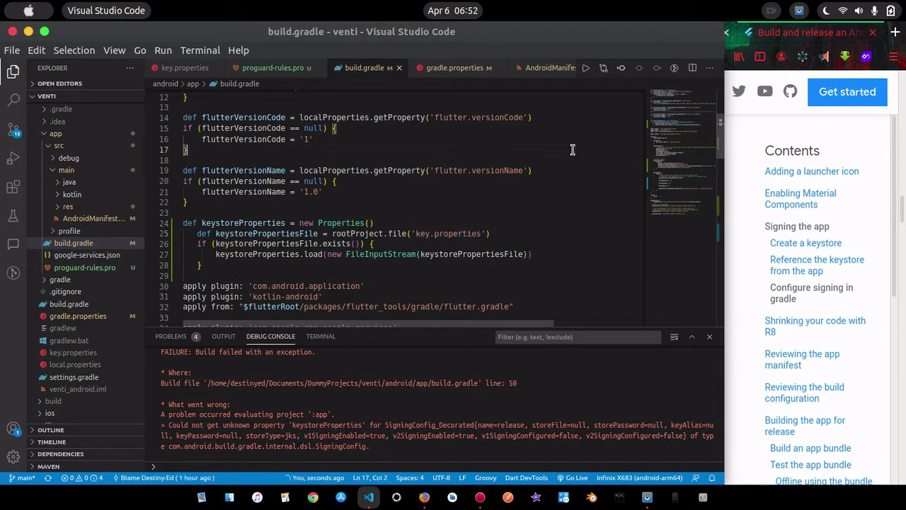
{"action": "key", "text": "F5"}
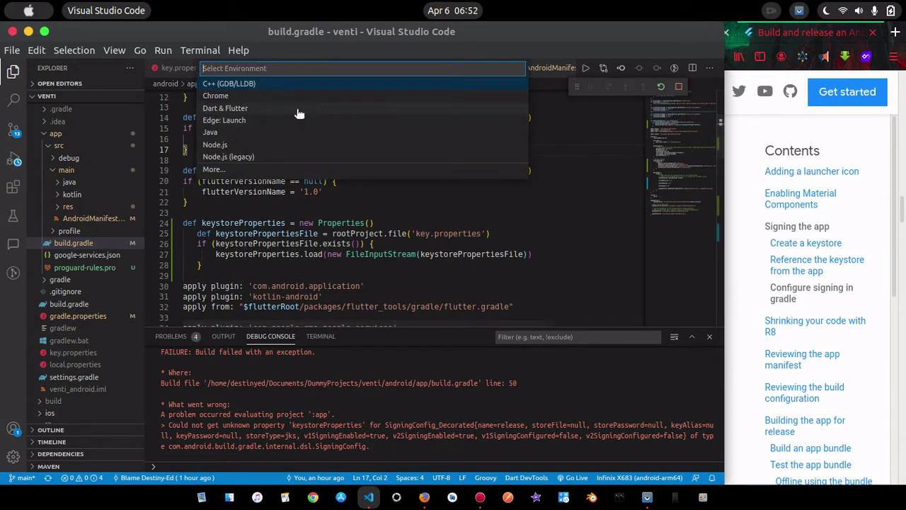
Run Venti on the phone with the Dart & Flutter debugger, then reopen main.dart
{"action": "left_click", "coordinate": [300, 109]}
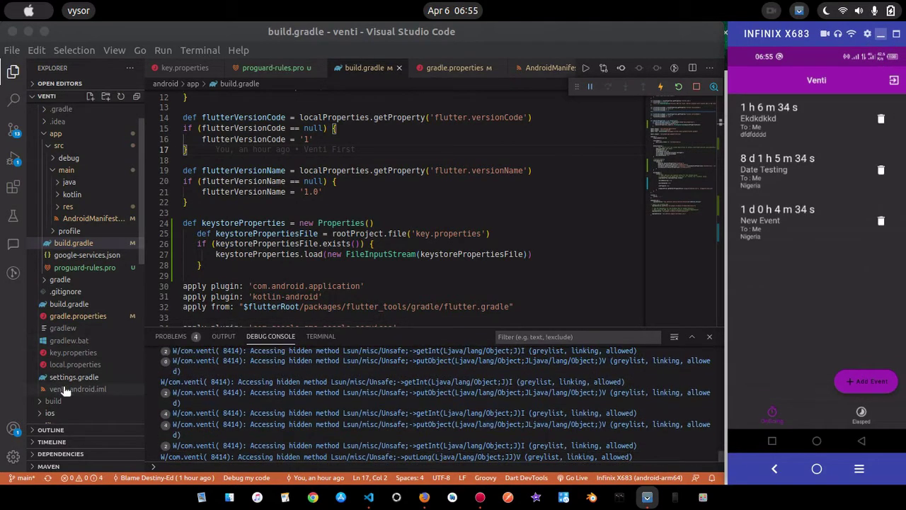
{"action": "scroll", "coordinate": [82, 361], "scroll_direction": "up", "scroll_amount": 1}
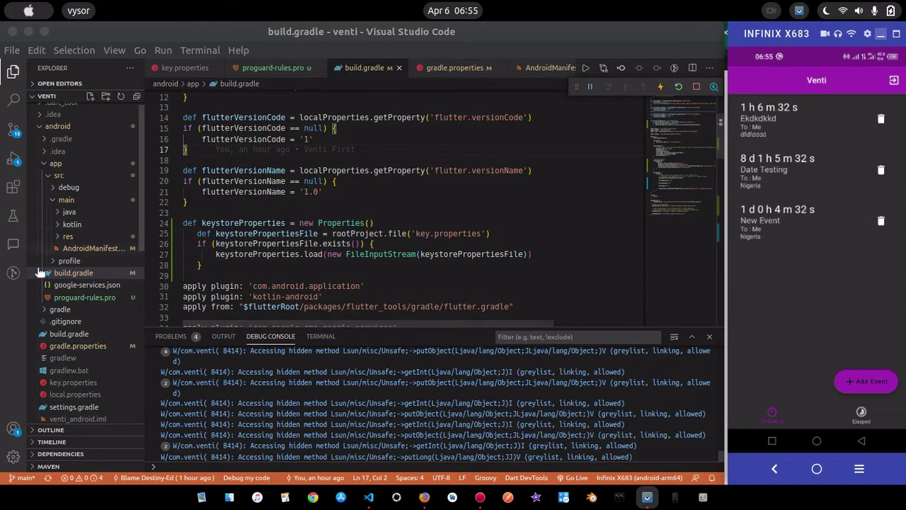
{"action": "scroll", "coordinate": [43, 283], "scroll_direction": "down", "scroll_amount": 5}
{"action": "scroll", "coordinate": [43, 287], "scroll_direction": "down", "scroll_amount": 7}
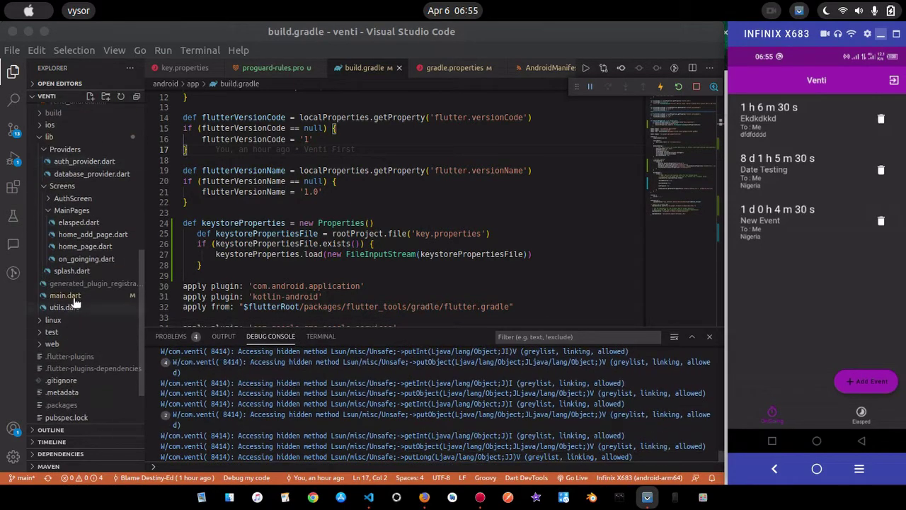
{"action": "left_click", "coordinate": [64, 295]}
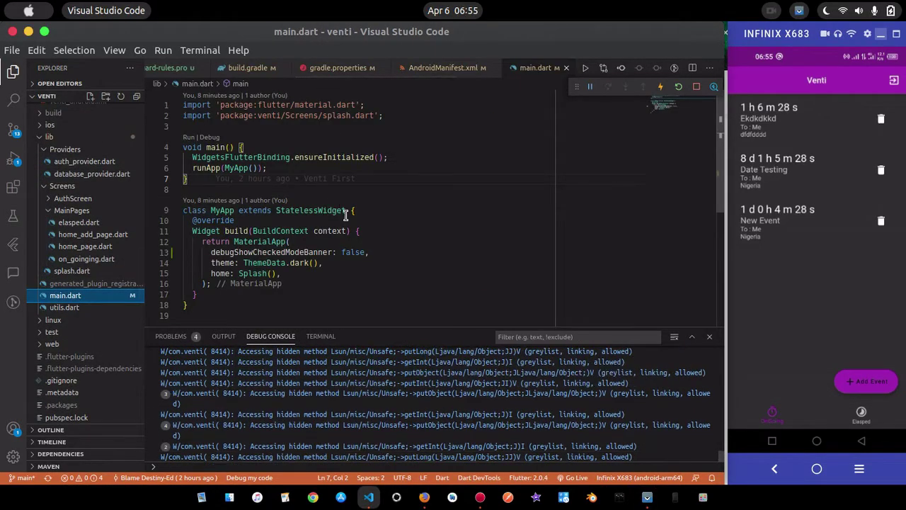
{"action": "left_click_drag", "start_coordinate": [394, 255], "coordinate": [206, 252]}
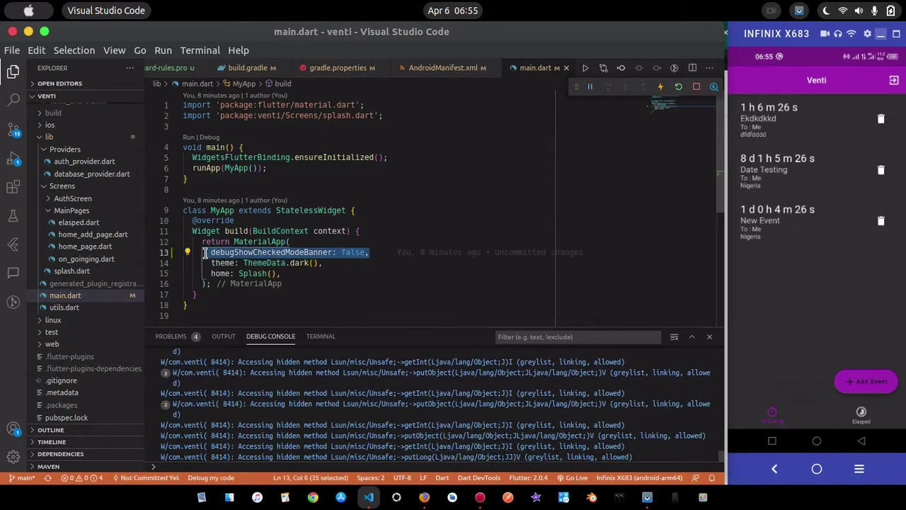
{"action": "left_click", "coordinate": [389, 255]}
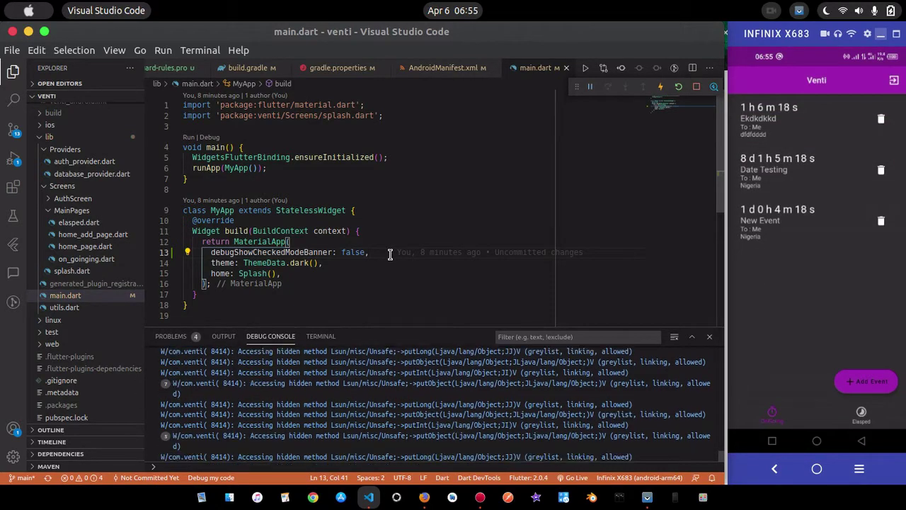
{"action": "left_click", "coordinate": [472, 188]}
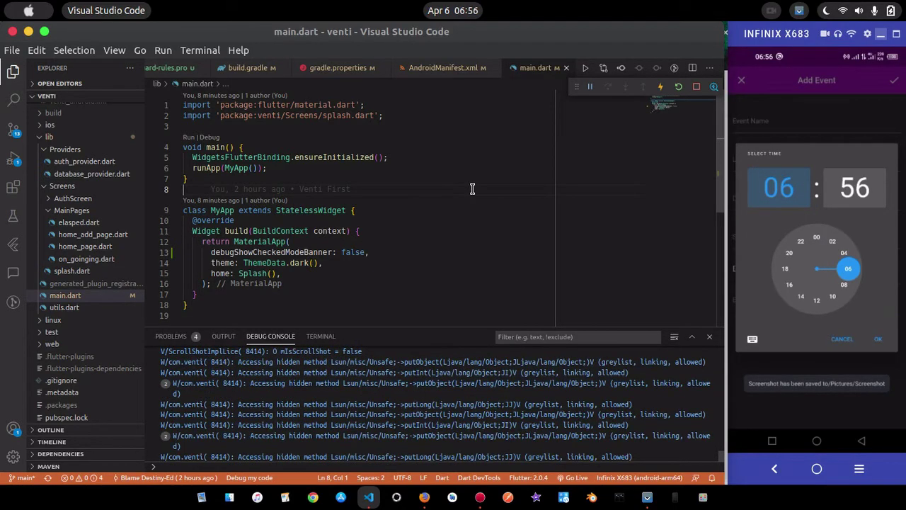
Continue the app past the time-picker format exception and close the home_add_page.dart tab, leaving main.dart showing
{"action": "key", "text": "ctrl+Tab"}
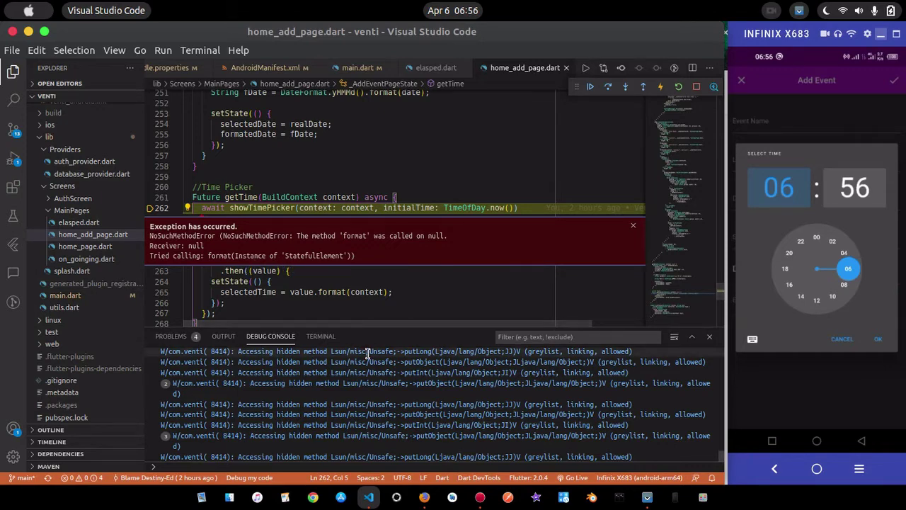
{"action": "left_click", "coordinate": [591, 87]}
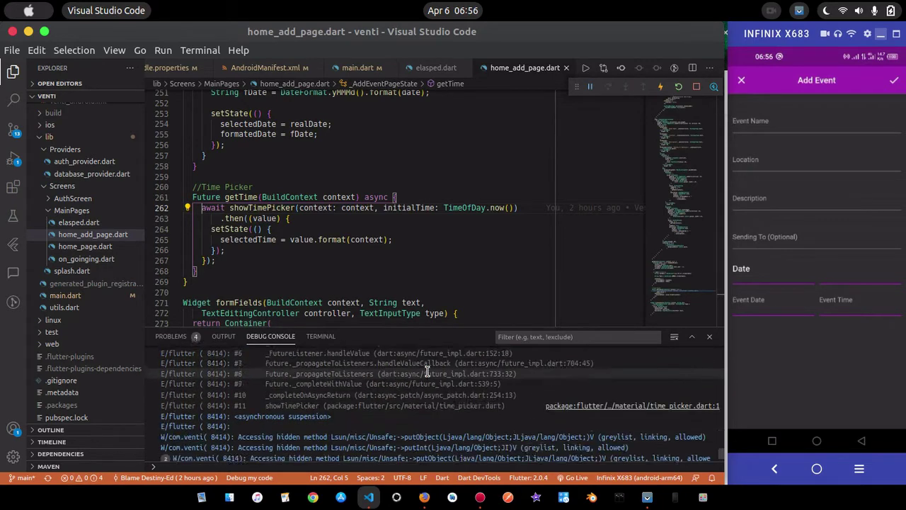
{"action": "left_click", "coordinate": [461, 238]}
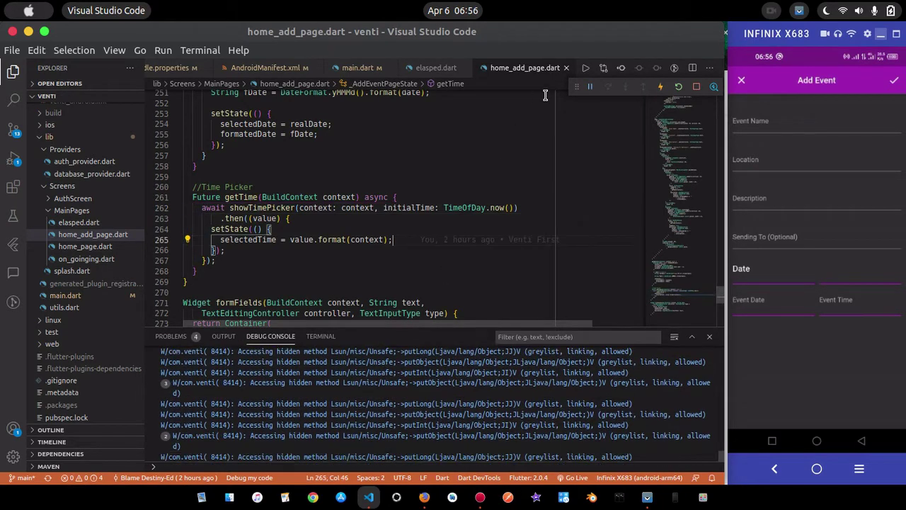
{"action": "left_click", "coordinate": [566, 67]}
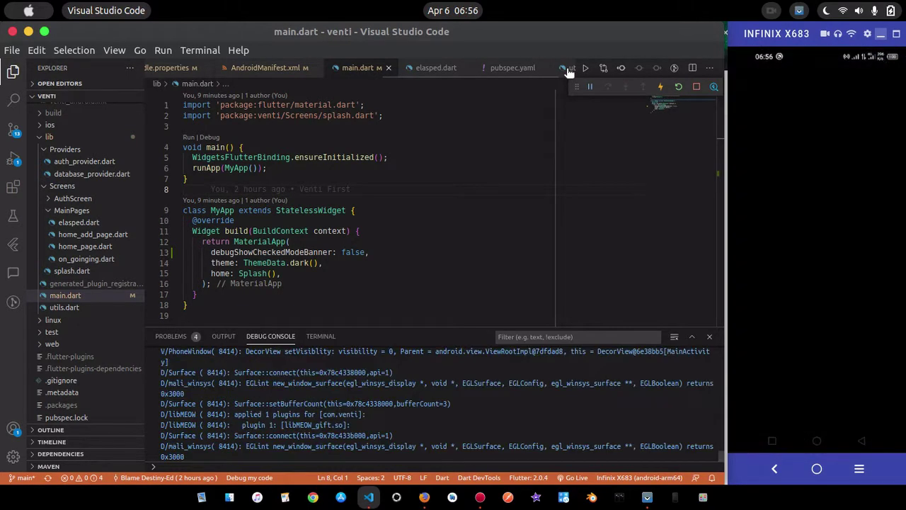
Close the main.dart, AndroidManifest.xml, elapsed.dart, gradle.properties and build.gradle tabs
{"action": "left_click", "coordinate": [512, 219]}
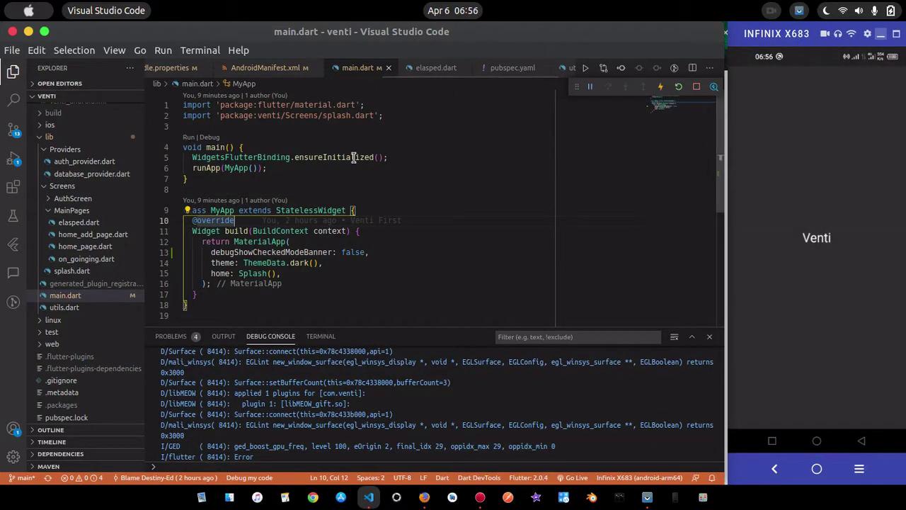
{"action": "left_click", "coordinate": [388, 67]}
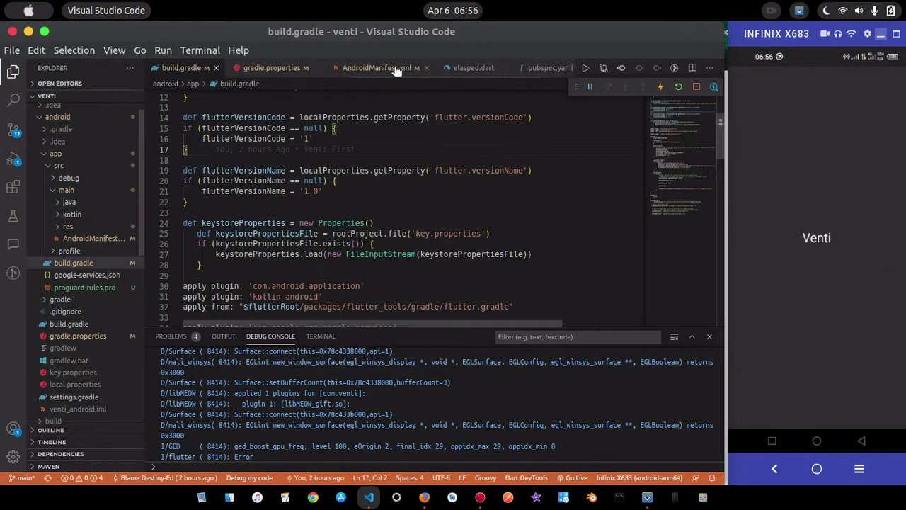
{"action": "left_click", "coordinate": [415, 68]}
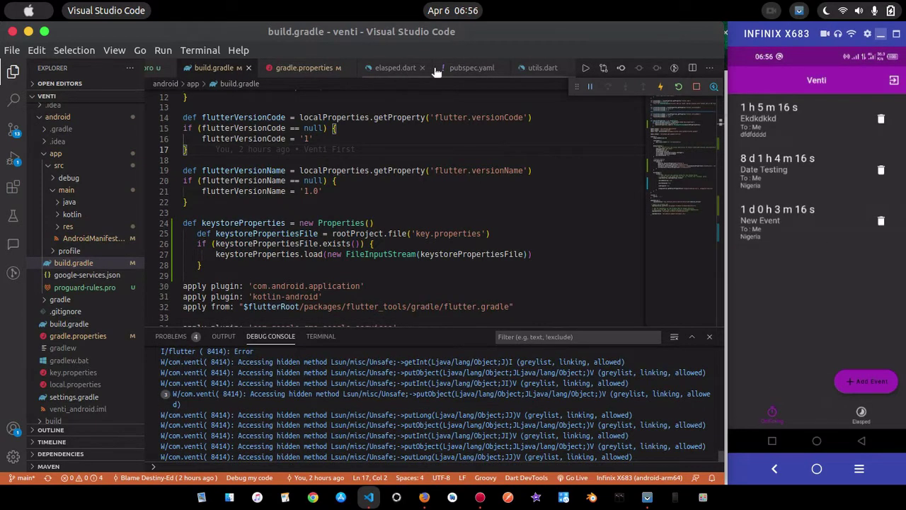
{"action": "left_click", "coordinate": [424, 69]}
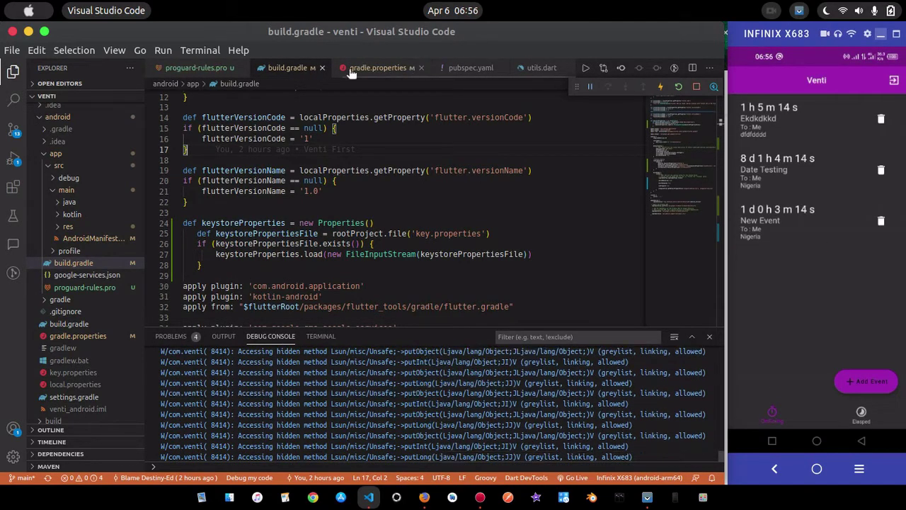
{"action": "left_click", "coordinate": [419, 68]}
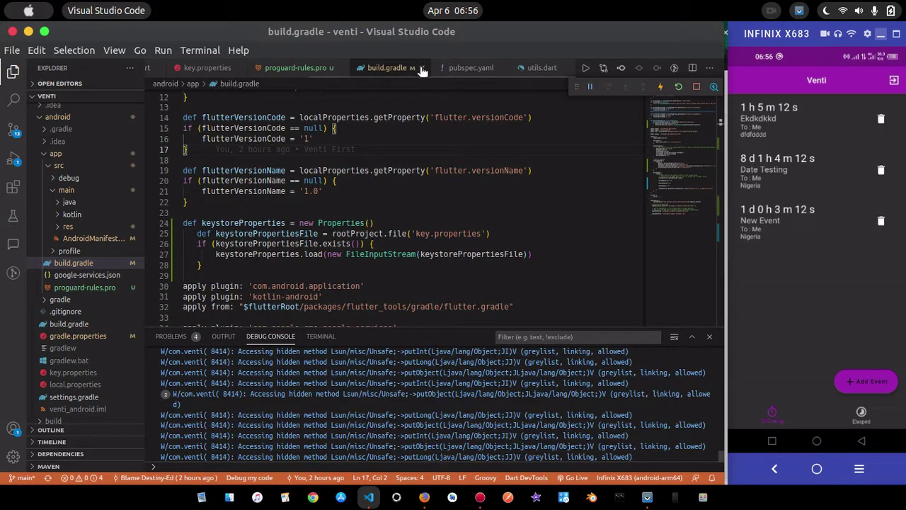
{"action": "left_click", "coordinate": [422, 69]}
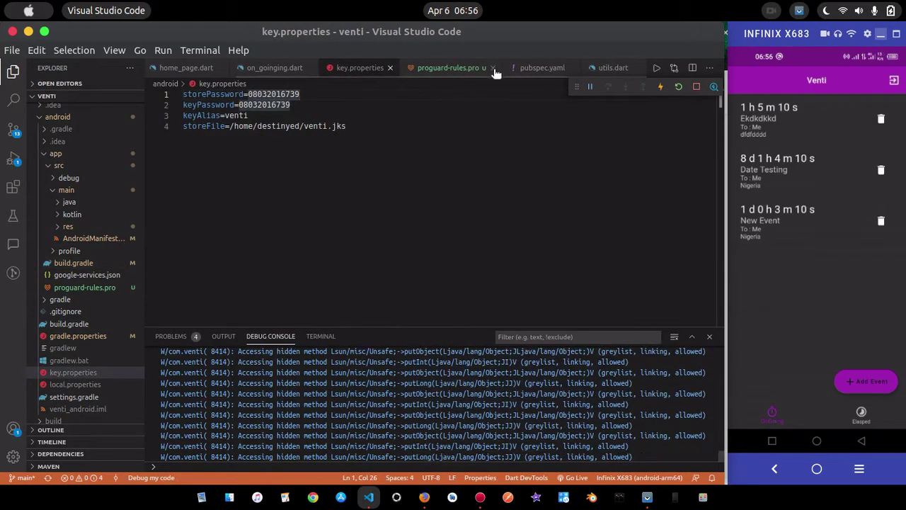
Close the proguard-rules.pro, on_goinging.dart, key.properties and pubspec.yaml tabs, leaving home_page.dart
{"action": "left_click", "coordinate": [449, 68]}
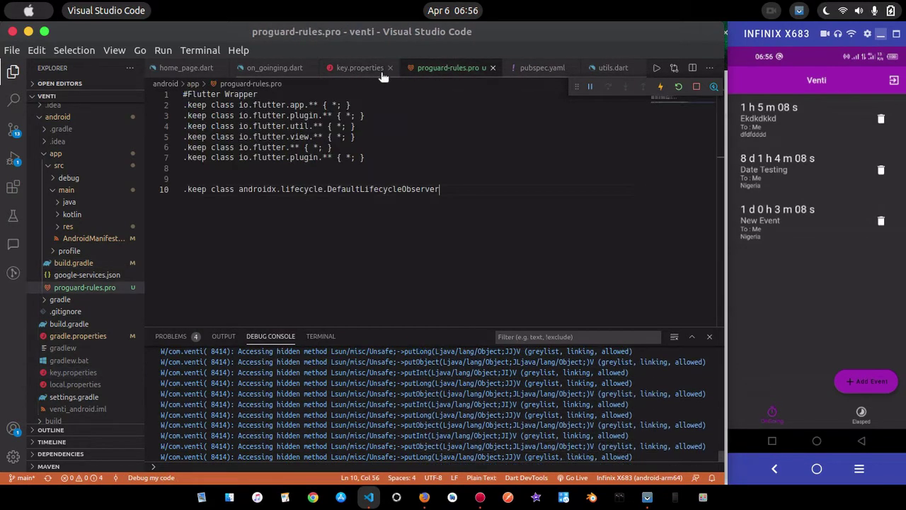
{"action": "left_click", "coordinate": [493, 69]}
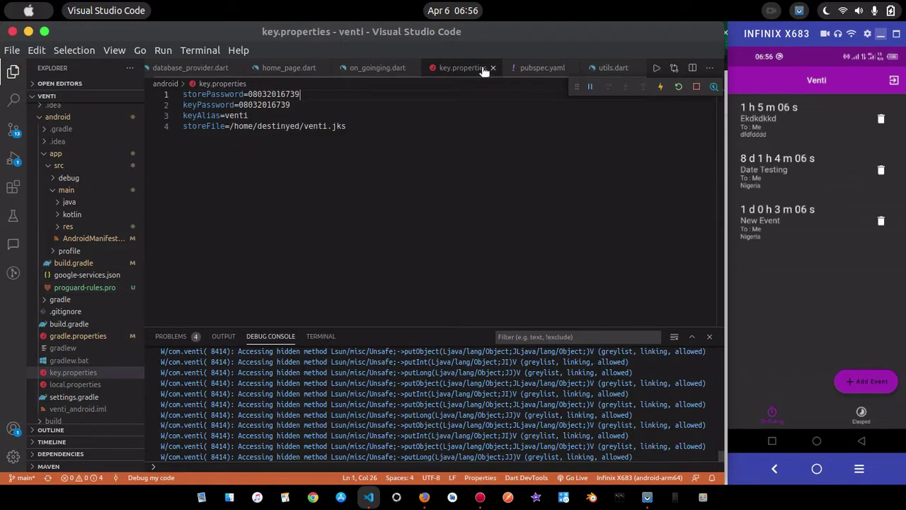
{"action": "left_click", "coordinate": [417, 68]}
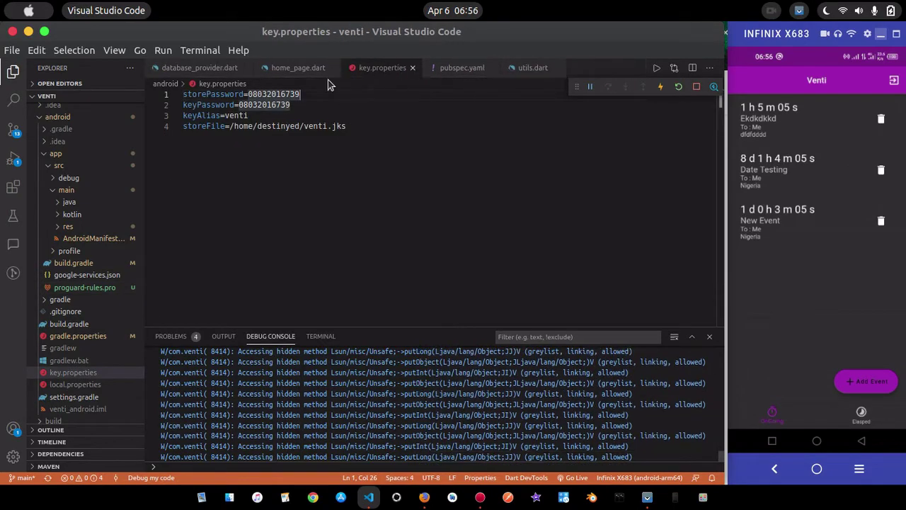
{"action": "left_click", "coordinate": [412, 68]}
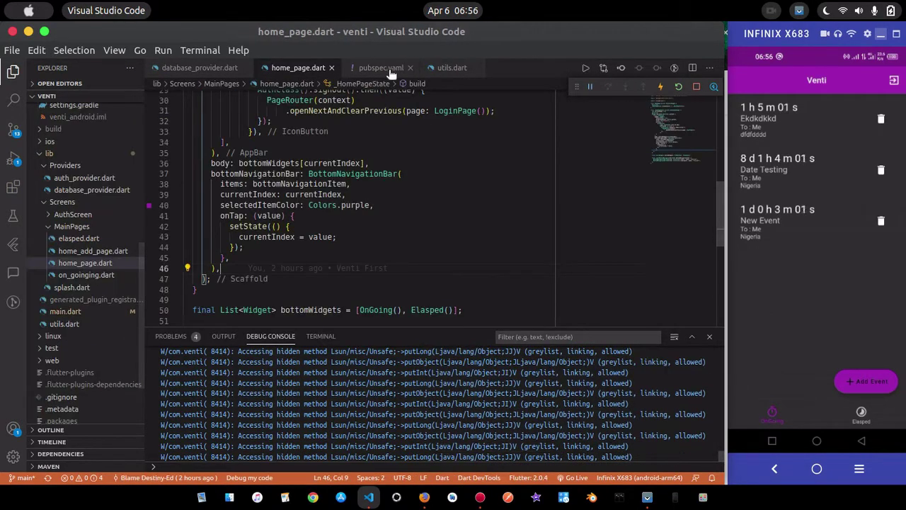
{"action": "left_click", "coordinate": [382, 68]}
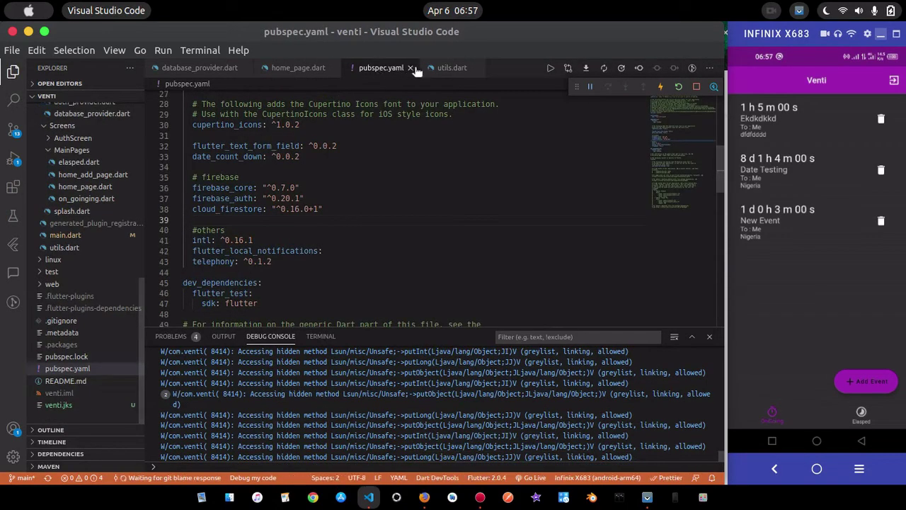
{"action": "left_click", "coordinate": [411, 68]}
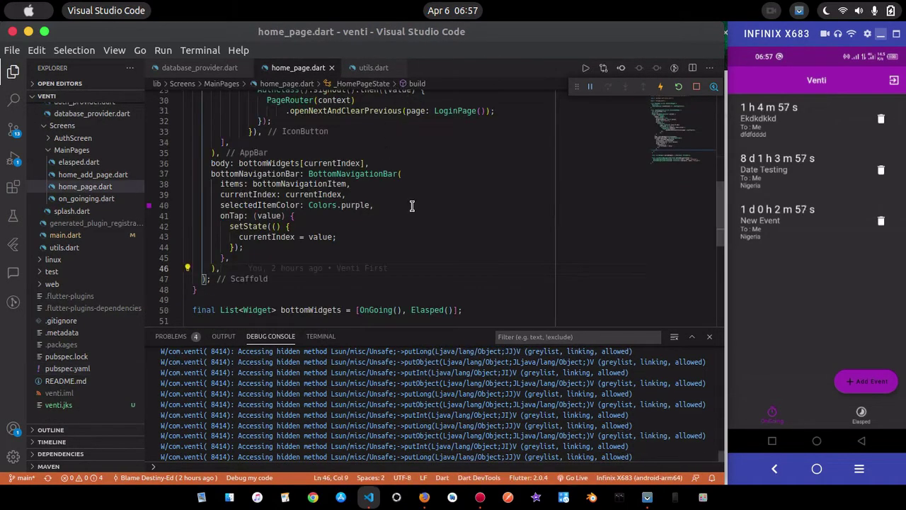
In a new Firefox tab, type 'conso' to get the console.firebase.google.com suggestion
{"action": "left_click", "coordinate": [424, 499]}
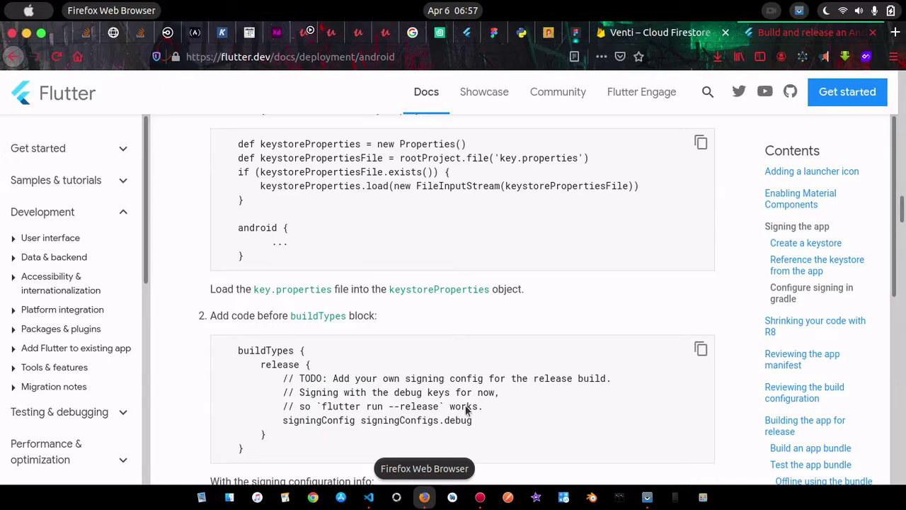
{"action": "left_click", "coordinate": [895, 36]}
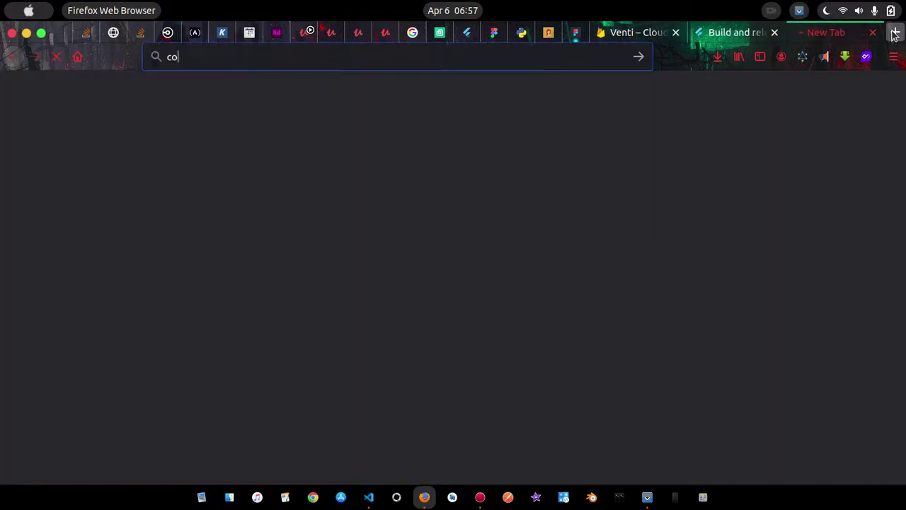
{"action": "type", "text": "r"}
{"action": "key", "text": "BackSpace"}
{"action": "key", "text": "BackSpace"}
{"action": "type", "text": "console.firebase.google.com/"}
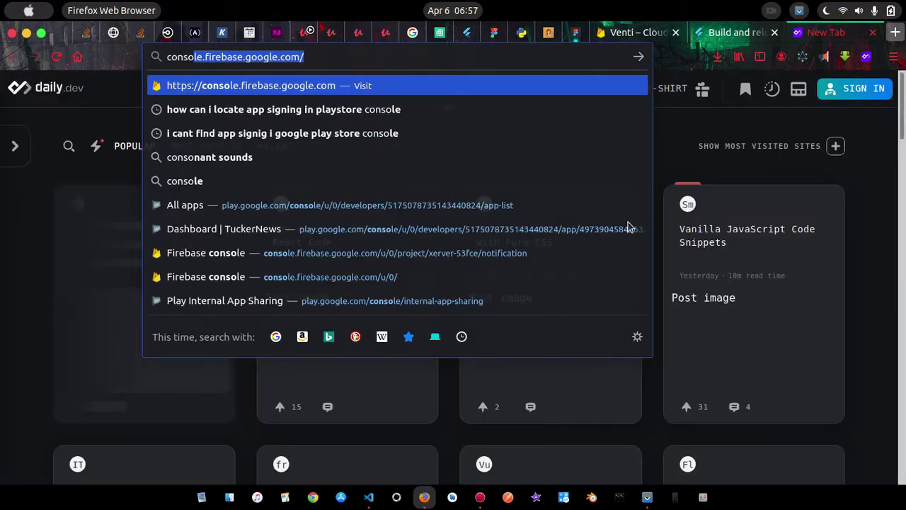
Open Play Console's All apps page with its 10 existing apps and start a new app
{"action": "left_click", "coordinate": [342, 212]}
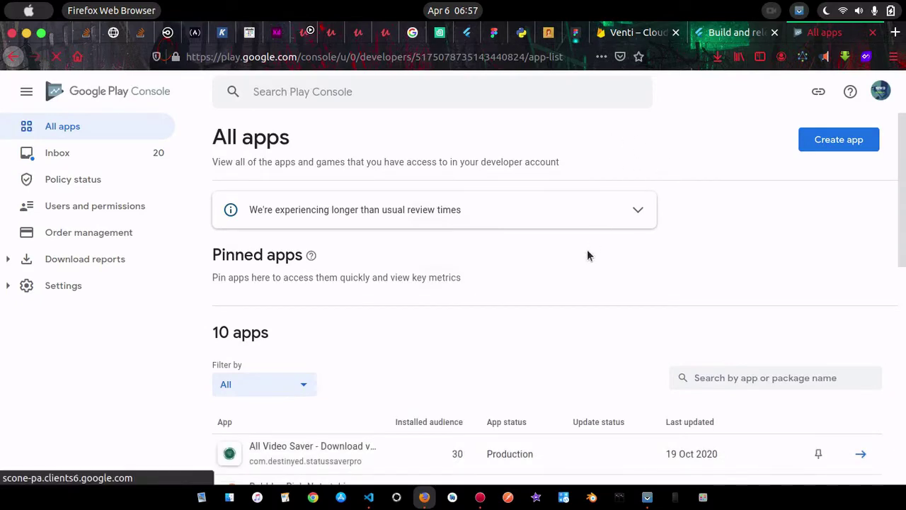
{"action": "scroll", "coordinate": [587, 250], "scroll_direction": "down", "scroll_amount": 4}
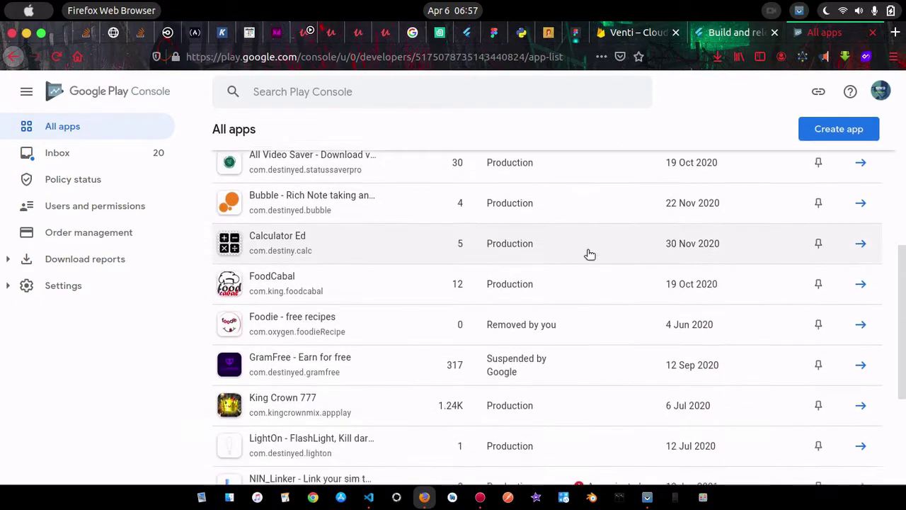
{"action": "scroll", "coordinate": [590, 253], "scroll_direction": "down", "scroll_amount": 3}
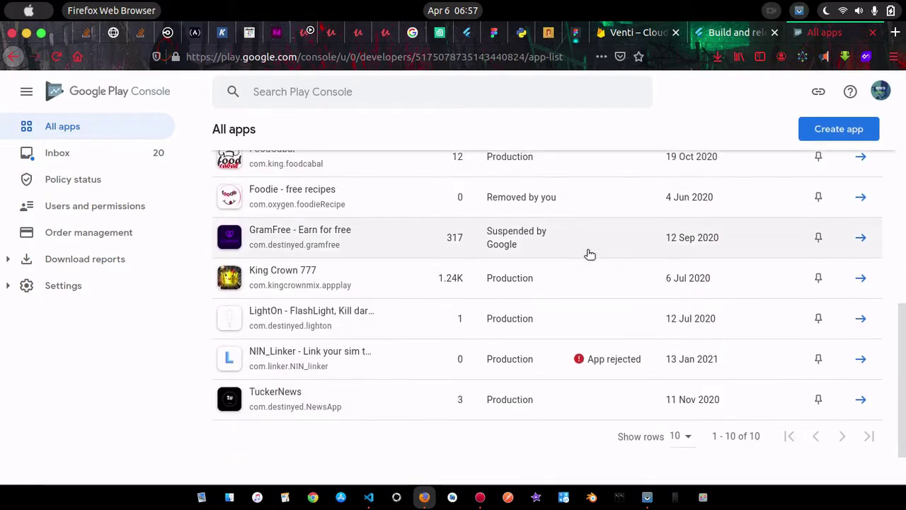
{"action": "scroll", "coordinate": [590, 253], "scroll_direction": "up", "scroll_amount": 5}
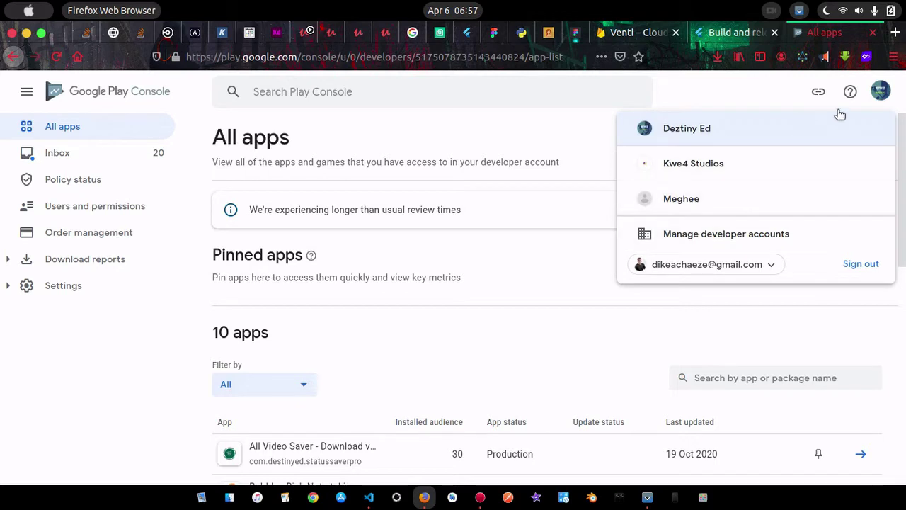
{"action": "left_click", "coordinate": [881, 91]}
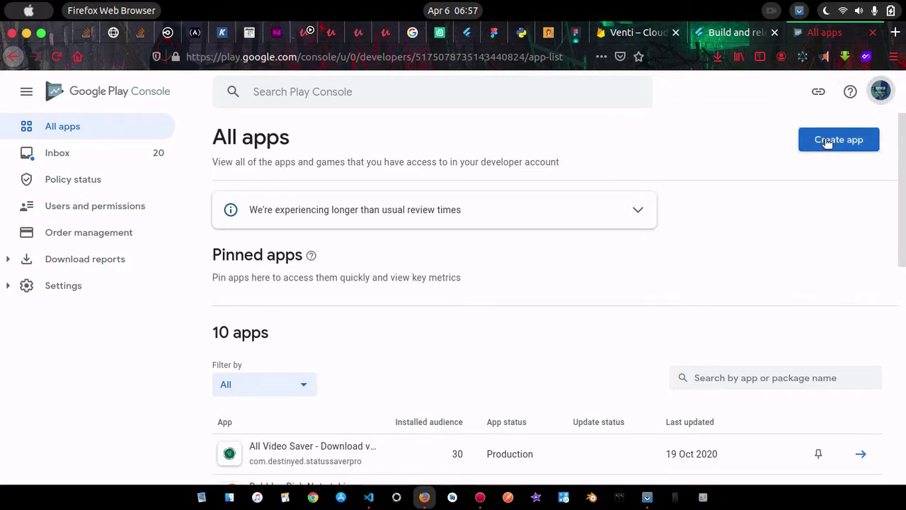
{"action": "left_click", "coordinate": [828, 142]}
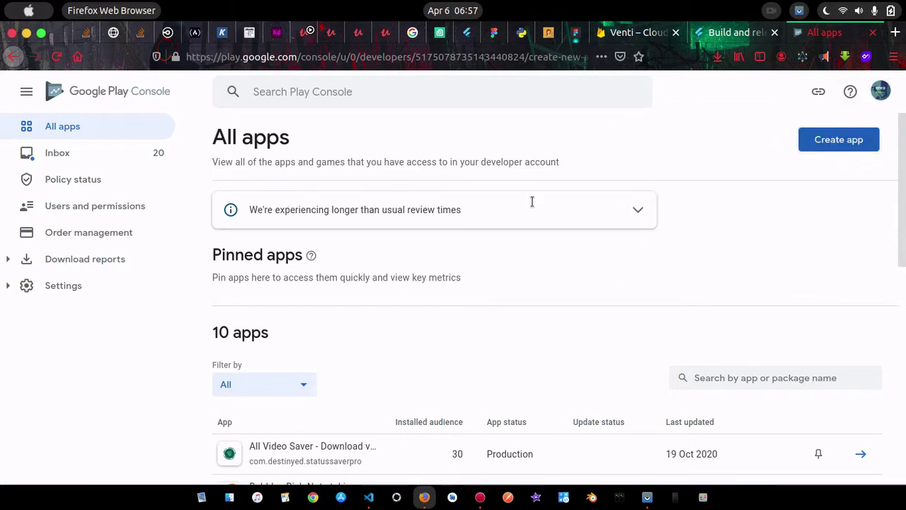
Name the new app Venti and choose App rather than Game on the Create app form
{"action": "left_click", "coordinate": [448, 221]}
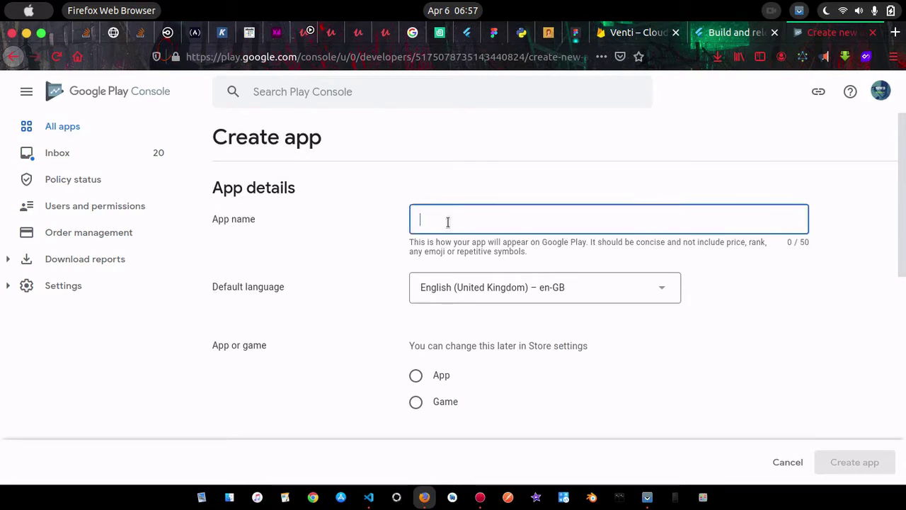
{"action": "type", "text": "vent"}
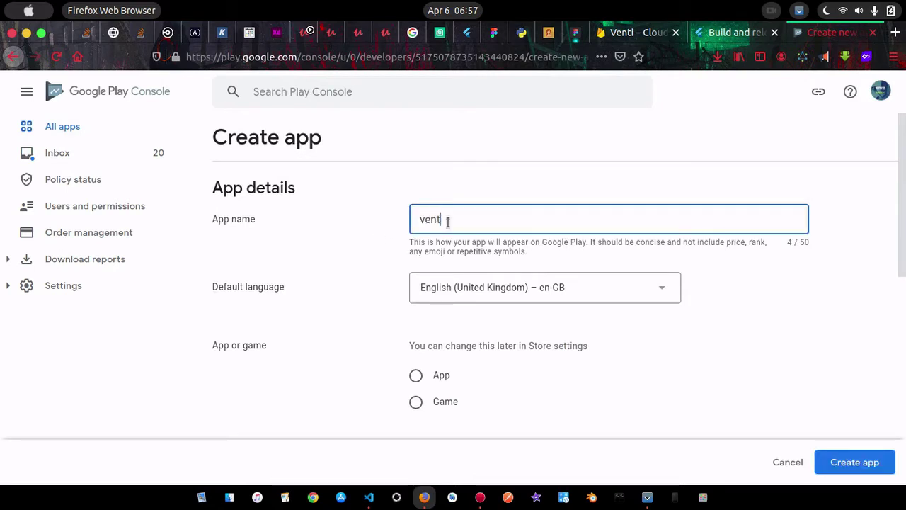
{"action": "key", "text": "BackSpace"}
{"action": "key", "text": "BackSpace"}
{"action": "type", "text": "Ven"}
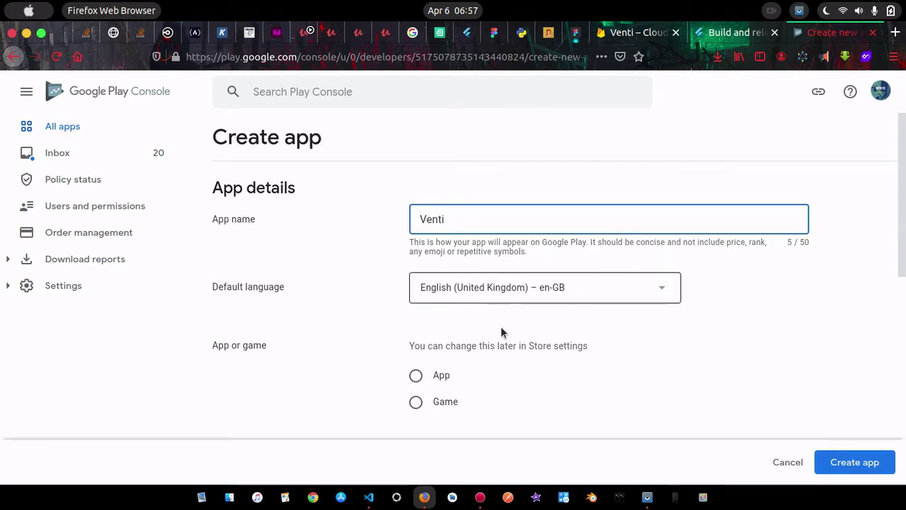
{"action": "left_click", "coordinate": [417, 375]}
{"action": "scroll", "coordinate": [535, 383], "scroll_direction": "down", "scroll_amount": 3}
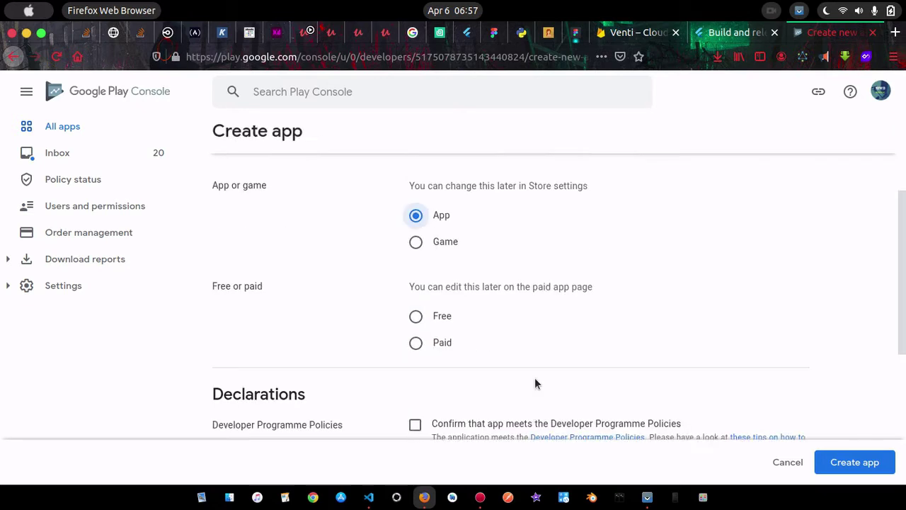
{"action": "scroll", "coordinate": [536, 322], "scroll_direction": "up", "scroll_amount": 2}
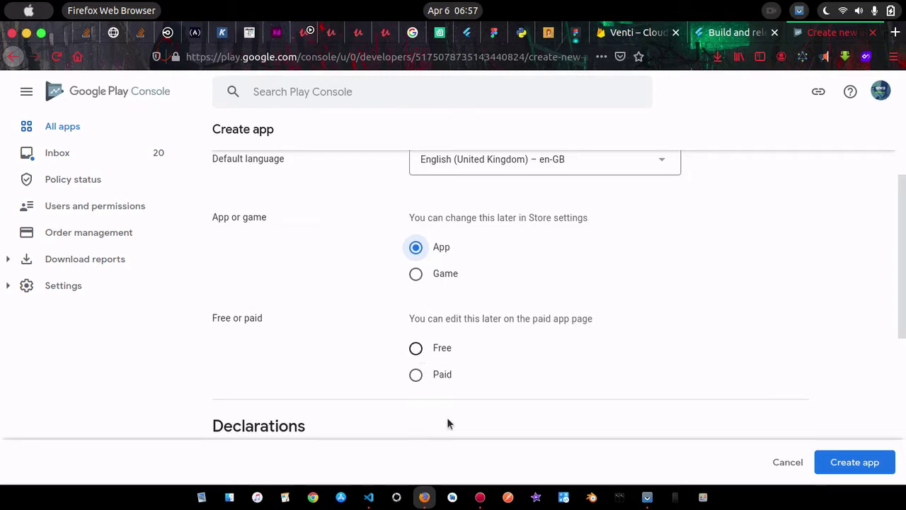
{"action": "left_click", "coordinate": [479, 498]}
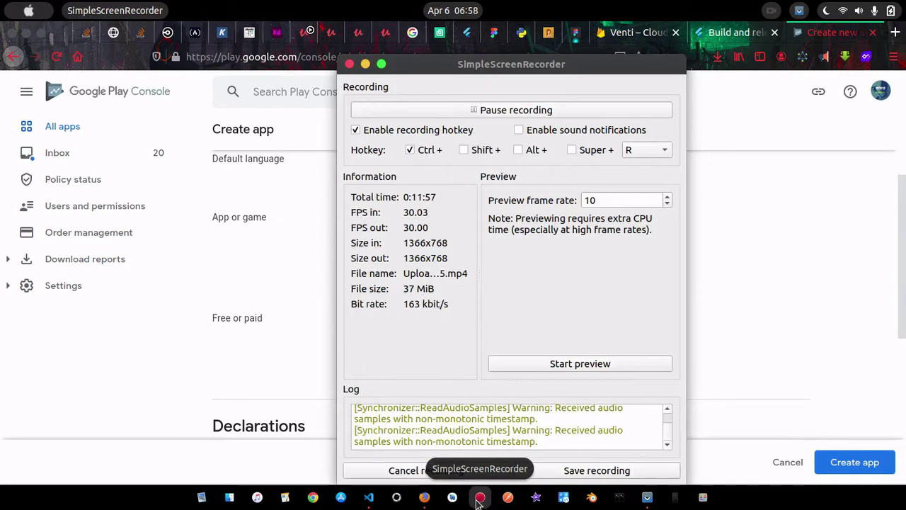
{"action": "left_click", "coordinate": [366, 64]}
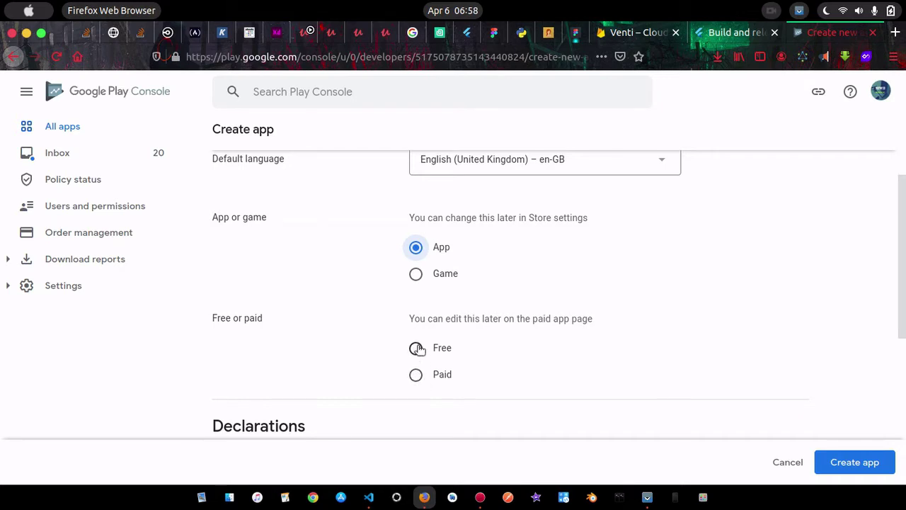
Make Venti free, accept the Developer Programme Policies and US export laws declarations, and create the app
{"action": "left_click", "coordinate": [417, 349]}
{"action": "scroll", "coordinate": [492, 363], "scroll_direction": "down", "scroll_amount": 3}
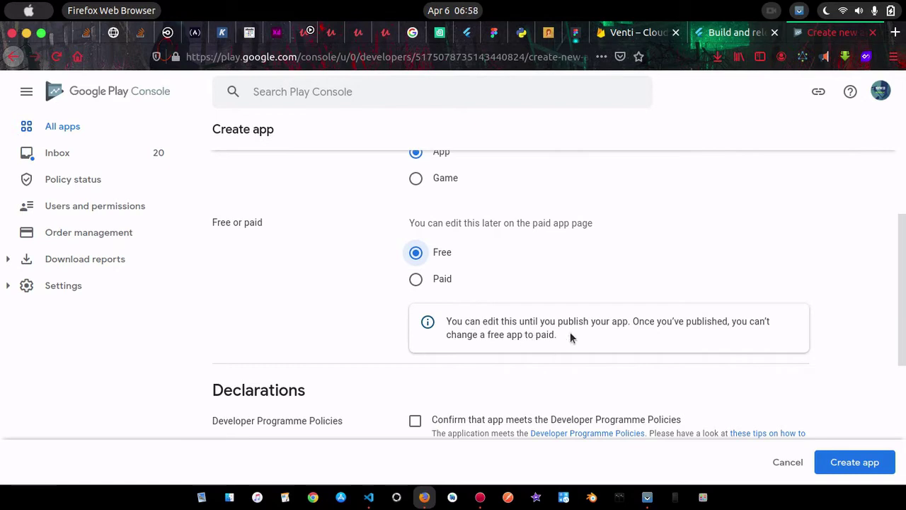
{"action": "scroll", "coordinate": [482, 365], "scroll_direction": "down", "scroll_amount": 3}
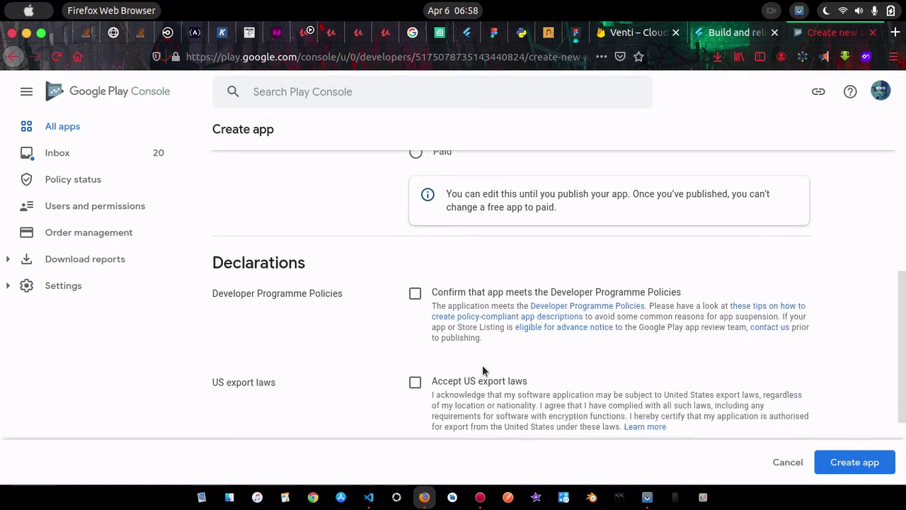
{"action": "left_click", "coordinate": [417, 295]}
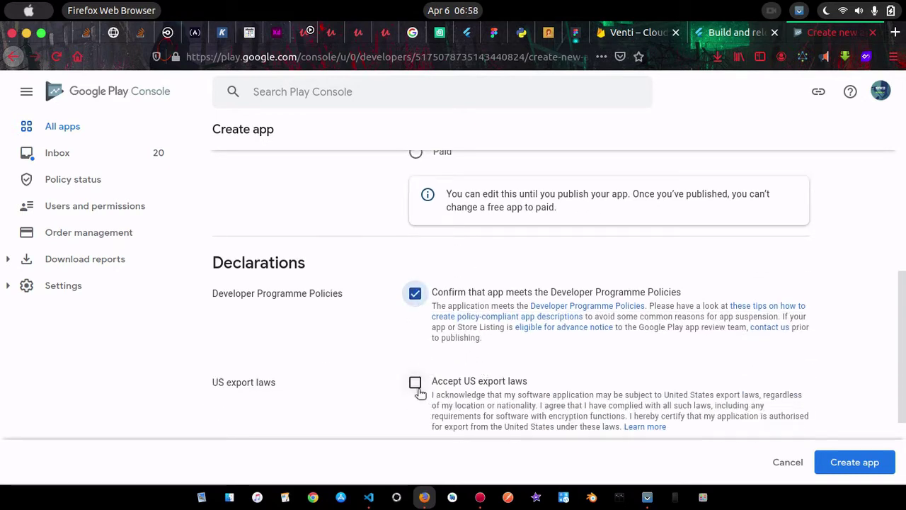
{"action": "left_click", "coordinate": [416, 383]}
{"action": "scroll", "coordinate": [488, 384], "scroll_direction": "down", "scroll_amount": 3}
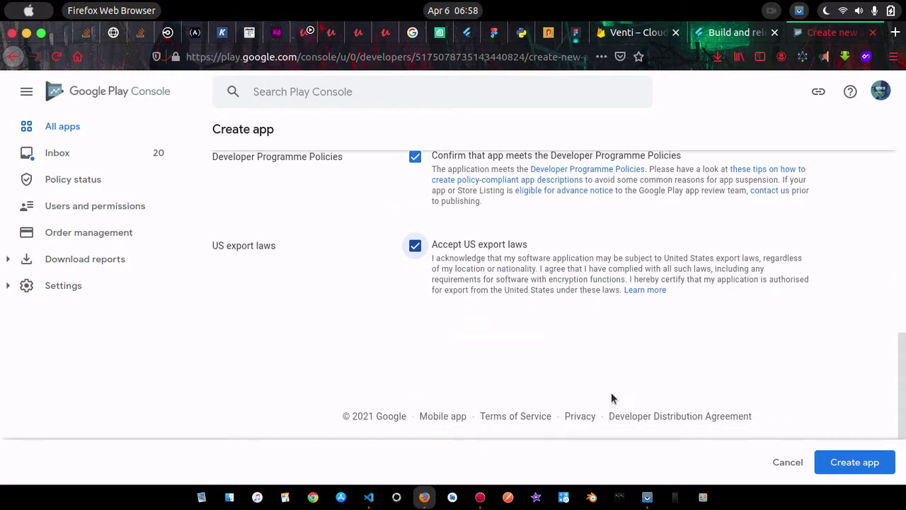
{"action": "left_click", "coordinate": [825, 462]}
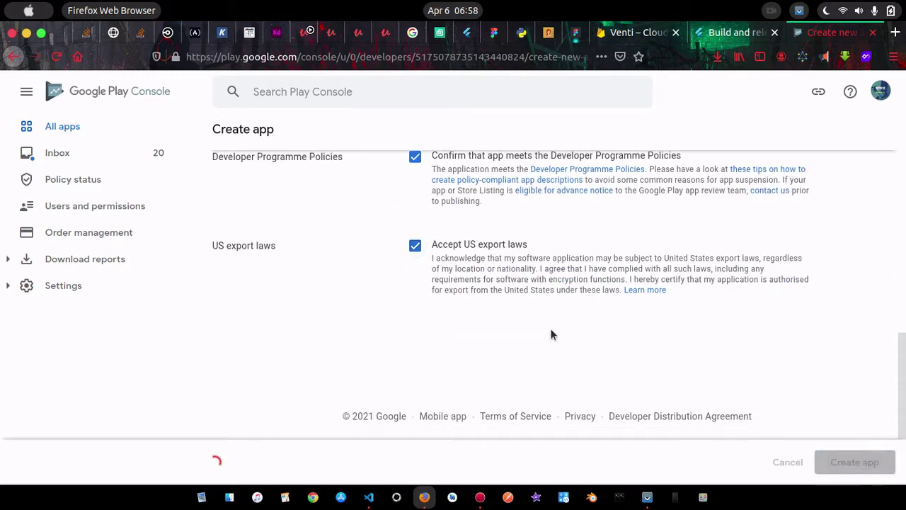
{"action": "scroll", "coordinate": [515, 306], "scroll_direction": "up", "scroll_amount": 3}
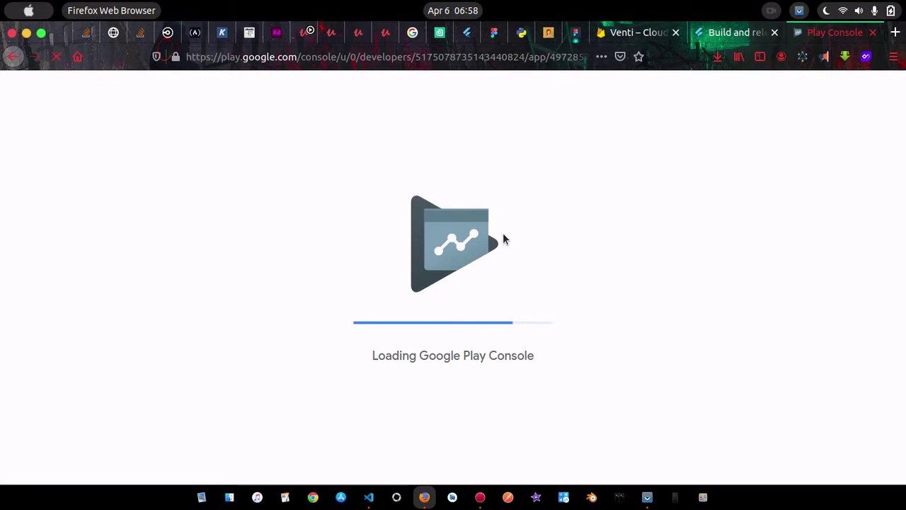
Run flutter pub get in the VS Code terminal to fetch Venti's packages
{"action": "left_click", "coordinate": [369, 498]}
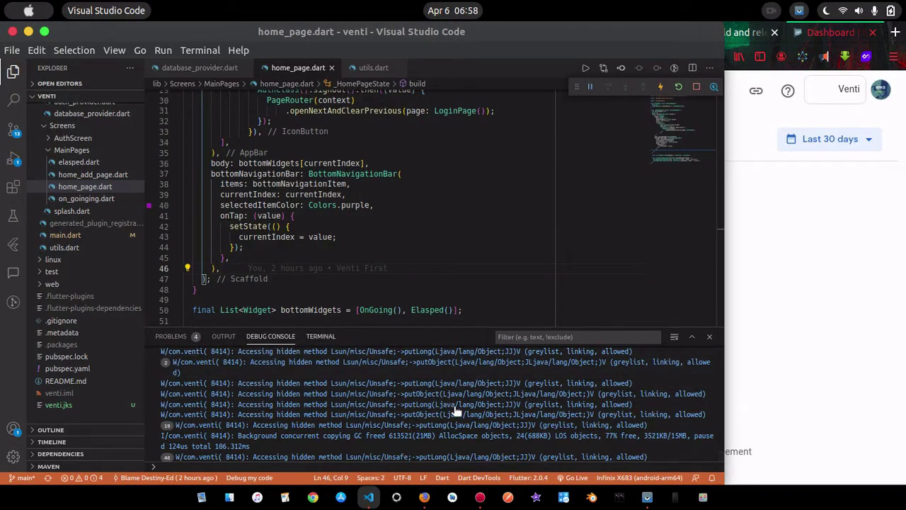
{"action": "key", "text": "ctrl+grave"}
{"action": "left_click", "coordinate": [424, 466]}
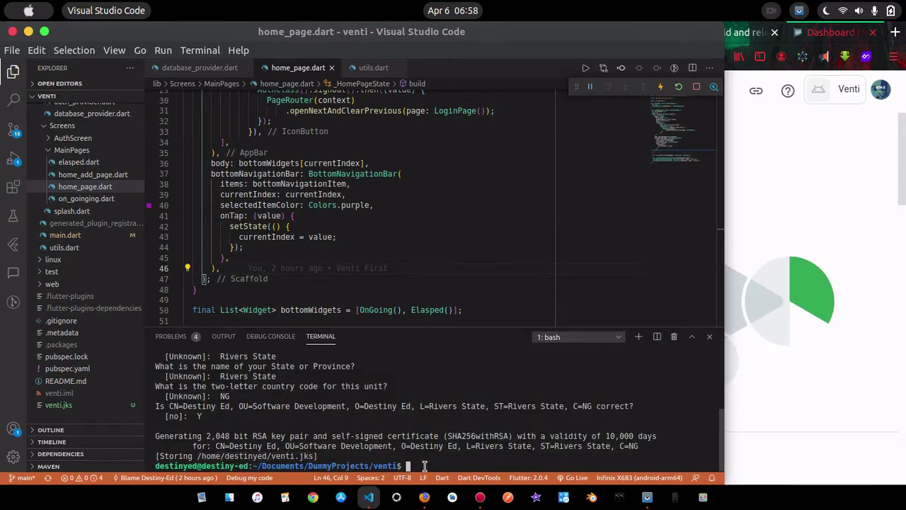
{"action": "type", "text": "flutter pub get"}
{"action": "key", "text": "Return"}
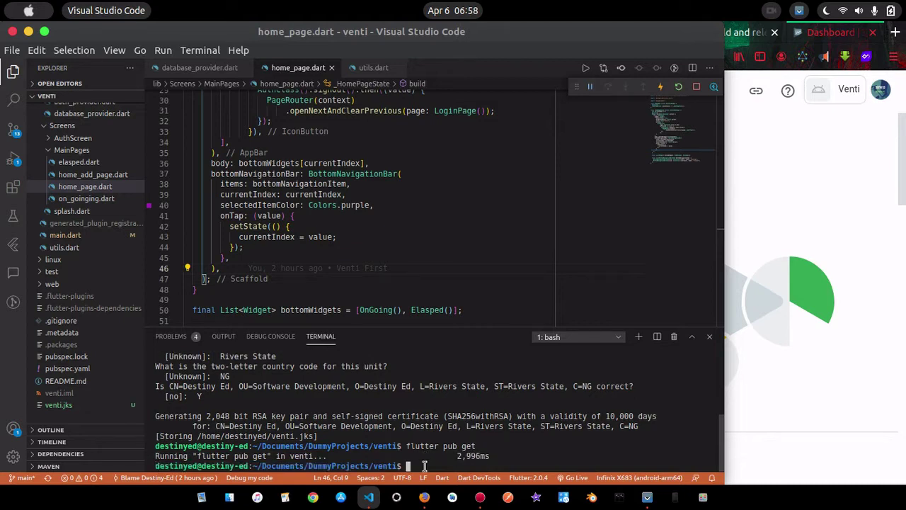
Enter the flutter build appbundle command in the terminal
{"action": "type", "text": "flutter build"}
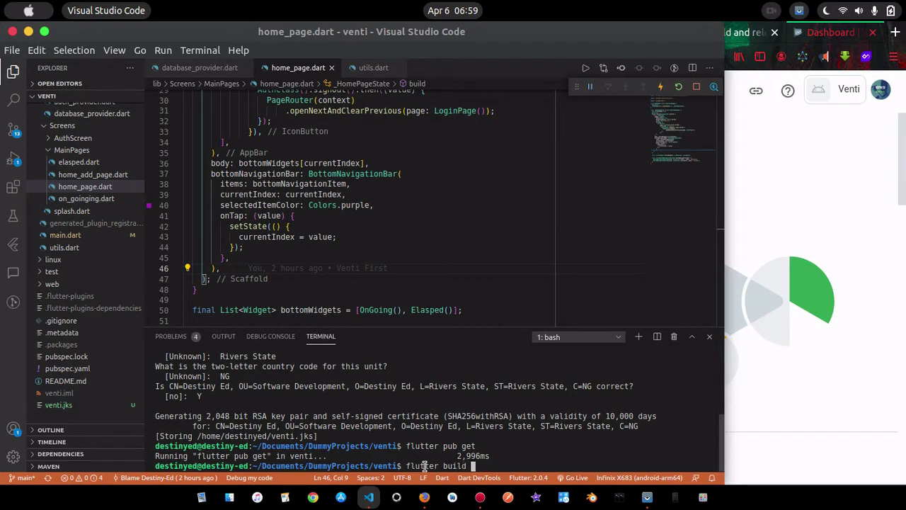
{"action": "type", "text": " appbundle"}
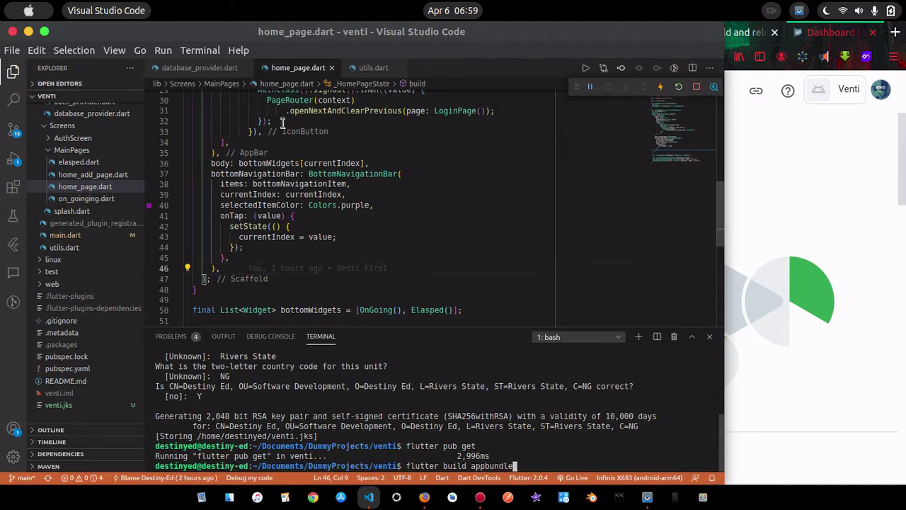
Check the release signing config in android/app/build.gradle, then start the release app bundle build
{"action": "scroll", "coordinate": [279, 121], "scroll_direction": "up", "scroll_amount": 4}
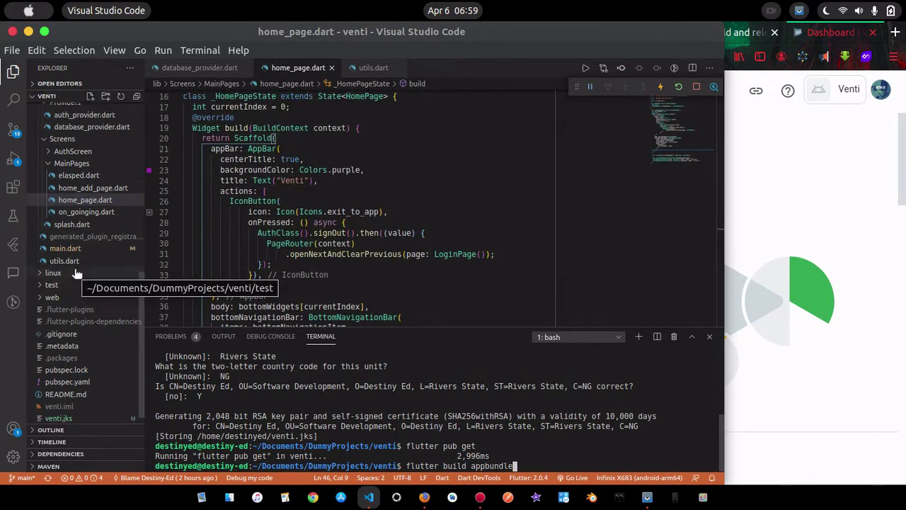
{"action": "scroll", "coordinate": [75, 273], "scroll_direction": "up", "scroll_amount": 6}
{"action": "scroll", "coordinate": [76, 274], "scroll_direction": "up", "scroll_amount": 3}
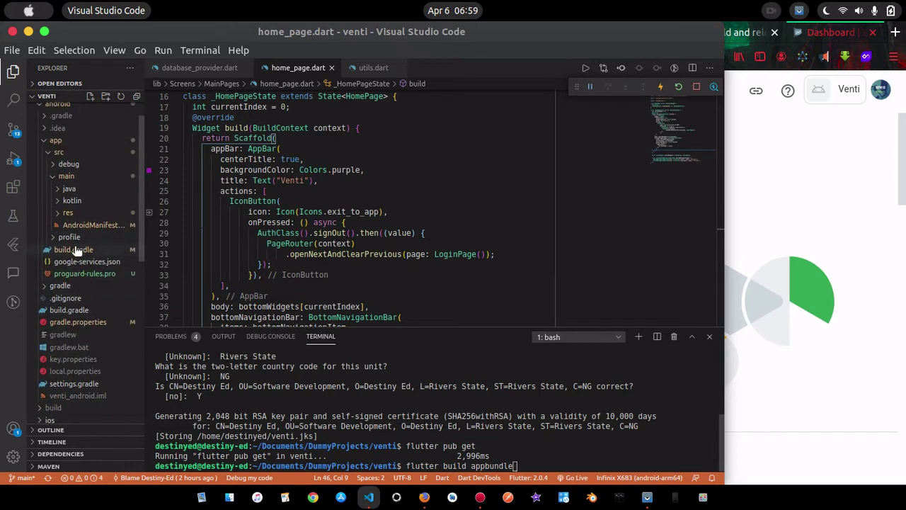
{"action": "left_click", "coordinate": [78, 249]}
{"action": "scroll", "coordinate": [354, 258], "scroll_direction": "down", "scroll_amount": 7}
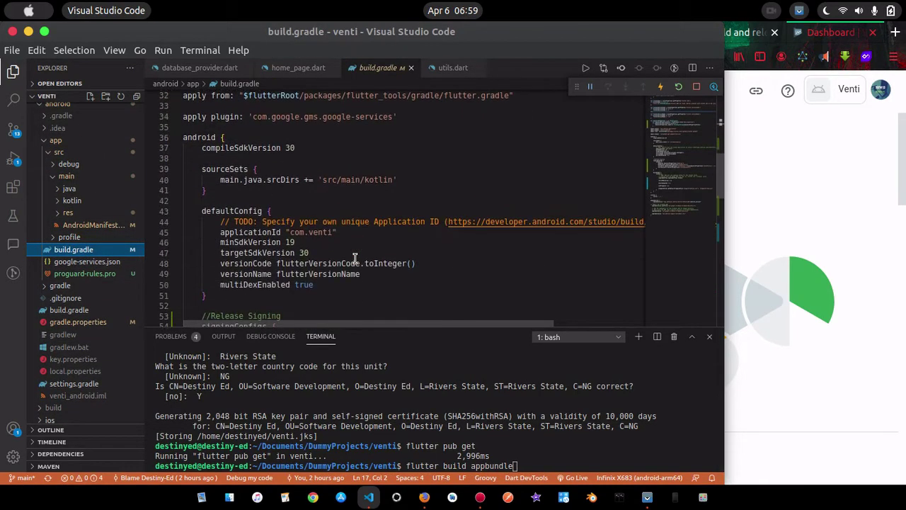
{"action": "scroll", "coordinate": [355, 259], "scroll_direction": "down", "scroll_amount": 2}
{"action": "scroll", "coordinate": [355, 258], "scroll_direction": "down", "scroll_amount": 7}
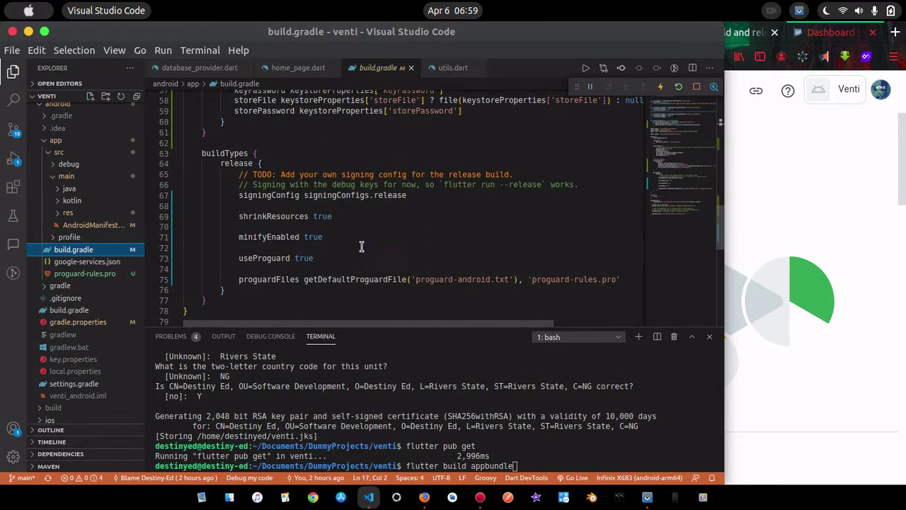
{"action": "left_click_drag", "start_coordinate": [413, 194], "coordinate": [356, 195]}
{"action": "left_click", "coordinate": [524, 465]}
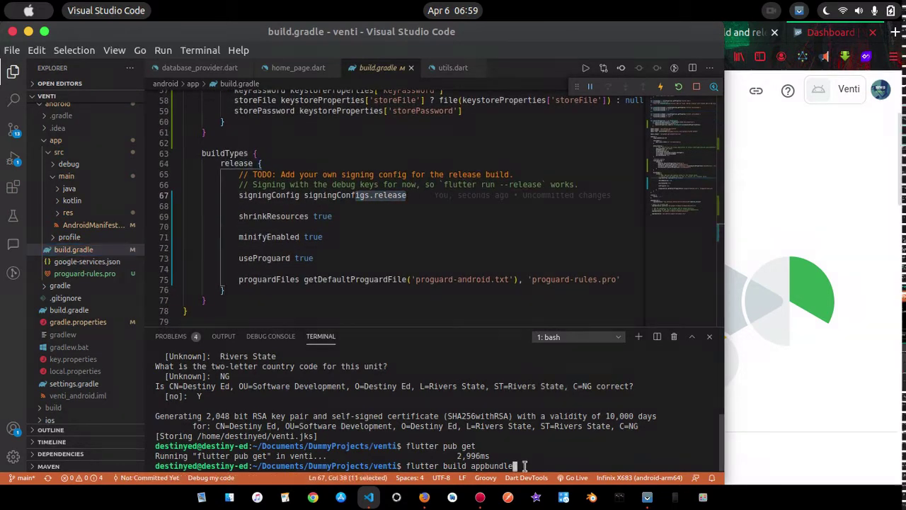
{"action": "key", "text": "Return"}
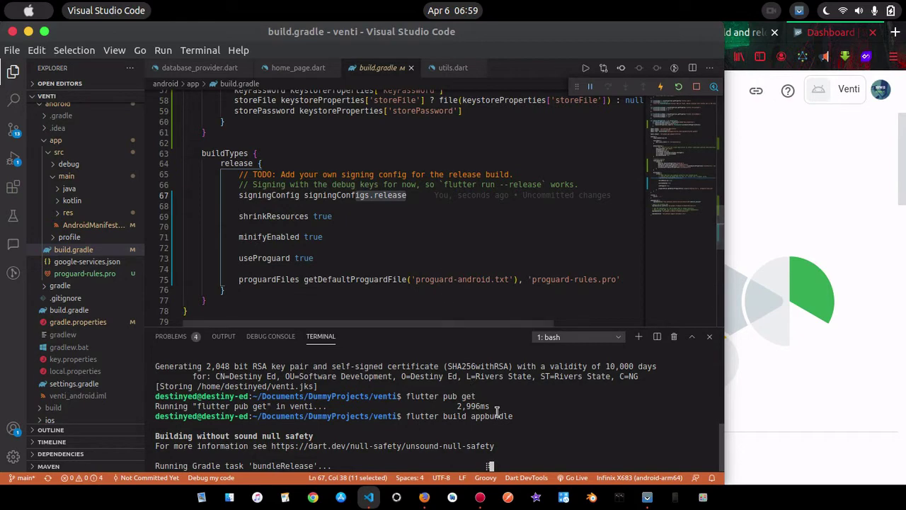
{"action": "left_click", "coordinate": [826, 152]}
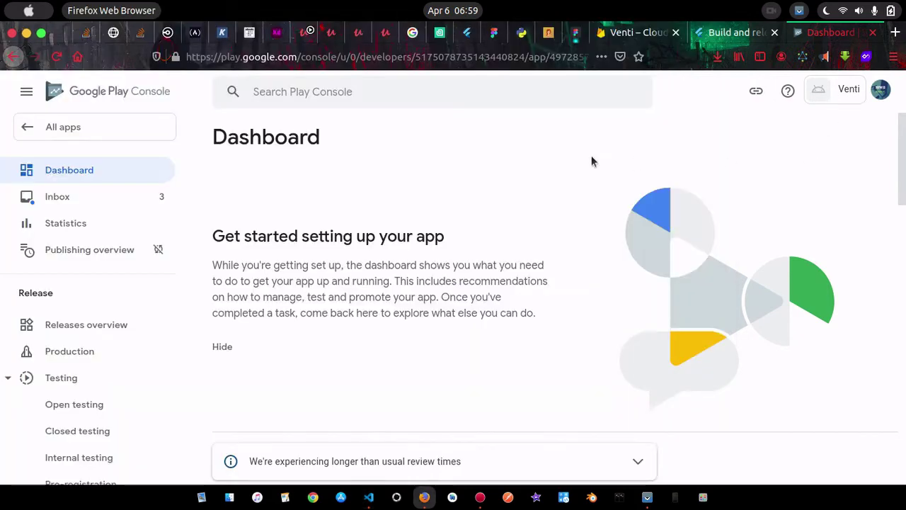
Show the closed-testing setup tasks on the Venti Dashboard
{"action": "scroll", "coordinate": [424, 248], "scroll_direction": "down", "scroll_amount": 3}
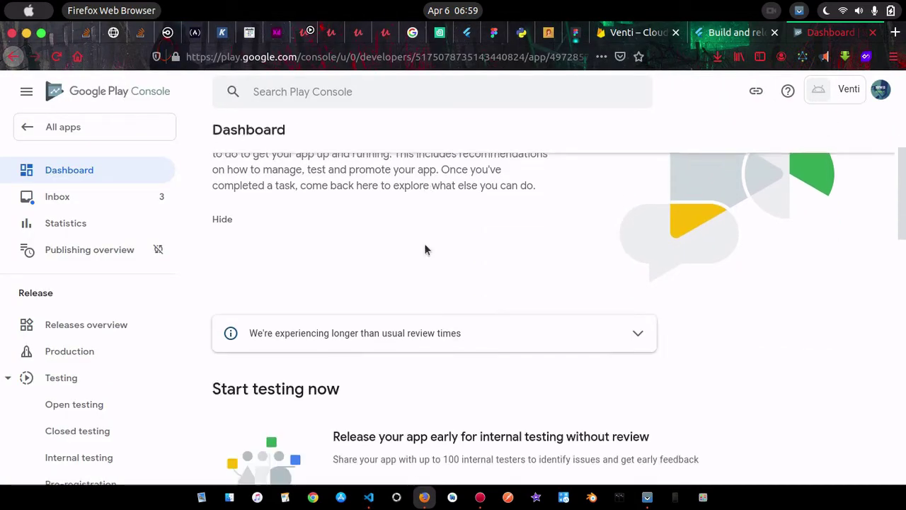
{"action": "scroll", "coordinate": [424, 248], "scroll_direction": "down", "scroll_amount": 5}
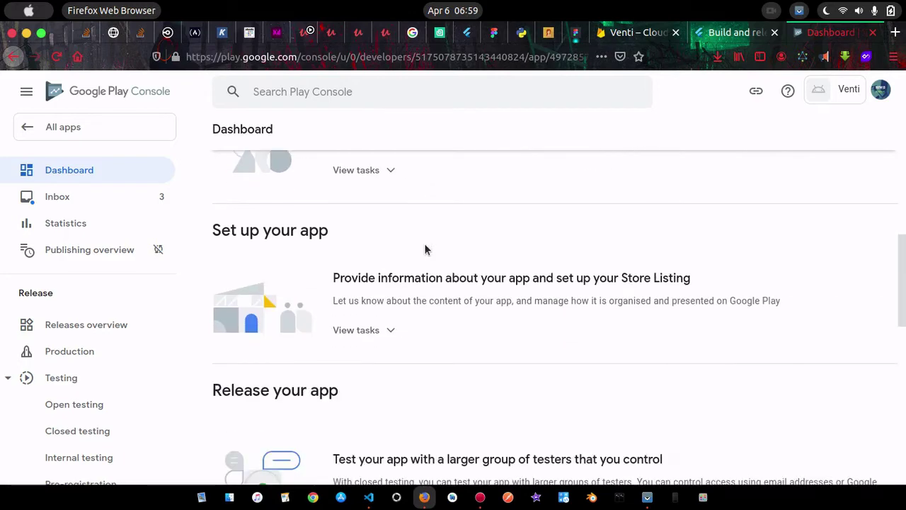
{"action": "scroll", "coordinate": [425, 249], "scroll_direction": "down", "scroll_amount": 1}
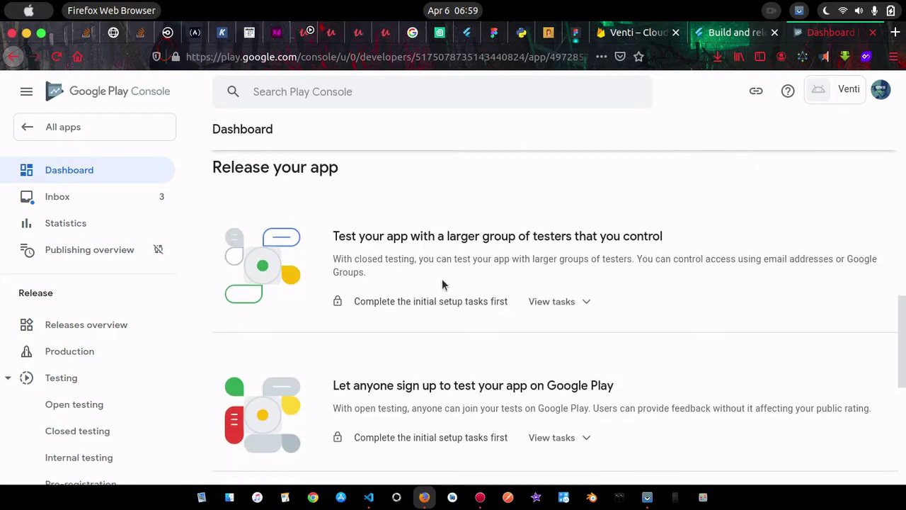
{"action": "left_click", "coordinate": [572, 304]}
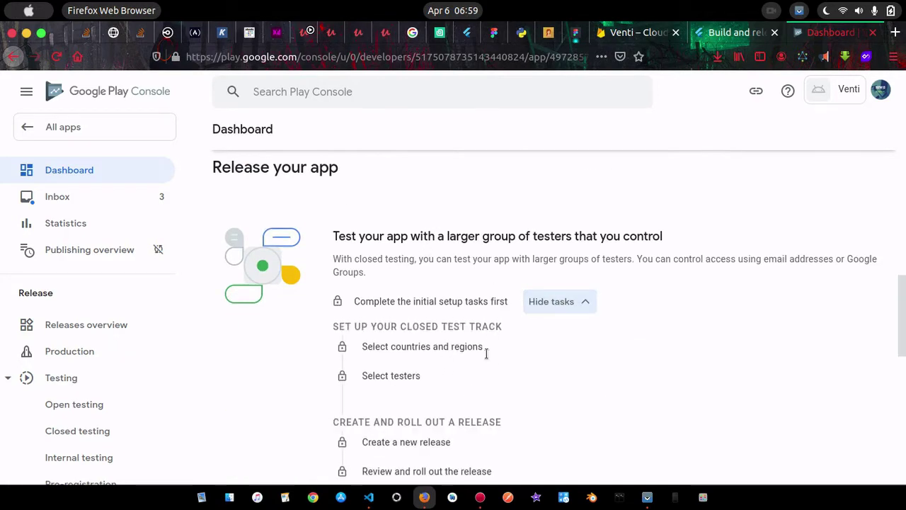
Show the tasks for publishing the app on Google Play, then review the dashboard from the top
{"action": "scroll", "coordinate": [454, 312], "scroll_direction": "down", "scroll_amount": 5}
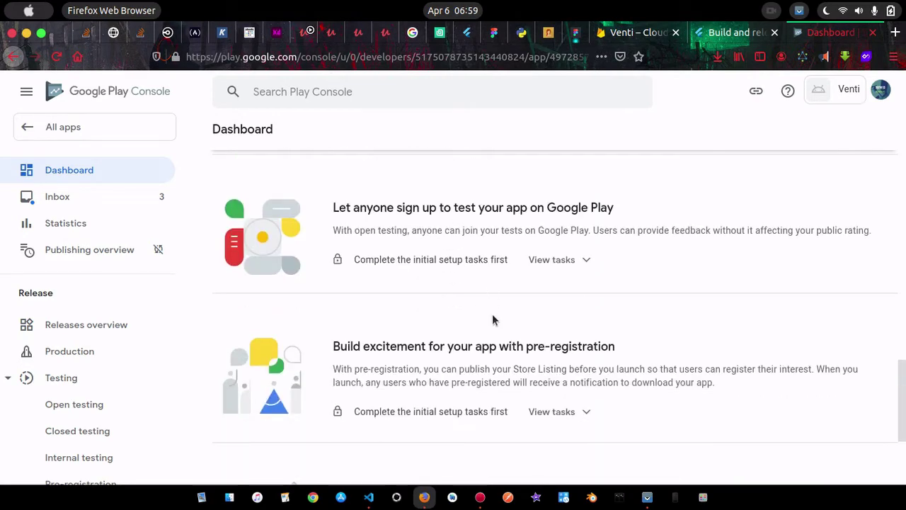
{"action": "scroll", "coordinate": [493, 320], "scroll_direction": "down", "scroll_amount": 2}
{"action": "scroll", "coordinate": [494, 320], "scroll_direction": "down", "scroll_amount": 1}
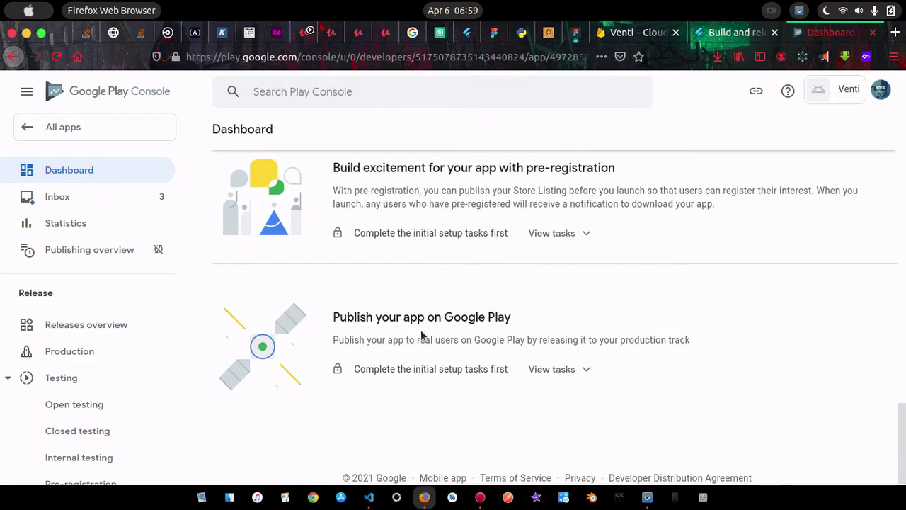
{"action": "left_click", "coordinate": [559, 369]}
{"action": "scroll", "coordinate": [505, 413], "scroll_direction": "down", "scroll_amount": 2}
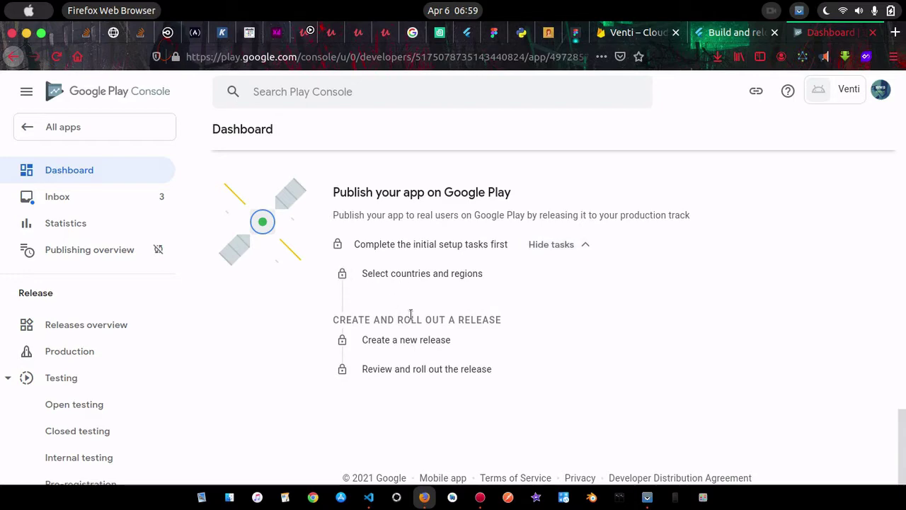
{"action": "key", "text": "Home"}
{"action": "scroll", "coordinate": [571, 317], "scroll_direction": "down", "scroll_amount": 5}
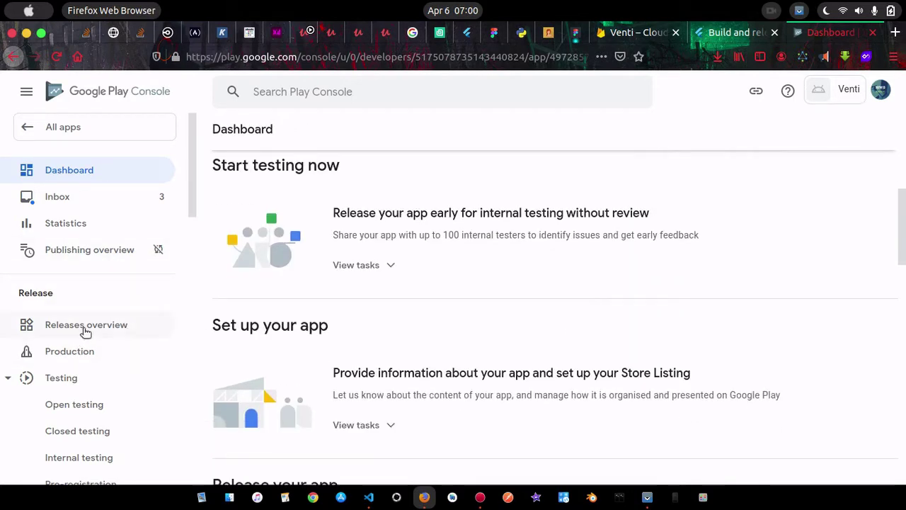
{"action": "scroll", "coordinate": [57, 330], "scroll_direction": "down", "scroll_amount": 3}
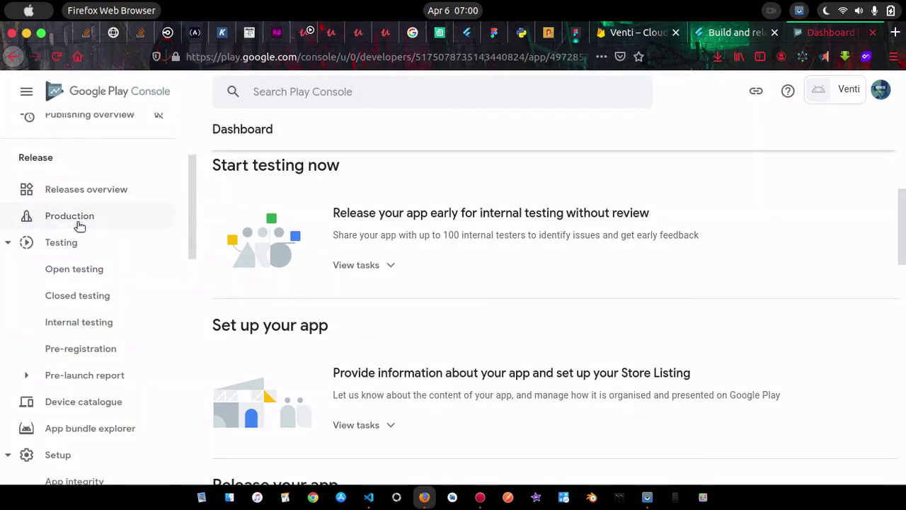
Open the Production release page and look over its Inactive track summary
{"action": "left_click", "coordinate": [80, 225]}
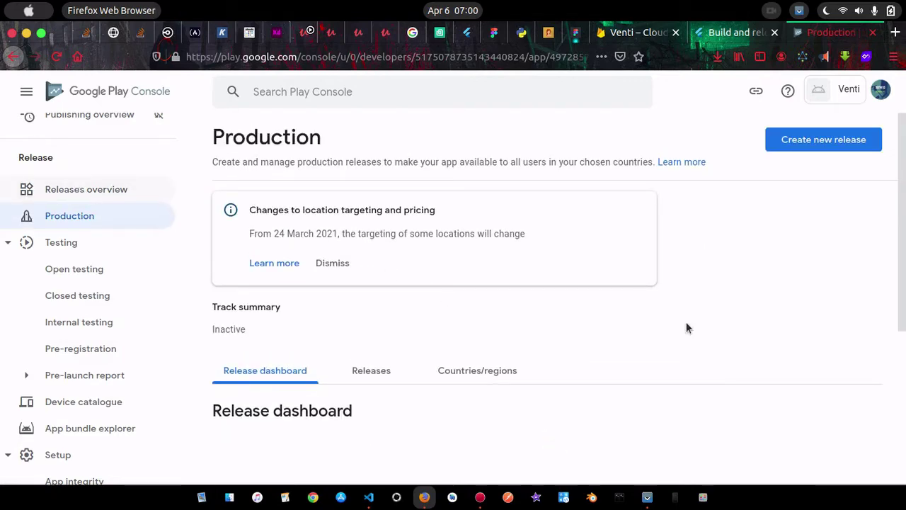
{"action": "scroll", "coordinate": [713, 330], "scroll_direction": "down", "scroll_amount": 3}
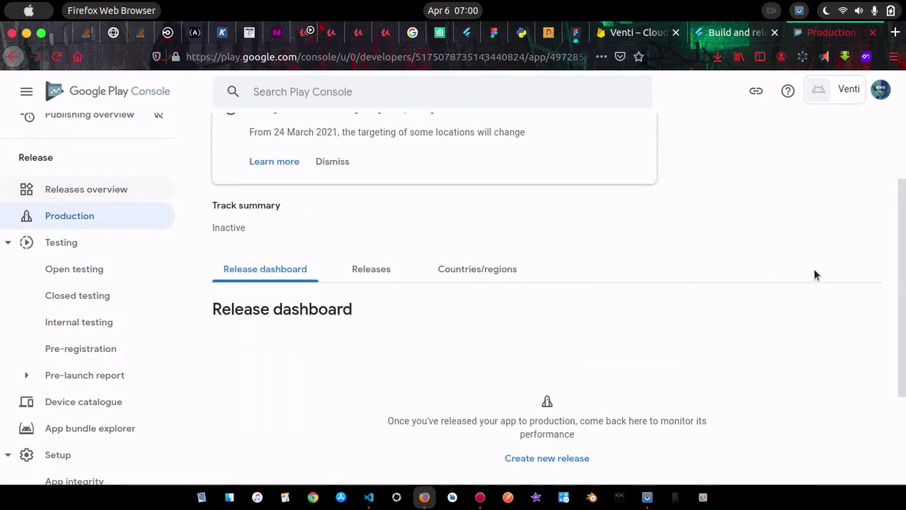
{"action": "scroll", "coordinate": [810, 234], "scroll_direction": "up", "scroll_amount": 3}
{"action": "key", "text": "alt+Left"}
{"action": "scroll", "coordinate": [786, 318], "scroll_direction": "down", "scroll_amount": 5}
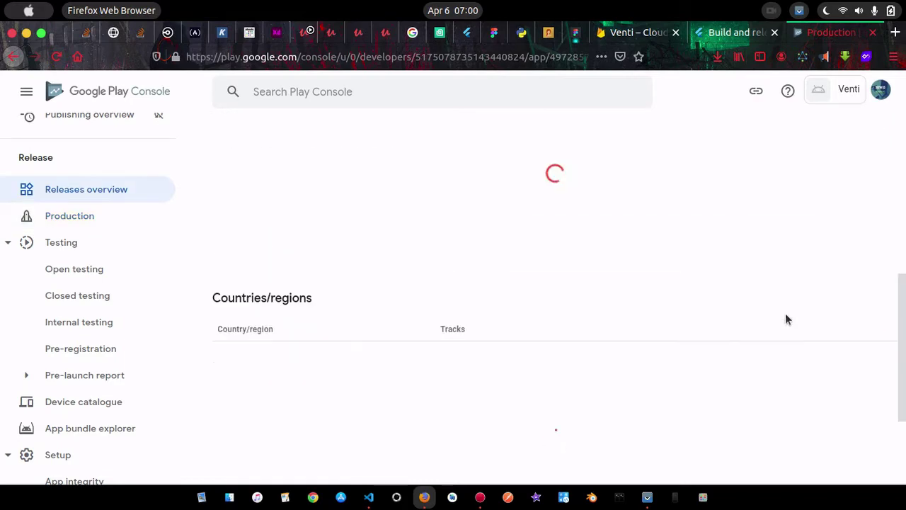
{"action": "scroll", "coordinate": [786, 313], "scroll_direction": "down", "scroll_amount": 5}
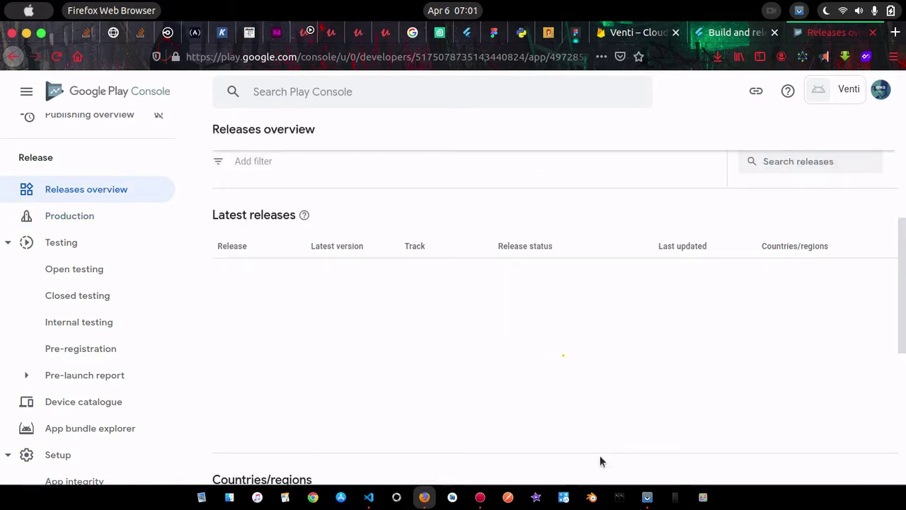
Bring Visual Studio Code forward and scroll through its contents
{"action": "left_click", "coordinate": [371, 494]}
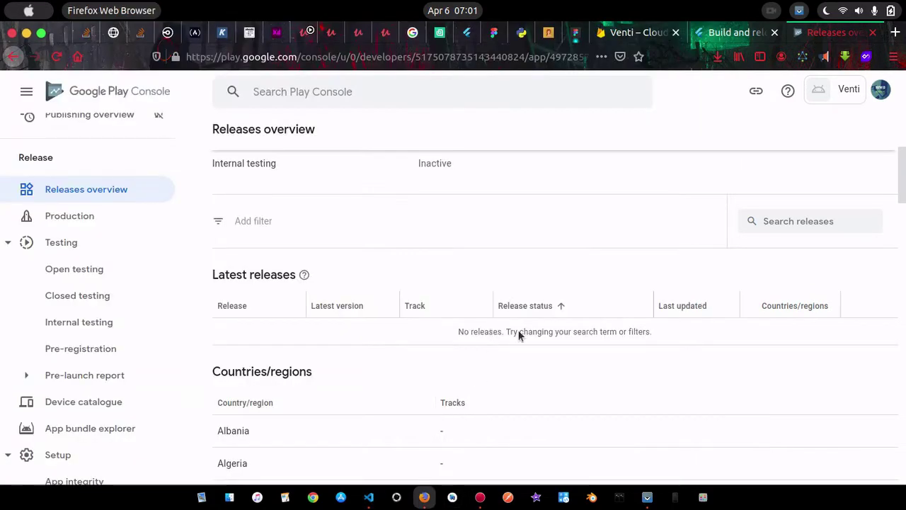
{"action": "scroll", "coordinate": [524, 379], "scroll_direction": "down", "scroll_amount": 3}
{"action": "scroll", "coordinate": [524, 381], "scroll_direction": "up", "scroll_amount": 3}
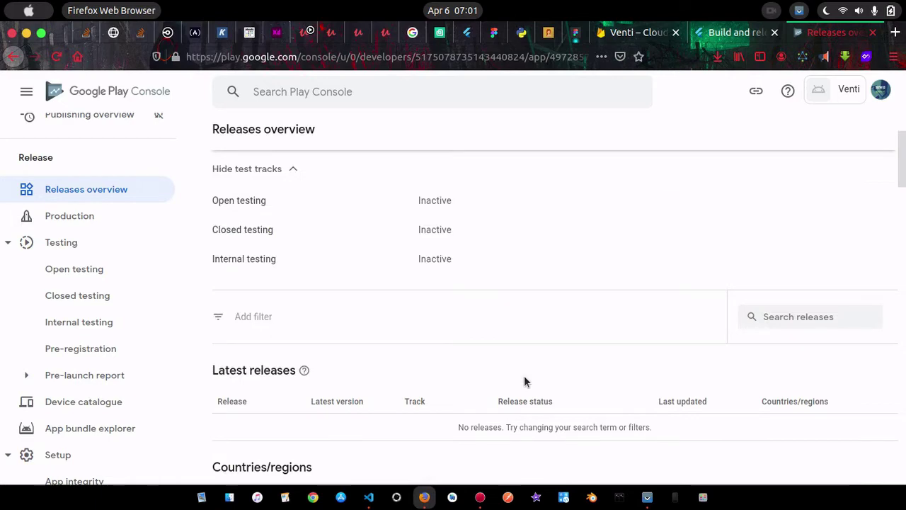
{"action": "scroll", "coordinate": [524, 381], "scroll_direction": "down", "scroll_amount": 10}
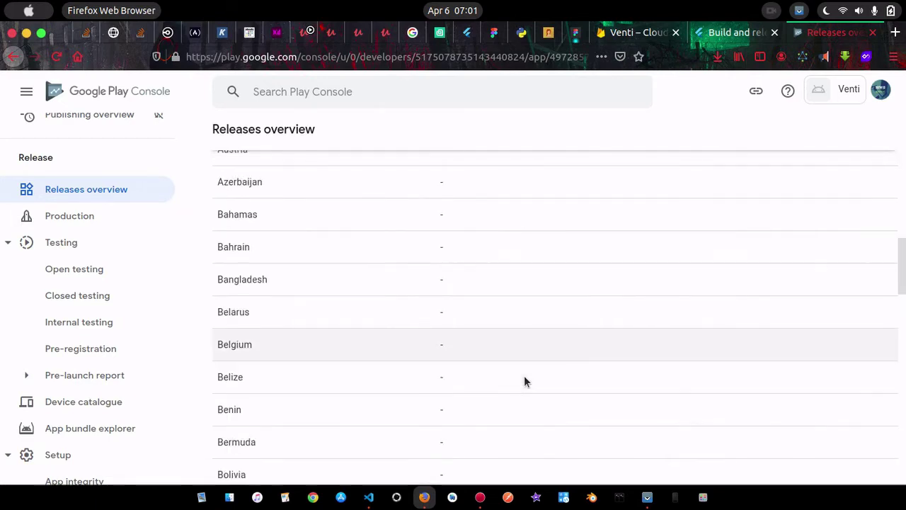
{"action": "scroll", "coordinate": [524, 380], "scroll_direction": "up", "scroll_amount": 15}
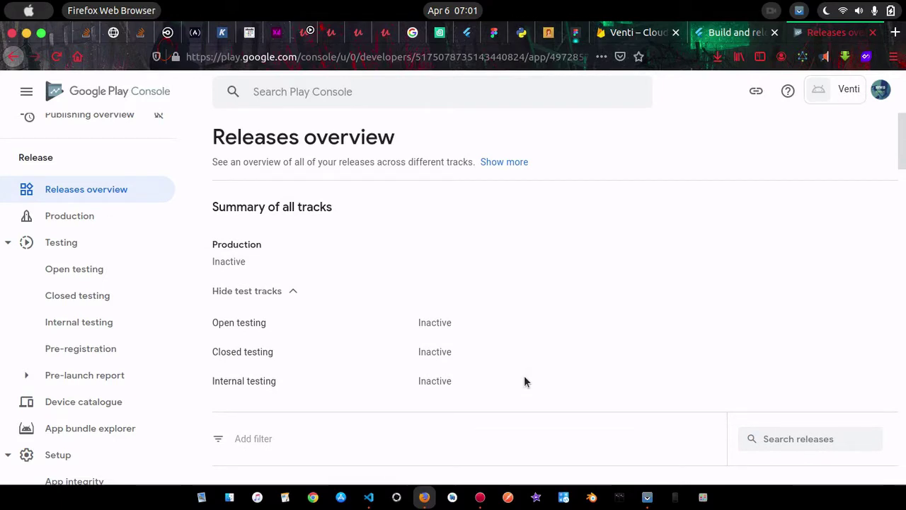
Return to the Production page and toggle the sidebar's Store presence group to show Main store listing
{"action": "left_click", "coordinate": [90, 219]}
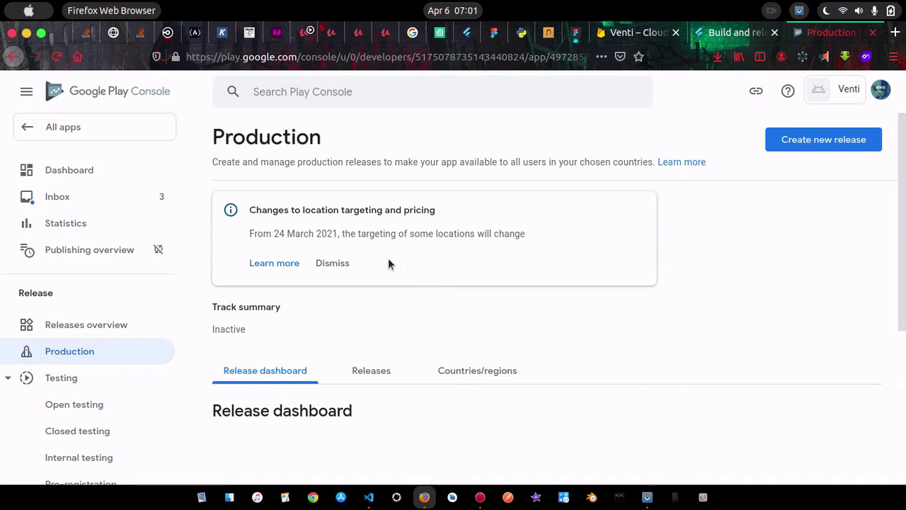
{"action": "scroll", "coordinate": [124, 291], "scroll_direction": "down", "scroll_amount": 1}
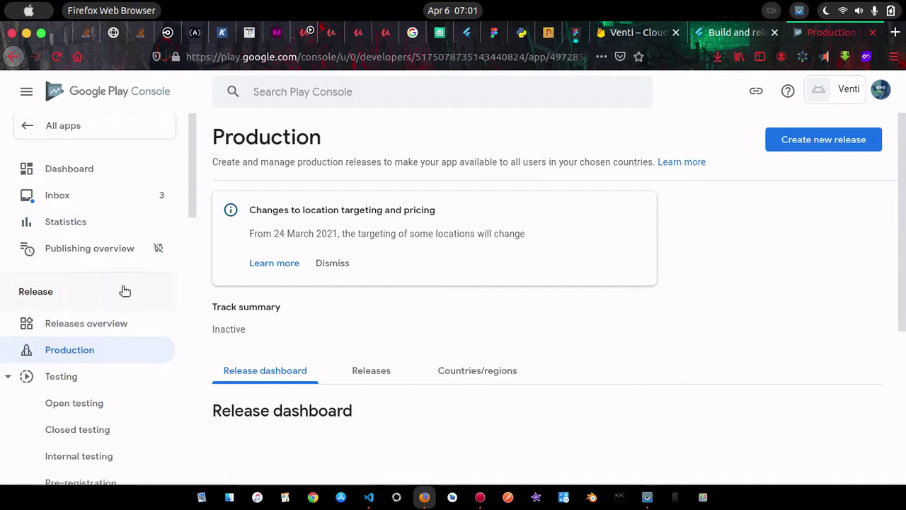
{"action": "scroll", "coordinate": [125, 291], "scroll_direction": "down", "scroll_amount": 8}
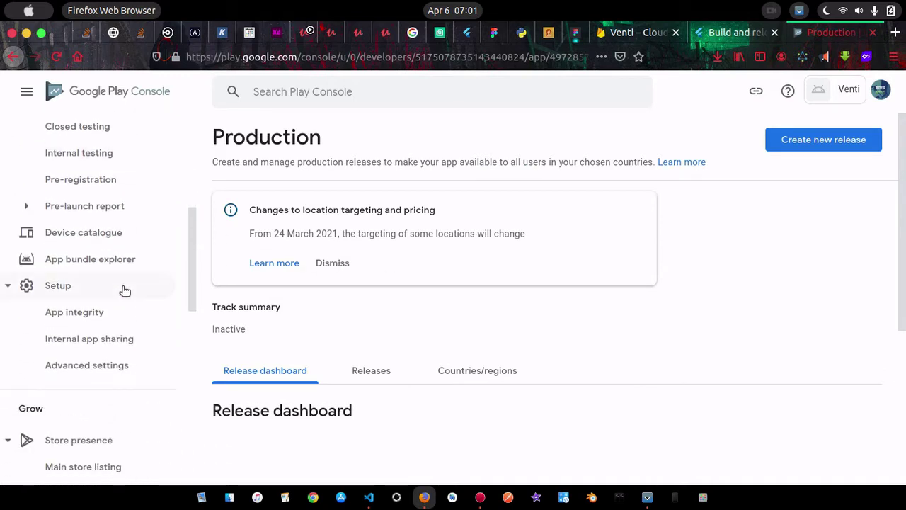
{"action": "scroll", "coordinate": [125, 291], "scroll_direction": "down", "scroll_amount": 3}
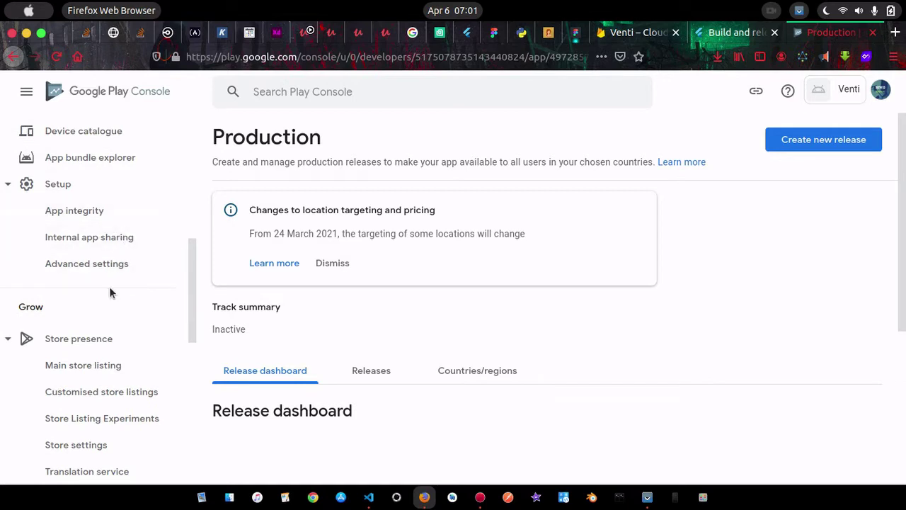
{"action": "scroll", "coordinate": [109, 286], "scroll_direction": "down", "scroll_amount": 6}
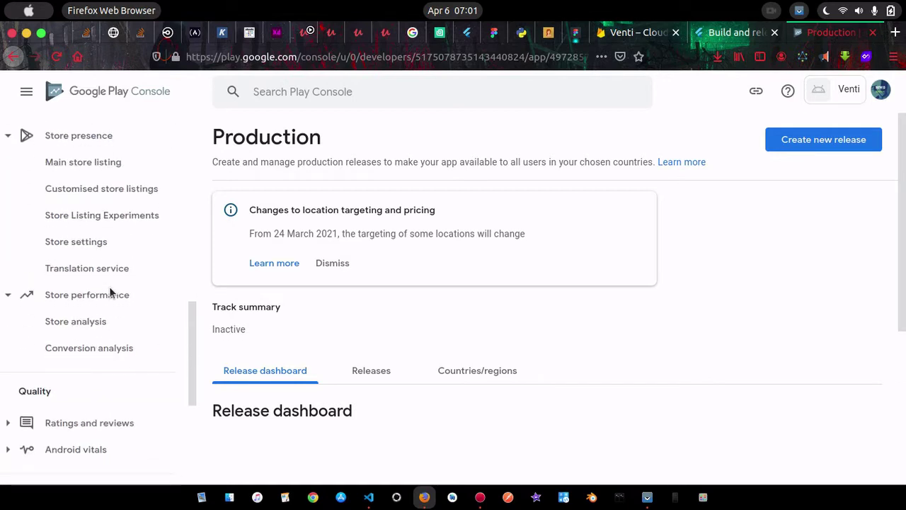
{"action": "left_click", "coordinate": [99, 138]}
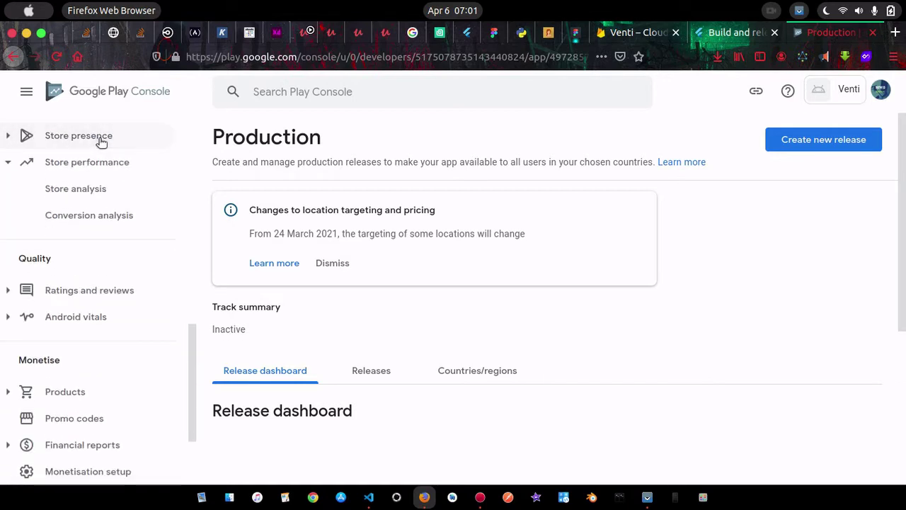
{"action": "left_click", "coordinate": [101, 141]}
Open Main store listing and set the app name to 'Venti - Keep Events Date'
{"action": "left_click", "coordinate": [96, 165]}
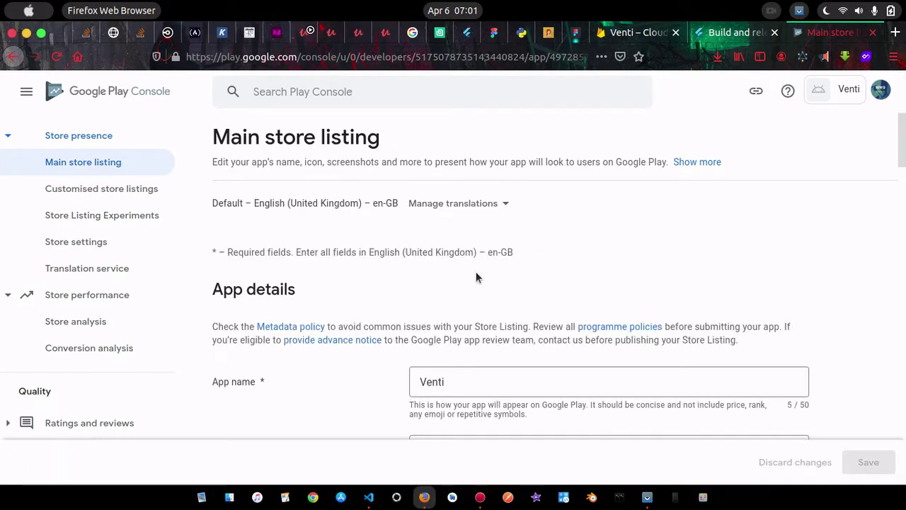
{"action": "left_click", "coordinate": [492, 388]}
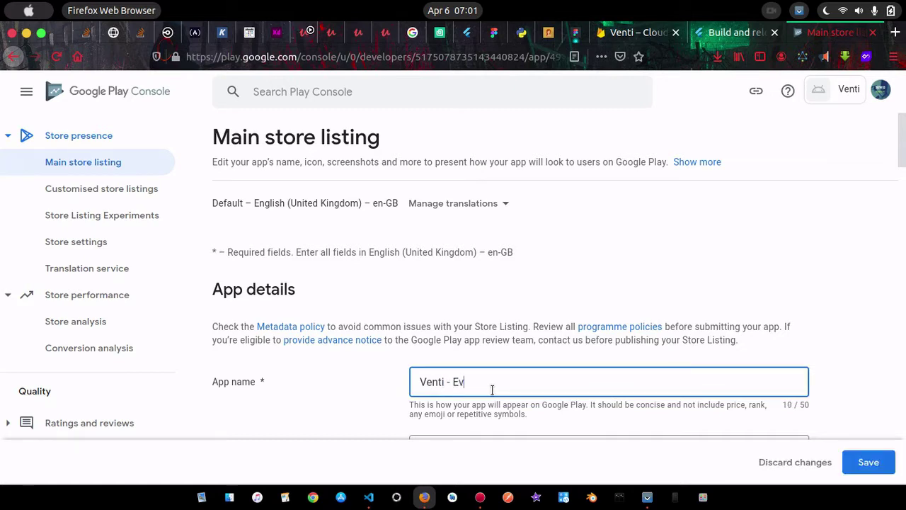
{"action": "type", "text": "ent"}
{"action": "key", "text": "BackSpace"}
{"action": "key", "text": "BackSpace"}
{"action": "key", "text": "BackSpace"}
{"action": "key", "text": "BackSpace"}
{"action": "key", "text": "BackSpace"}
{"action": "key", "text": "BackSpace"}
{"action": "type", "text": "Kepp"}
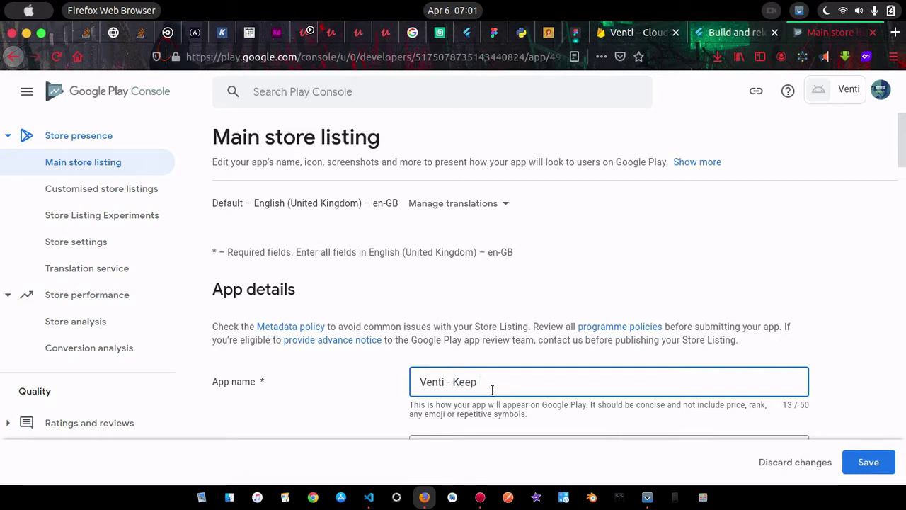
{"action": "type", "text": " Events"}
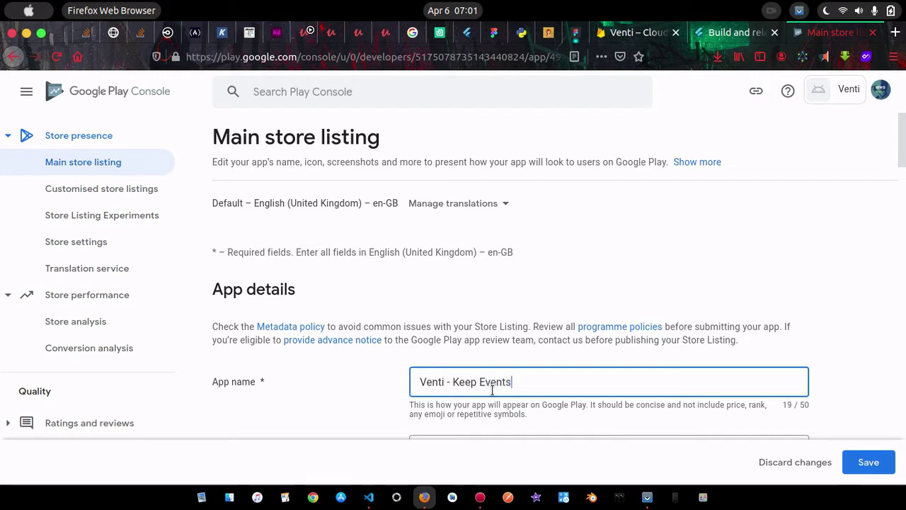
{"action": "type", "text": " Date"}
{"action": "scroll", "coordinate": [829, 358], "scroll_direction": "down", "scroll_amount": 5}
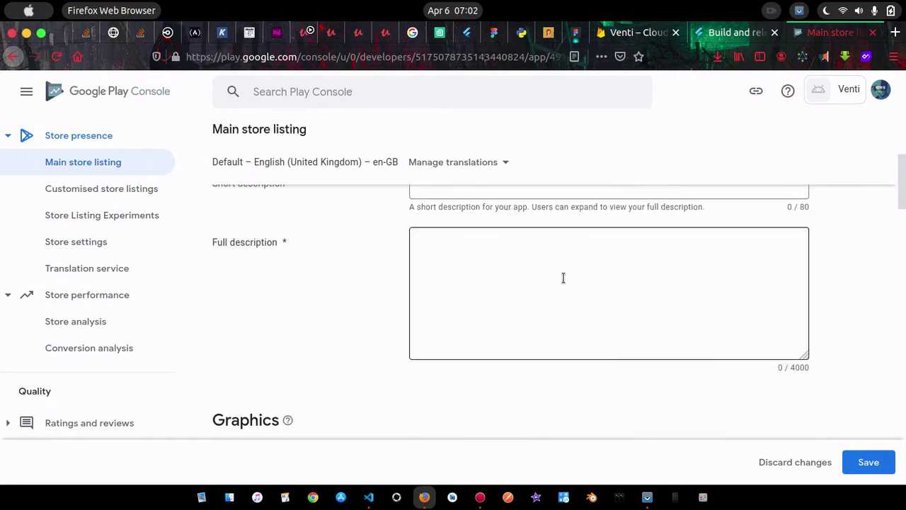
{"action": "scroll", "coordinate": [562, 276], "scroll_direction": "up", "scroll_amount": 3}
Enter the short description 'Never forget you event Date' and a full description about remembering event dates
{"action": "left_click", "coordinate": [461, 315]}
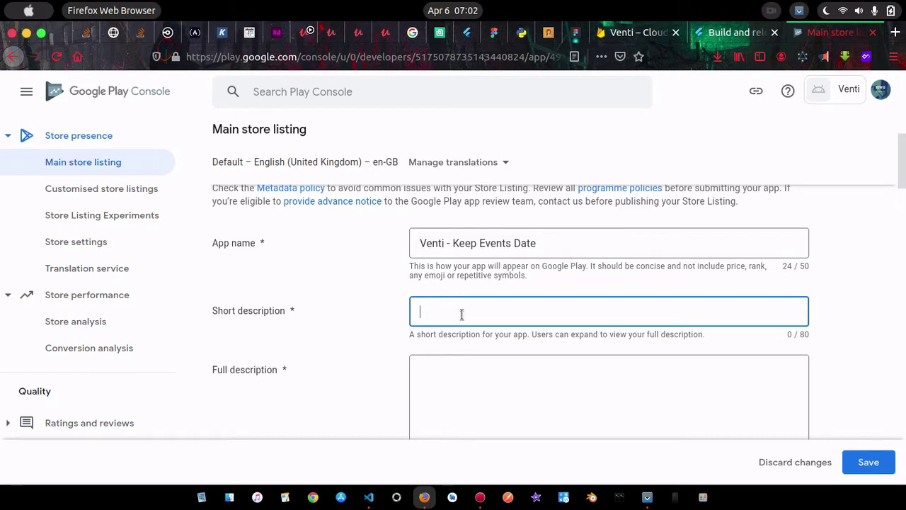
{"action": "type", "text": "Never forget you event Date"}
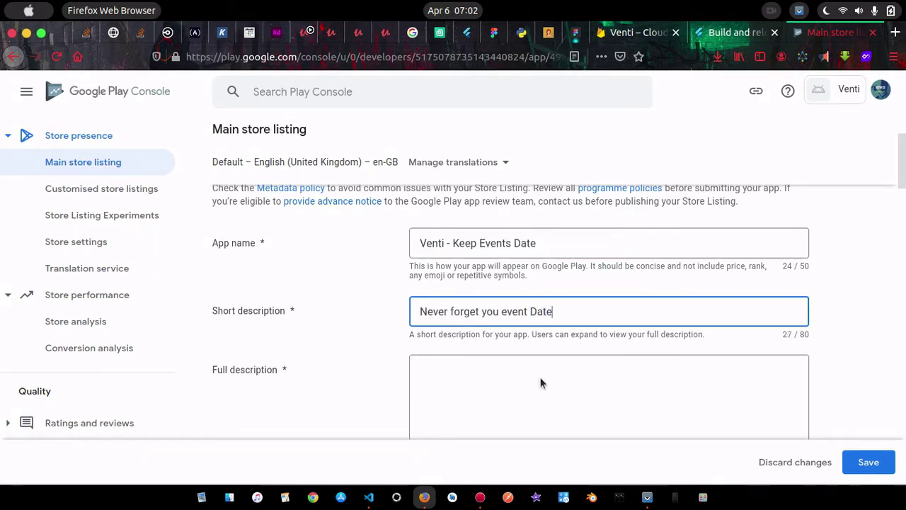
{"action": "left_click", "coordinate": [533, 397]}
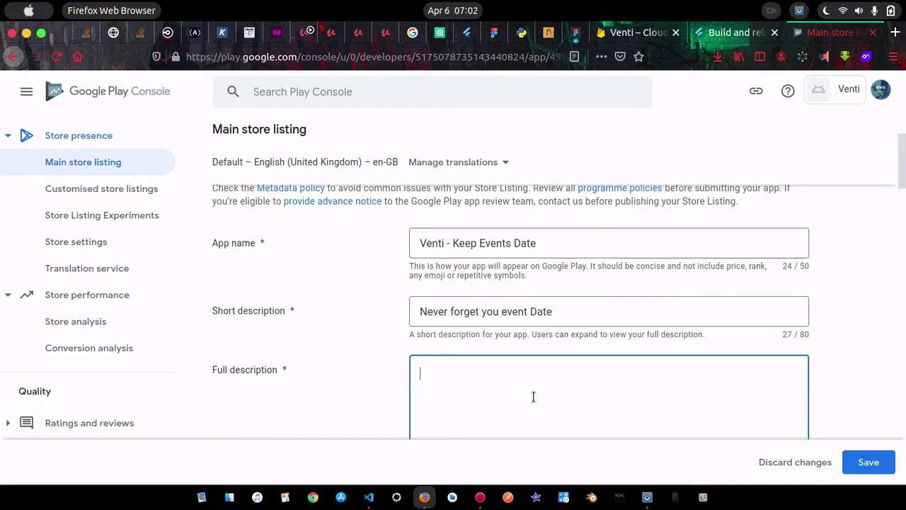
{"action": "scroll", "coordinate": [532, 397], "scroll_direction": "down", "scroll_amount": 2}
{"action": "scroll", "coordinate": [623, 257], "scroll_direction": "up", "scroll_amount": 1}
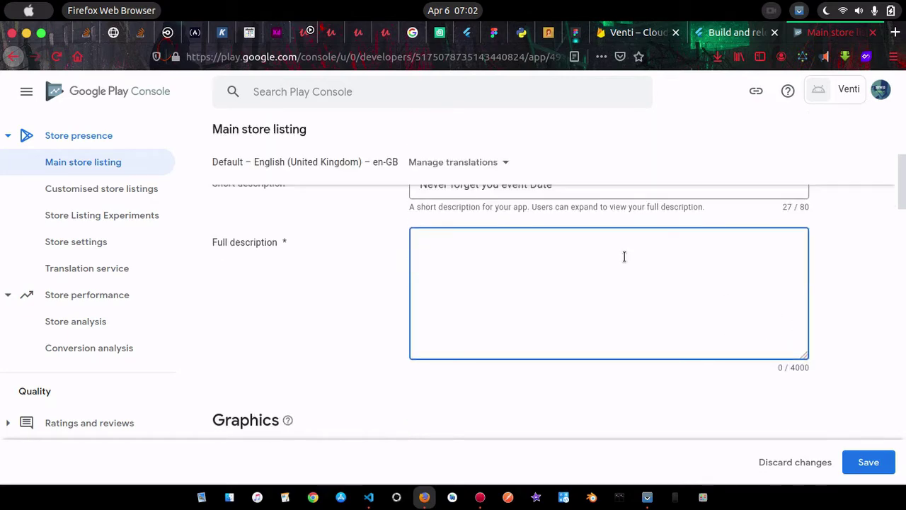
{"action": "type", "text": "Venti app helps keep and remember event dates, use venti to send birthday wishes to yourself and frieds"}
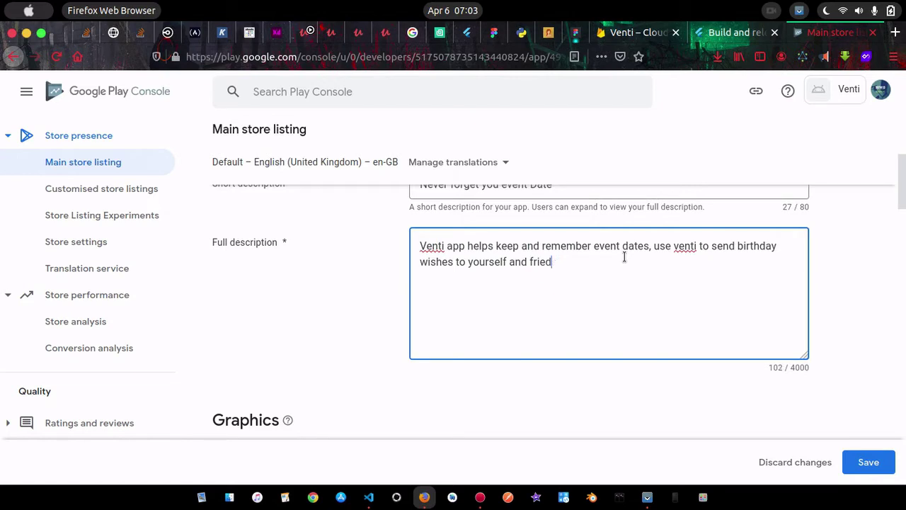
{"action": "key", "text": "BackSpace"}
{"action": "type", "text": "nds"}
{"action": "scroll", "coordinate": [661, 375], "scroll_direction": "down", "scroll_amount": 3}
{"action": "scroll", "coordinate": [570, 389], "scroll_direction": "down", "scroll_amount": 3}
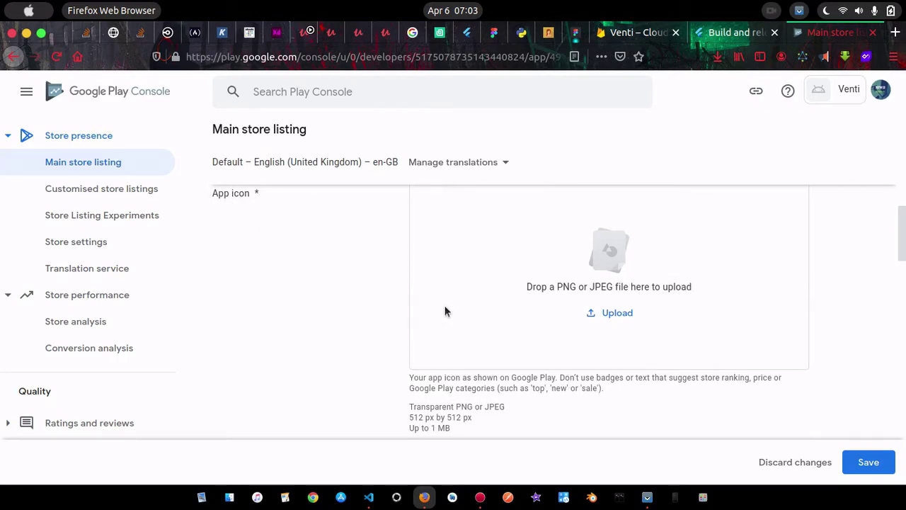
{"action": "key", "text": "alt+Tab"}
Locate and select venti_logo.png at the bottom of Pictures, then go back to Play Console in Firefox
{"action": "scroll", "coordinate": [779, 206], "scroll_direction": "down", "scroll_amount": 5}
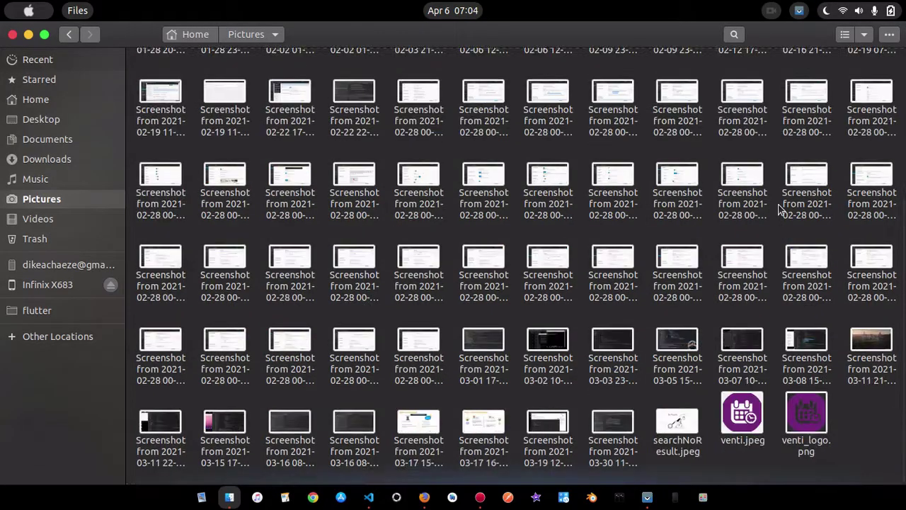
{"action": "left_click", "coordinate": [809, 425]}
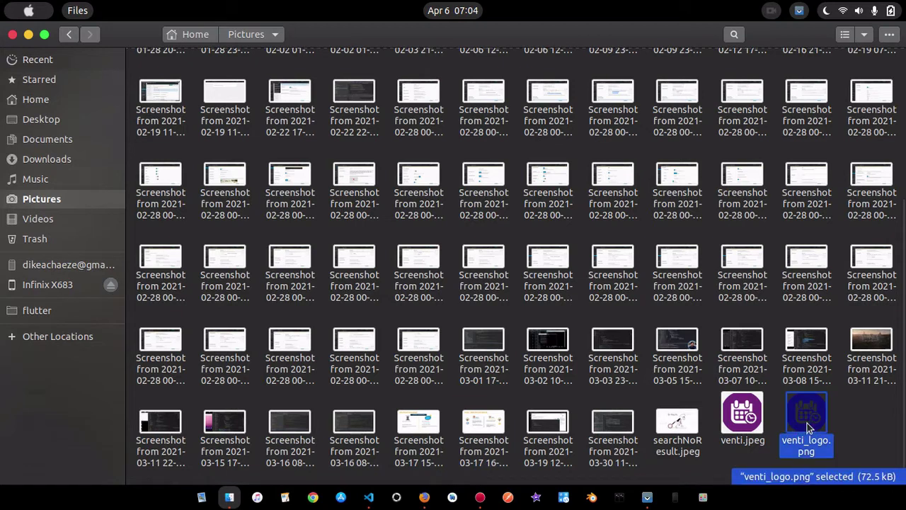
{"action": "right_click", "coordinate": [809, 425]}
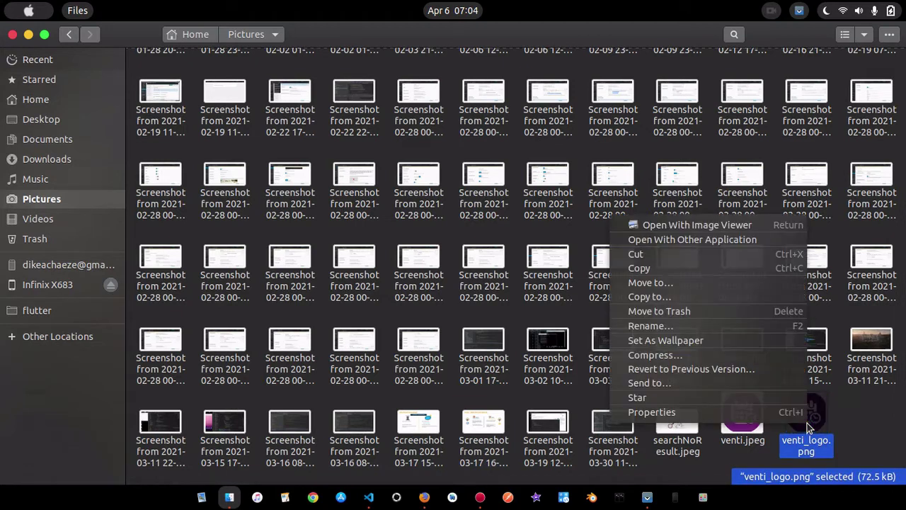
{"action": "left_click", "coordinate": [853, 433]}
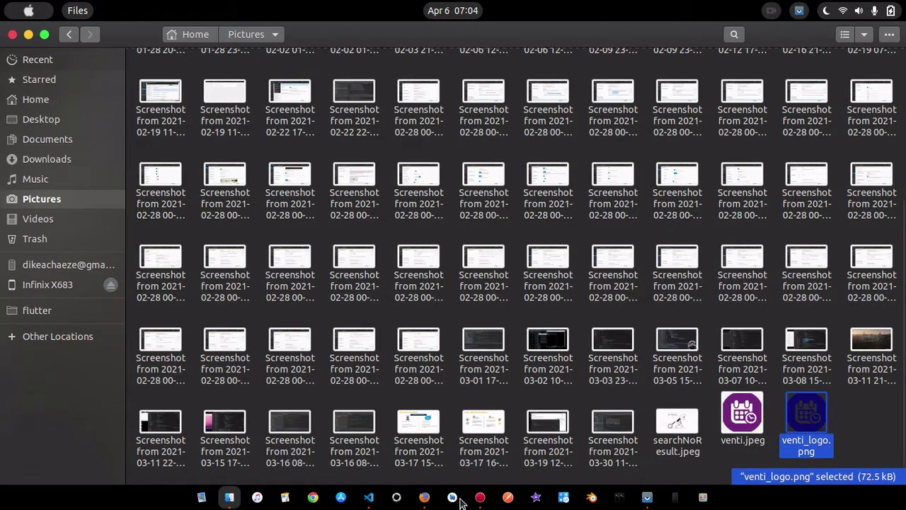
{"action": "left_click", "coordinate": [424, 497]}
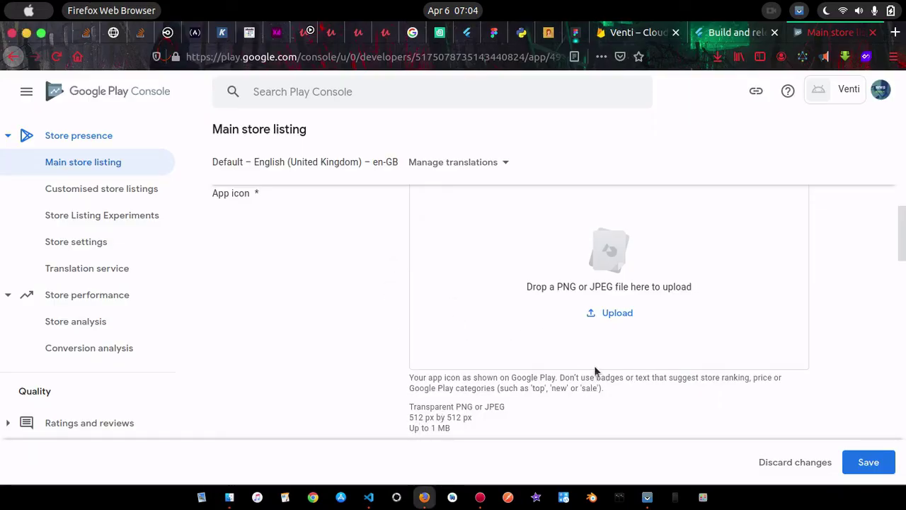
Upload Pictures/venti_logo.png as the app icon, which Play Console rejects as not 512×512 px
{"action": "left_click", "coordinate": [614, 315]}
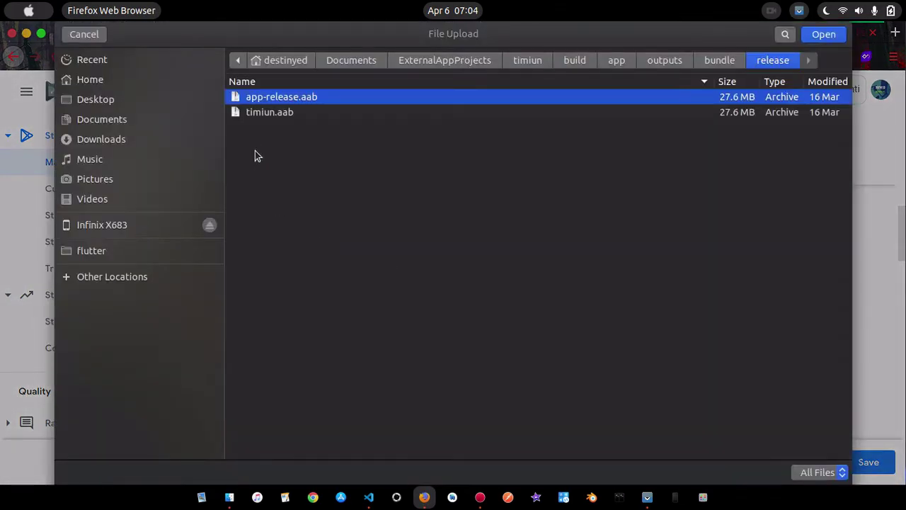
{"action": "left_click", "coordinate": [103, 182]}
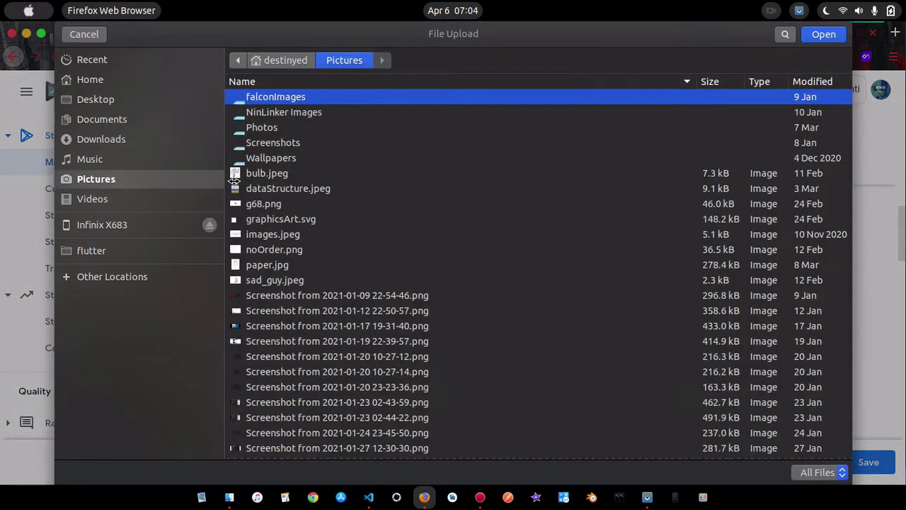
{"action": "scroll", "coordinate": [544, 299], "scroll_direction": "down", "scroll_amount": 15}
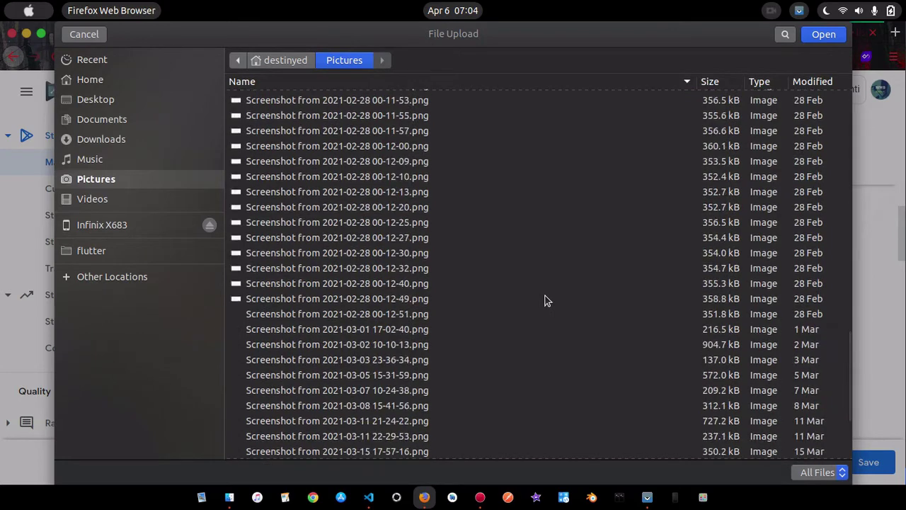
{"action": "left_click", "coordinate": [295, 454]}
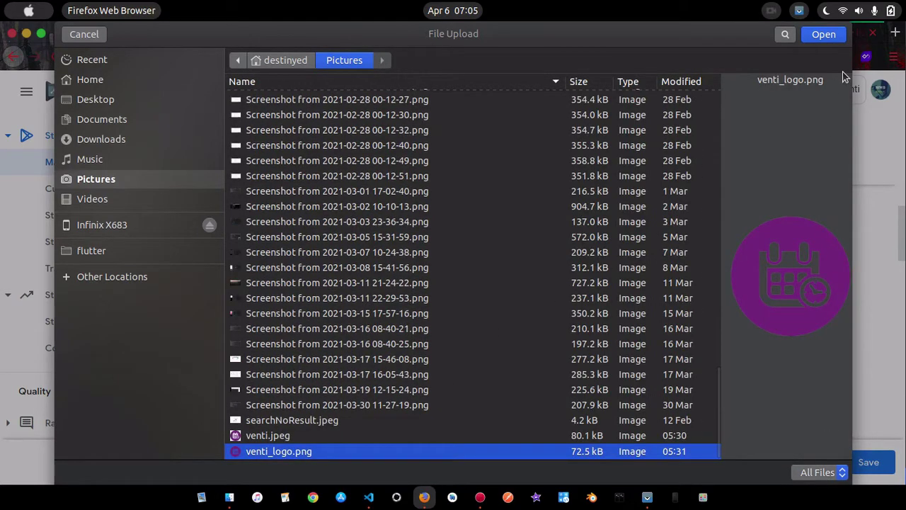
{"action": "left_click", "coordinate": [823, 35]}
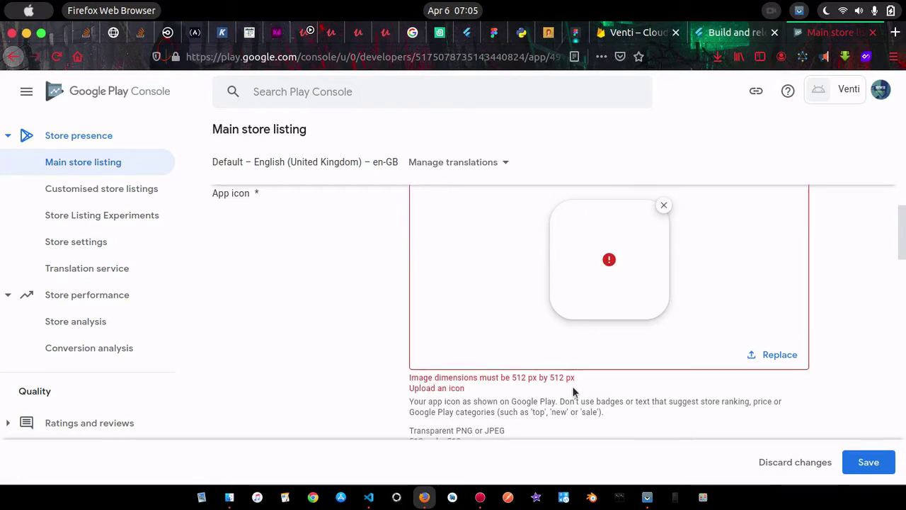
{"action": "left_click", "coordinate": [703, 497]}
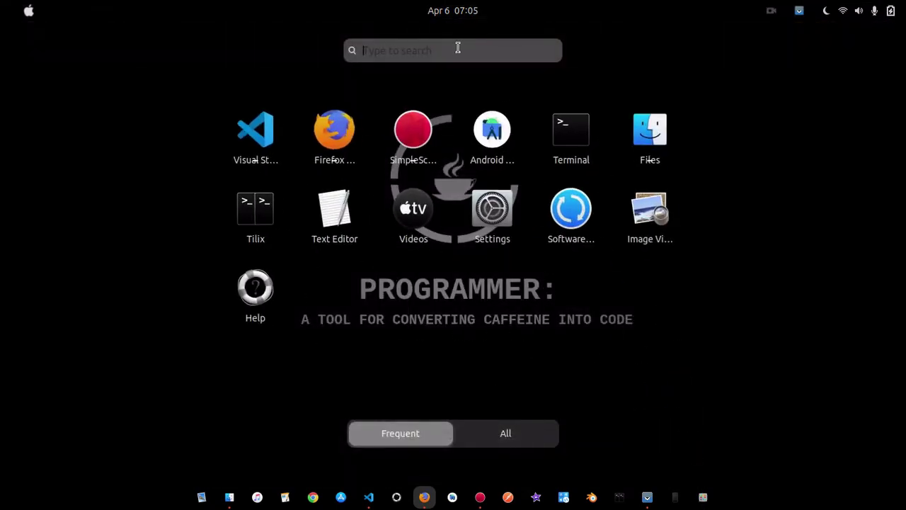
Search the applications for 'paint' and launch XPaint
{"action": "type", "text": "paint"}
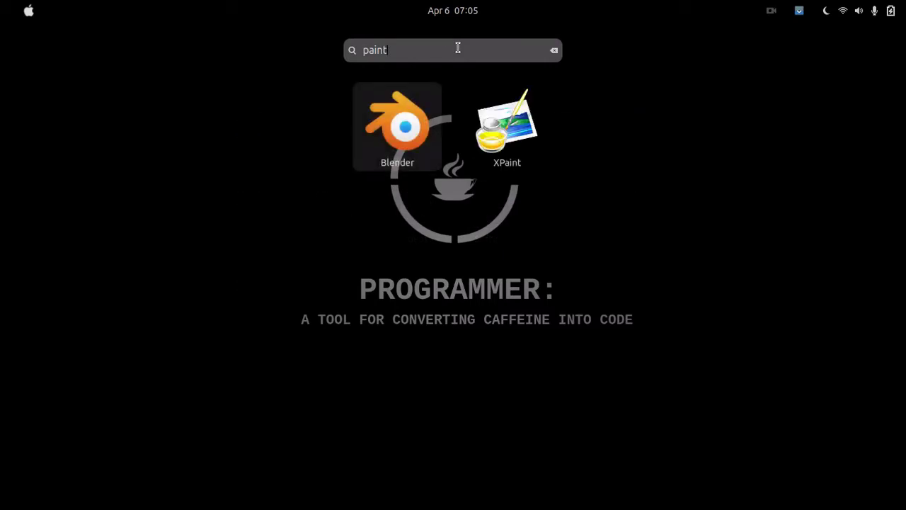
{"action": "left_click", "coordinate": [524, 142]}
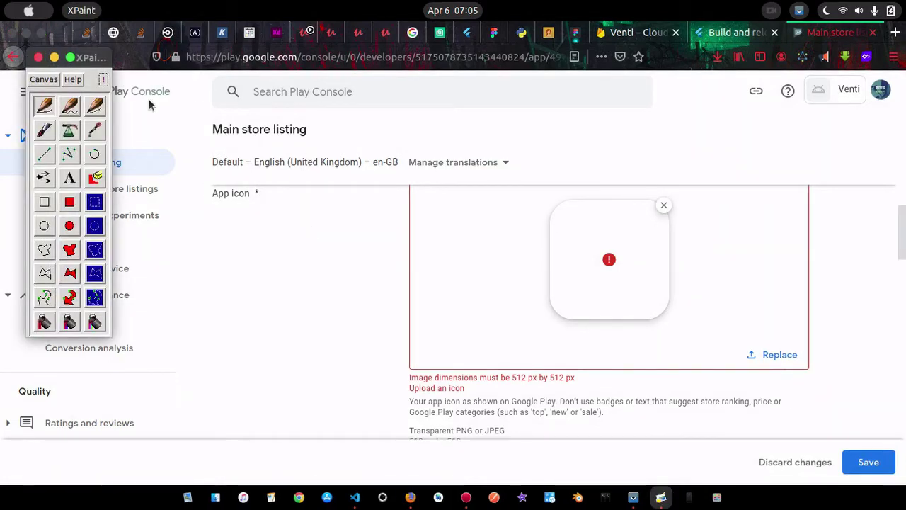
Open venti_logo.png from the Pictures folder in XPaint
{"action": "left_click", "coordinate": [44, 80]}
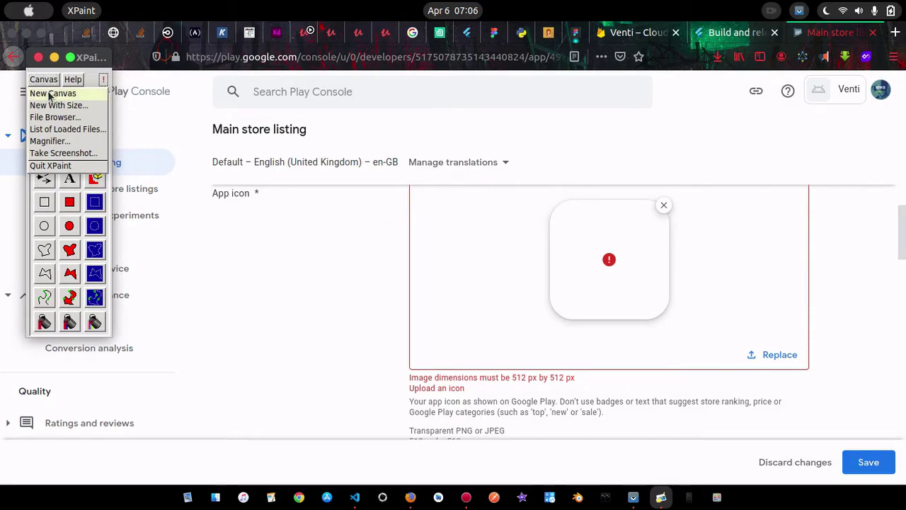
{"action": "left_click", "coordinate": [48, 95]}
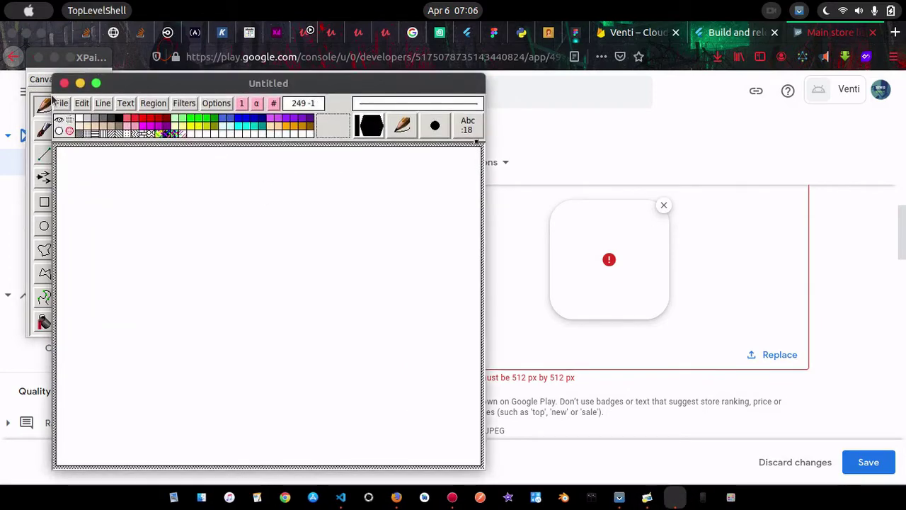
{"action": "left_click", "coordinate": [60, 105]}
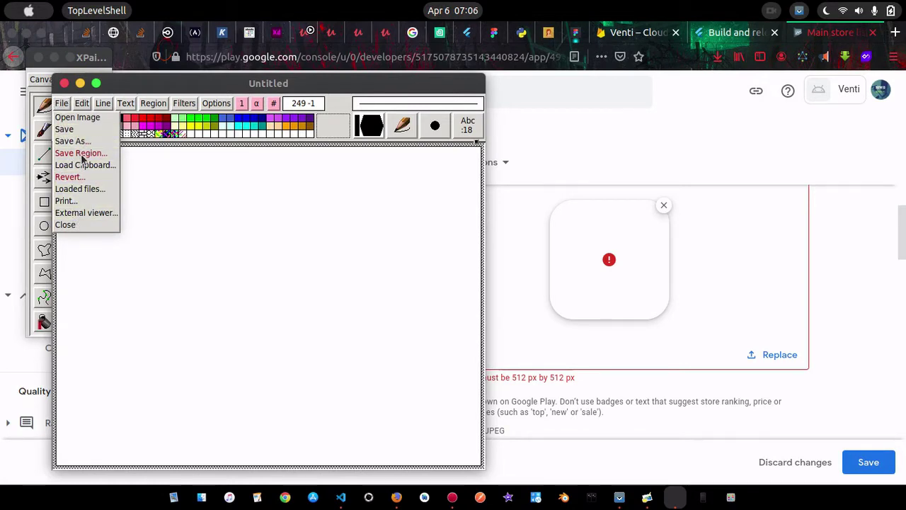
{"action": "left_click", "coordinate": [70, 117]}
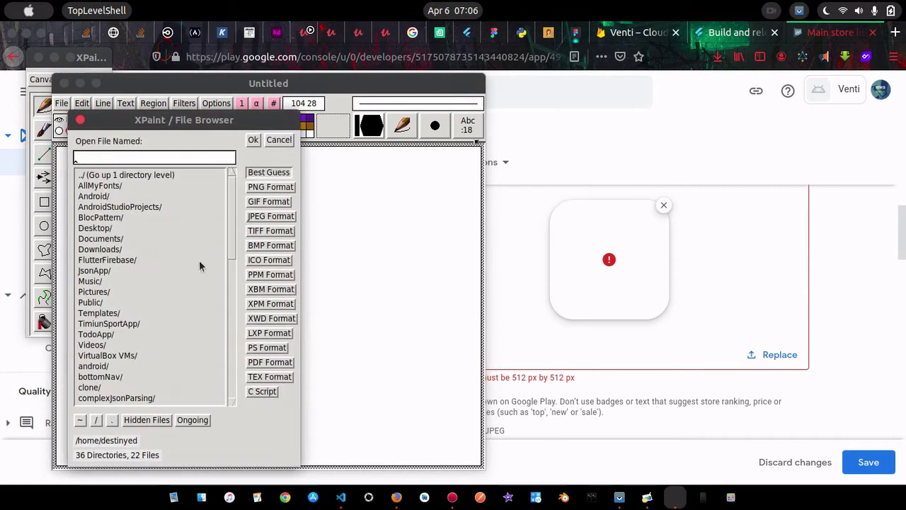
{"action": "double_click", "coordinate": [96, 294]}
{"action": "scroll", "coordinate": [134, 303], "scroll_direction": "down", "scroll_amount": 10}
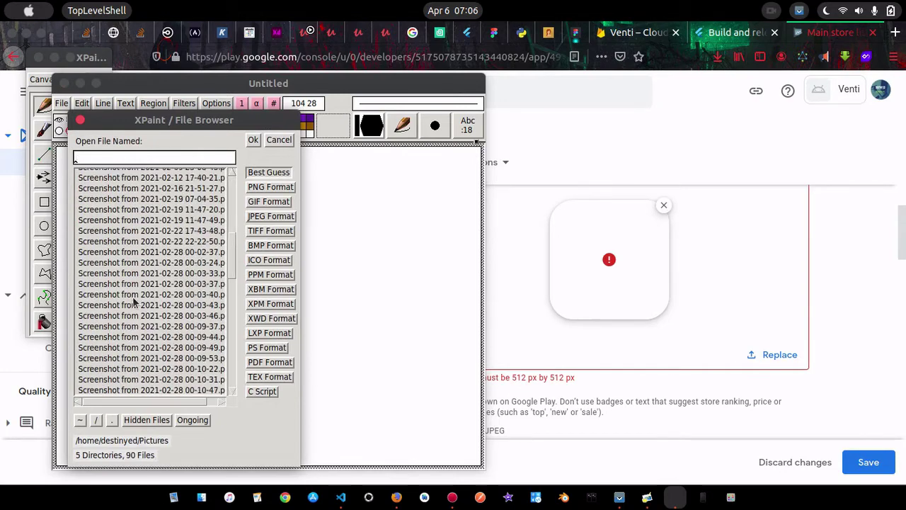
{"action": "scroll", "coordinate": [133, 301], "scroll_direction": "down", "scroll_amount": 3}
{"action": "left_click", "coordinate": [106, 388]}
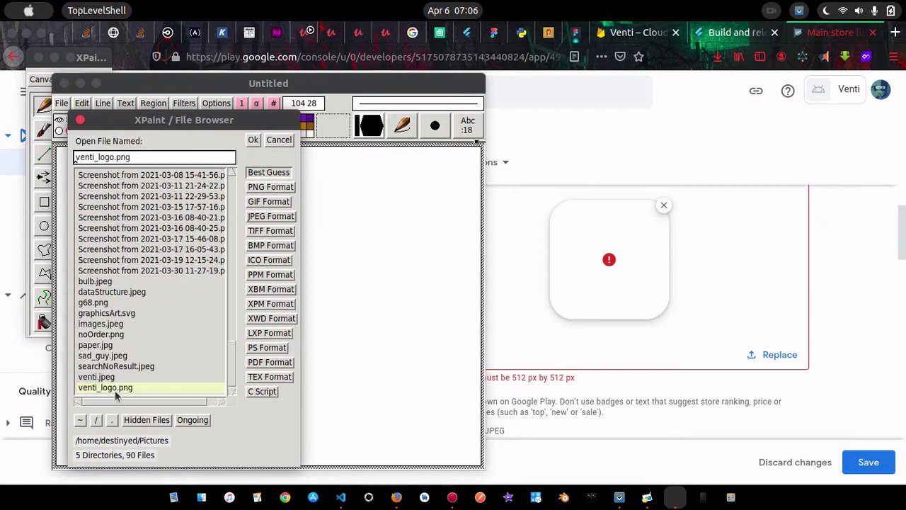
{"action": "left_click", "coordinate": [255, 140]}
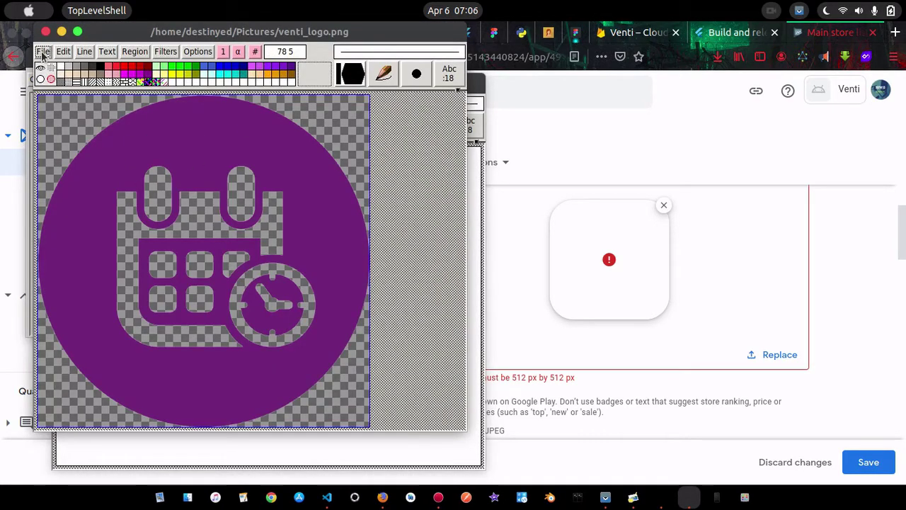
Resize the Venti logo image to 512 × 512 pixels
{"action": "left_click_drag", "start_coordinate": [43, 52], "coordinate": [181, 54]}
{"action": "left_click", "coordinate": [174, 55]}
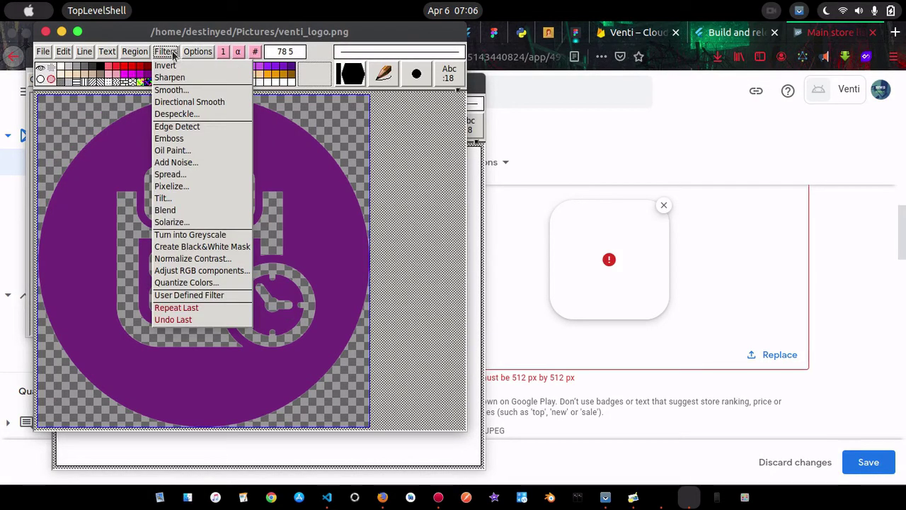
{"action": "left_click", "coordinate": [200, 54]}
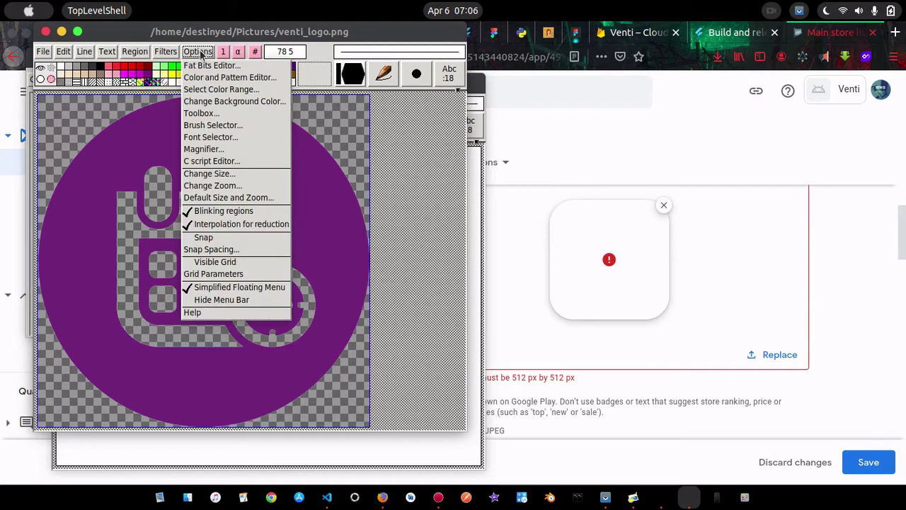
{"action": "left_click", "coordinate": [206, 174]}
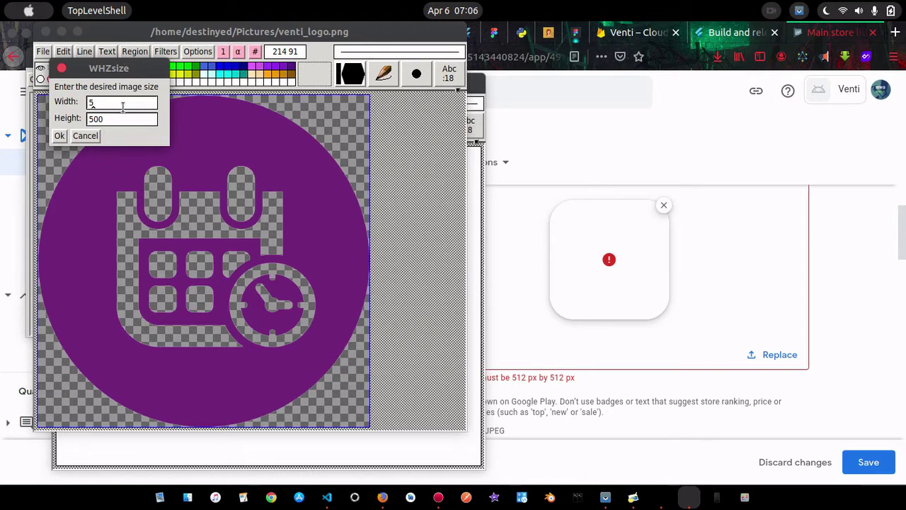
{"action": "type", "text": "12"}
{"action": "key", "text": "BackSpace"}
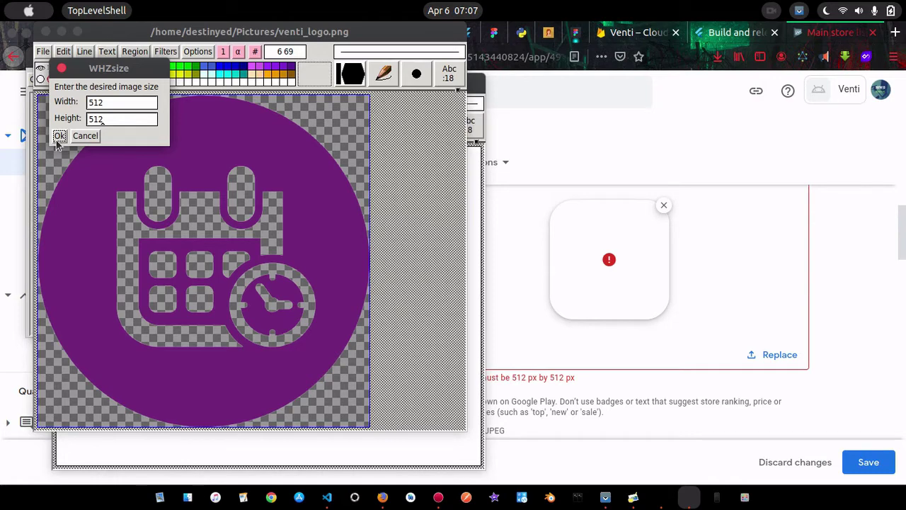
{"action": "left_click", "coordinate": [59, 136]}
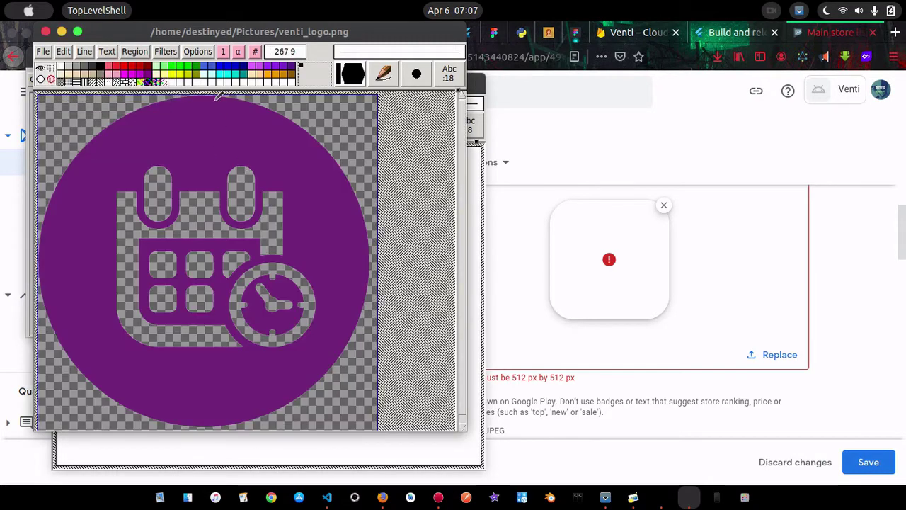
Save the resized logo over venti_logo.png and return to the store listing
{"action": "left_click", "coordinate": [44, 52]}
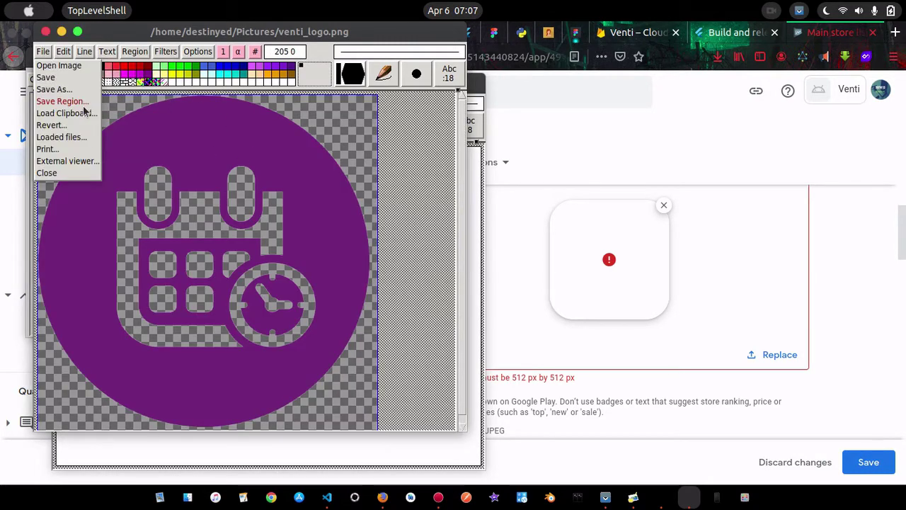
{"action": "left_click", "coordinate": [47, 78]}
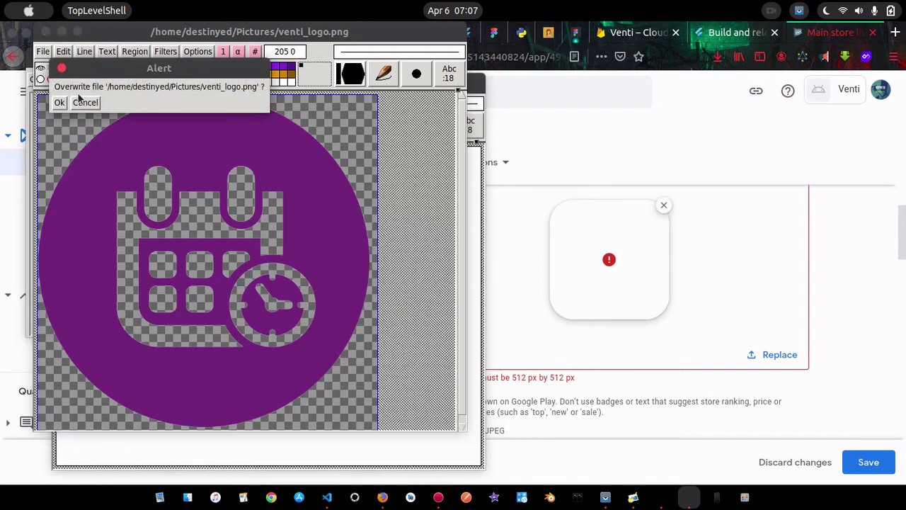
{"action": "left_click", "coordinate": [59, 103]}
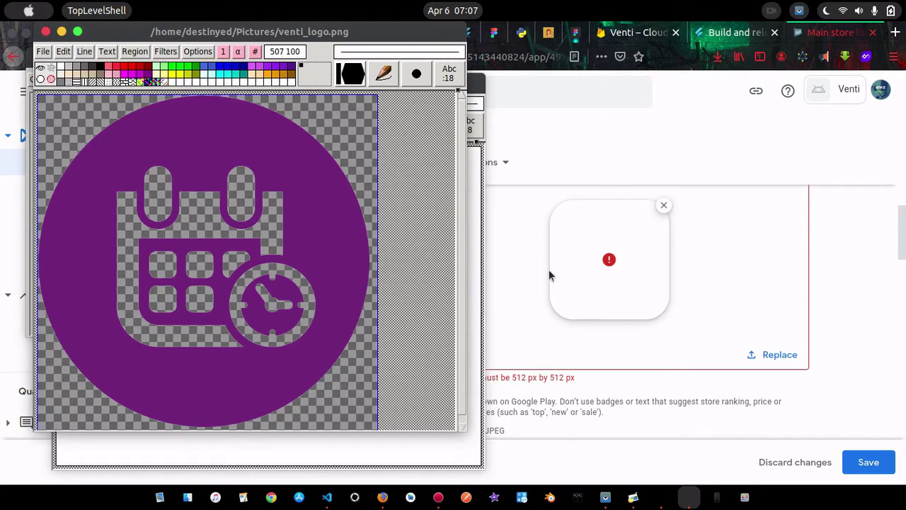
{"action": "left_click", "coordinate": [849, 327]}
Replace the app icon with the resized venti_logo.png from Pictures
{"action": "left_click", "coordinate": [780, 355]}
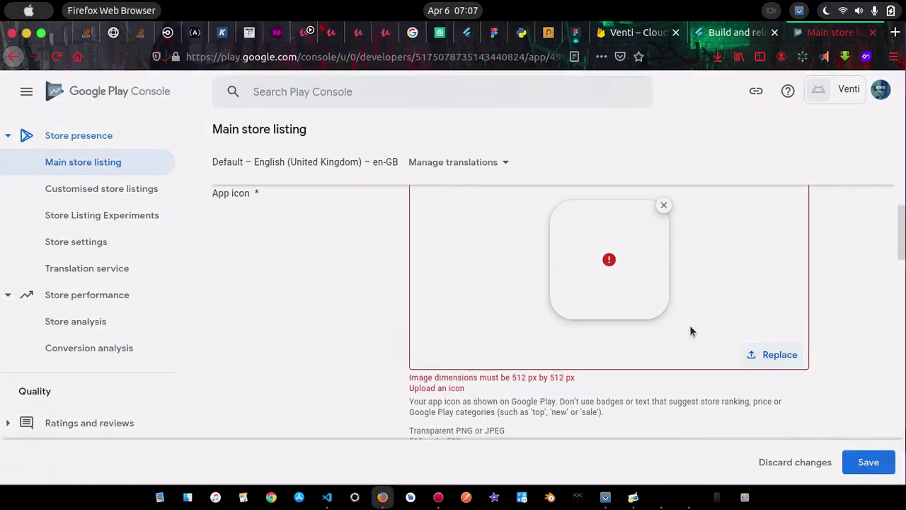
{"action": "scroll", "coordinate": [366, 271], "scroll_direction": "down", "scroll_amount": 3}
{"action": "scroll", "coordinate": [366, 271], "scroll_direction": "down", "scroll_amount": 10}
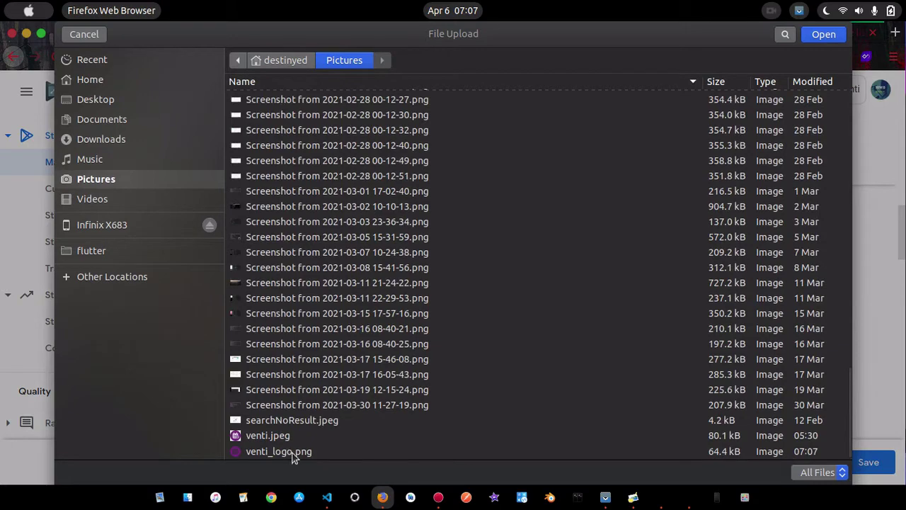
{"action": "left_click", "coordinate": [292, 454]}
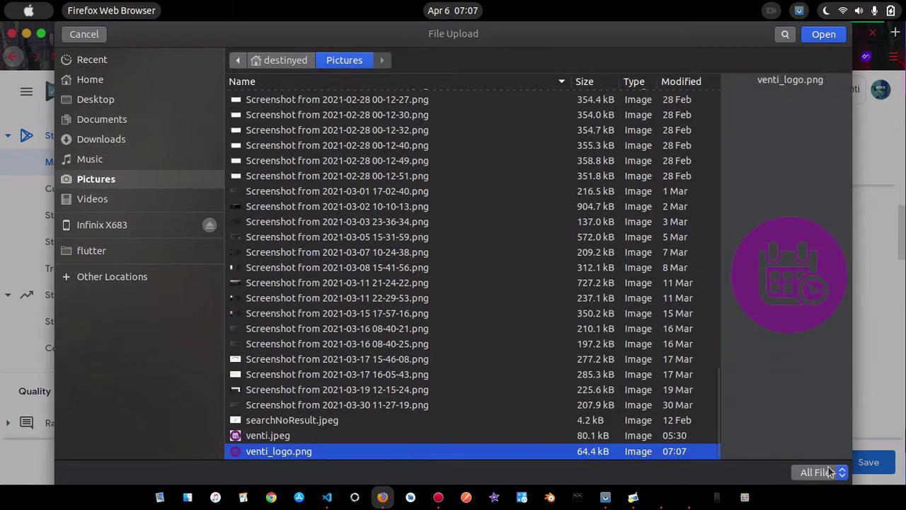
{"action": "left_click", "coordinate": [825, 35]}
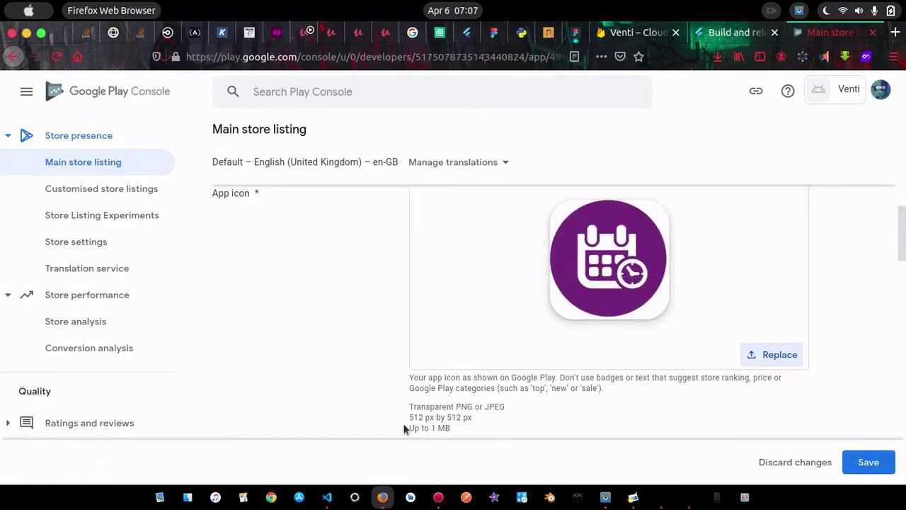
Close both XPaint windows, the logo image and the blank canvas
{"action": "left_click", "coordinate": [689, 497]}
{"action": "left_click", "coordinate": [43, 33]}
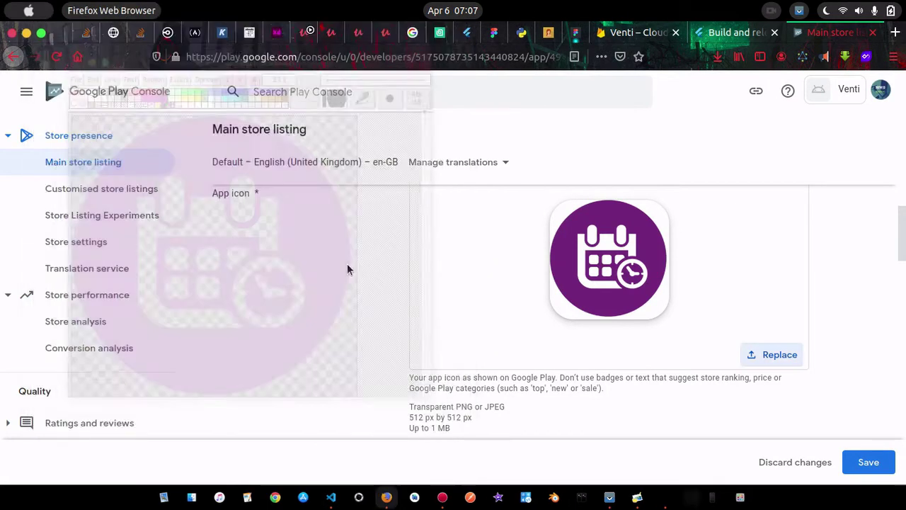
{"action": "left_click", "coordinate": [675, 497]}
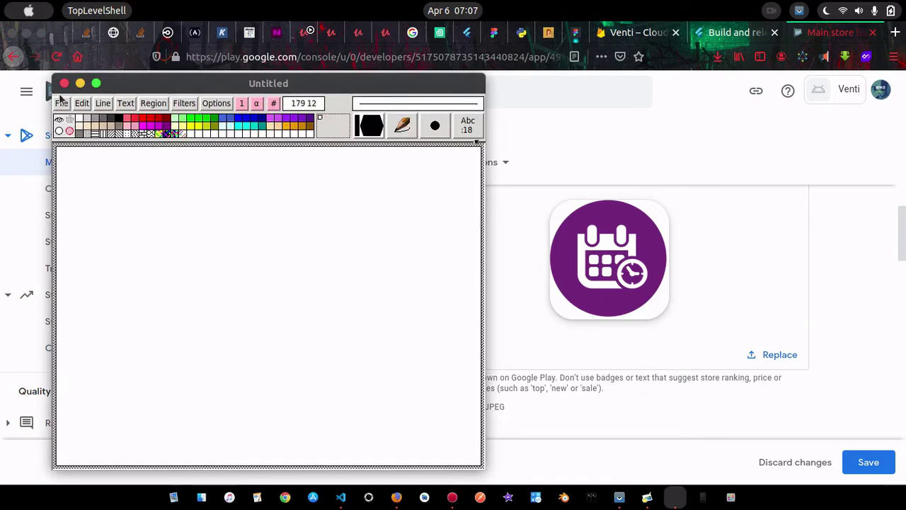
{"action": "left_click", "coordinate": [64, 83]}
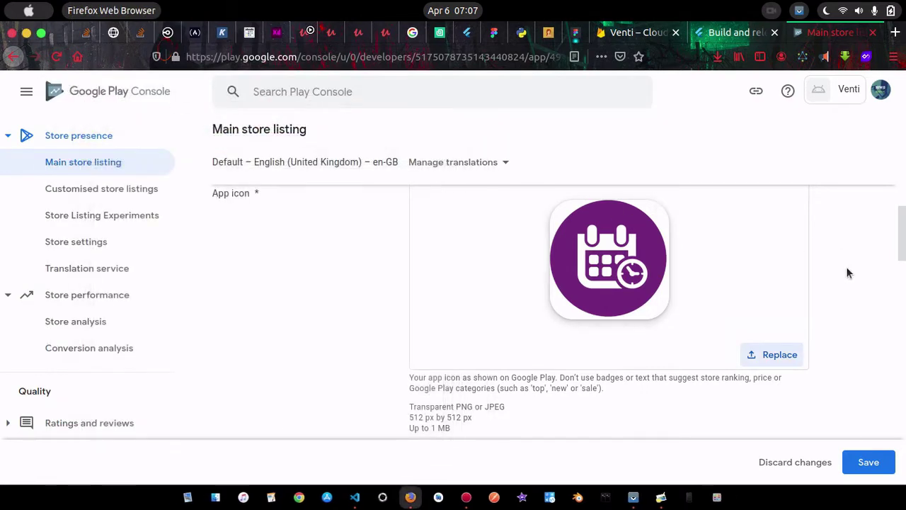
{"action": "scroll", "coordinate": [847, 273], "scroll_direction": "down", "scroll_amount": 3}
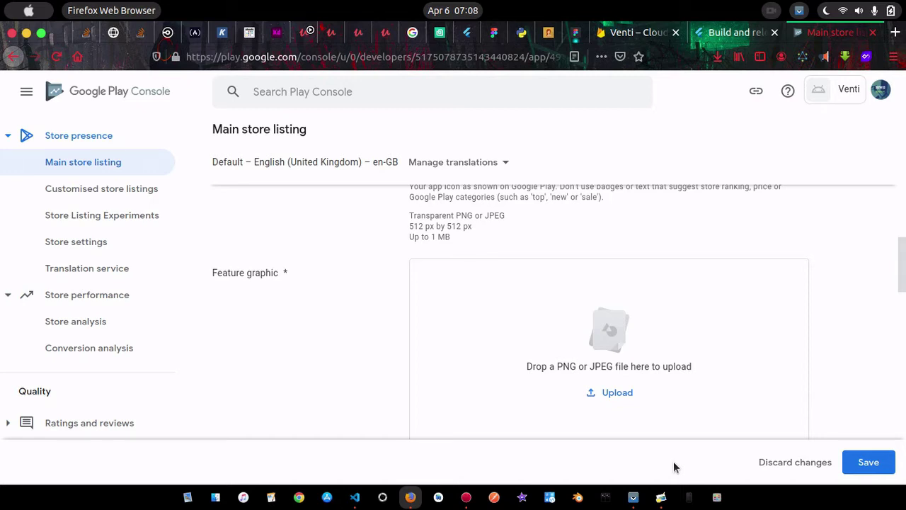
Show the Vysor phone mirror with the running Venti app
{"action": "left_click", "coordinate": [633, 497]}
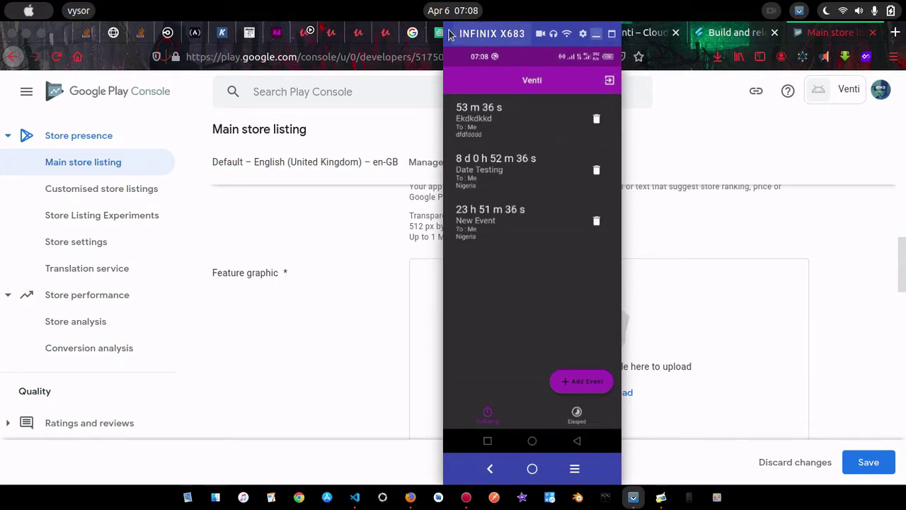
Hide the phone mirror and upload the phone's Screenshot_20210406-070813.png as the feature graphic
{"action": "left_click_drag", "start_coordinate": [465, 36], "coordinate": [751, 35]}
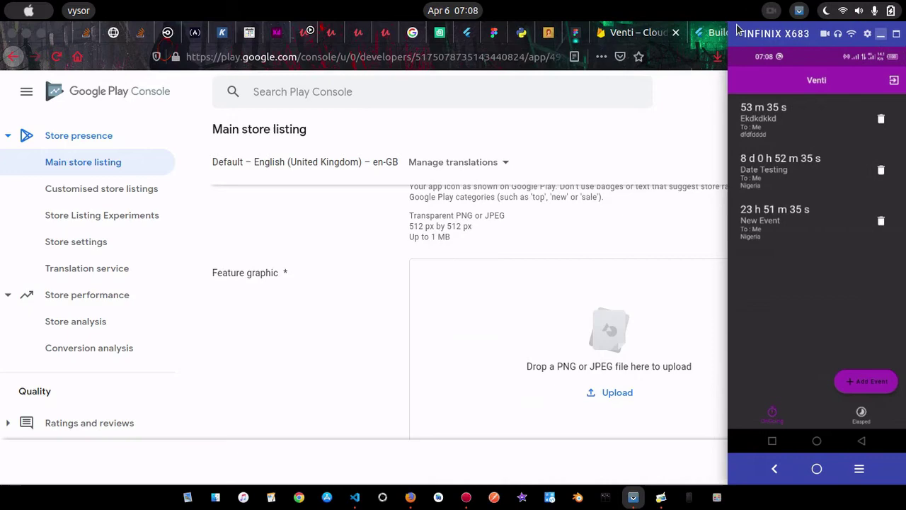
{"action": "left_click", "coordinate": [882, 36]}
{"action": "left_click", "coordinate": [610, 331]}
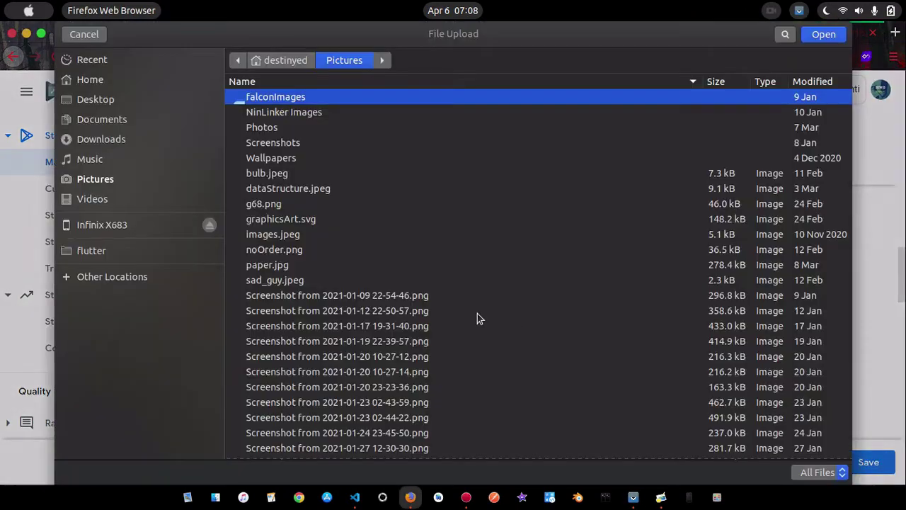
{"action": "left_click", "coordinate": [107, 227]}
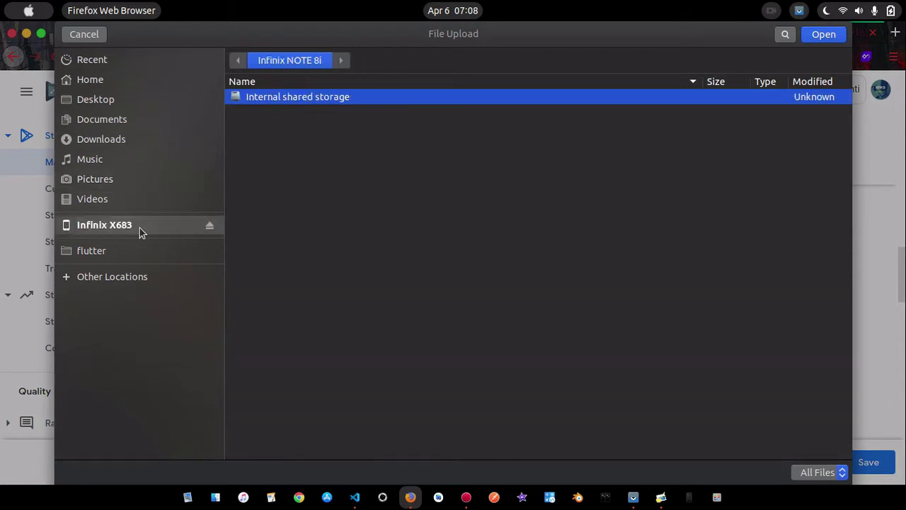
{"action": "double_click", "coordinate": [321, 96]}
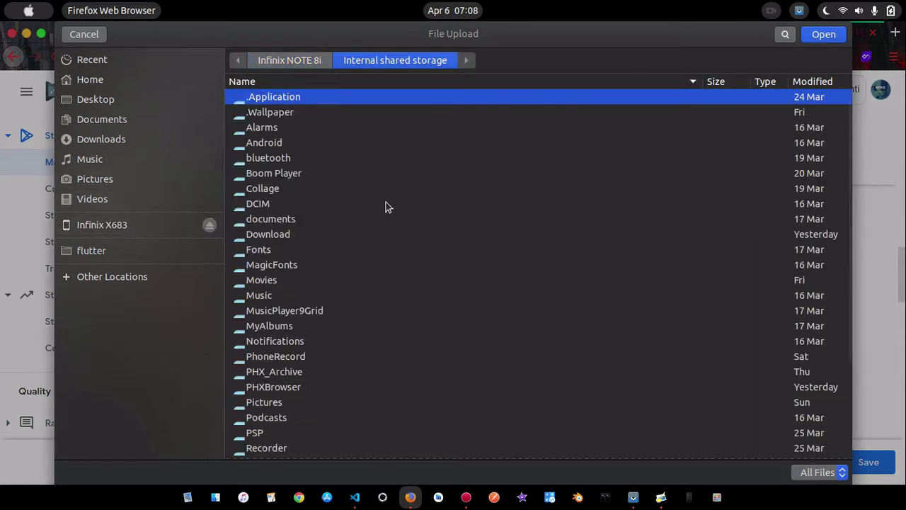
{"action": "scroll", "coordinate": [344, 307], "scroll_direction": "down", "scroll_amount": 3}
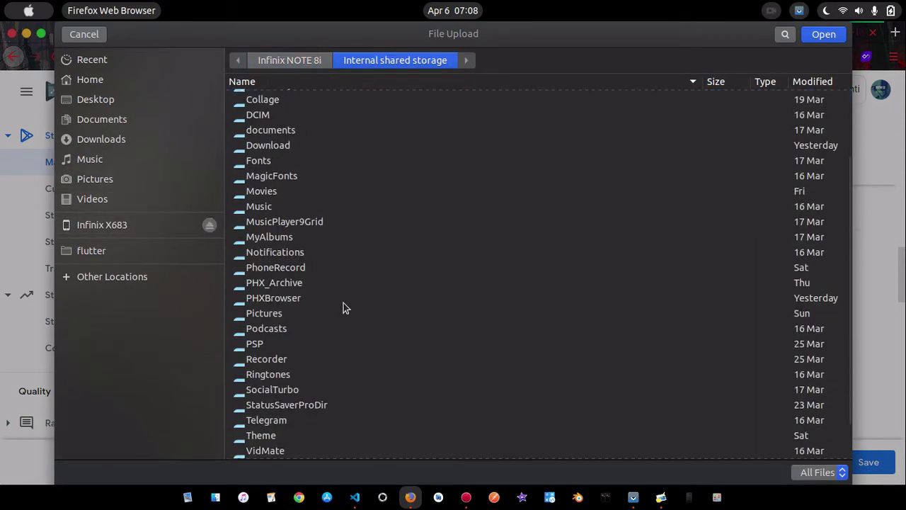
{"action": "scroll", "coordinate": [344, 307], "scroll_direction": "up", "scroll_amount": 3}
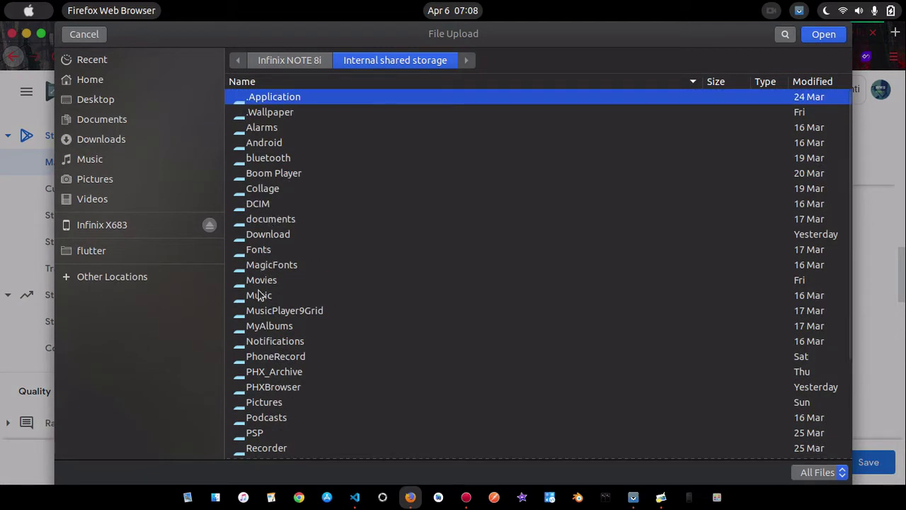
{"action": "double_click", "coordinate": [259, 403]}
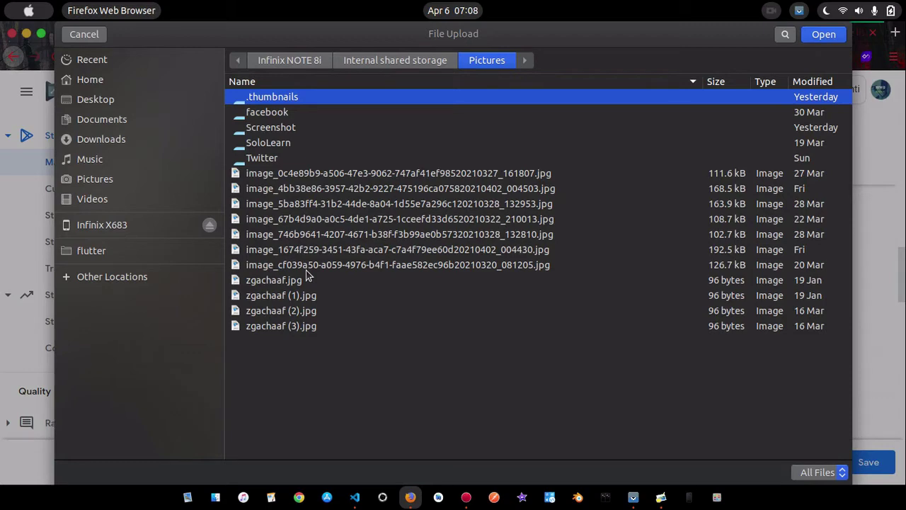
{"action": "double_click", "coordinate": [278, 129]}
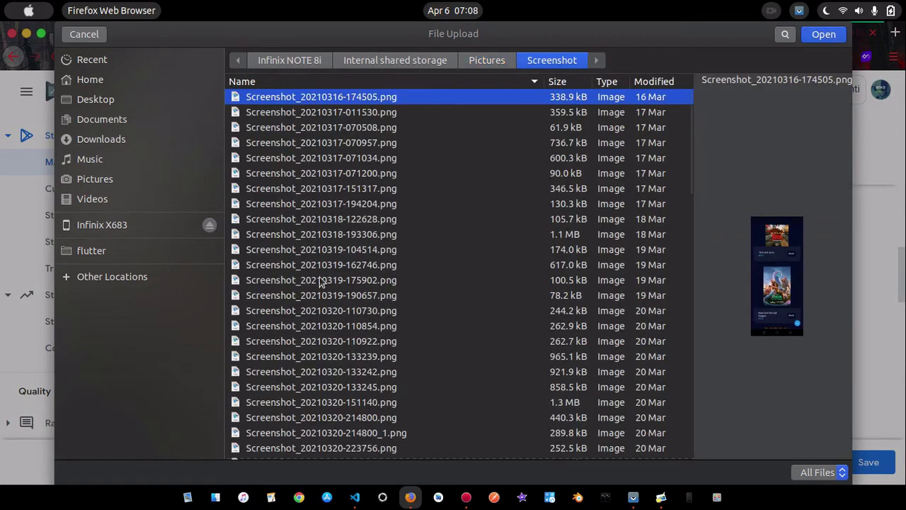
{"action": "scroll", "coordinate": [315, 324], "scroll_direction": "down", "scroll_amount": 10}
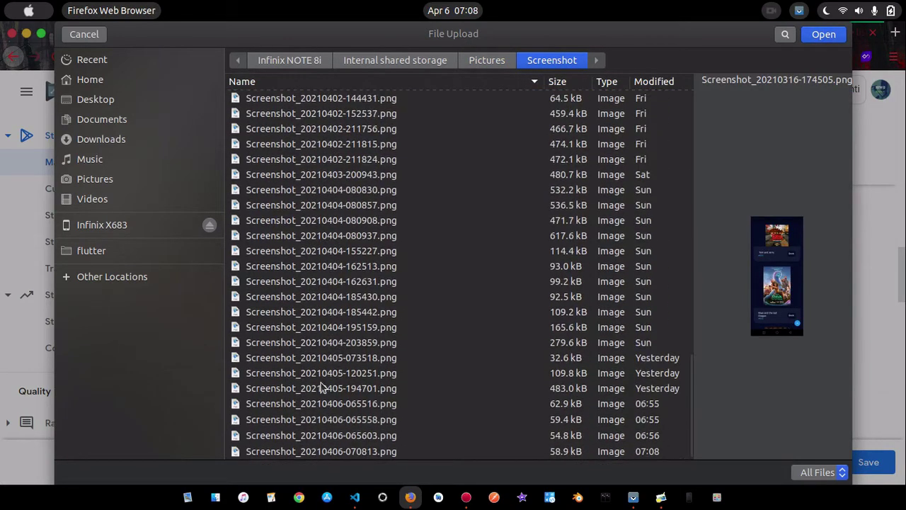
{"action": "left_click", "coordinate": [324, 454]}
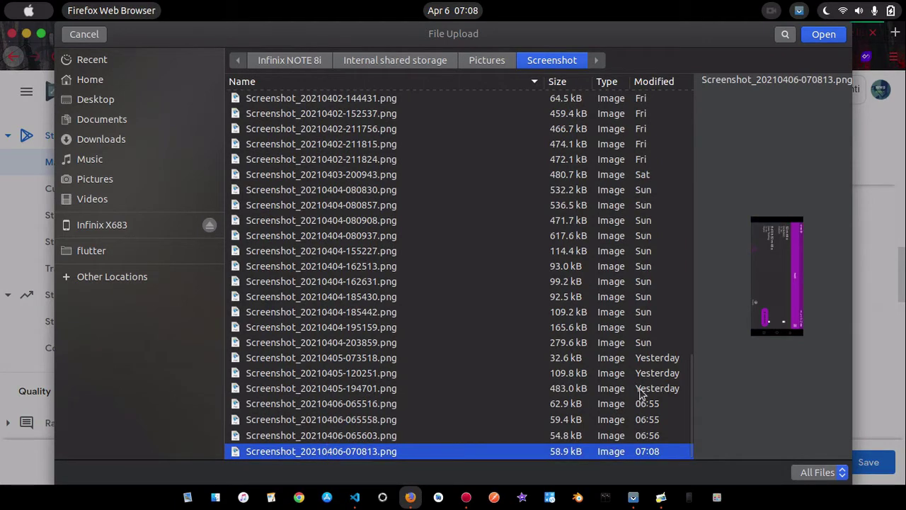
{"action": "left_click", "coordinate": [827, 36]}
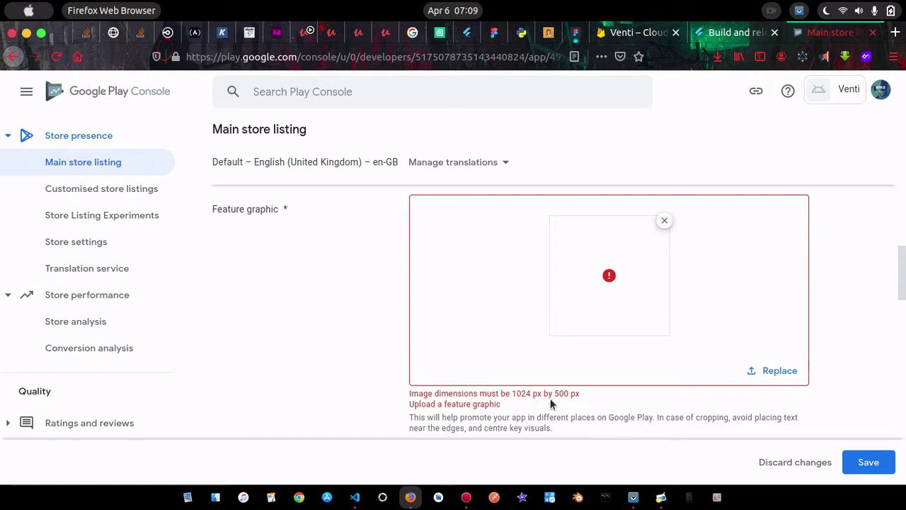
Launch XPaint and create a new blank canvas
{"action": "left_click", "coordinate": [717, 497]}
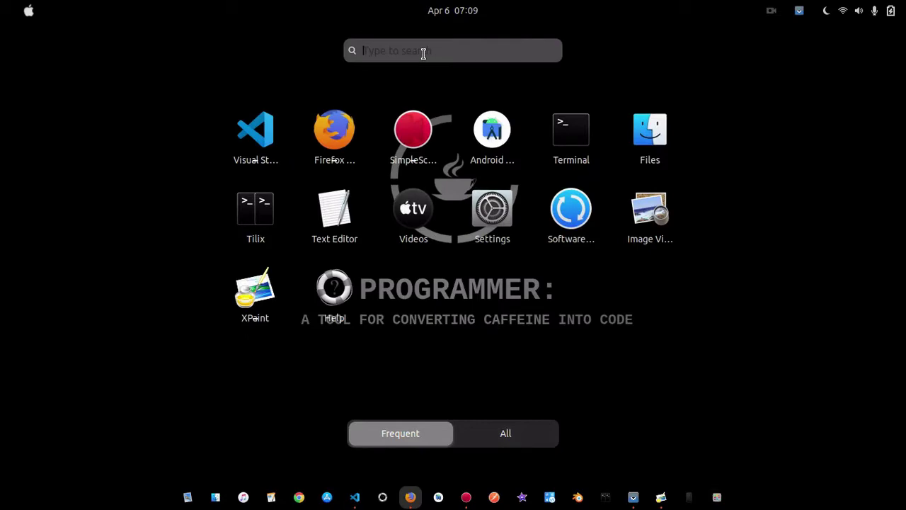
{"action": "left_click", "coordinate": [256, 291]}
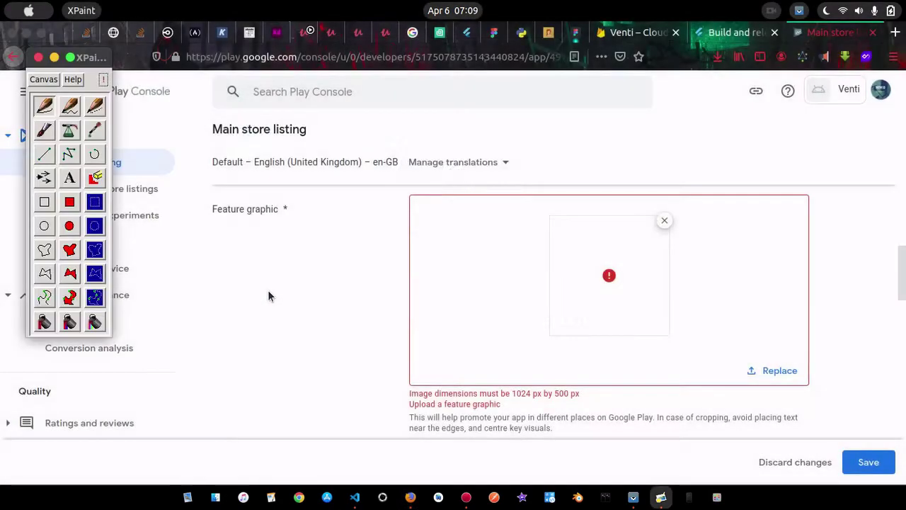
{"action": "left_click_drag", "start_coordinate": [44, 80], "coordinate": [71, 116]}
Open Screenshot_20210406-070813.png from Pictures/venti in XPaint
{"action": "left_click", "coordinate": [64, 104]}
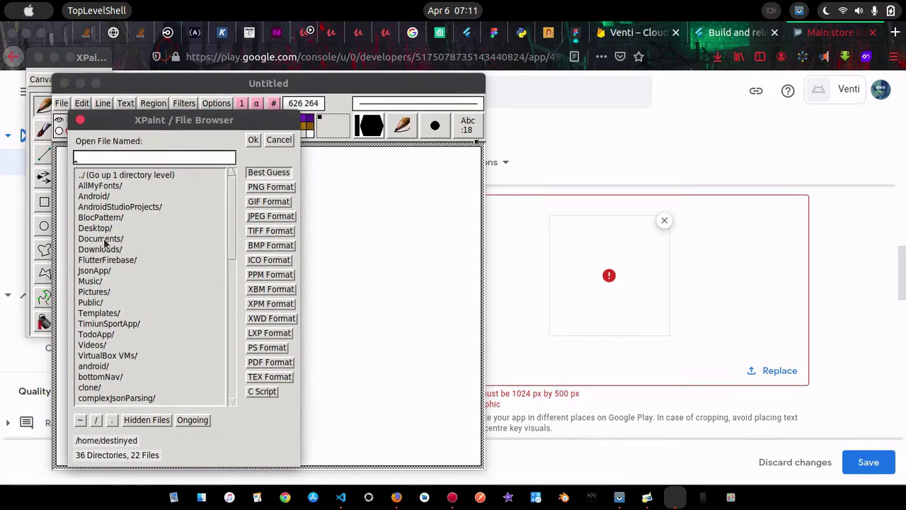
{"action": "double_click", "coordinate": [104, 244]}
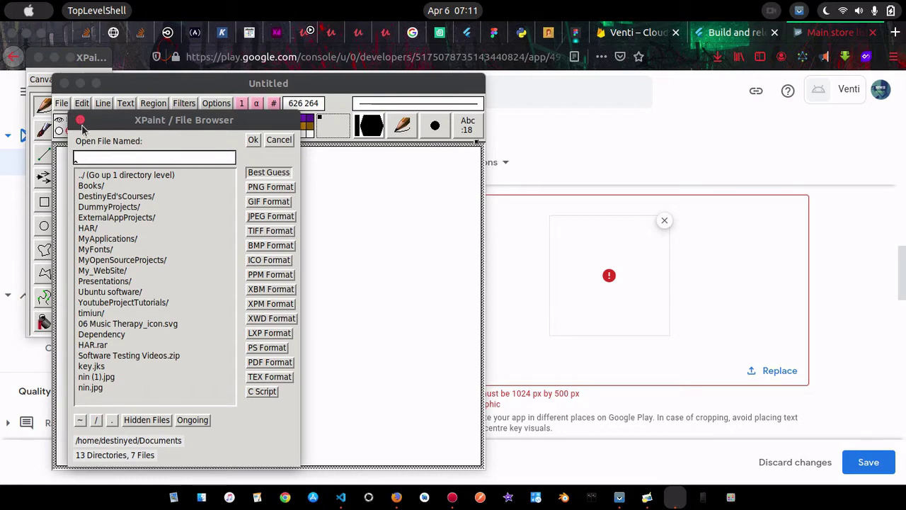
{"action": "left_click", "coordinate": [111, 420]}
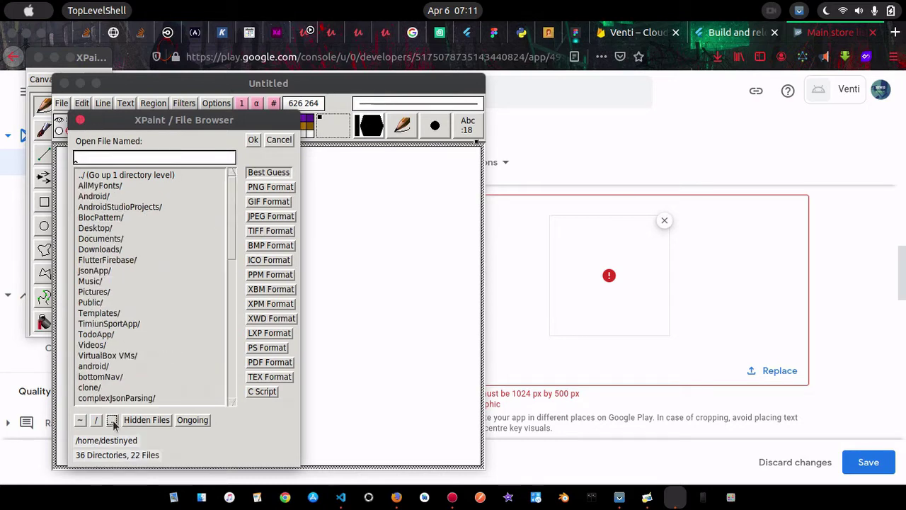
{"action": "double_click", "coordinate": [98, 294]}
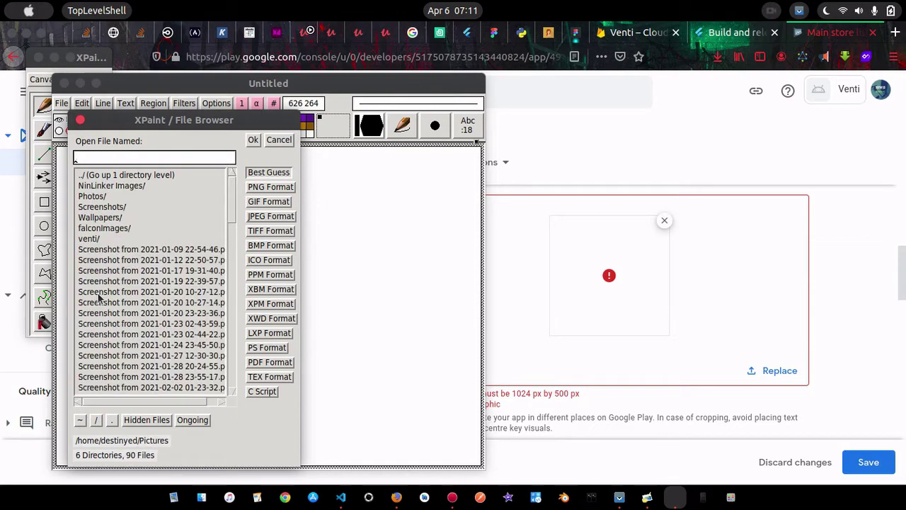
{"action": "double_click", "coordinate": [107, 240]}
{"action": "left_click", "coordinate": [142, 218]}
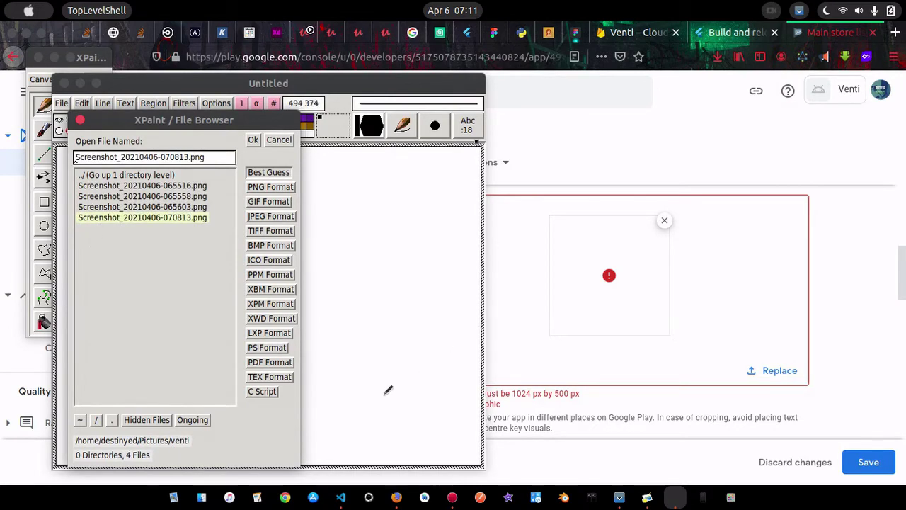
{"action": "double_click", "coordinate": [187, 220]}
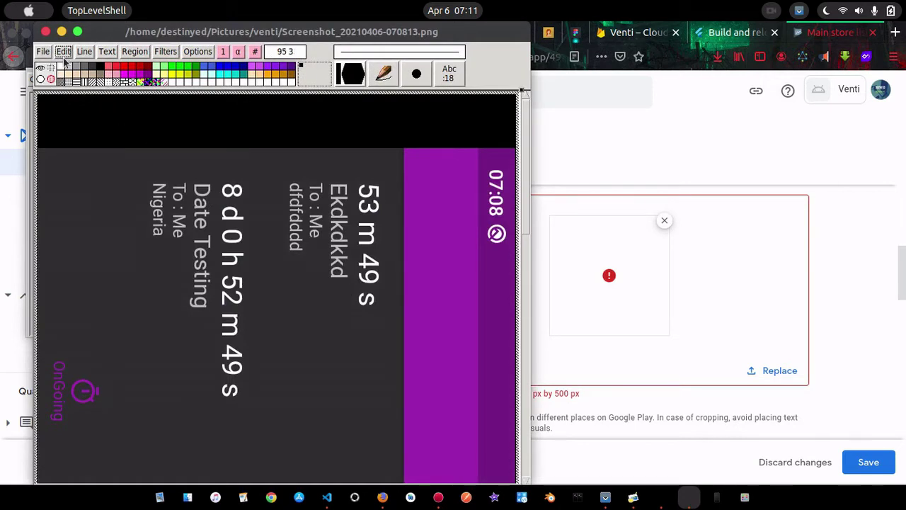
Change the screenshot's size from 720×1640 to 1024 width and 500 height
{"action": "left_click", "coordinate": [194, 56]}
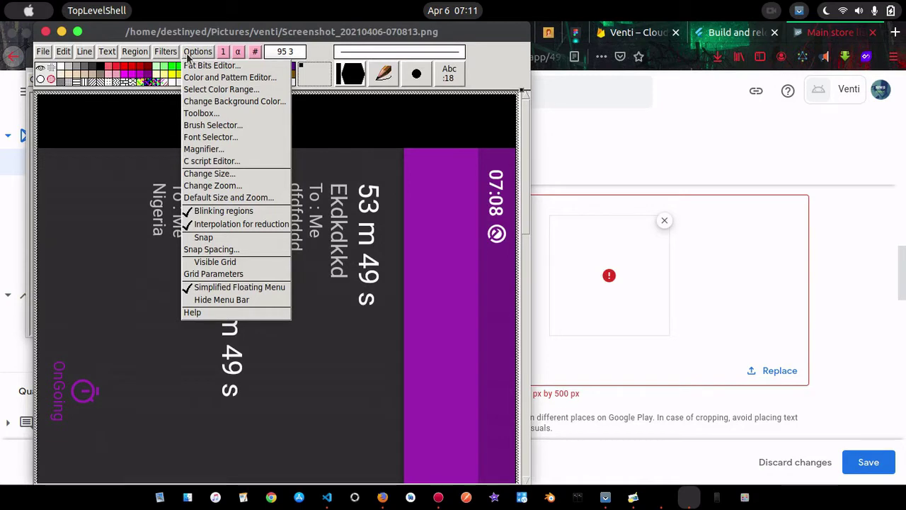
{"action": "left_click", "coordinate": [177, 55]}
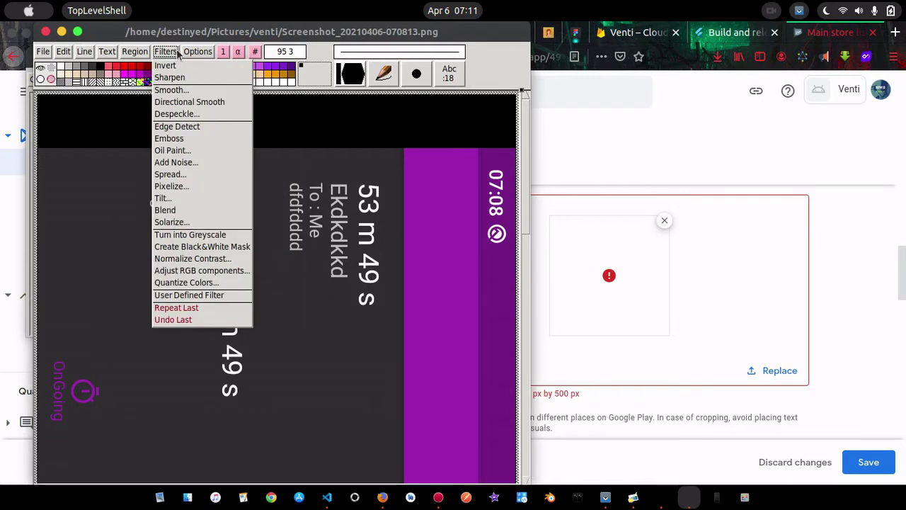
{"action": "left_click", "coordinate": [142, 54]}
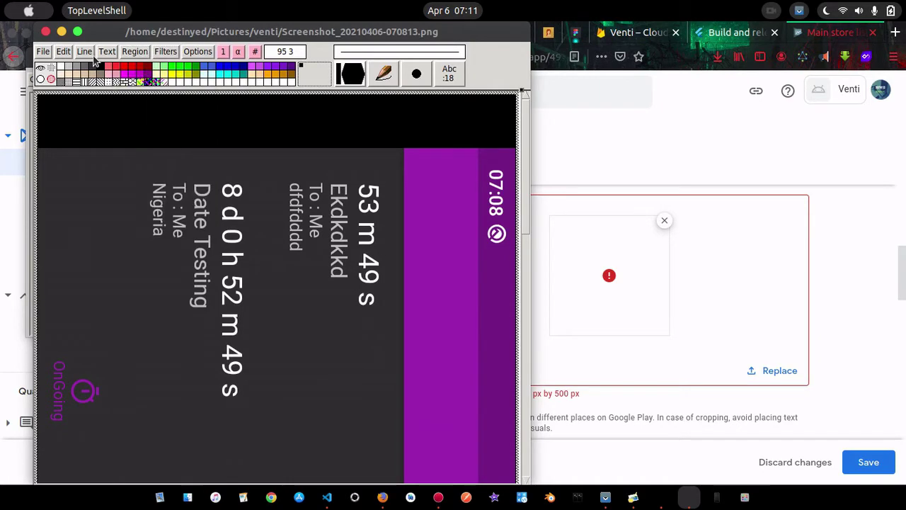
{"action": "mouse_move", "coordinate": [204, 55]}
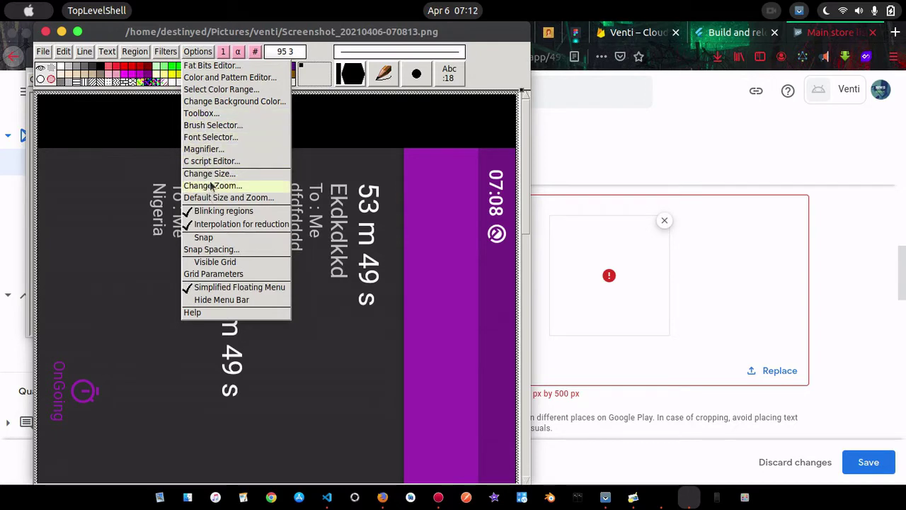
{"action": "left_click", "coordinate": [210, 174]}
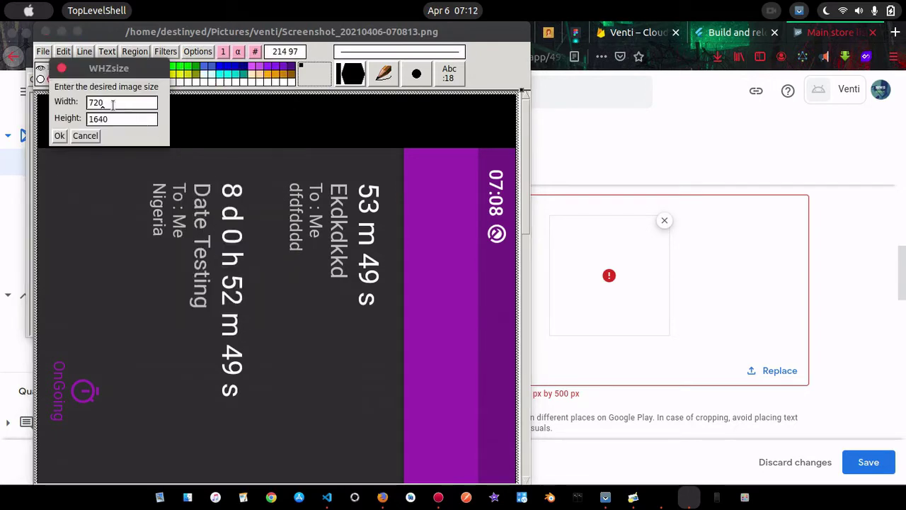
{"action": "key", "text": "BackSpace"}
{"action": "key", "text": "BackSpace"}
{"action": "key", "text": "BackSpace"}
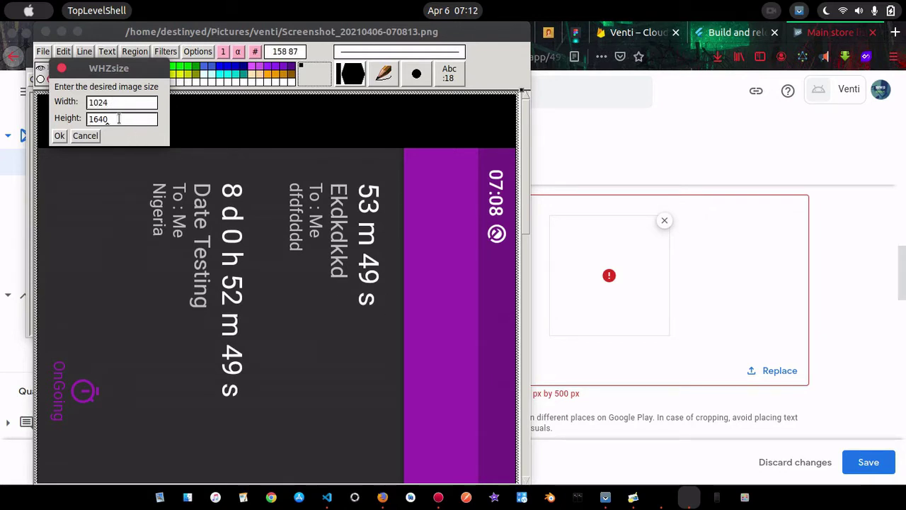
{"action": "key", "text": "BackSpace"}
{"action": "key", "text": "BackSpace"}
{"action": "key", "text": "BackSpace"}
{"action": "left_click", "coordinate": [59, 135]}
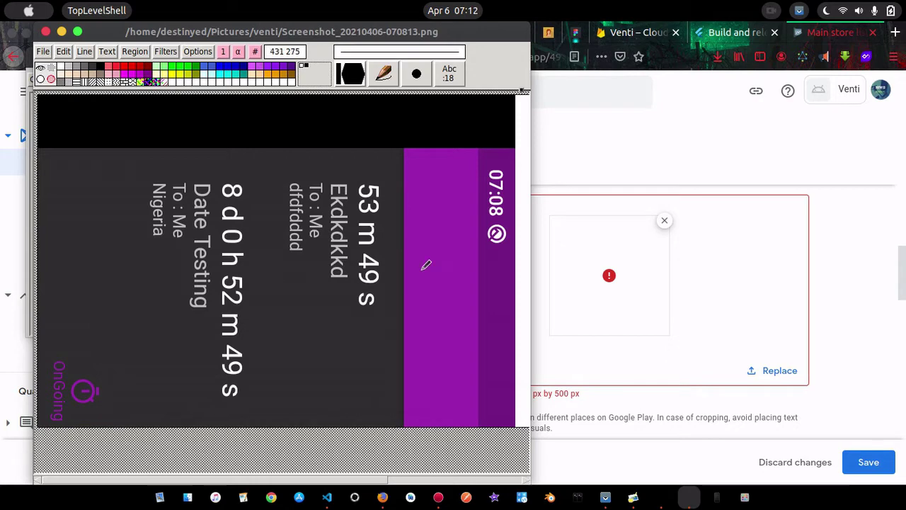
Cancel the pending feature graphic upload and return to the XPaint image
{"action": "left_click", "coordinate": [781, 371]}
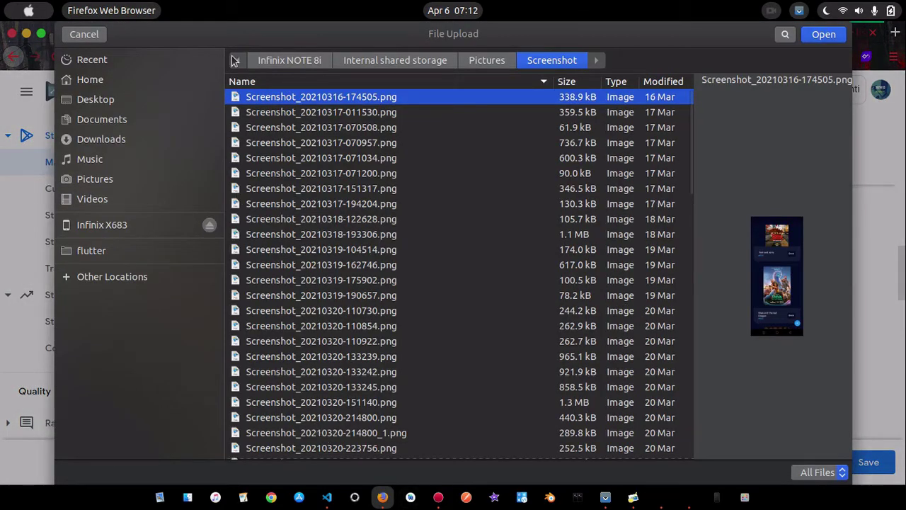
{"action": "left_click", "coordinate": [85, 34]}
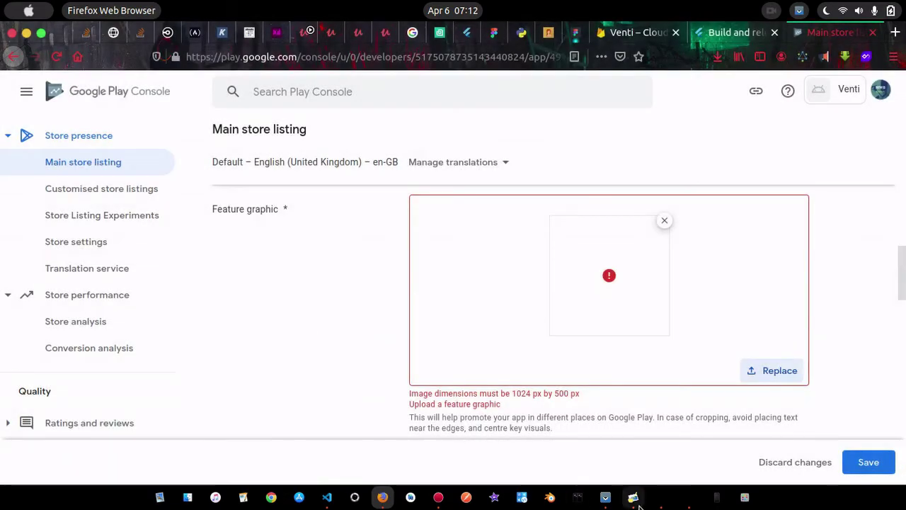
{"action": "left_click", "coordinate": [684, 505]}
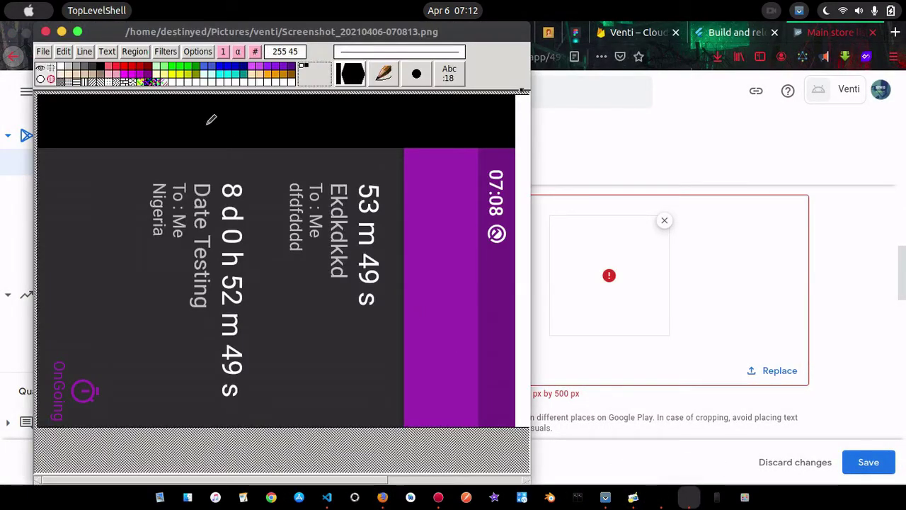
Save the resized 1024×500 image as Screenshot.png in Pictures/venti
{"action": "left_click", "coordinate": [43, 50]}
{"action": "left_click", "coordinate": [43, 51]}
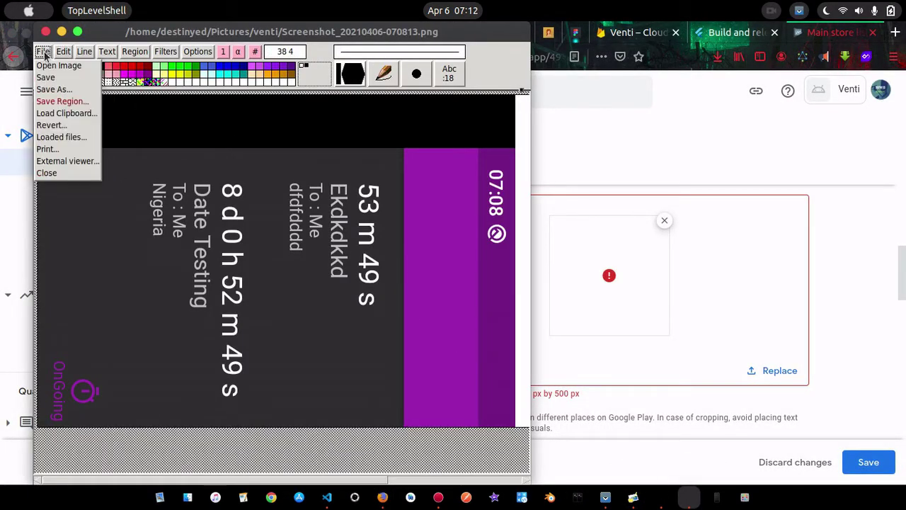
{"action": "left_click", "coordinate": [46, 90]}
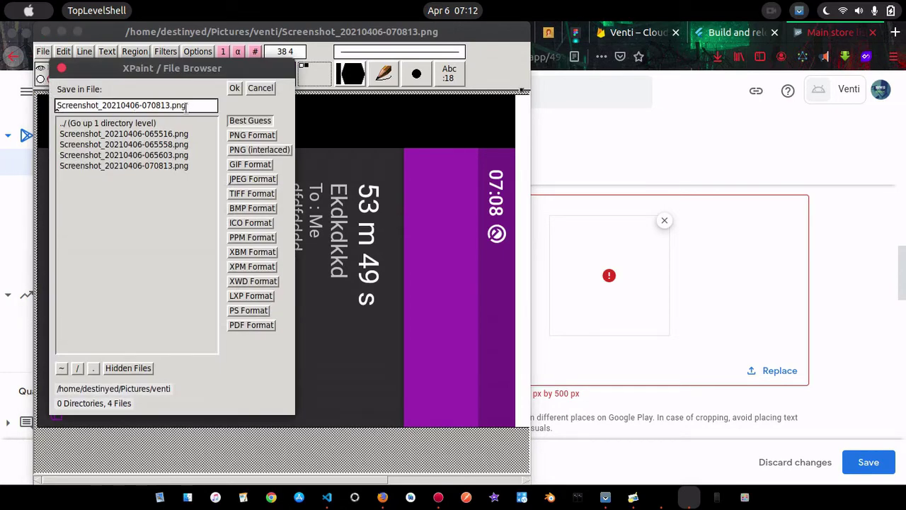
{"action": "key", "text": "BackSpace"}
{"action": "key", "text": "BackSpace"}
{"action": "key", "text": "BackSpace"}
{"action": "key", "text": "BackSpace"}
{"action": "key", "text": "BackSpace"}
{"action": "key", "text": "BackSpace"}
{"action": "key", "text": "BackSpace"}
{"action": "key", "text": "BackSpace"}
{"action": "key", "text": "BackSpace"}
{"action": "key", "text": "BackSpace"}
{"action": "key", "text": "BackSpace"}
{"action": "key", "text": "BackSpace"}
{"action": "key", "text": "BackSpace"}
{"action": "key", "text": "BackSpace"}
{"action": "key", "text": "BackSpace"}
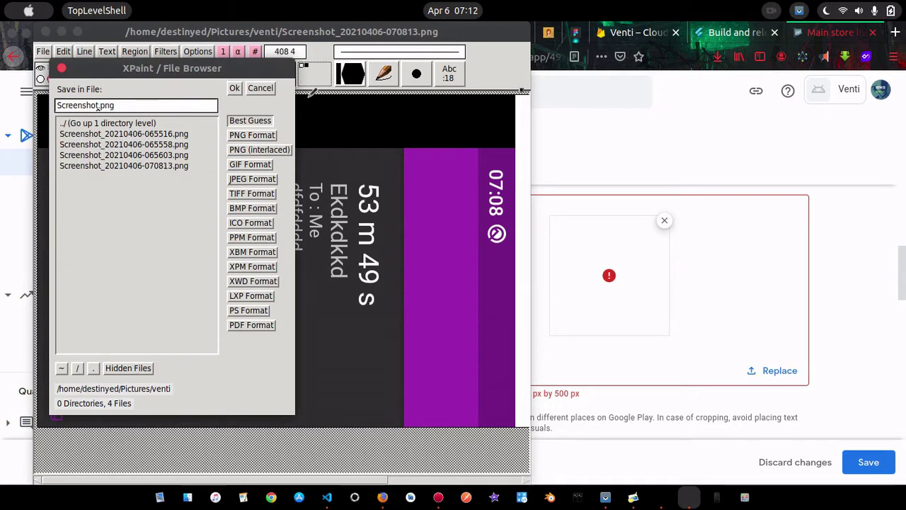
{"action": "left_click", "coordinate": [234, 88]}
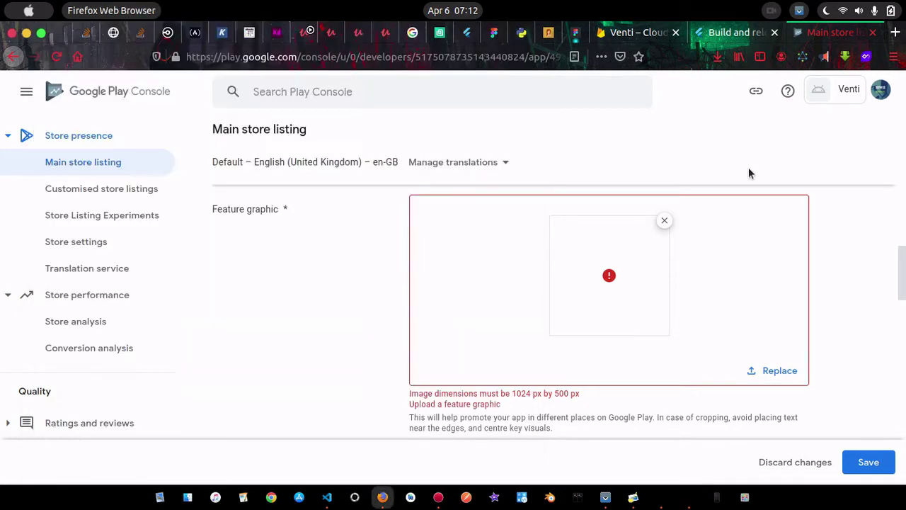
{"action": "left_click", "coordinate": [749, 167]}
Replace the Play Console feature graphic with Pictures/venti/Screenshot.png
{"action": "left_click", "coordinate": [774, 371]}
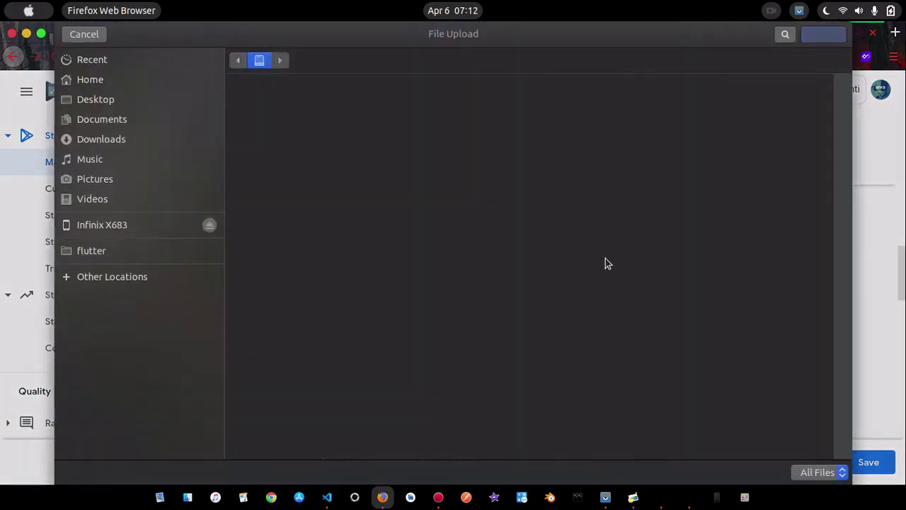
{"action": "left_click", "coordinate": [97, 180]}
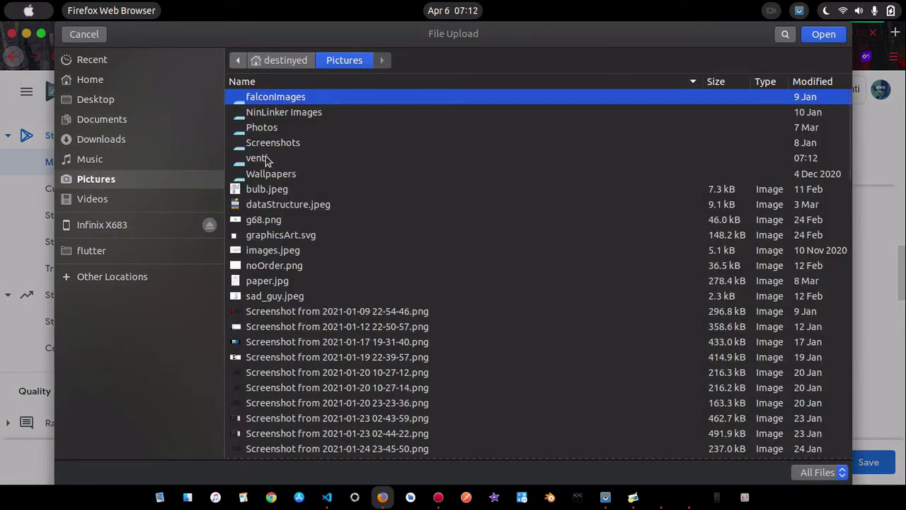
{"action": "double_click", "coordinate": [265, 159]}
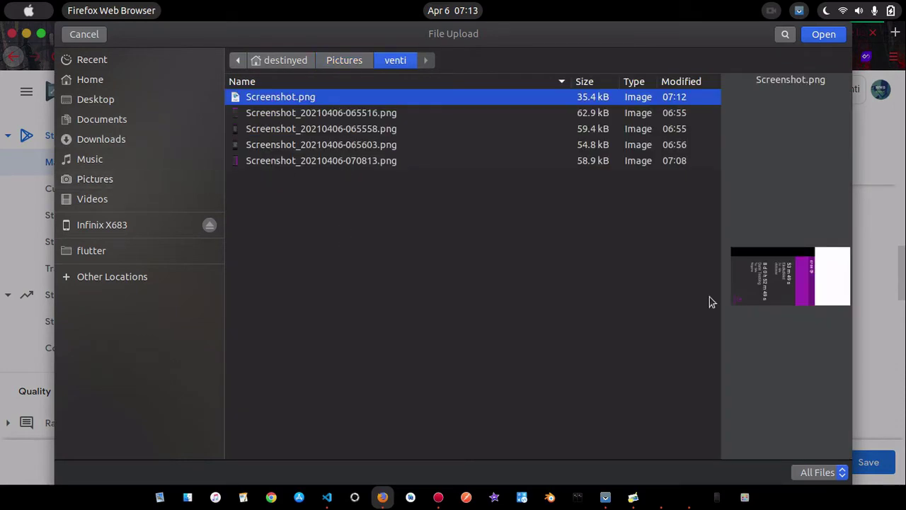
{"action": "left_click", "coordinate": [814, 36]}
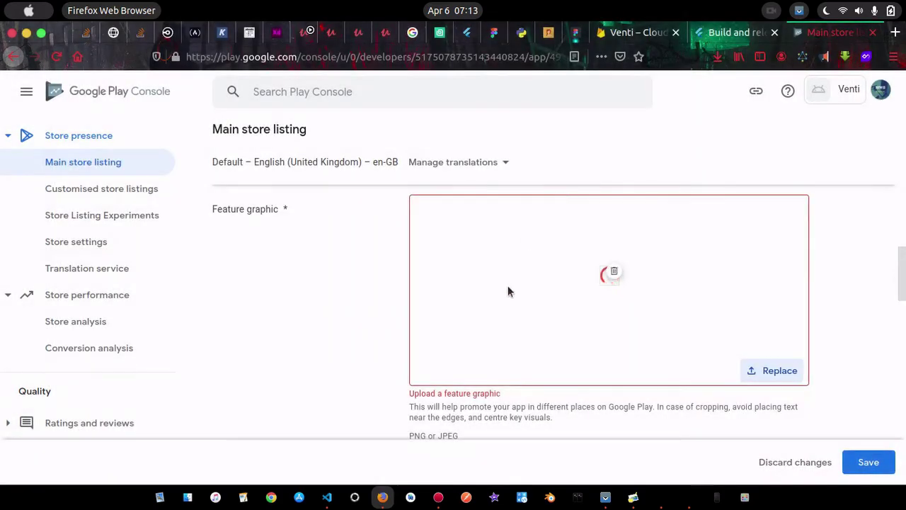
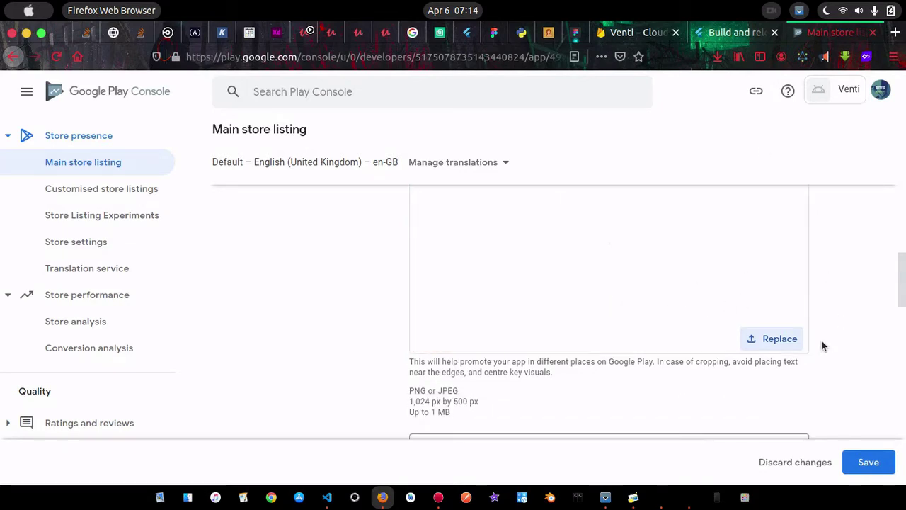
{"action": "scroll", "coordinate": [821, 346], "scroll_direction": "down", "scroll_amount": 3}
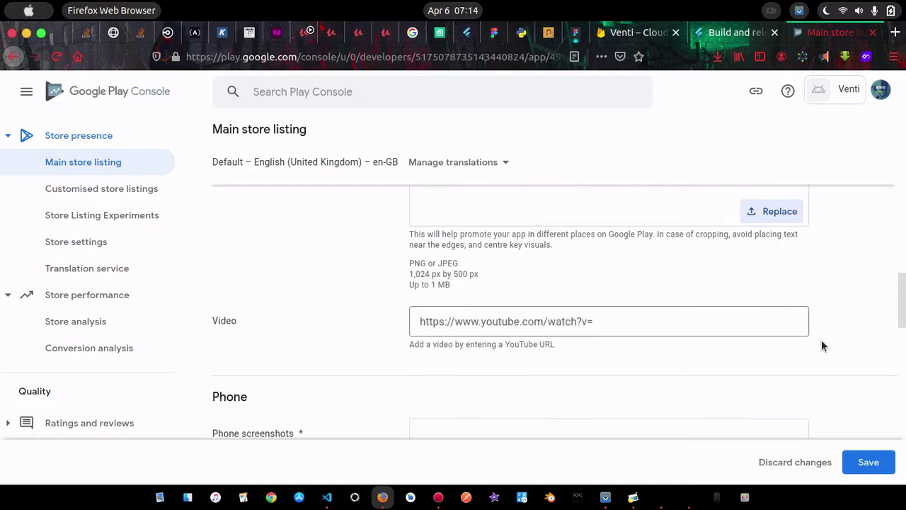
{"action": "left_click", "coordinate": [608, 320]}
{"action": "scroll", "coordinate": [875, 308], "scroll_direction": "down", "scroll_amount": 3}
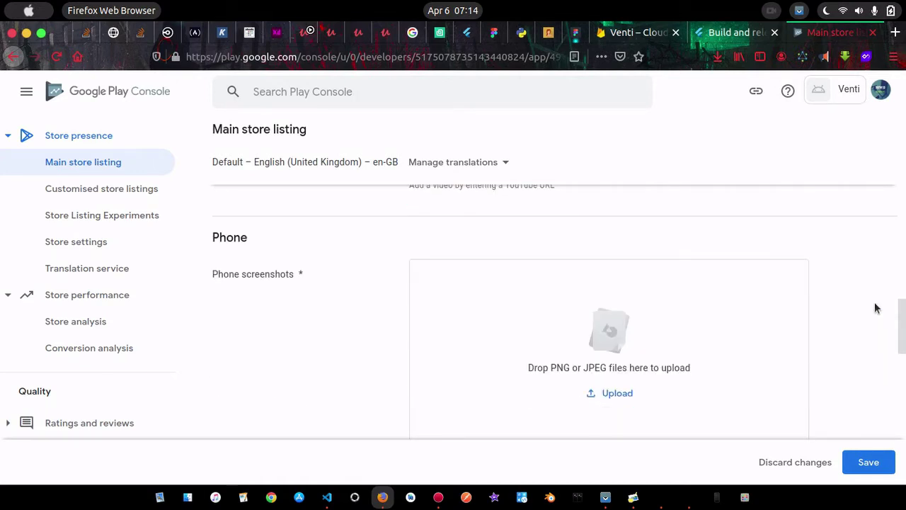
{"action": "scroll", "coordinate": [876, 308], "scroll_direction": "down", "scroll_amount": 1}
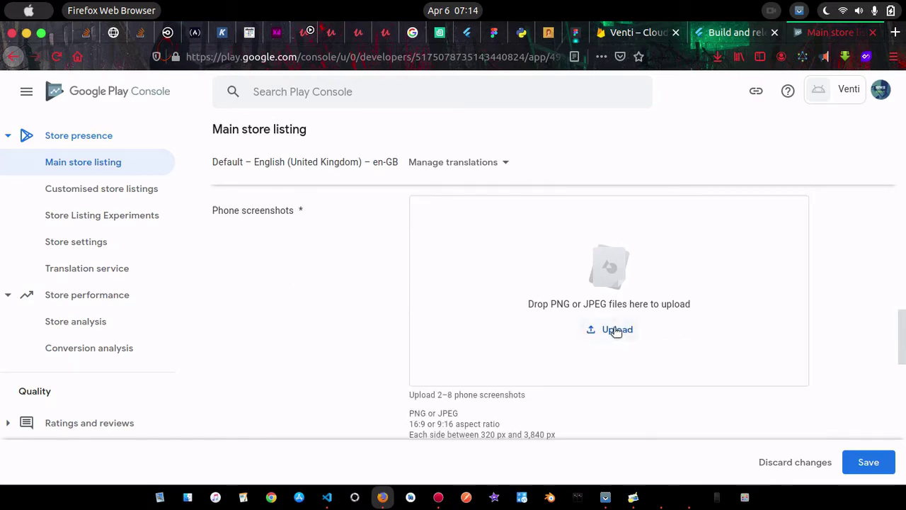
{"action": "left_click", "coordinate": [614, 330]}
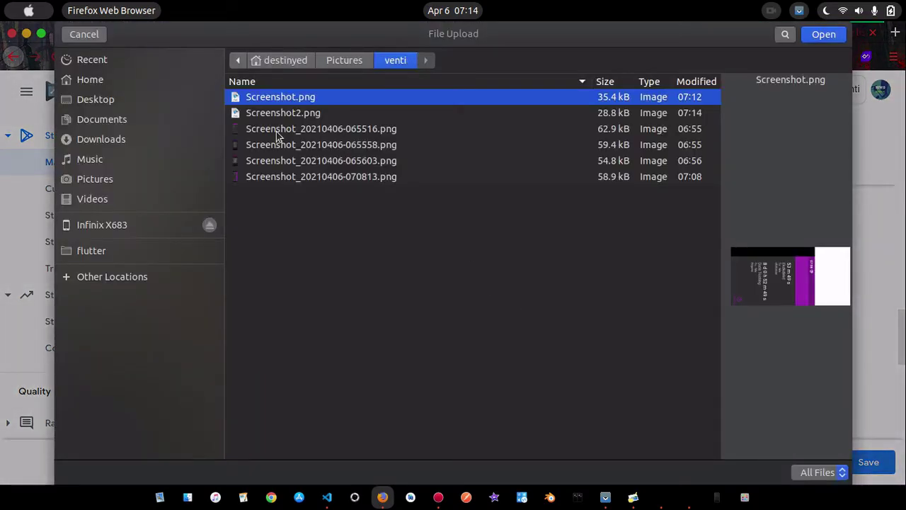
{"action": "left_click", "coordinate": [276, 134], "text": "ctrl"}
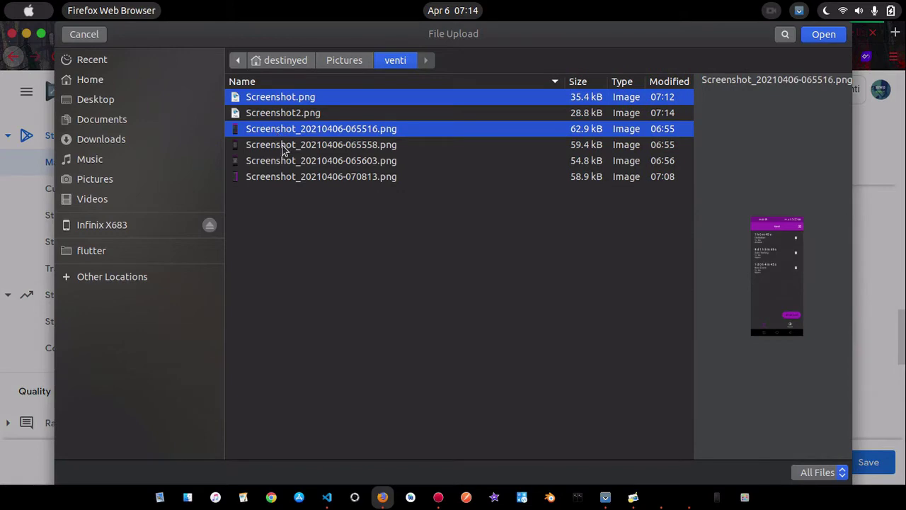
{"action": "left_click", "coordinate": [282, 146], "text": "ctrl"}
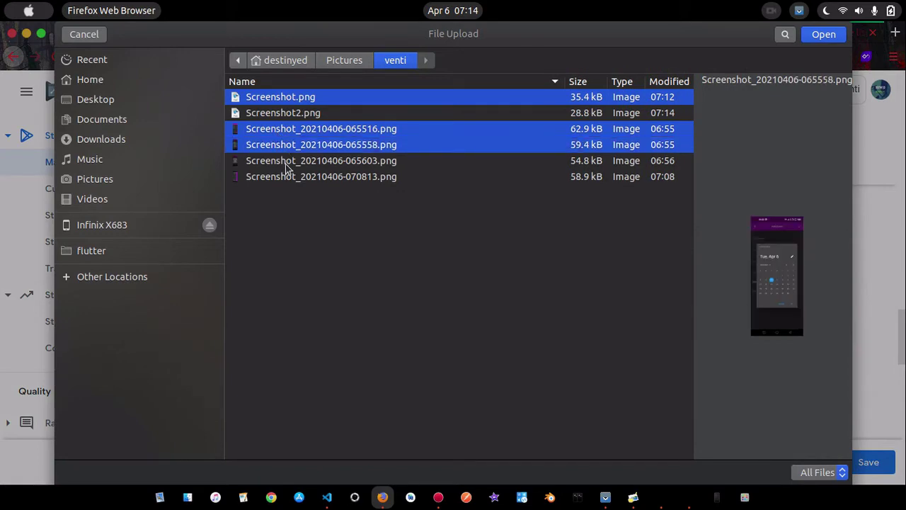
{"action": "left_click", "coordinate": [287, 163], "text": "ctrl"}
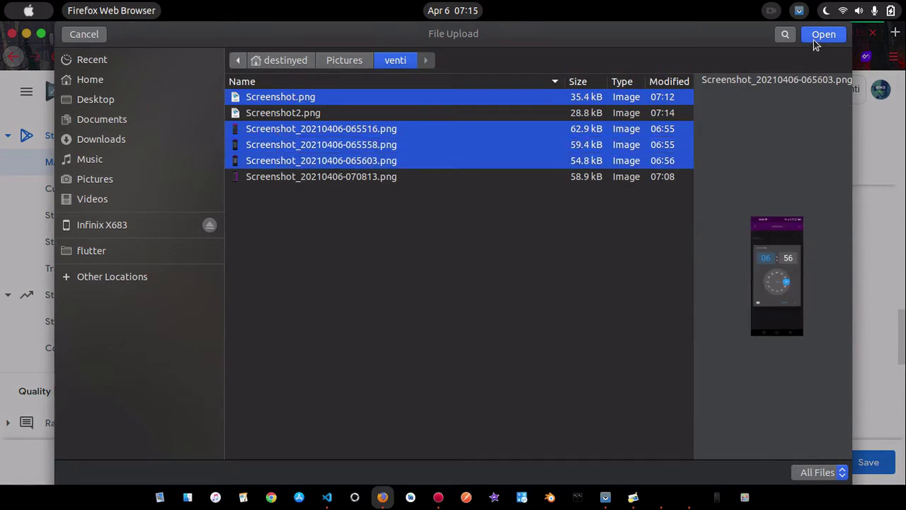
{"action": "left_click", "coordinate": [822, 36]}
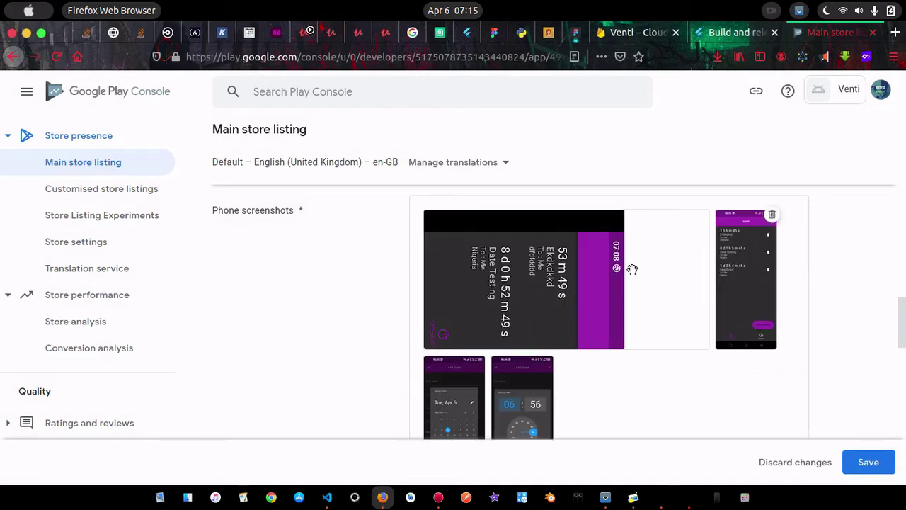
Delete the landscape screenshot so only the three portrait phone screenshots remain
{"action": "left_click", "coordinate": [704, 215]}
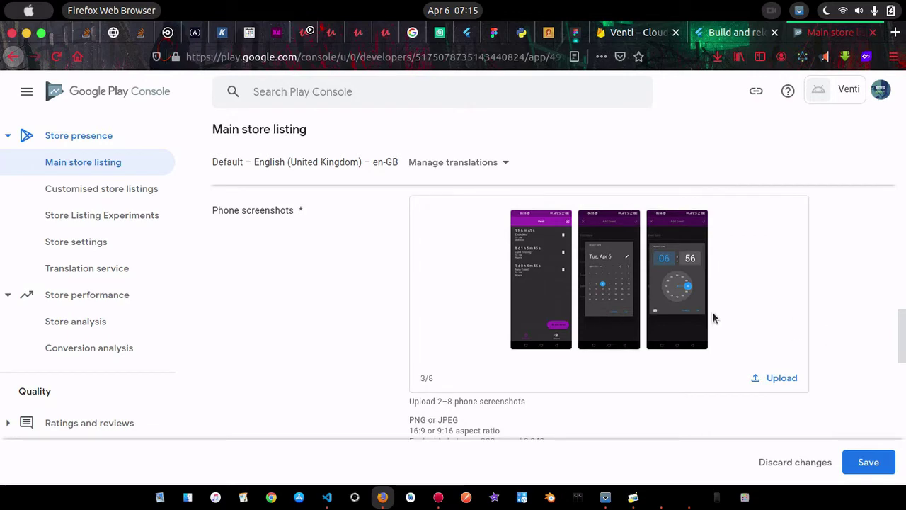
{"action": "scroll", "coordinate": [790, 283], "scroll_direction": "down", "scroll_amount": 1}
{"action": "scroll", "coordinate": [789, 285], "scroll_direction": "down", "scroll_amount": 5}
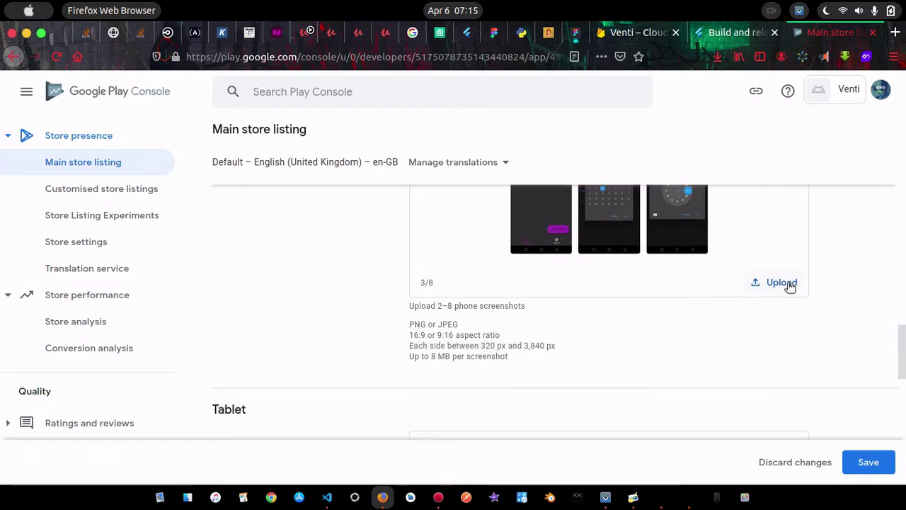
{"action": "scroll", "coordinate": [841, 325], "scroll_direction": "down", "scroll_amount": 1}
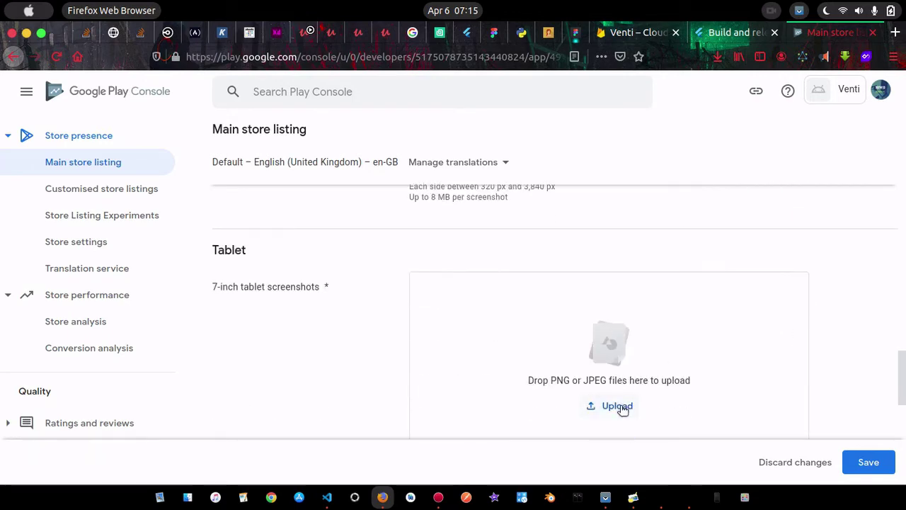
{"action": "left_click", "coordinate": [620, 407]}
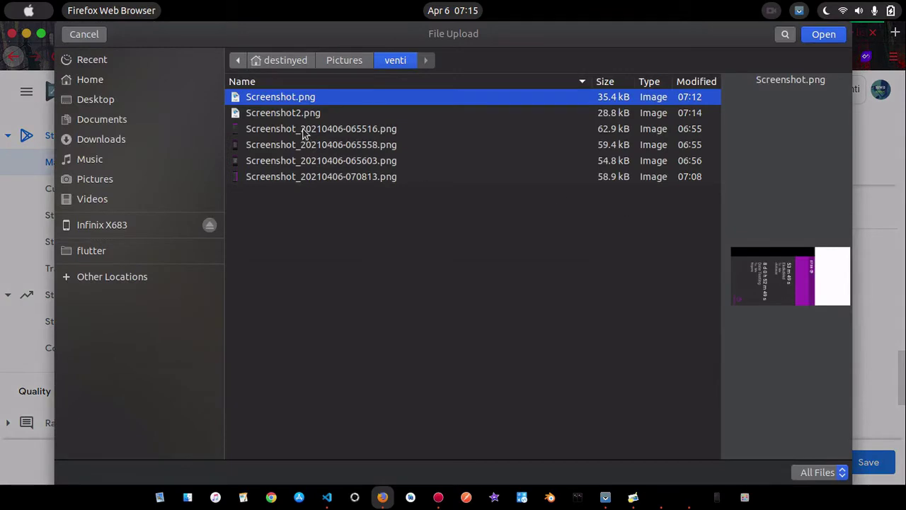
{"action": "left_click", "coordinate": [304, 131]}
{"action": "left_click", "coordinate": [293, 164], "text": "shift"}
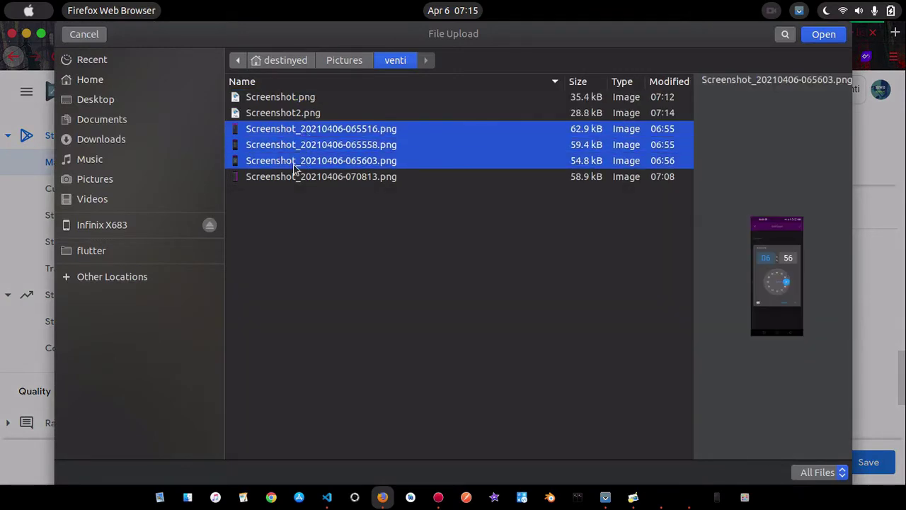
{"action": "left_click", "coordinate": [824, 39]}
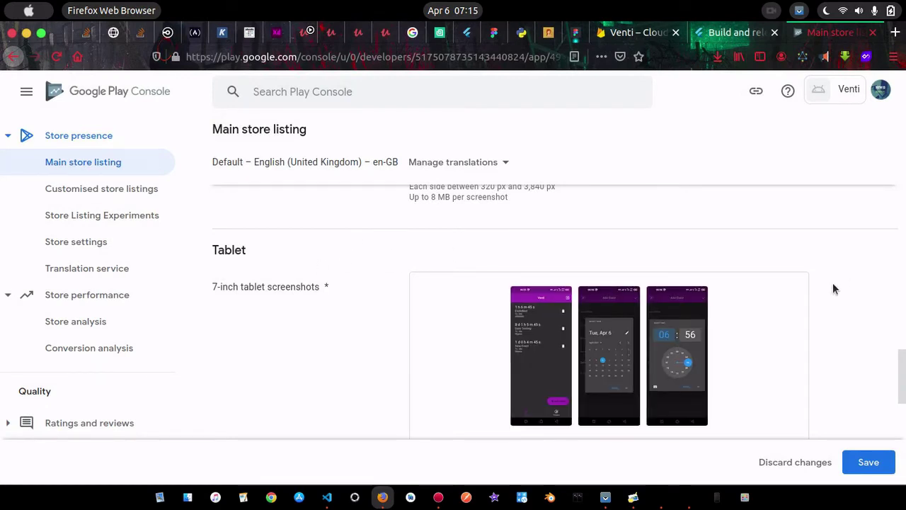
{"action": "scroll", "coordinate": [833, 283], "scroll_direction": "down", "scroll_amount": 5}
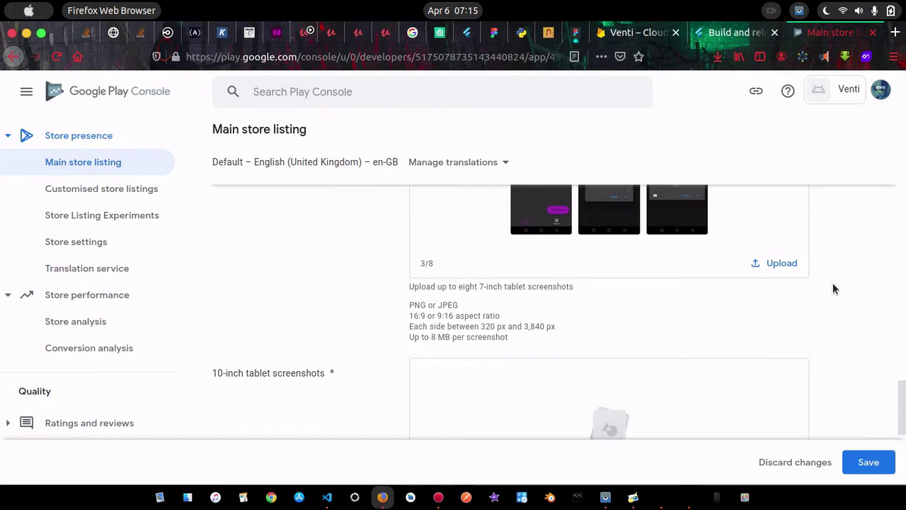
{"action": "scroll", "coordinate": [832, 289], "scroll_direction": "down", "scroll_amount": 1}
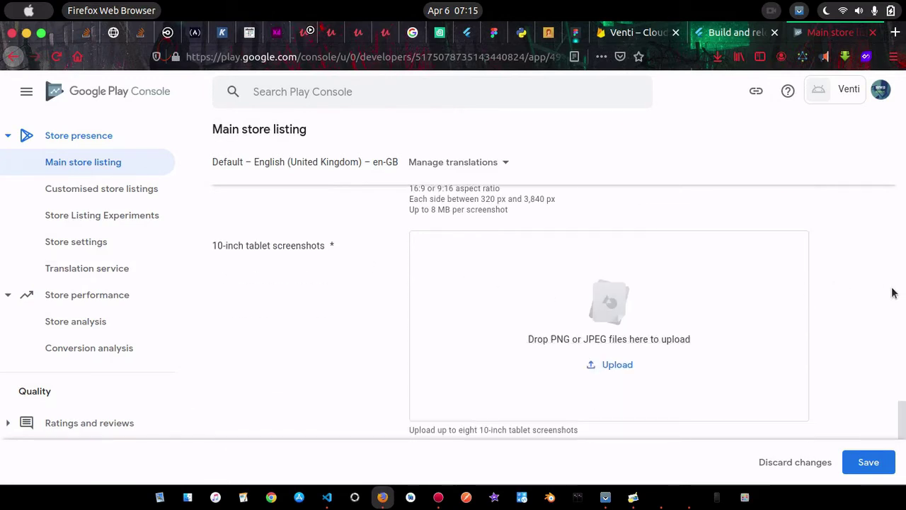
{"action": "scroll", "coordinate": [902, 303], "scroll_direction": "down", "scroll_amount": 3}
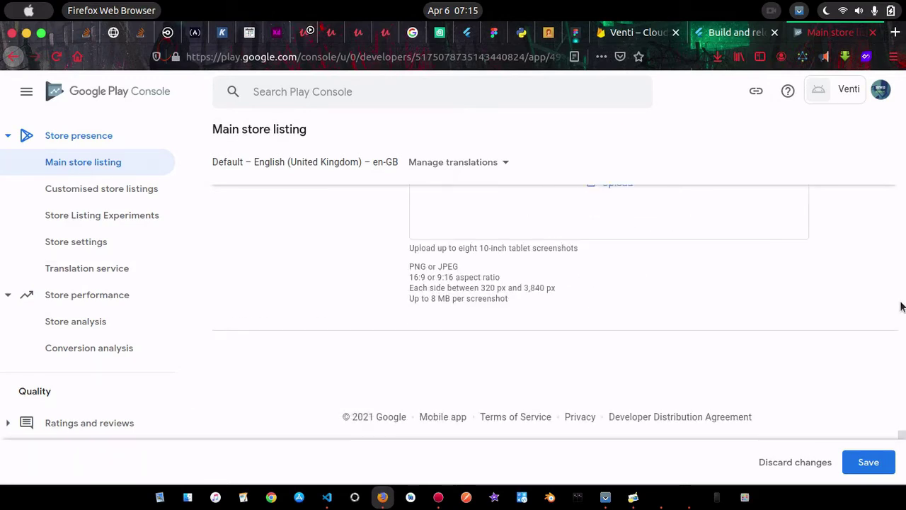
Save the store listing, then open proguard-rules.pro in VS Code after the R8 build error
{"action": "left_click", "coordinate": [868, 461]}
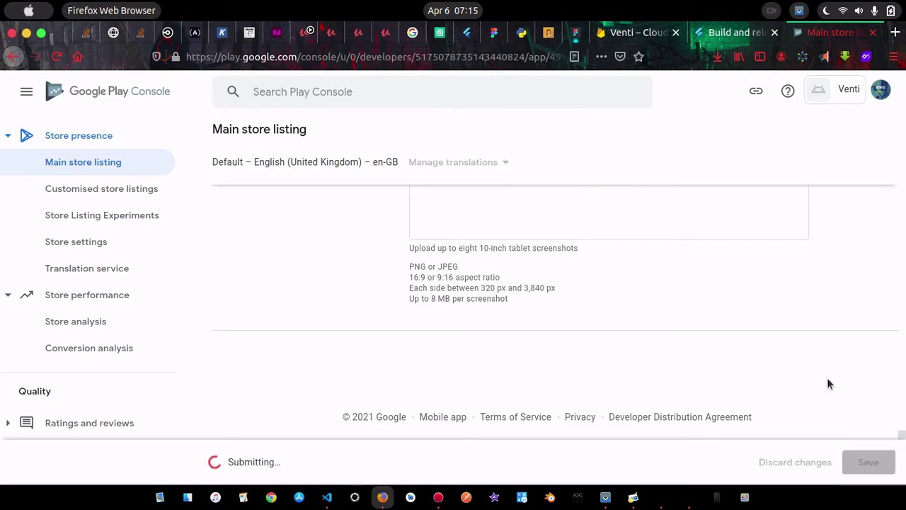
{"action": "left_click", "coordinate": [327, 498]}
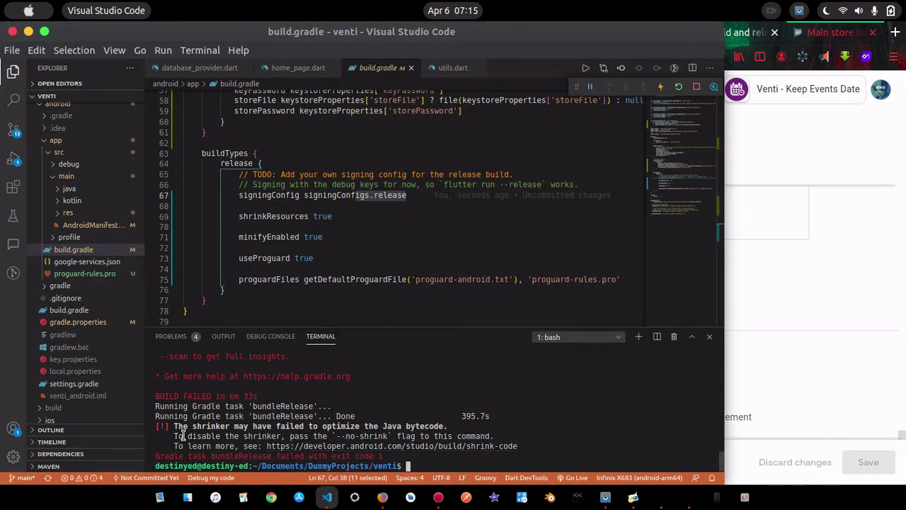
{"action": "scroll", "coordinate": [232, 422], "scroll_direction": "up", "scroll_amount": 5}
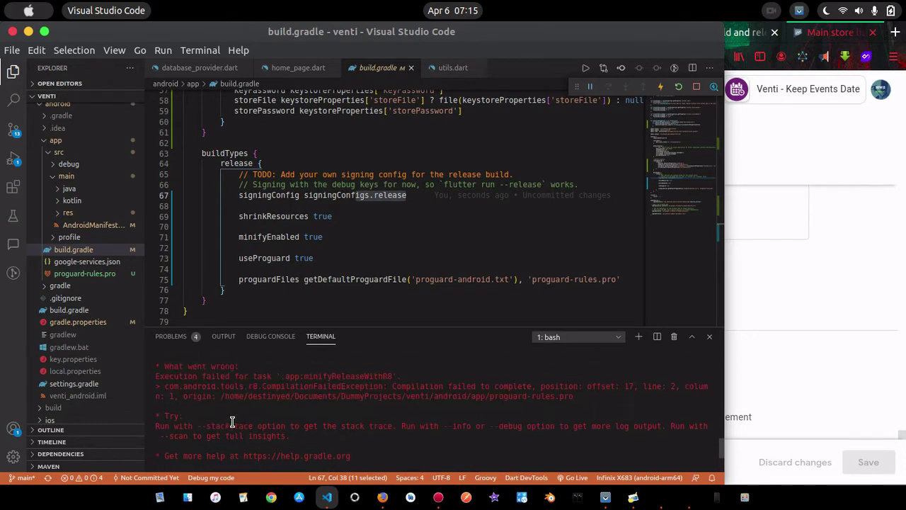
{"action": "scroll", "coordinate": [231, 422], "scroll_direction": "up", "scroll_amount": 2}
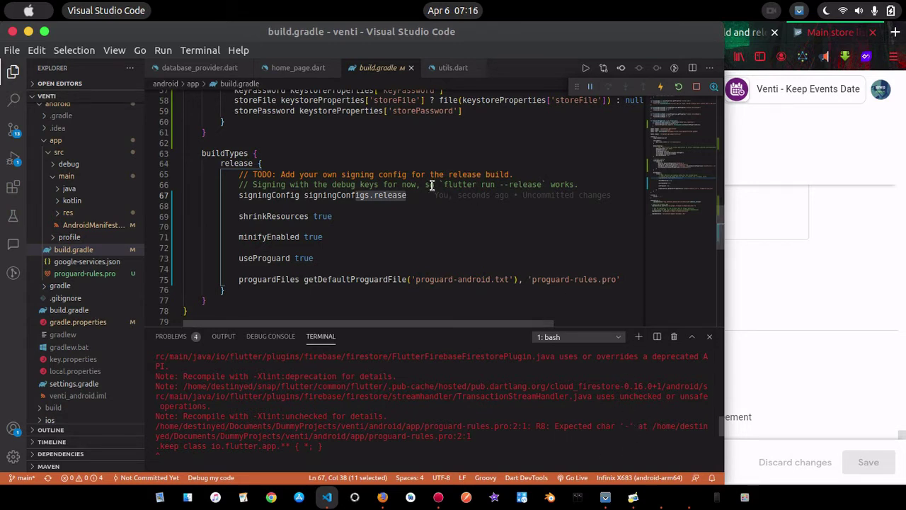
{"action": "left_click", "coordinate": [441, 226]}
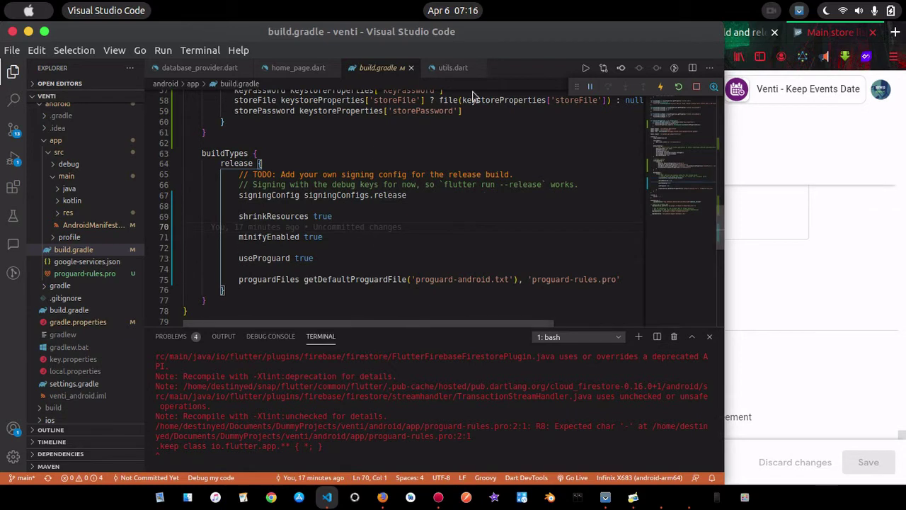
{"action": "left_click", "coordinate": [84, 273]}
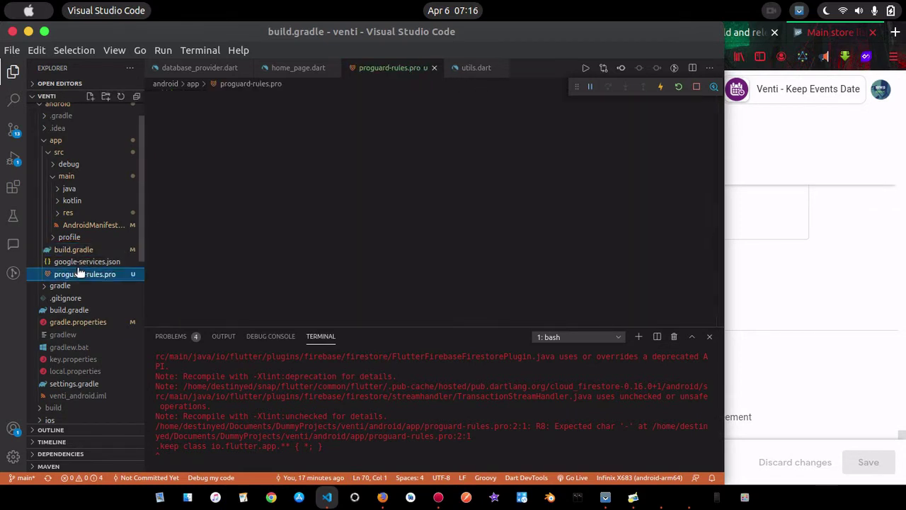
Replace the leading '.' with '-' on the keep rules at lines 2–7 and 10 of proguard-rules.pro
{"action": "left_click", "coordinate": [187, 105]}
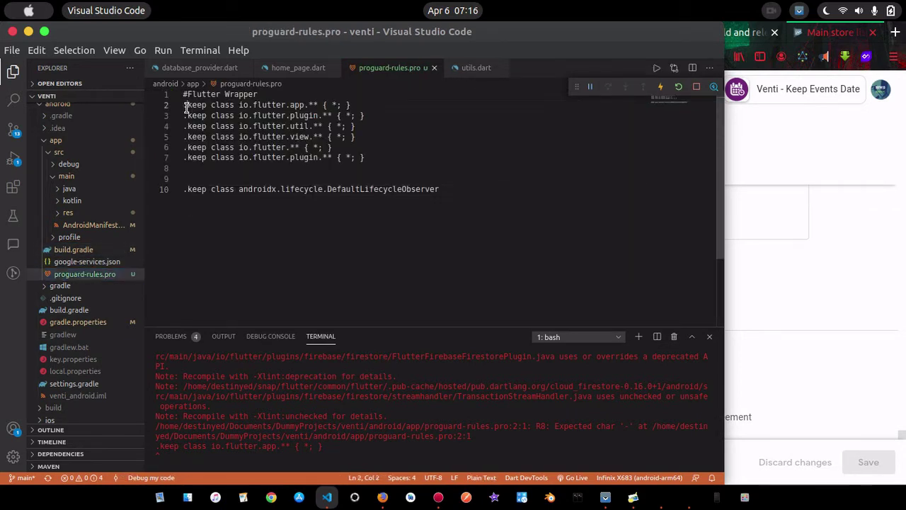
{"action": "key", "text": "BackSpace"}
{"action": "type", "text": "-"}
{"action": "key", "text": "Down"}
{"action": "key", "text": "BackSpace"}
{"action": "type", "text": "-"}
{"action": "key", "text": "Down"}
{"action": "key", "text": "BackSpace"}
{"action": "type", "text": "-"}
{"action": "key", "text": "Down"}
{"action": "key", "text": "BackSpace"}
{"action": "type", "text": "-"}
{"action": "key", "text": "Down"}
{"action": "key", "text": "BackSpace"}
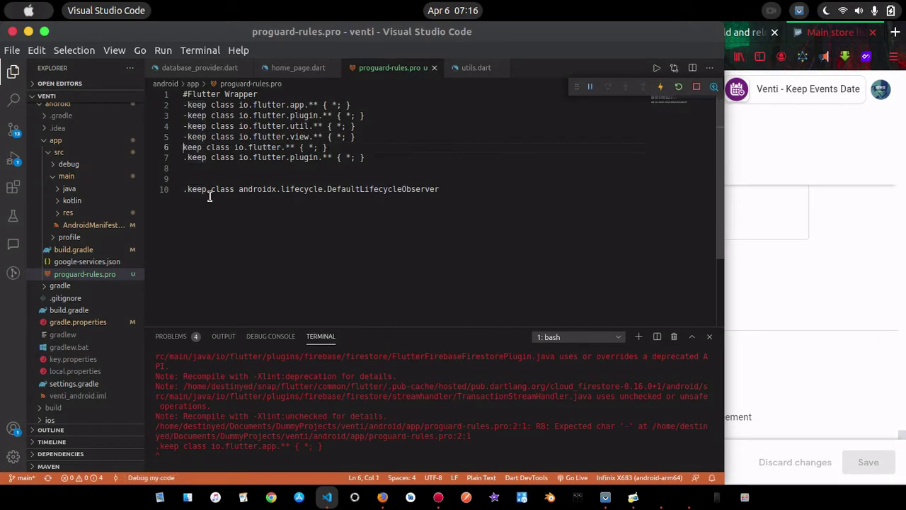
{"action": "type", "text": "-"}
{"action": "key", "text": "BackSpace"}
{"action": "type", "text": "-"}
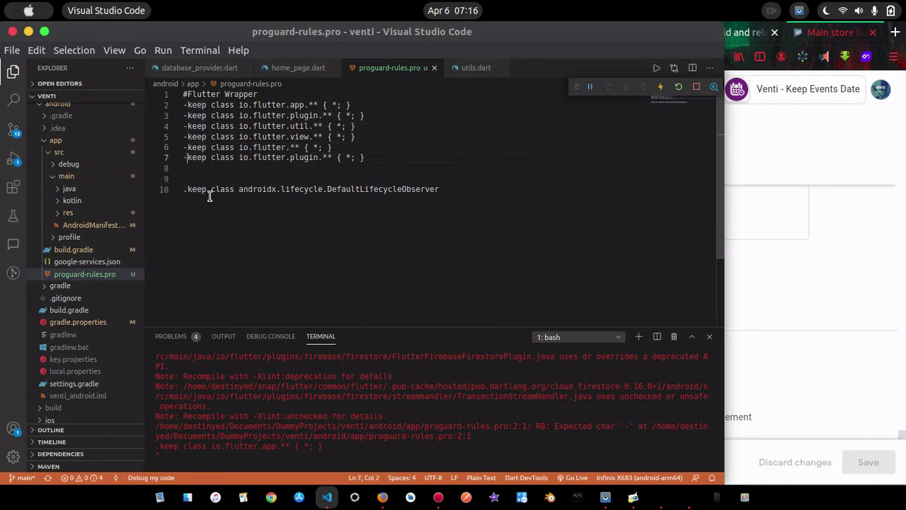
{"action": "key", "text": "Down"}
{"action": "key", "text": "Down"}
{"action": "key", "text": "Down"}
{"action": "key", "text": "BackSpace"}
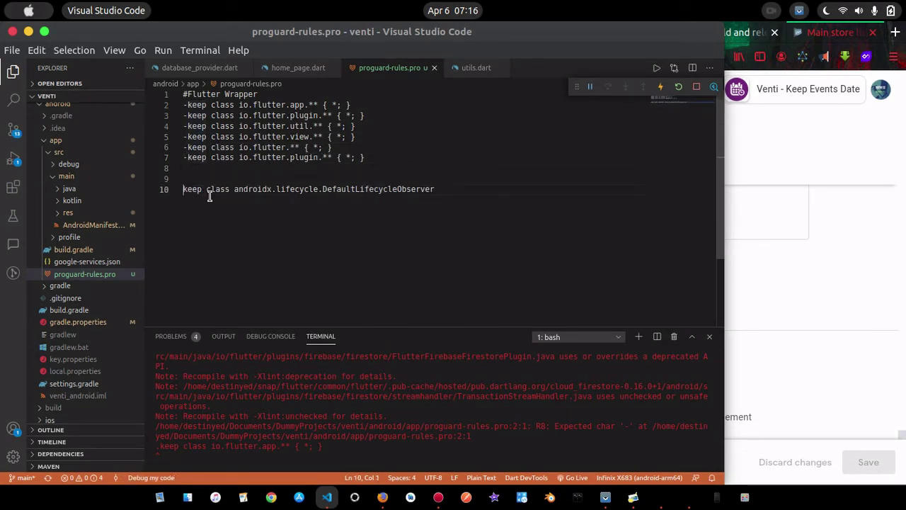
{"action": "type", "text": "-"}
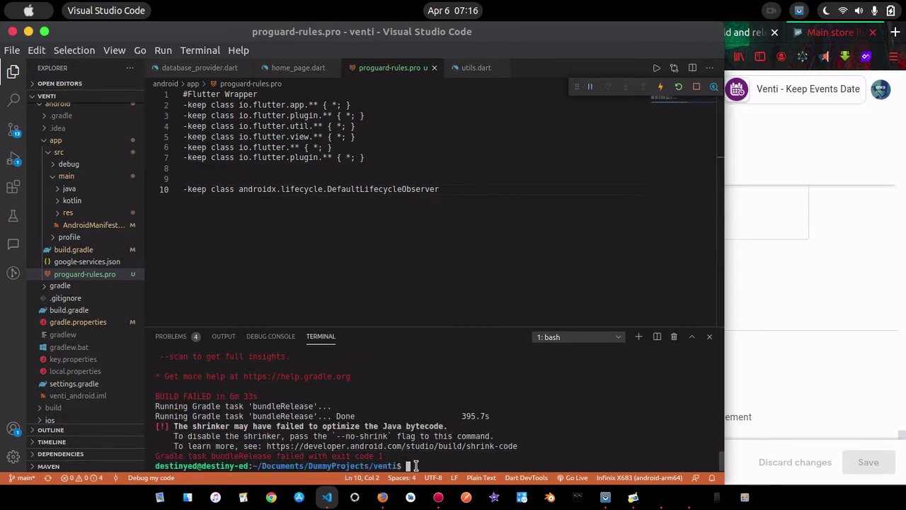
Rerun 'flutter build appbundle' from the terminal history
{"action": "key", "text": "Up"}
{"action": "key", "text": "Return"}
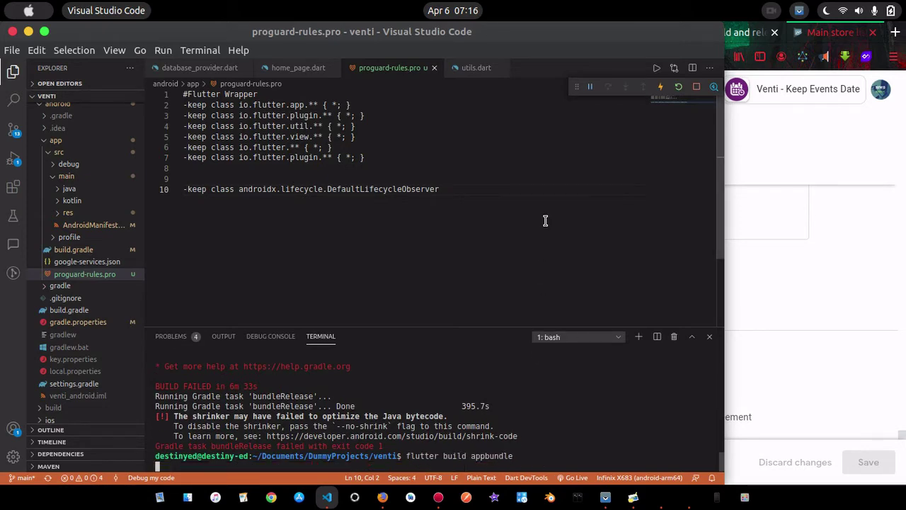
{"action": "key", "text": "super"}
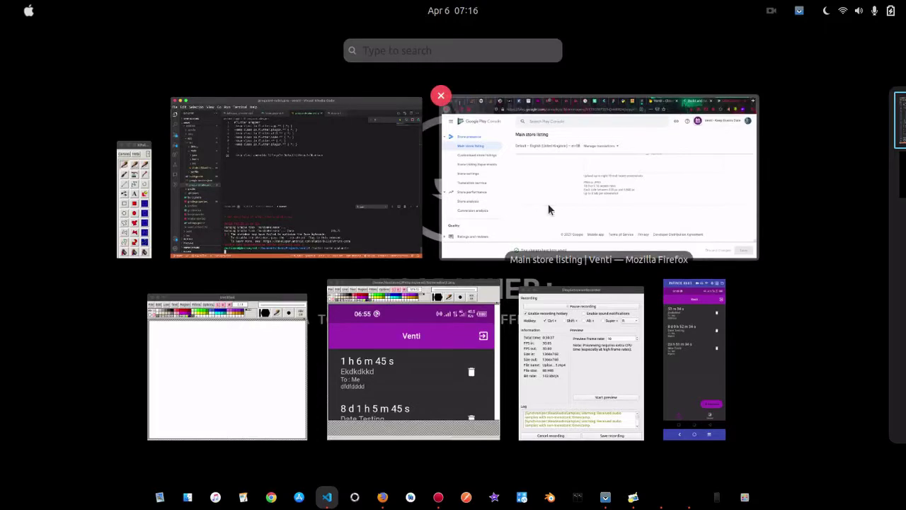
Close the untitled and remaining XPaint windows from the Activities overview
{"action": "left_click", "coordinate": [552, 197]}
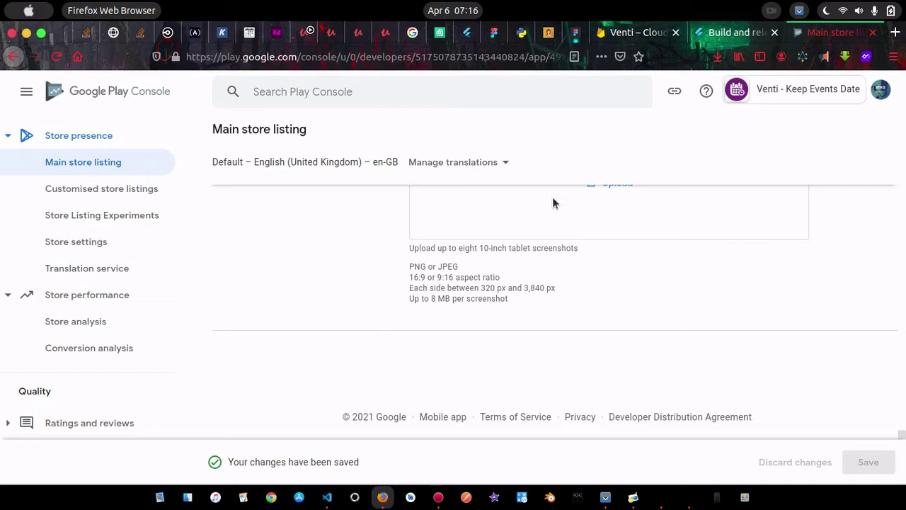
{"action": "key", "text": "super"}
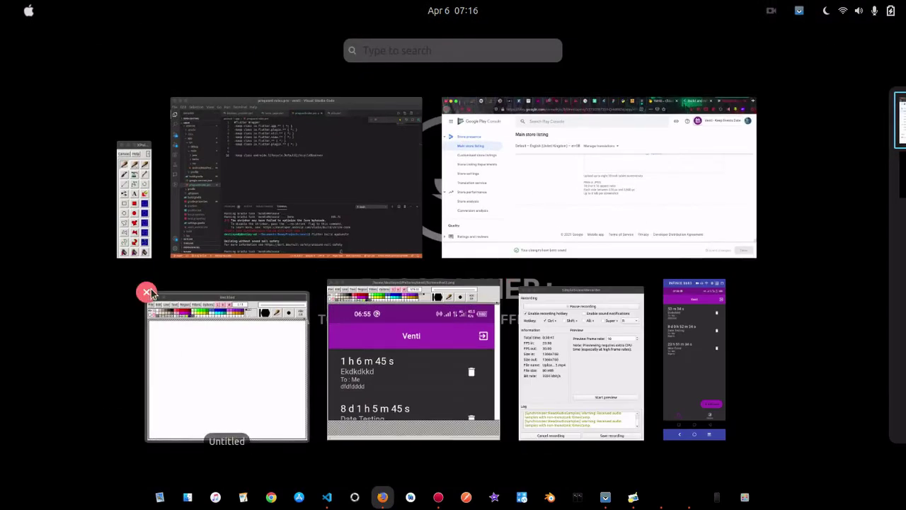
{"action": "left_click", "coordinate": [146, 292]}
{"action": "mouse_move", "coordinate": [123, 170]}
{"action": "left_click", "coordinate": [117, 141]}
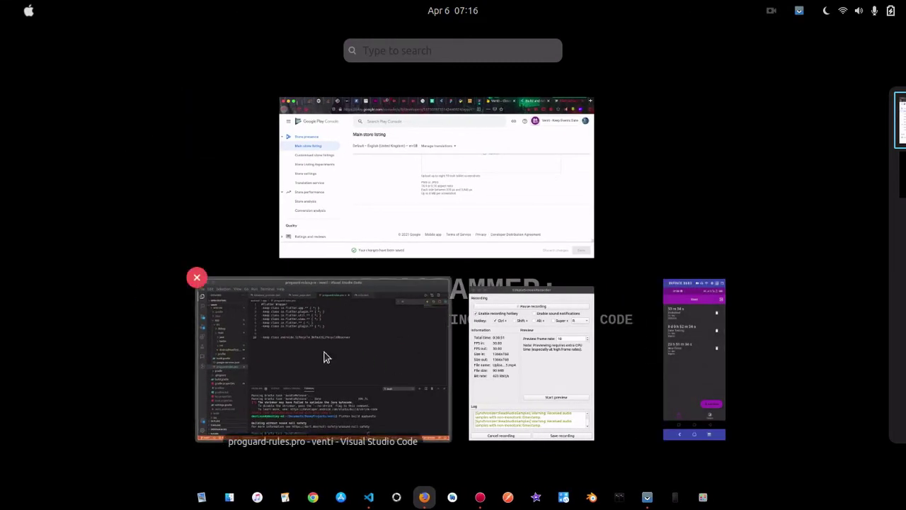
{"action": "left_click", "coordinate": [325, 364]}
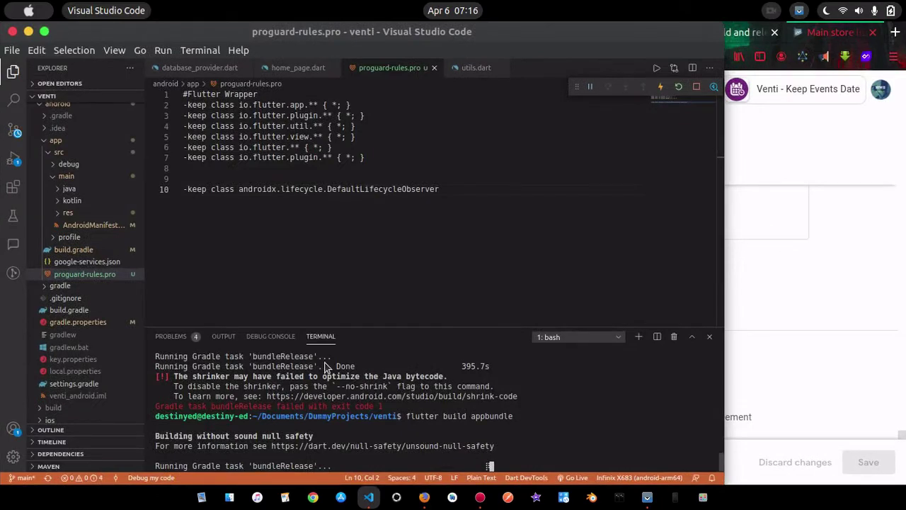
{"action": "key", "text": "super"}
Return to Play Console in Firefox and move through the sidebar via Device catalogue
{"action": "left_click", "coordinate": [444, 198]}
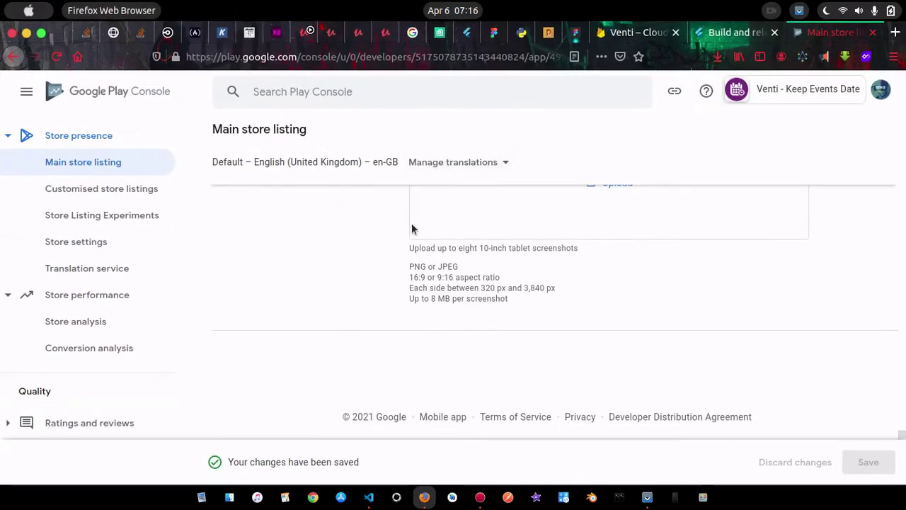
{"action": "scroll", "coordinate": [423, 245], "scroll_direction": "up", "scroll_amount": 5}
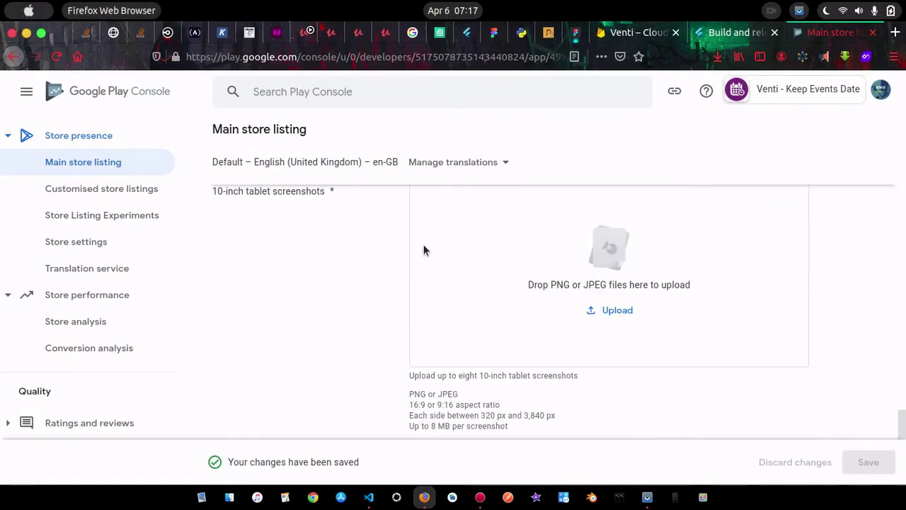
{"action": "scroll", "coordinate": [388, 285], "scroll_direction": "up", "scroll_amount": 10}
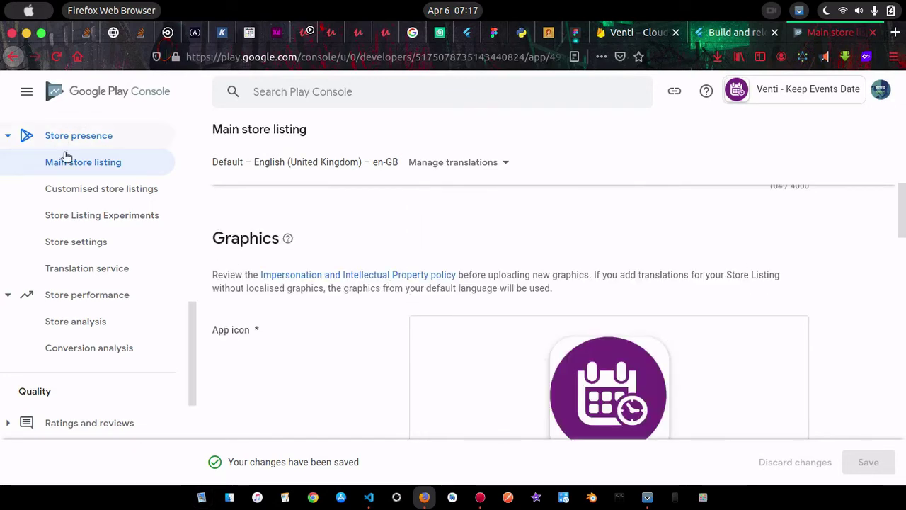
{"action": "scroll", "coordinate": [87, 233], "scroll_direction": "up", "scroll_amount": 5}
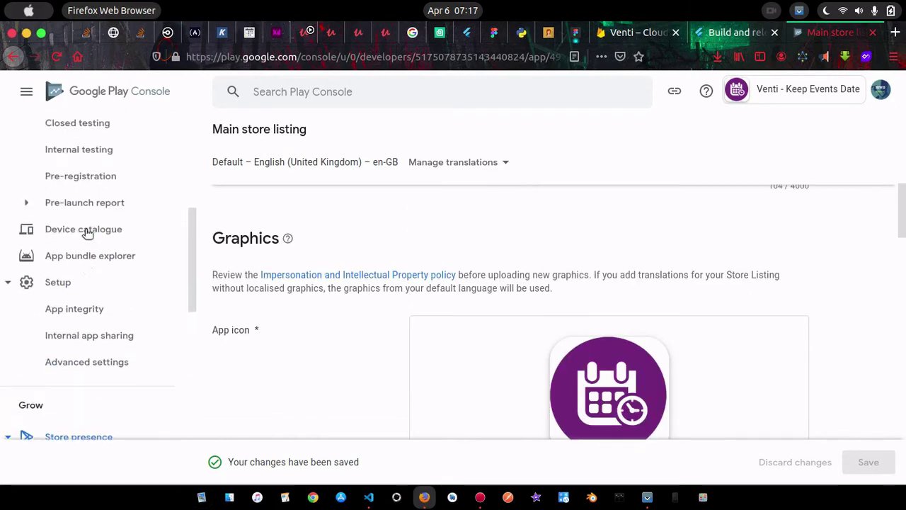
{"action": "left_click_drag", "start_coordinate": [85, 232], "coordinate": [105, 280]}
{"action": "scroll", "coordinate": [102, 275], "scroll_direction": "up", "scroll_amount": 4}
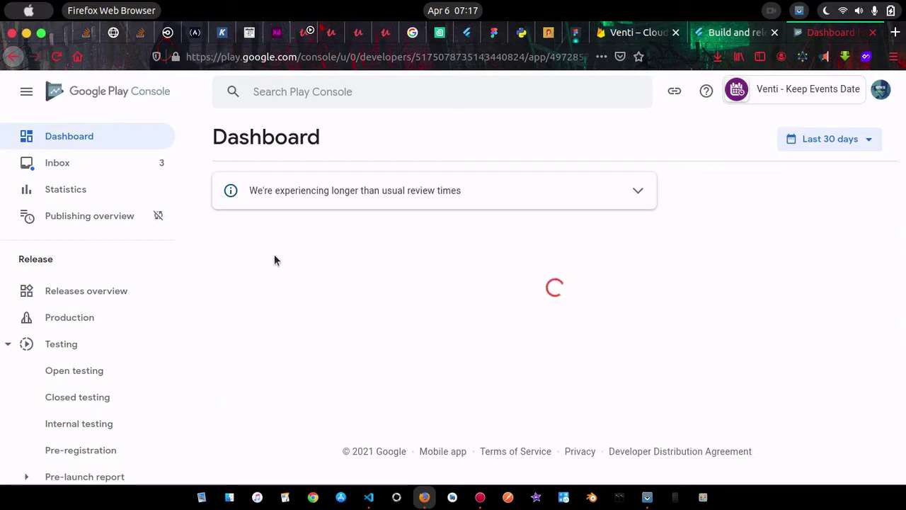
From the Dashboard's 'Set up your app' list, open 'Select an app category and provide contact details'
{"action": "scroll", "coordinate": [634, 347], "scroll_direction": "down", "scroll_amount": 5}
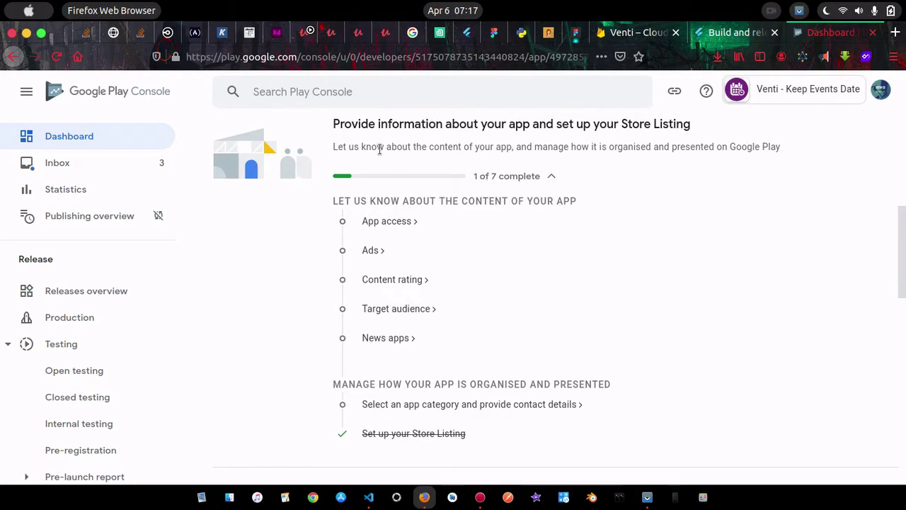
{"action": "scroll", "coordinate": [415, 240], "scroll_direction": "up", "scroll_amount": 2}
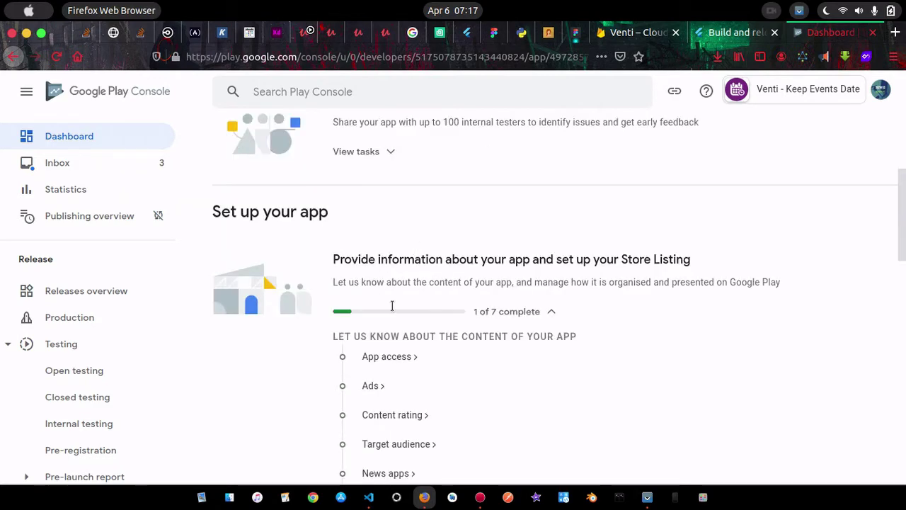
{"action": "scroll", "coordinate": [392, 305], "scroll_direction": "down", "scroll_amount": 1}
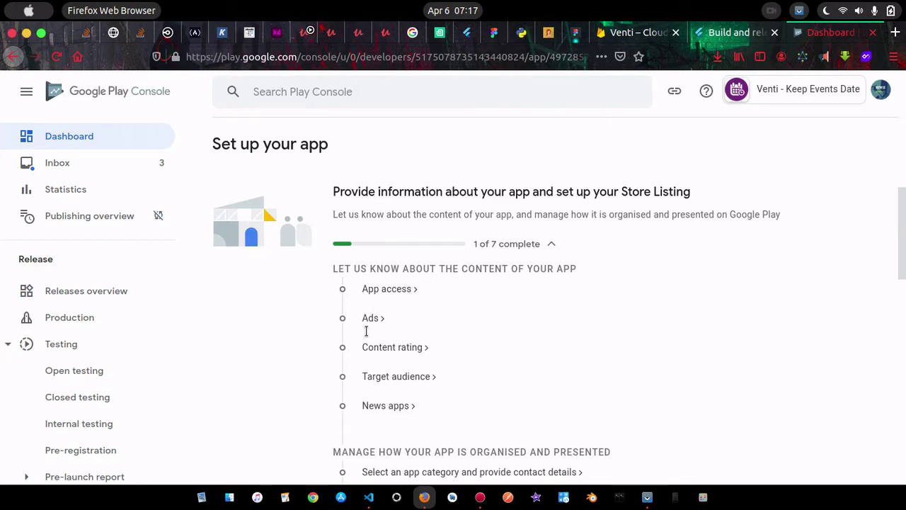
{"action": "left_click", "coordinate": [829, 83]}
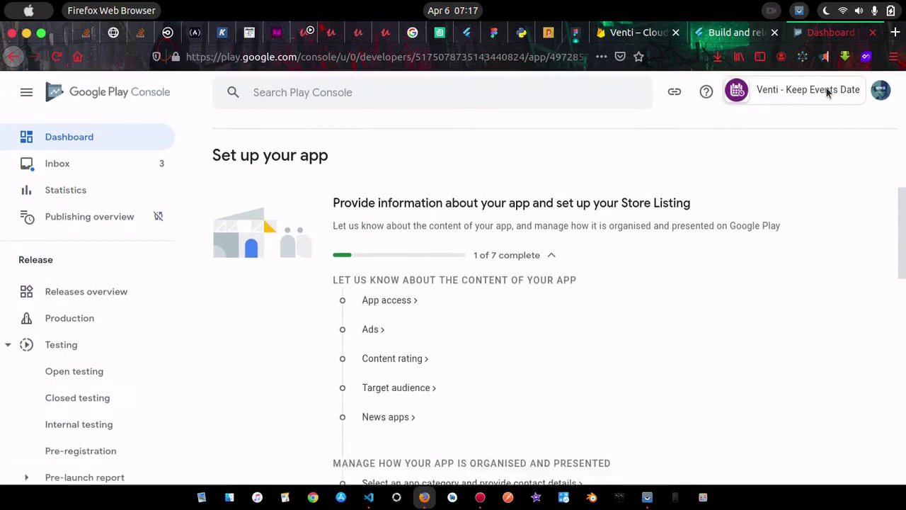
{"action": "scroll", "coordinate": [638, 152], "scroll_direction": "down", "scroll_amount": 2}
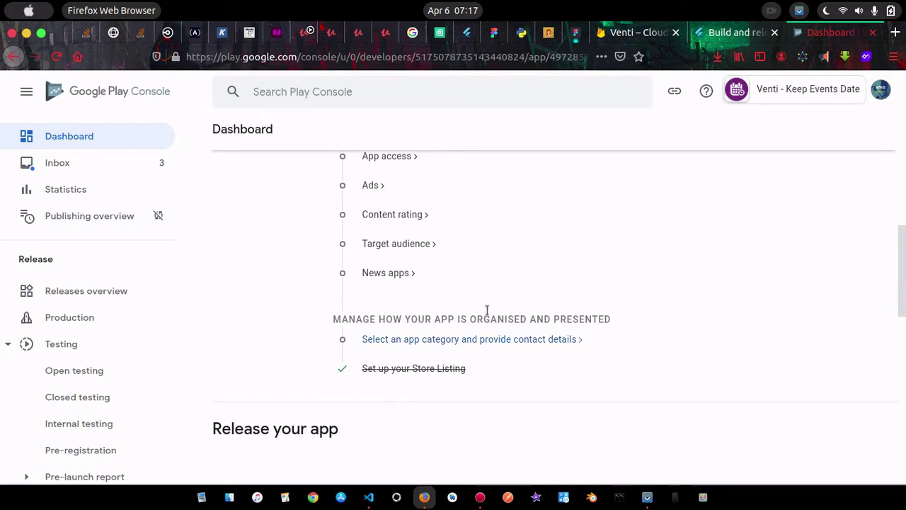
{"action": "scroll", "coordinate": [527, 288], "scroll_direction": "up", "scroll_amount": 1}
{"action": "scroll", "coordinate": [527, 284], "scroll_direction": "down", "scroll_amount": 1}
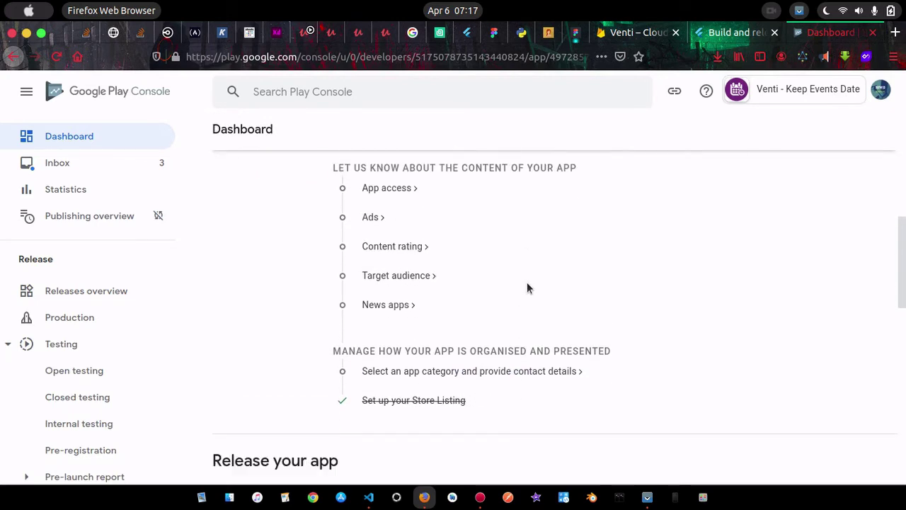
{"action": "left_click", "coordinate": [421, 373]}
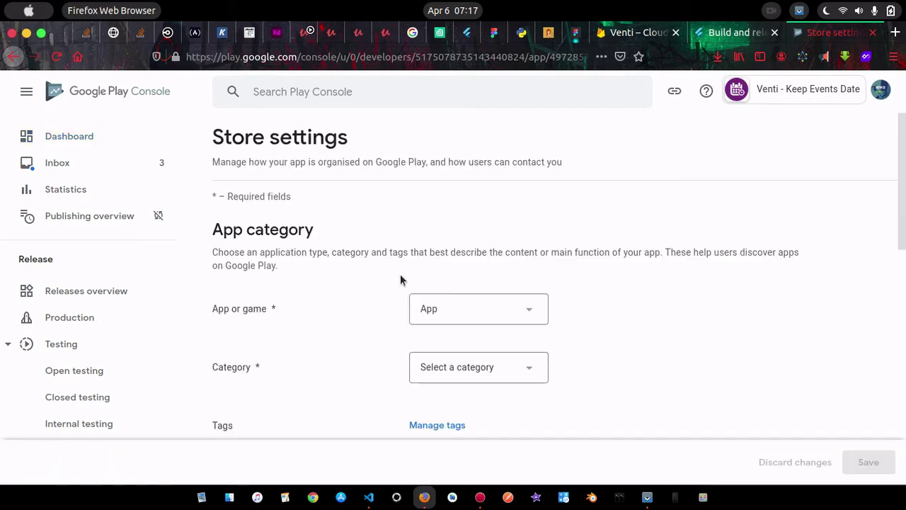
Choose Productivity as the app category, then bring up the Manage tags list
{"action": "left_click", "coordinate": [500, 367]}
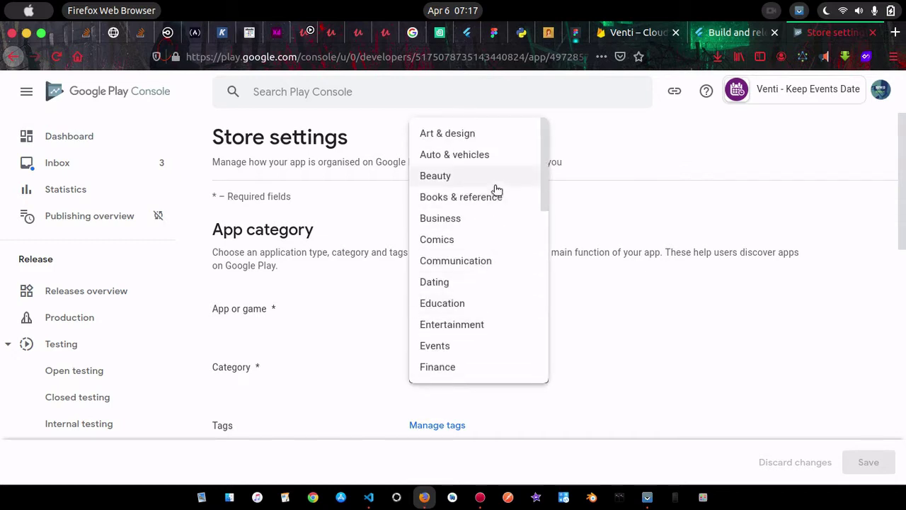
{"action": "scroll", "coordinate": [496, 235], "scroll_direction": "down", "scroll_amount": 3}
{"action": "scroll", "coordinate": [496, 235], "scroll_direction": "down", "scroll_amount": 5}
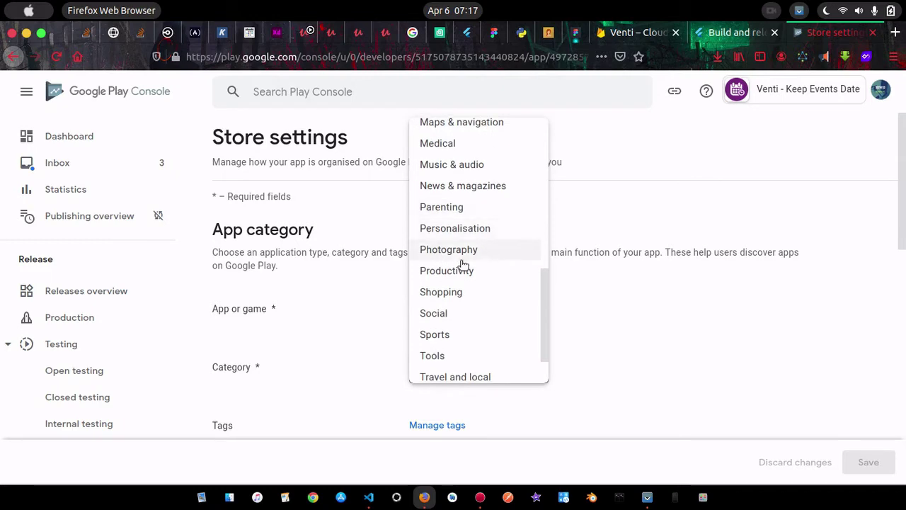
{"action": "left_click", "coordinate": [455, 275]}
{"action": "scroll", "coordinate": [479, 403], "scroll_direction": "down", "scroll_amount": 3}
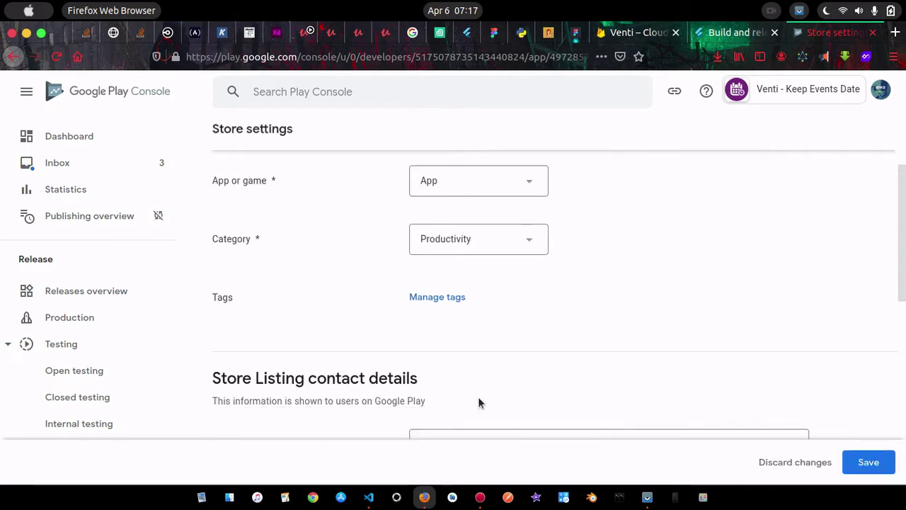
{"action": "left_click", "coordinate": [417, 295]}
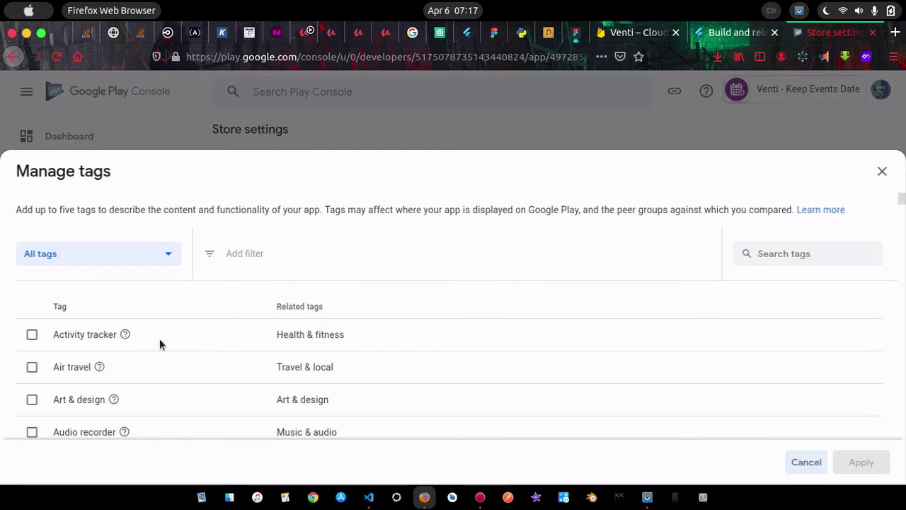
Tick the Activity tracker, Calendar, and Clock, alarm & timer tags
{"action": "left_click", "coordinate": [33, 336]}
{"action": "scroll", "coordinate": [194, 351], "scroll_direction": "down", "scroll_amount": 3}
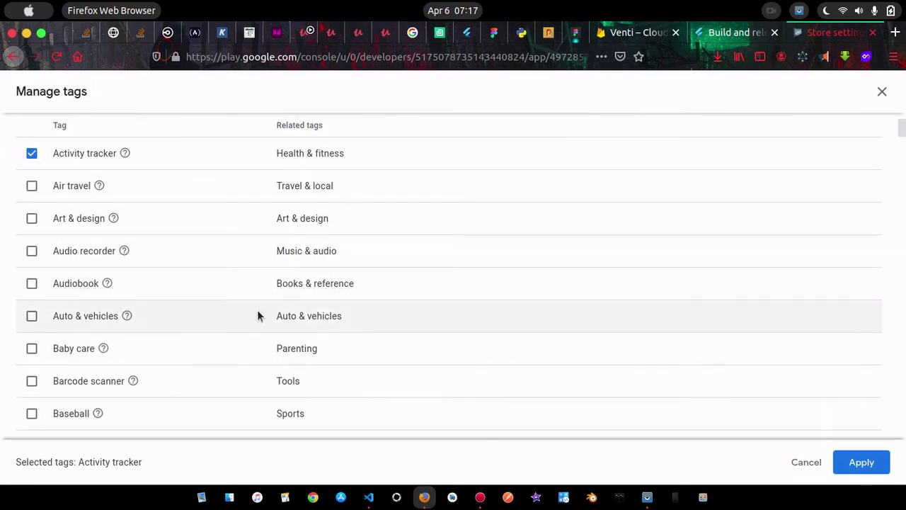
{"action": "scroll", "coordinate": [258, 316], "scroll_direction": "down", "scroll_amount": 5}
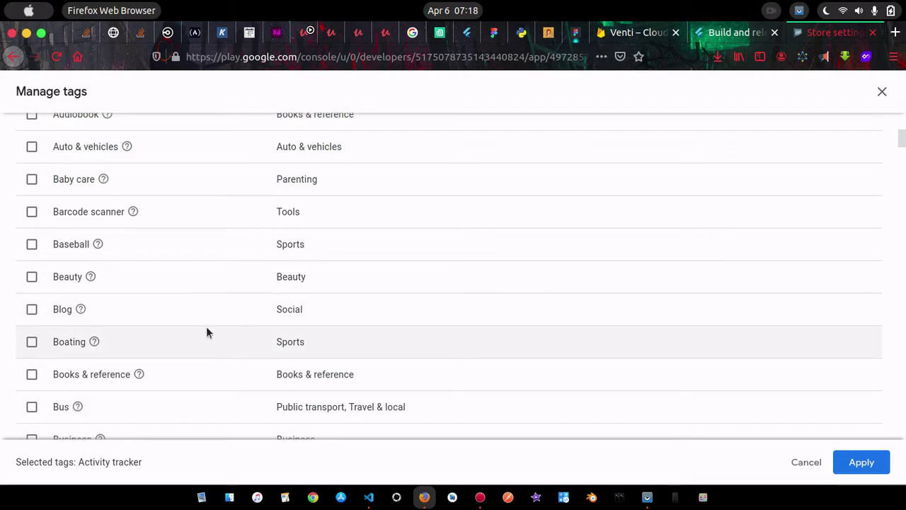
{"action": "scroll", "coordinate": [206, 328], "scroll_direction": "down", "scroll_amount": 3}
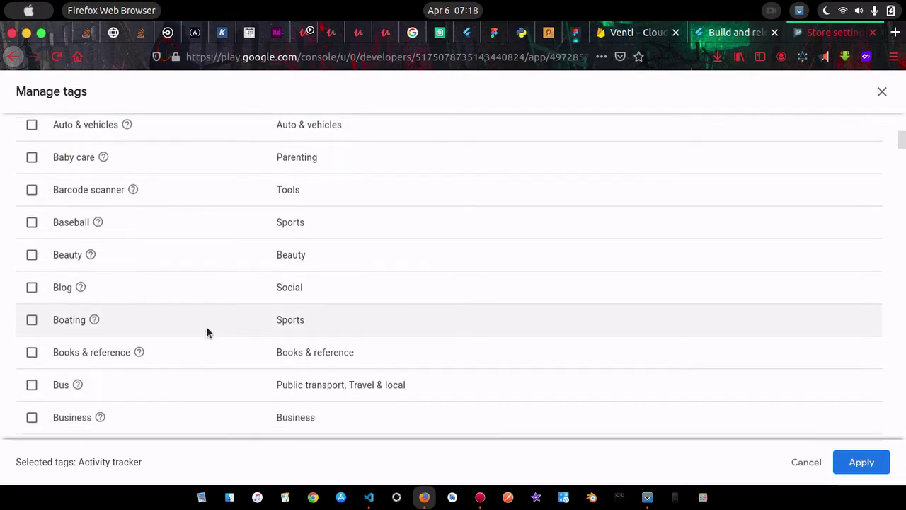
{"action": "scroll", "coordinate": [206, 329], "scroll_direction": "down", "scroll_amount": 1}
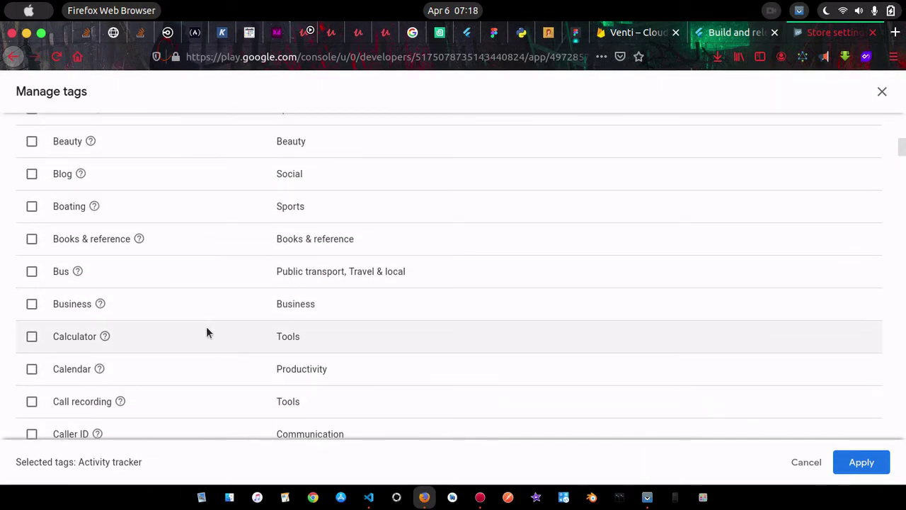
{"action": "scroll", "coordinate": [206, 330], "scroll_direction": "down", "scroll_amount": 3}
{"action": "scroll", "coordinate": [206, 331], "scroll_direction": "down", "scroll_amount": 2}
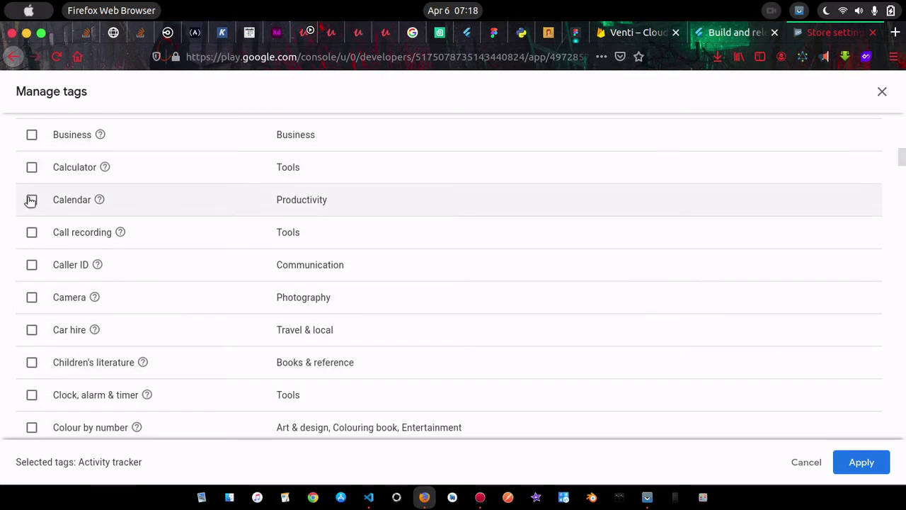
{"action": "left_click", "coordinate": [32, 200]}
{"action": "scroll", "coordinate": [151, 279], "scroll_direction": "down", "scroll_amount": 4}
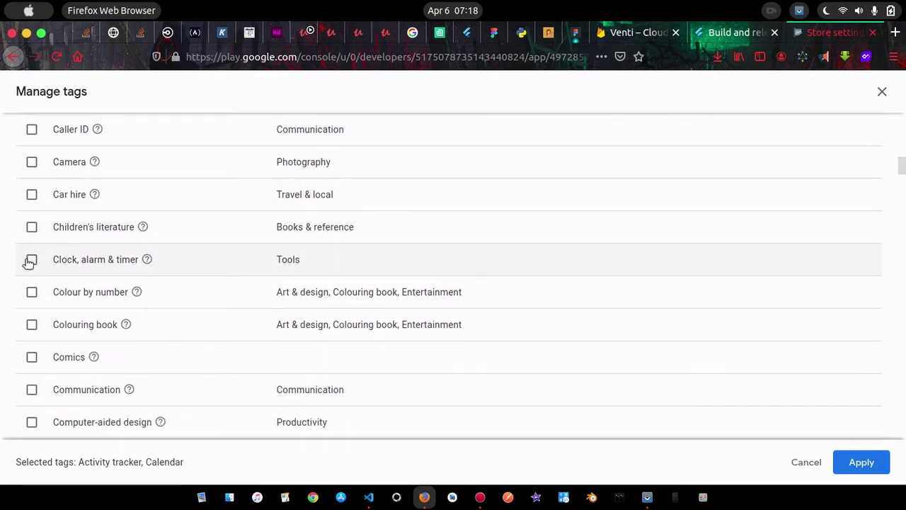
{"action": "left_click", "coordinate": [32, 260]}
Tick the Events and Ringtone tags and apply all six tags
{"action": "scroll", "coordinate": [188, 294], "scroll_direction": "down", "scroll_amount": 1}
{"action": "scroll", "coordinate": [188, 299], "scroll_direction": "down", "scroll_amount": 6}
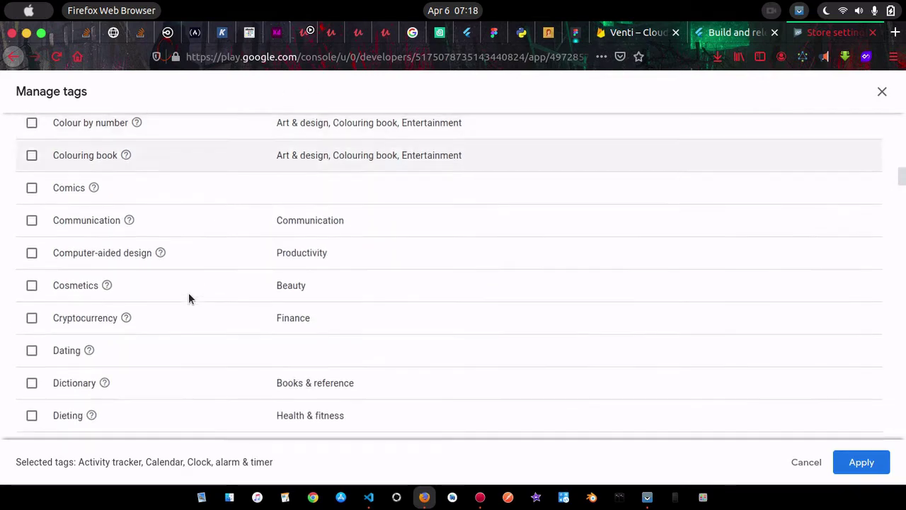
{"action": "scroll", "coordinate": [190, 287], "scroll_direction": "down", "scroll_amount": 6}
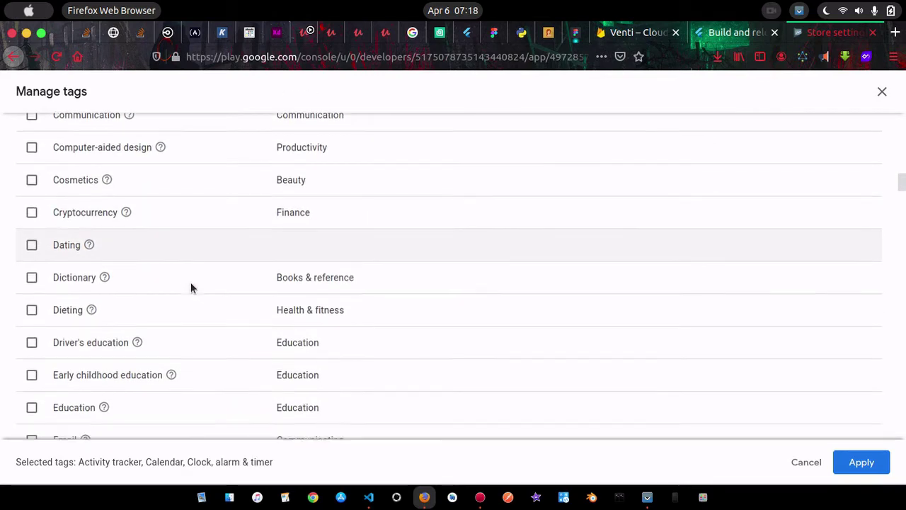
{"action": "scroll", "coordinate": [191, 288], "scroll_direction": "down", "scroll_amount": 4}
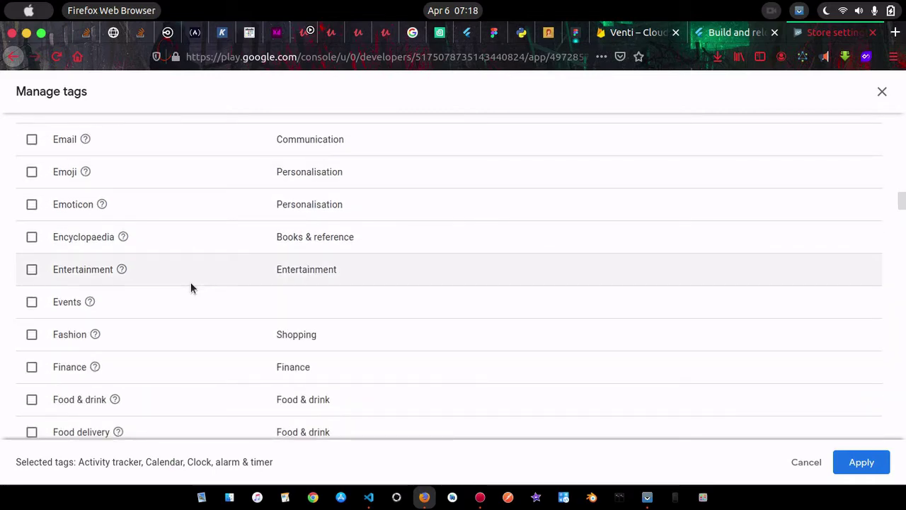
{"action": "left_click", "coordinate": [31, 303]}
{"action": "scroll", "coordinate": [198, 322], "scroll_direction": "down", "scroll_amount": 20}
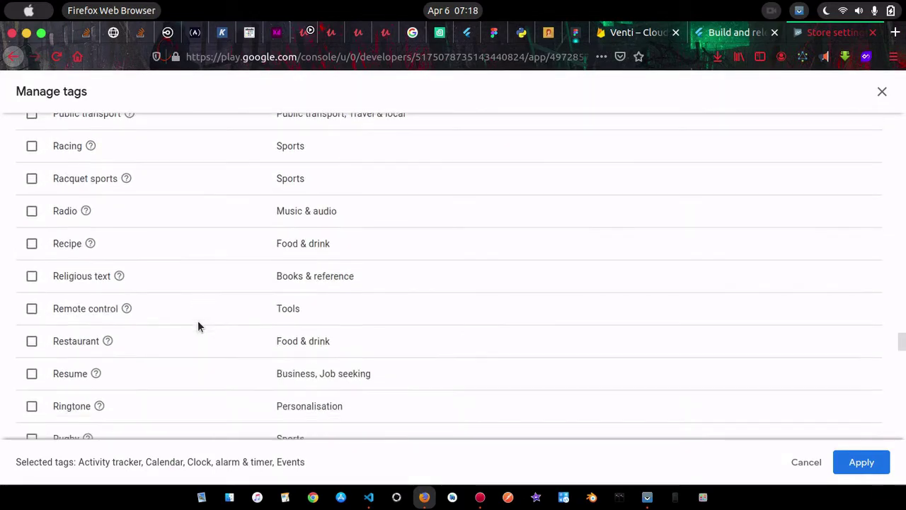
{"action": "scroll", "coordinate": [198, 320], "scroll_direction": "down", "scroll_amount": 6}
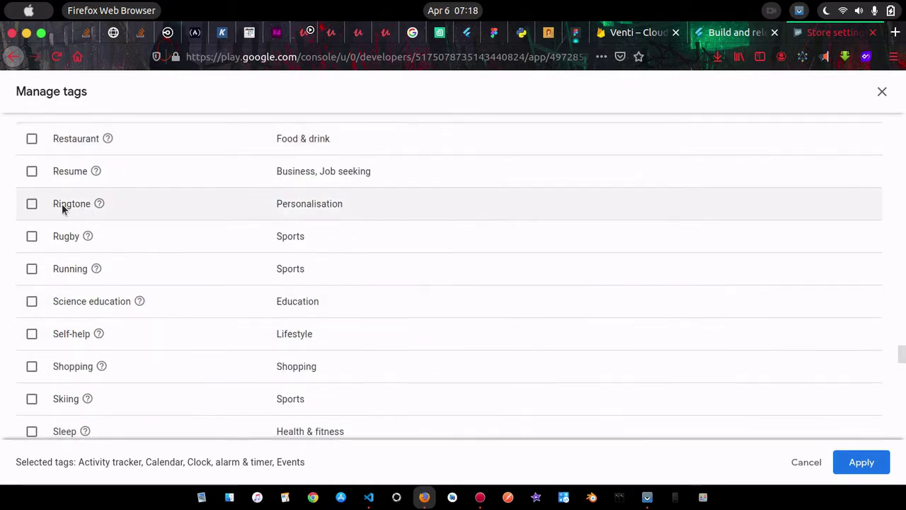
{"action": "left_click", "coordinate": [31, 204]}
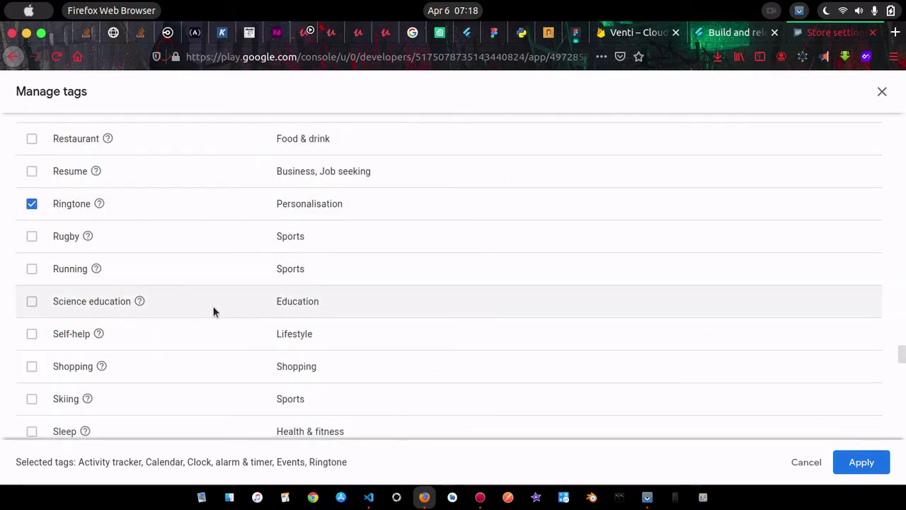
{"action": "scroll", "coordinate": [213, 306], "scroll_direction": "down", "scroll_amount": 4}
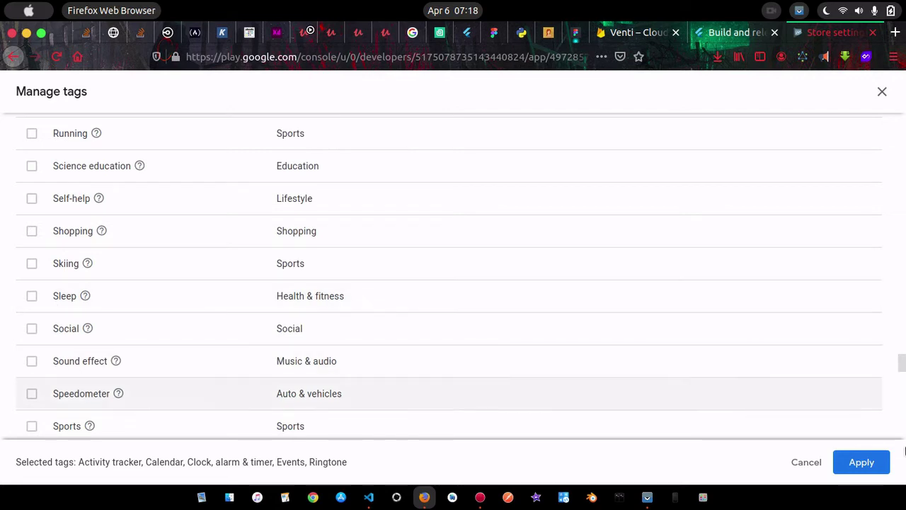
{"action": "left_click", "coordinate": [855, 466]}
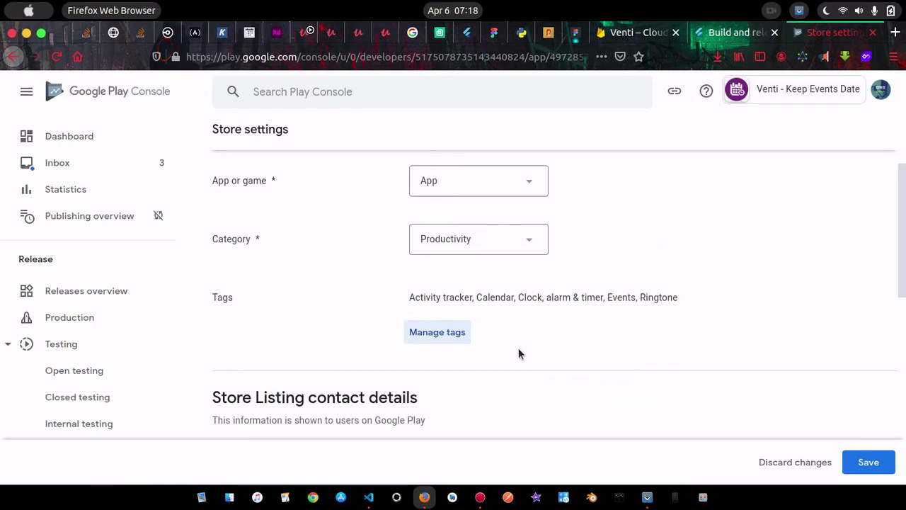
Enter the contact e-mail address under Store Listing contact details and save Store settings
{"action": "scroll", "coordinate": [716, 350], "scroll_direction": "down", "scroll_amount": 2}
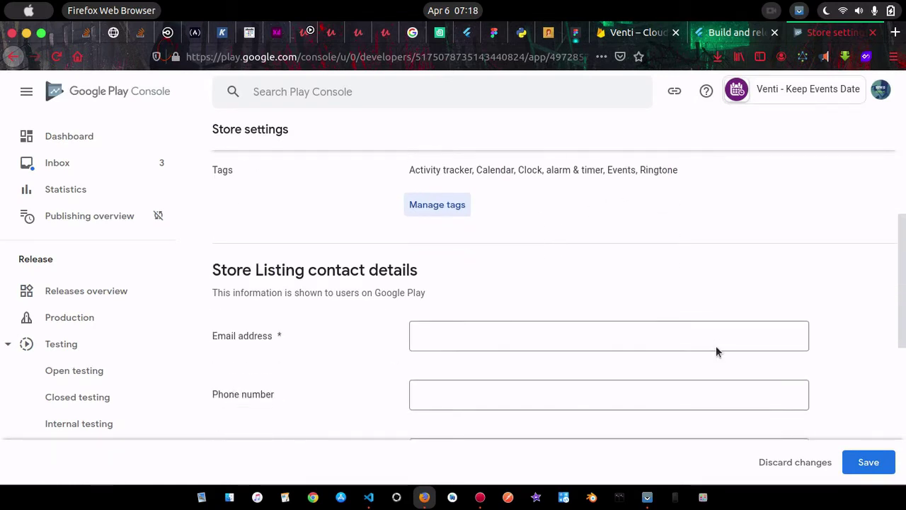
{"action": "left_click", "coordinate": [509, 308]}
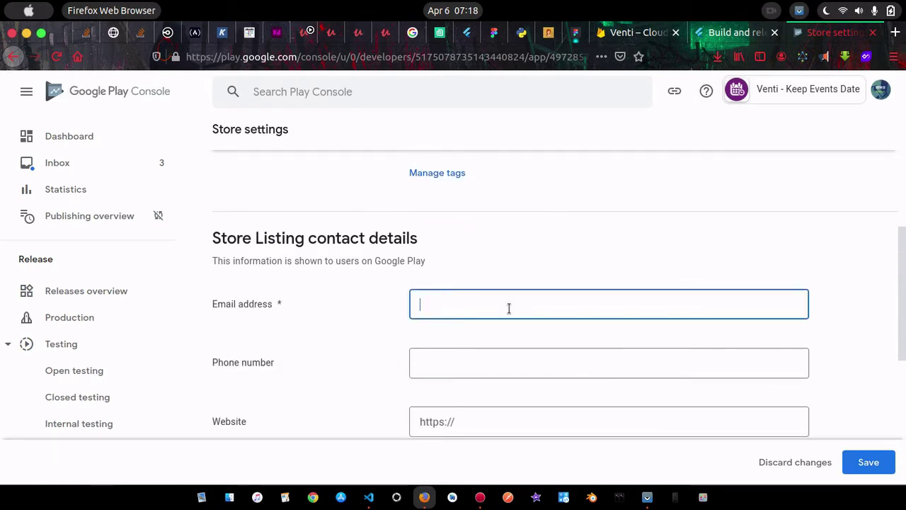
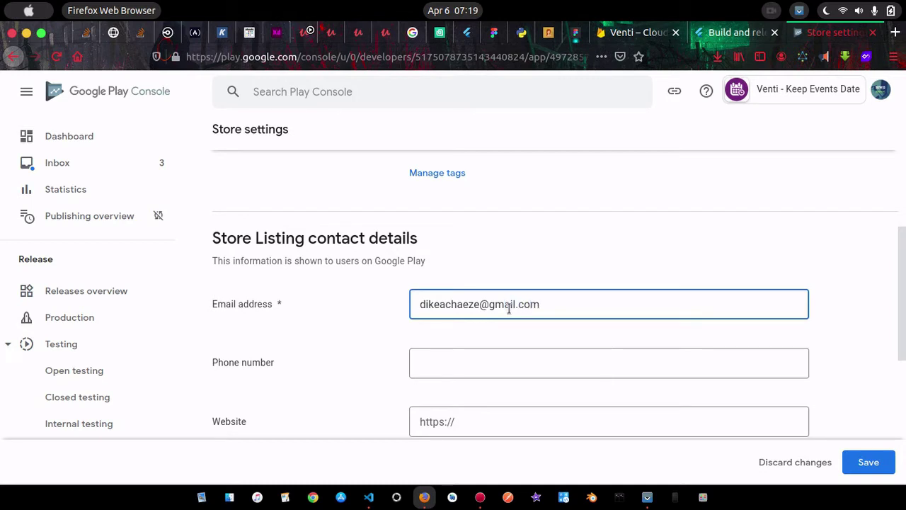
{"action": "scroll", "coordinate": [464, 361], "scroll_direction": "down", "scroll_amount": 3}
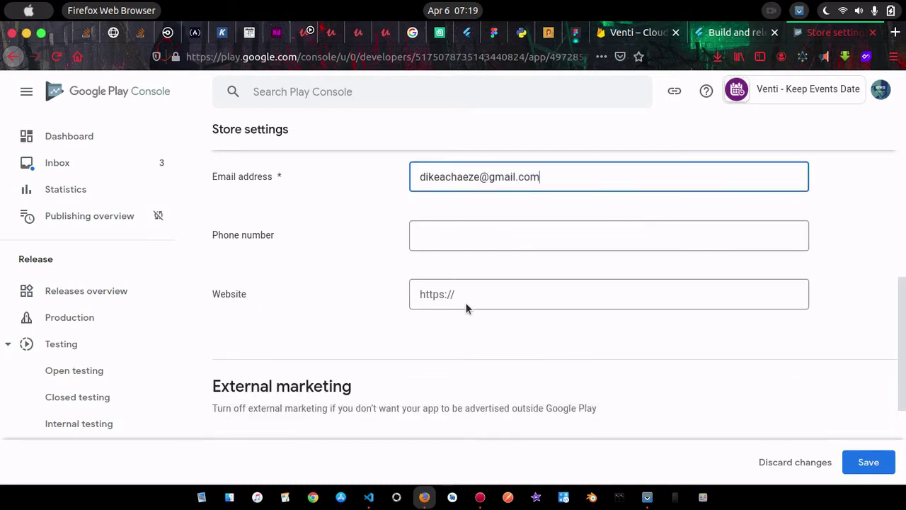
{"action": "left_click", "coordinate": [517, 302]}
{"action": "scroll", "coordinate": [518, 342], "scroll_direction": "down", "scroll_amount": 4}
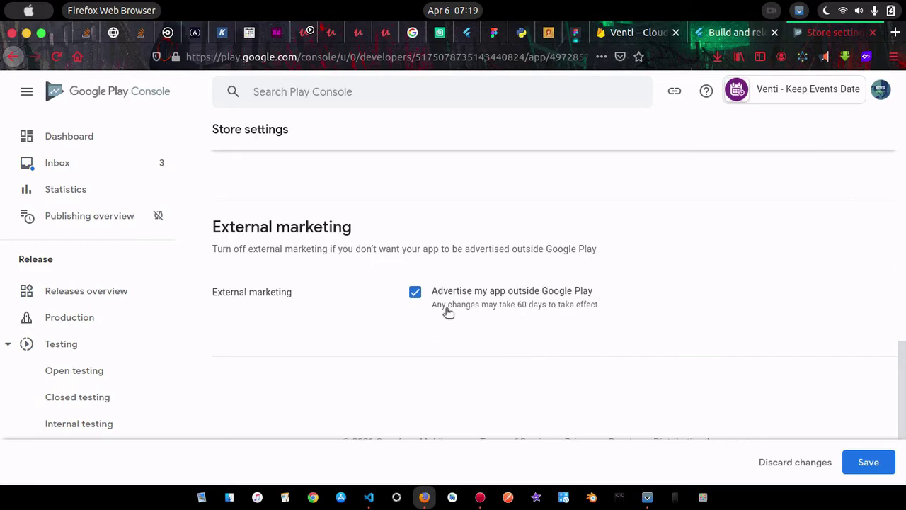
{"action": "scroll", "coordinate": [556, 331], "scroll_direction": "down", "scroll_amount": 1}
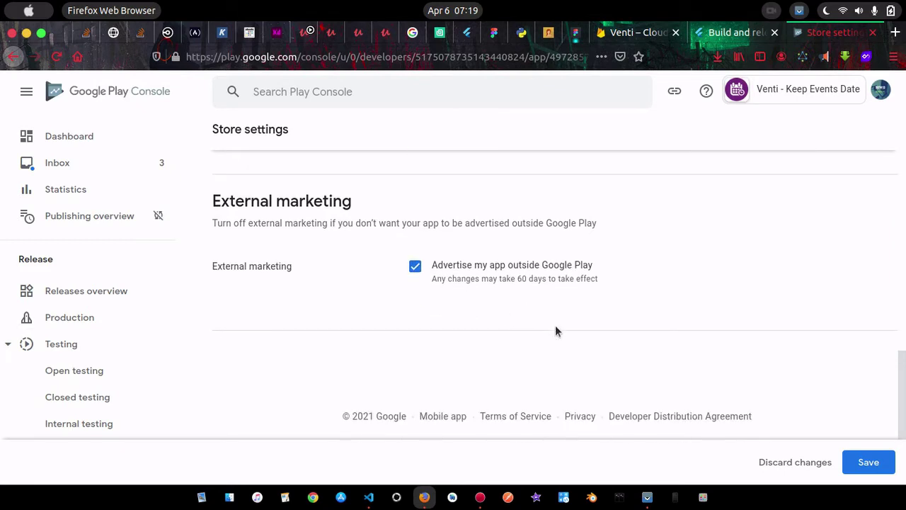
{"action": "left_click", "coordinate": [869, 462]}
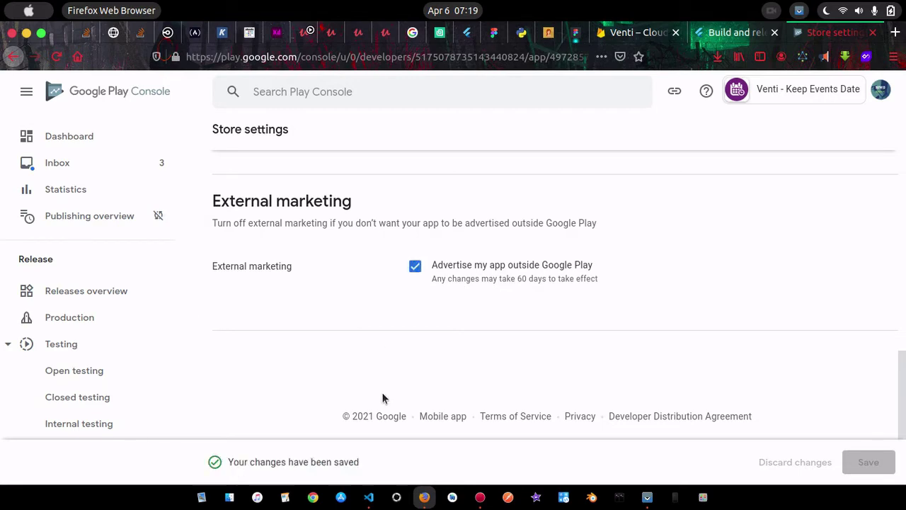
{"action": "scroll", "coordinate": [383, 399], "scroll_direction": "up", "scroll_amount": 10}
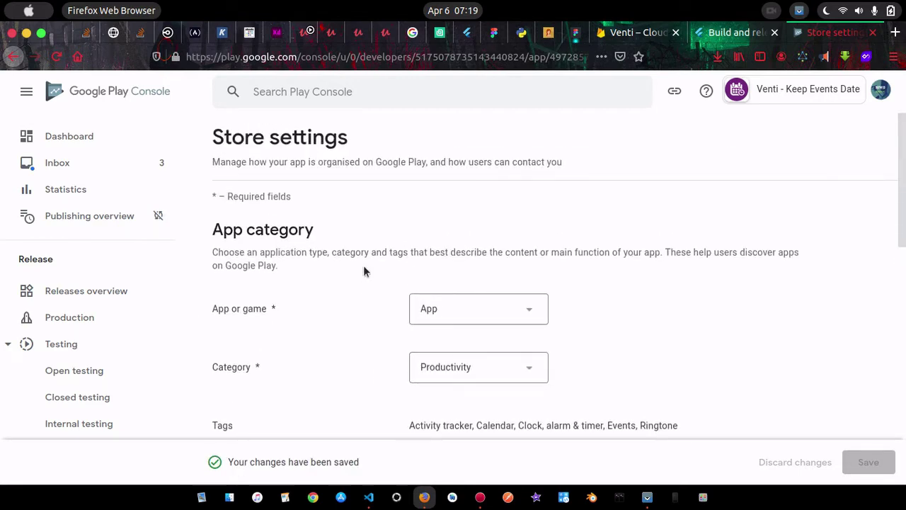
Set App access to 'All functionality is available without special access', save, and return to Dashboard
{"action": "left_click", "coordinate": [67, 135]}
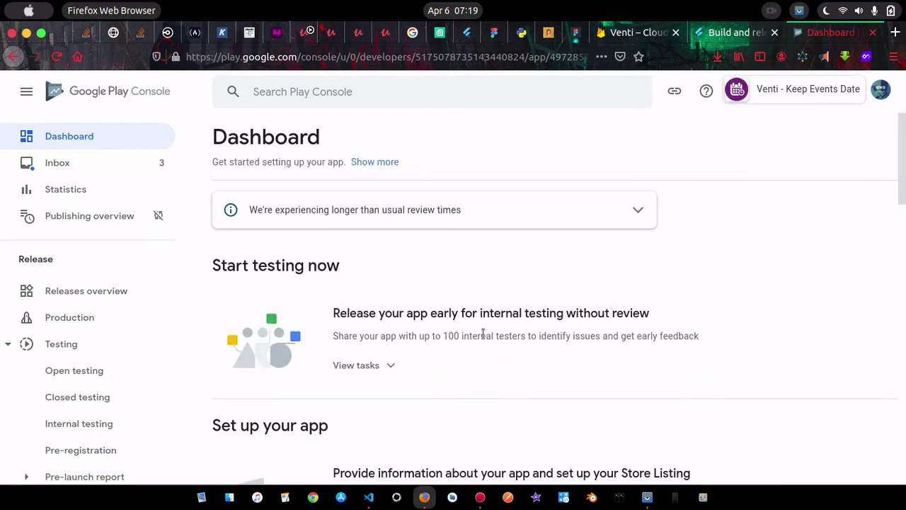
{"action": "scroll", "coordinate": [483, 338], "scroll_direction": "down", "scroll_amount": 5}
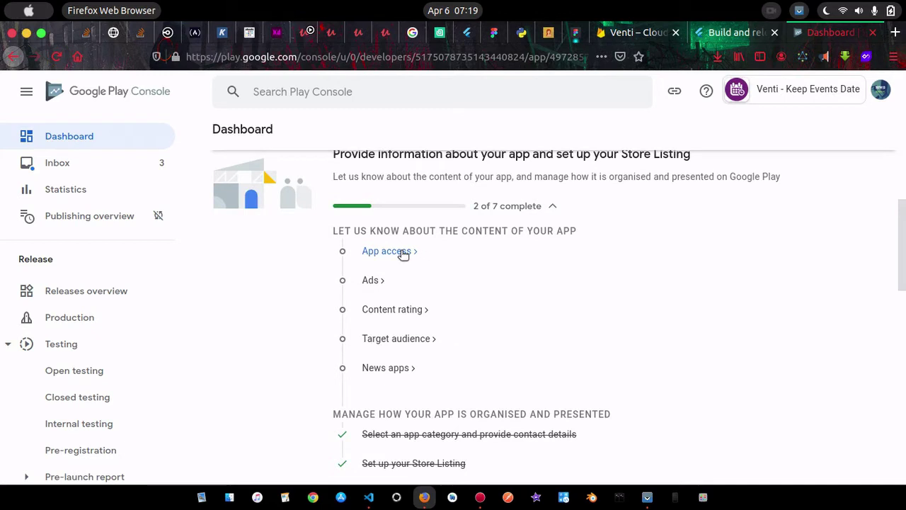
{"action": "left_click", "coordinate": [401, 252]}
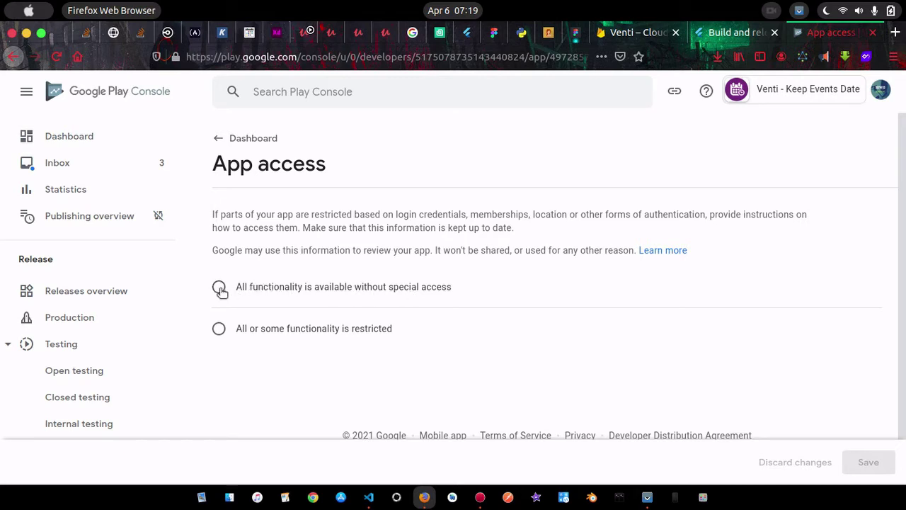
{"action": "left_click", "coordinate": [219, 286]}
{"action": "scroll", "coordinate": [618, 335], "scroll_direction": "down", "scroll_amount": 1}
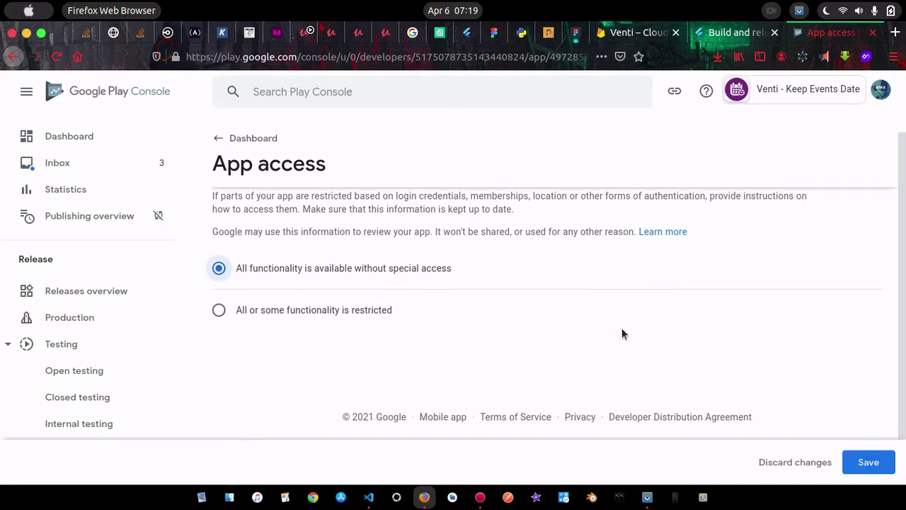
{"action": "left_click", "coordinate": [868, 464]}
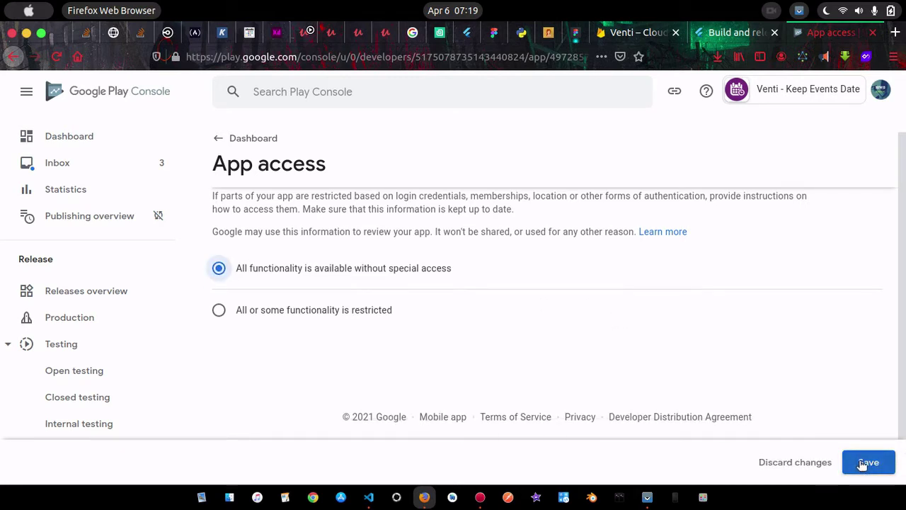
{"action": "left_click", "coordinate": [221, 141]}
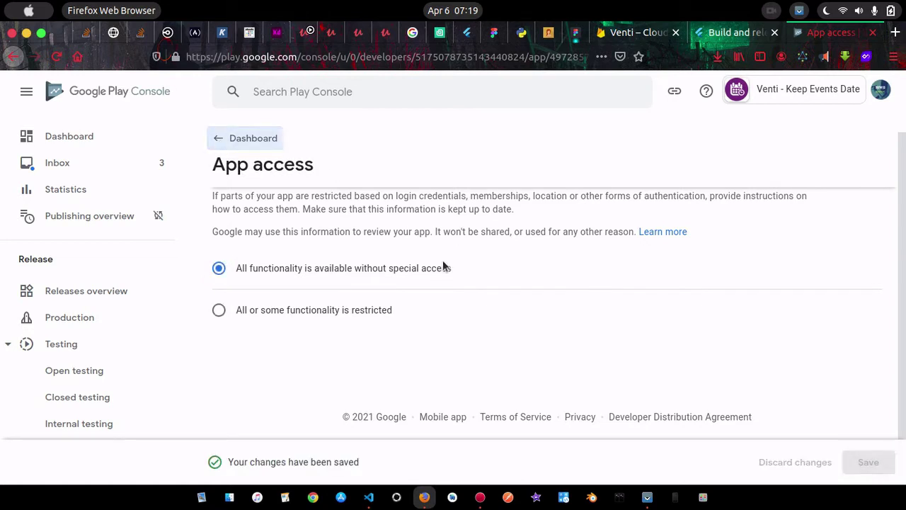
{"action": "left_click", "coordinate": [228, 139]}
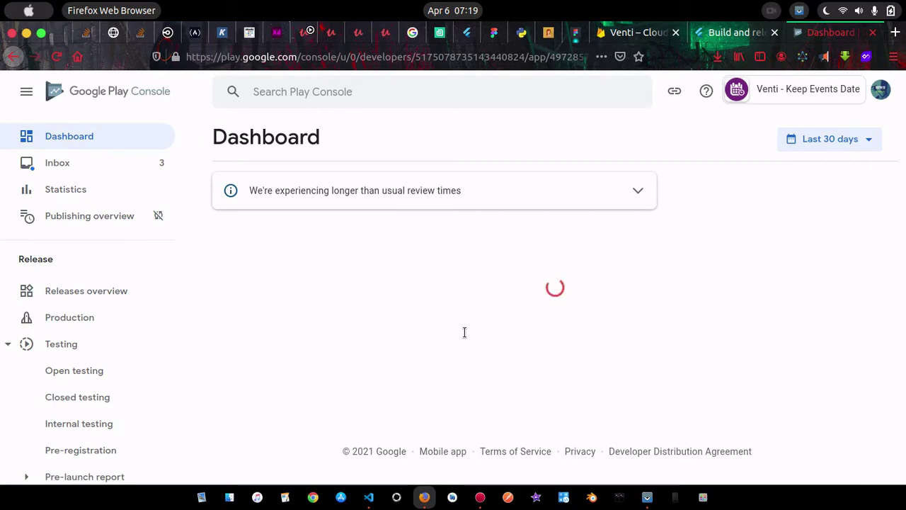
Answer 'No, my app does not contain ads' in the Ads declaration and save it
{"action": "scroll", "coordinate": [455, 402], "scroll_direction": "down", "scroll_amount": 5}
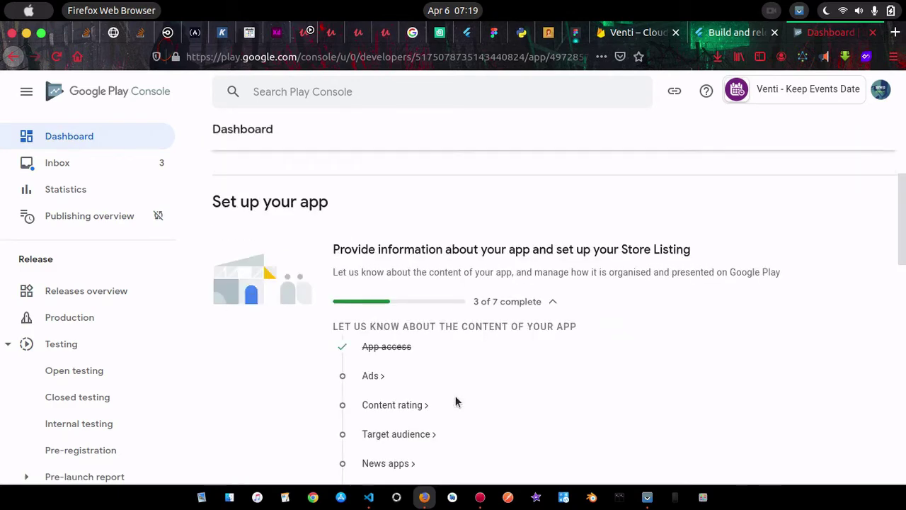
{"action": "left_click", "coordinate": [379, 219]}
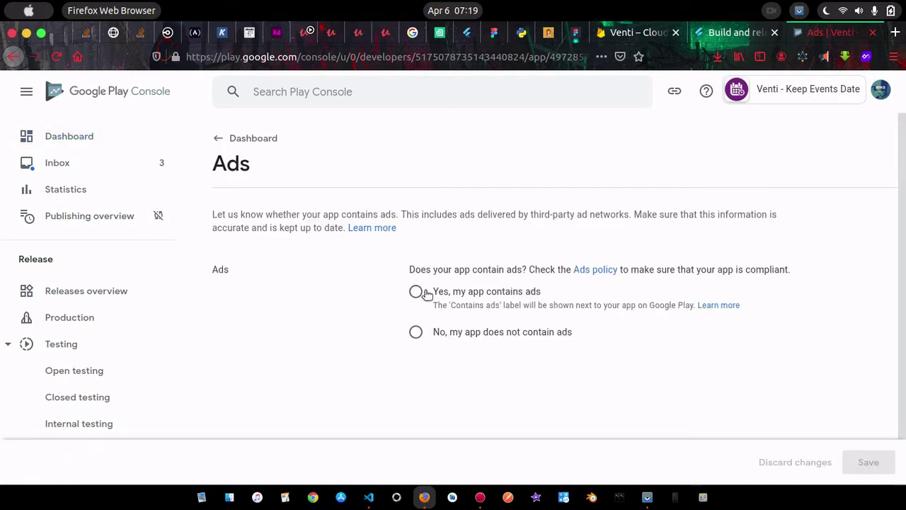
{"action": "left_click", "coordinate": [416, 332]}
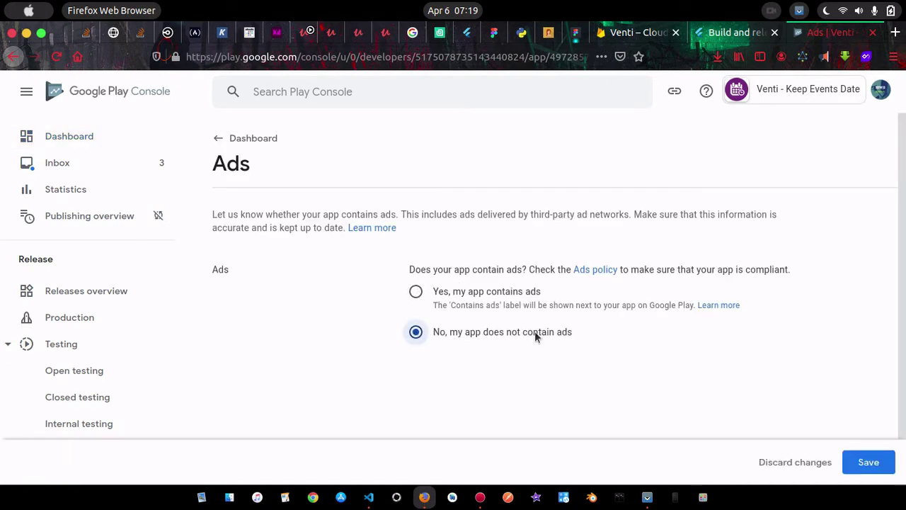
{"action": "left_click", "coordinate": [868, 462]}
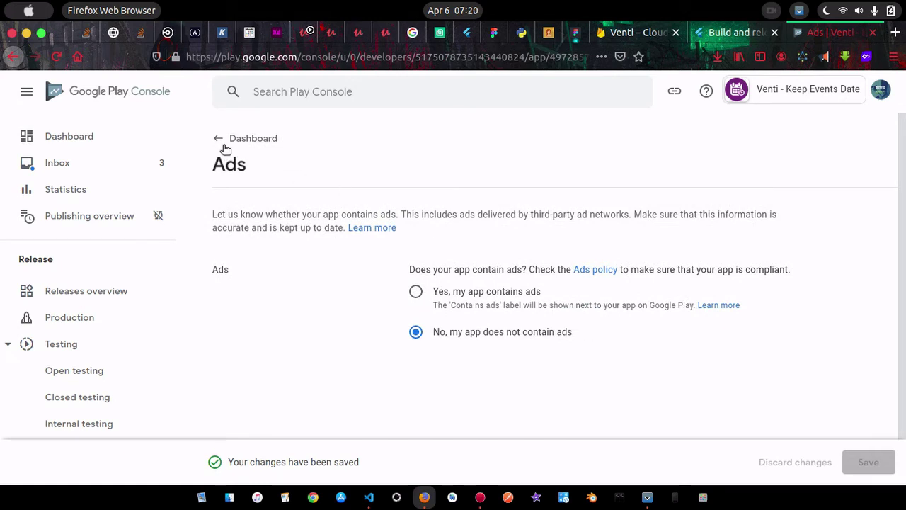
{"action": "left_click", "coordinate": [220, 138]}
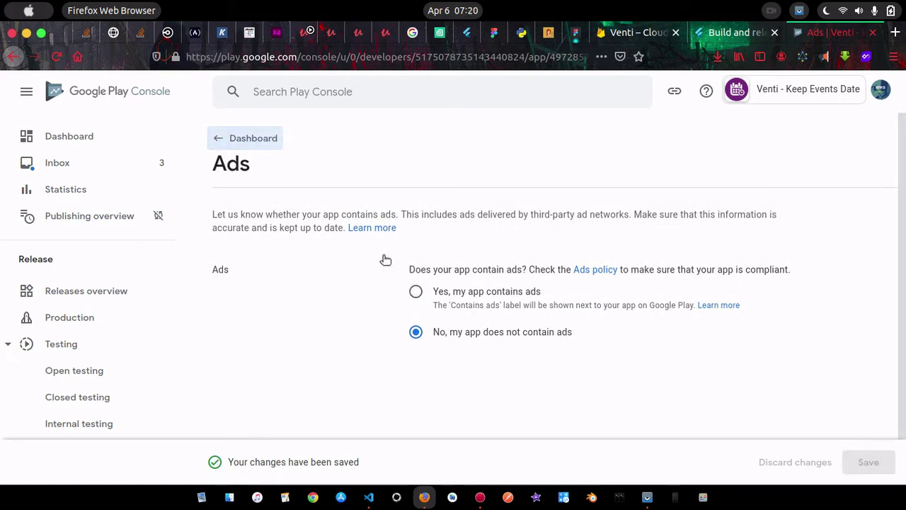
Return to the Dashboard, glance at the bundle build in VS Code, and scroll to the setup checklist
{"action": "left_click", "coordinate": [234, 139]}
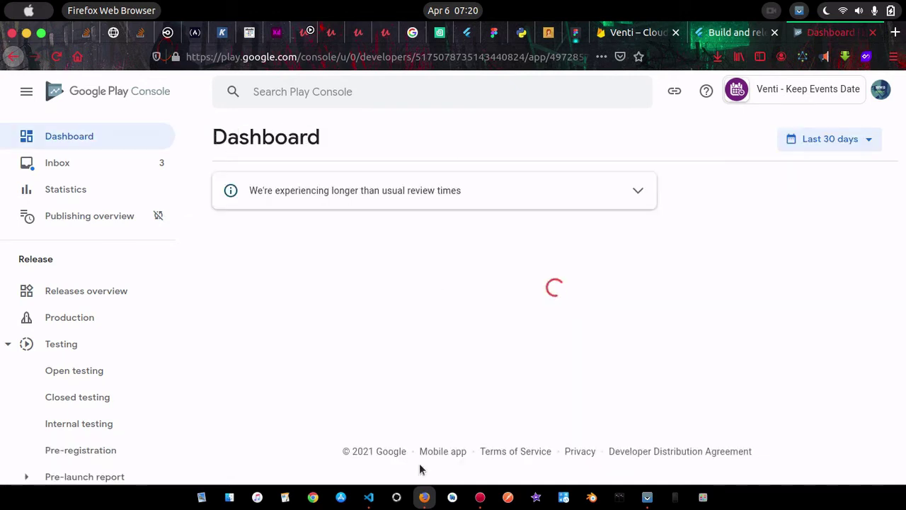
{"action": "left_click", "coordinate": [368, 499]}
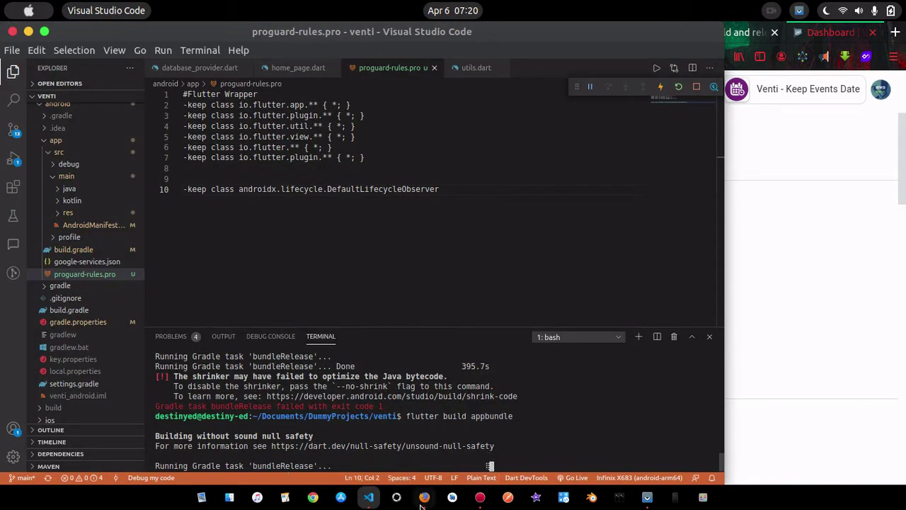
{"action": "key", "text": "alt+Tab"}
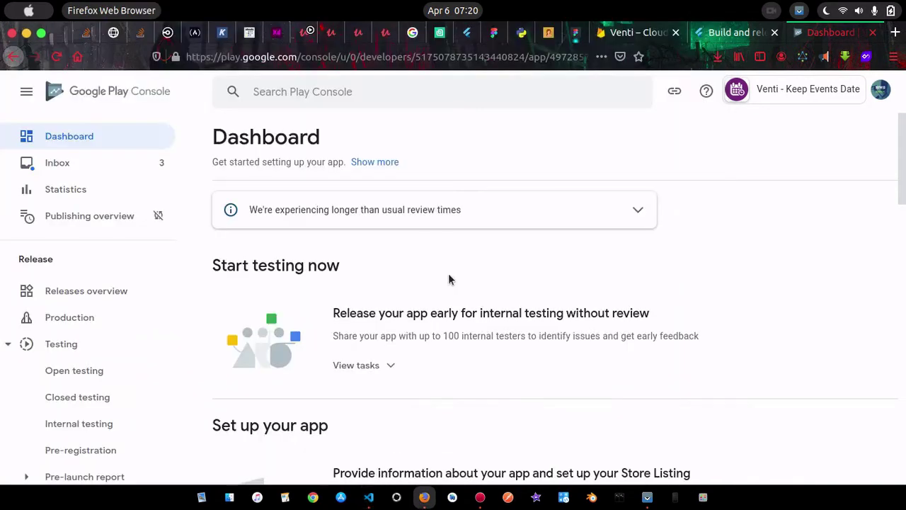
{"action": "scroll", "coordinate": [533, 384], "scroll_direction": "down", "scroll_amount": 3}
{"action": "scroll", "coordinate": [533, 384], "scroll_direction": "down", "scroll_amount": 3}
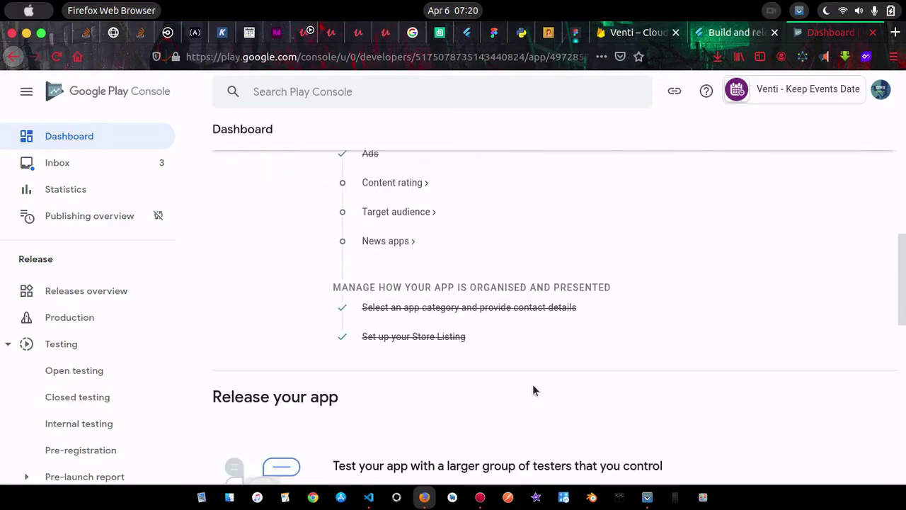
Start the Content rating questionnaire and enter the contact e-mail address
{"action": "left_click", "coordinate": [394, 184]}
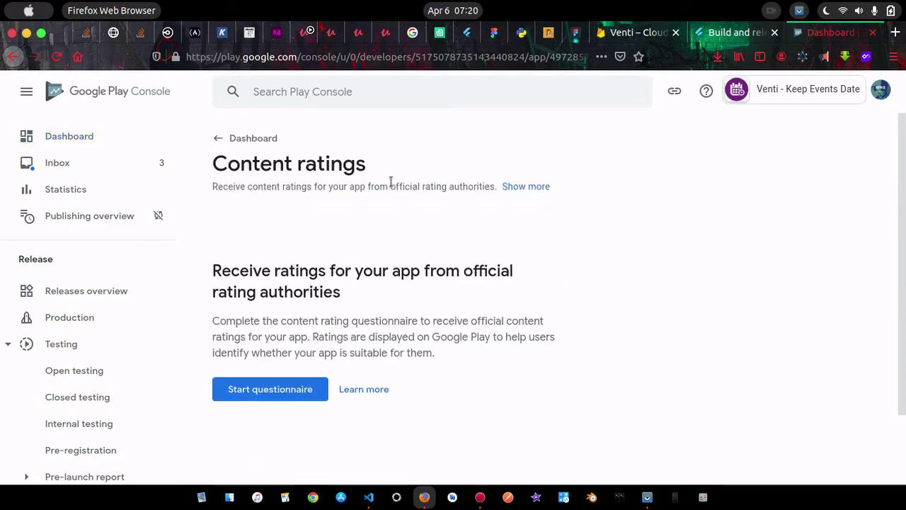
{"action": "left_click", "coordinate": [277, 376]}
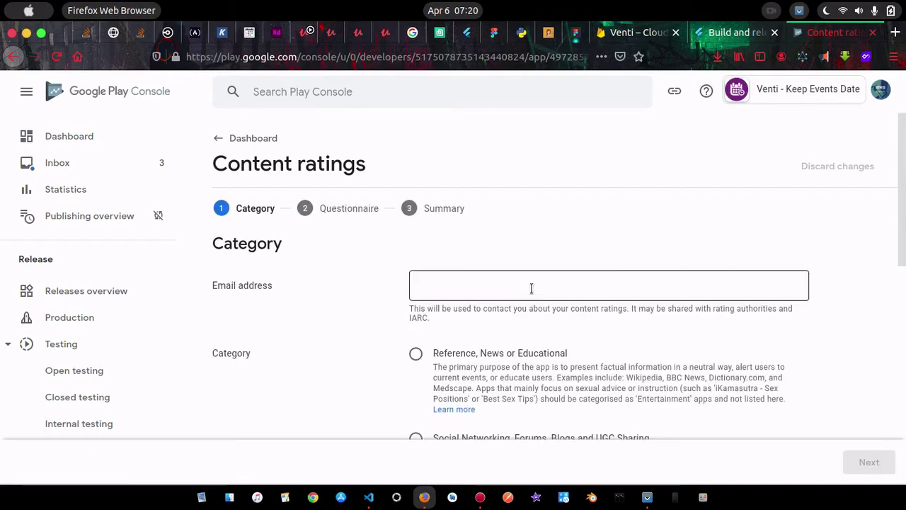
{"action": "left_click", "coordinate": [502, 286]}
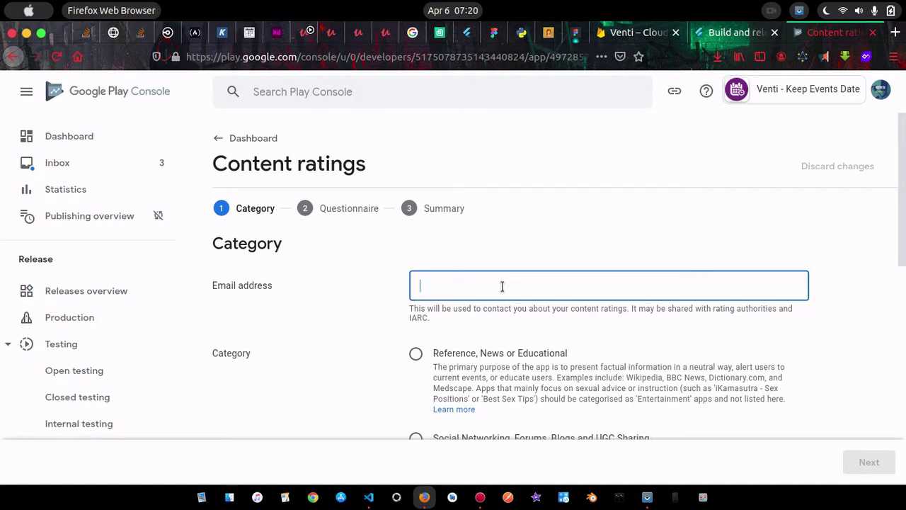
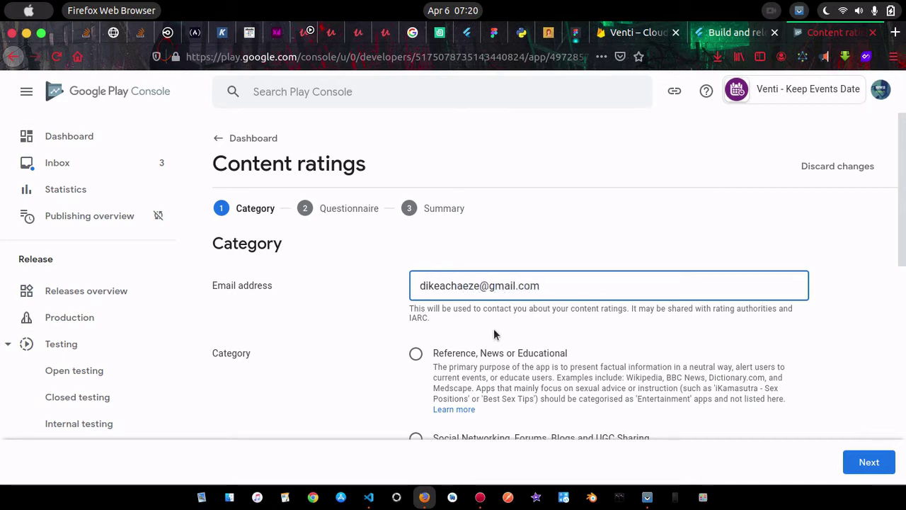
Choose the 'Utility, Productivity, Communication or Other' category and move on to the questionnaire
{"action": "scroll", "coordinate": [495, 276], "scroll_direction": "down", "scroll_amount": 3}
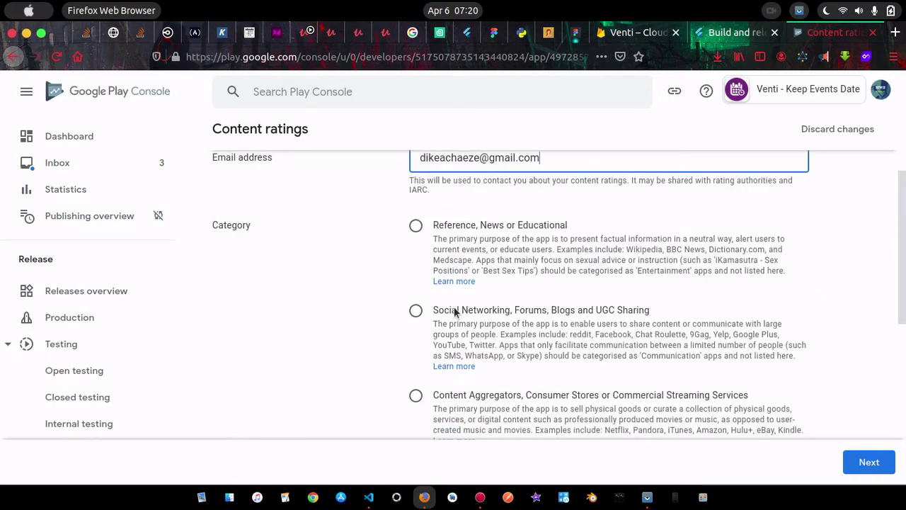
{"action": "scroll", "coordinate": [548, 344], "scroll_direction": "down", "scroll_amount": 2}
{"action": "scroll", "coordinate": [547, 345], "scroll_direction": "down", "scroll_amount": 1}
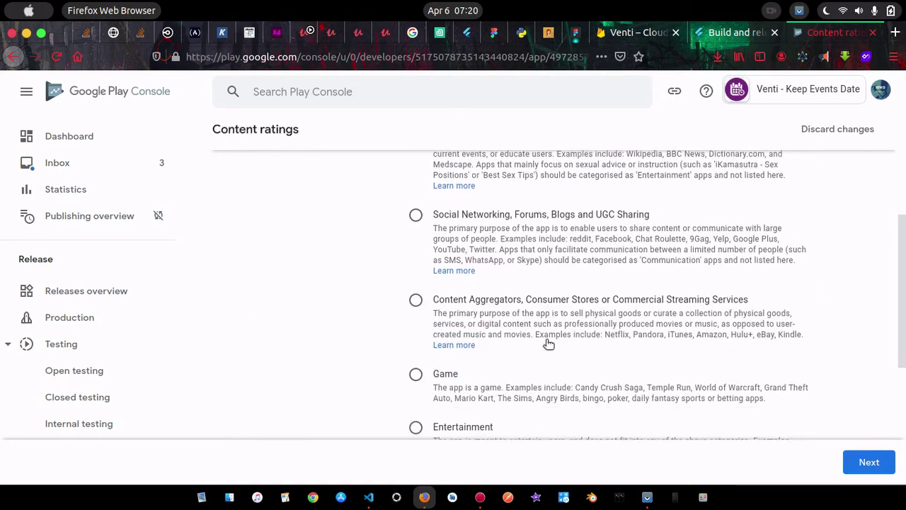
{"action": "scroll", "coordinate": [487, 365], "scroll_direction": "down", "scroll_amount": 3}
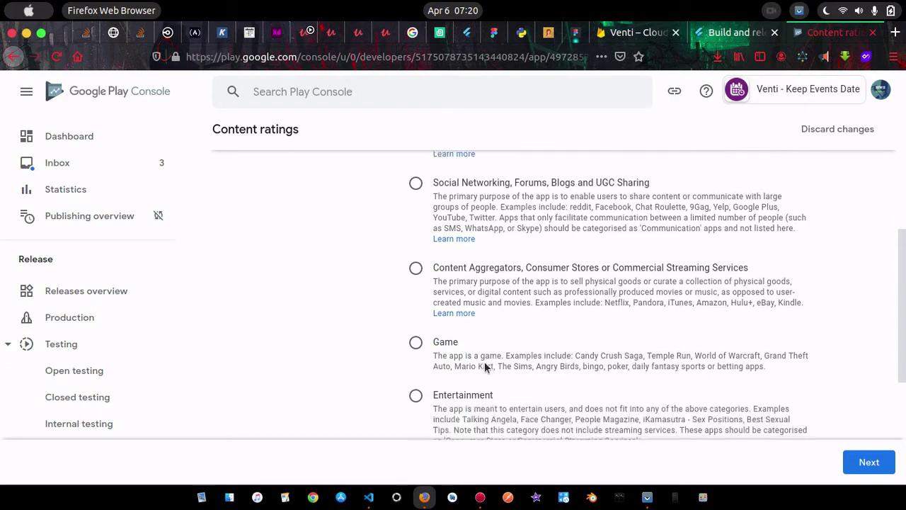
{"action": "scroll", "coordinate": [487, 365], "scroll_direction": "down", "scroll_amount": 2}
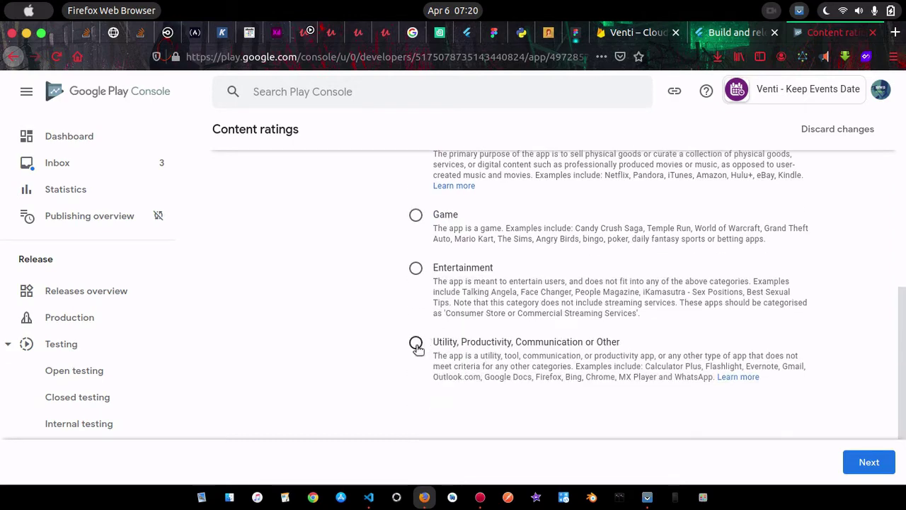
{"action": "left_click", "coordinate": [416, 342]}
{"action": "scroll", "coordinate": [514, 368], "scroll_direction": "down", "scroll_amount": 3}
{"action": "scroll", "coordinate": [514, 368], "scroll_direction": "up", "scroll_amount": 6}
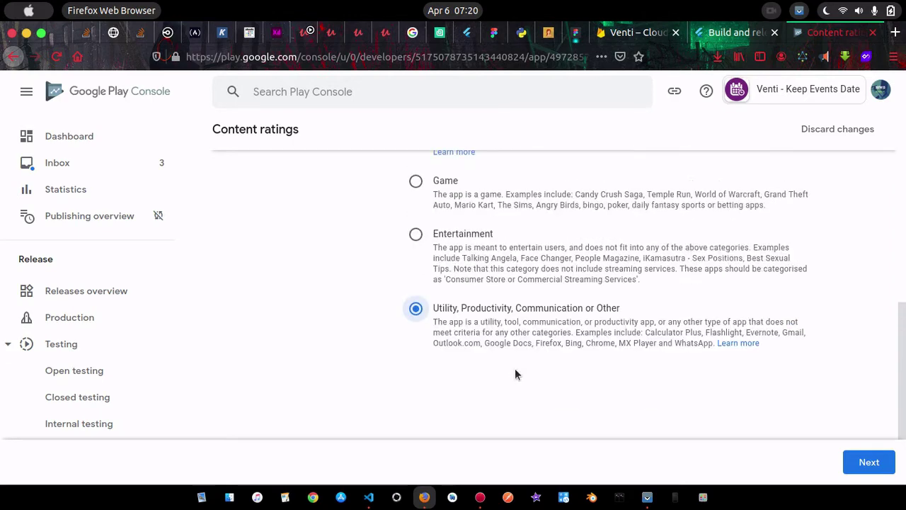
{"action": "scroll", "coordinate": [516, 373], "scroll_direction": "down", "scroll_amount": 5}
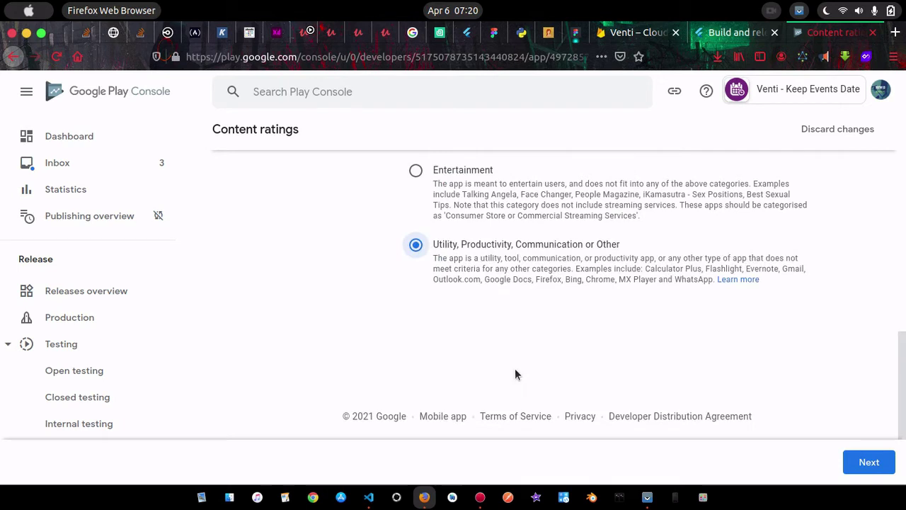
{"action": "left_click", "coordinate": [869, 462]}
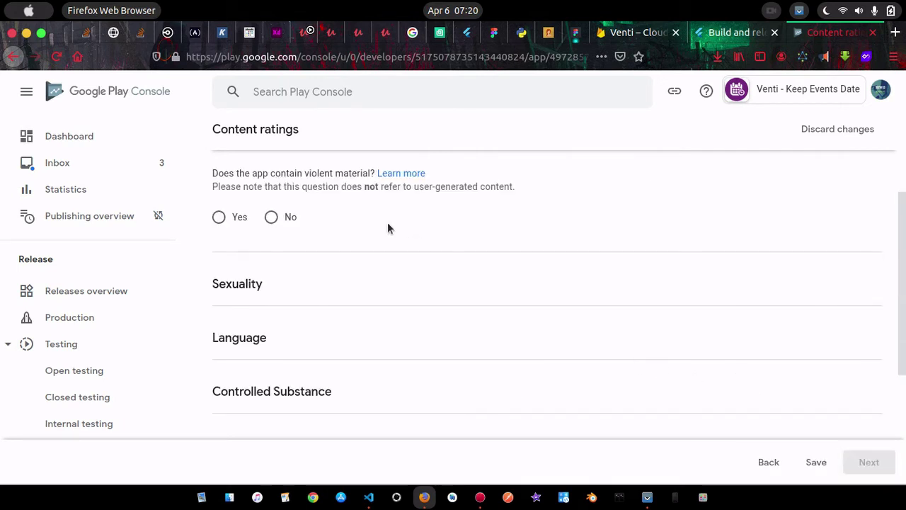
Answer No to the violence, sexuality, language, controlled substance and age-restricted products questions
{"action": "left_click", "coordinate": [219, 218]}
{"action": "left_click", "coordinate": [271, 217]}
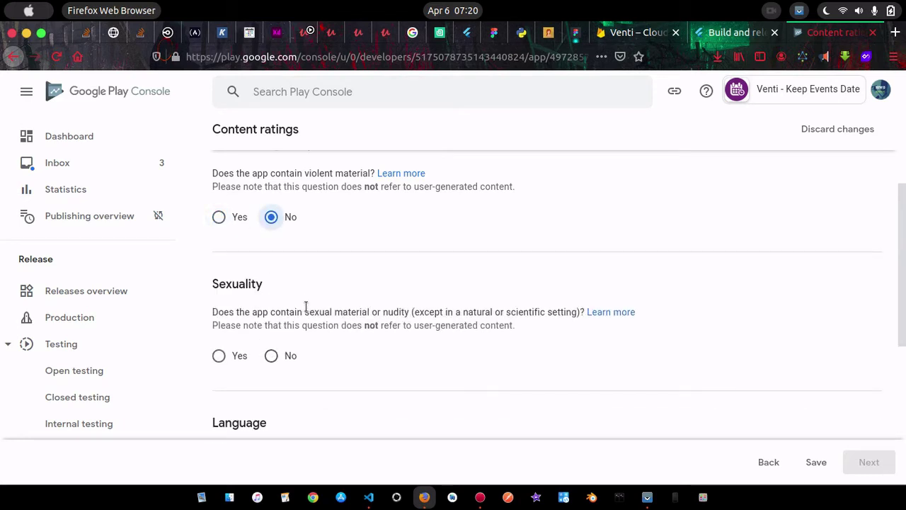
{"action": "scroll", "coordinate": [306, 309], "scroll_direction": "down", "scroll_amount": 4}
{"action": "left_click", "coordinate": [271, 228]}
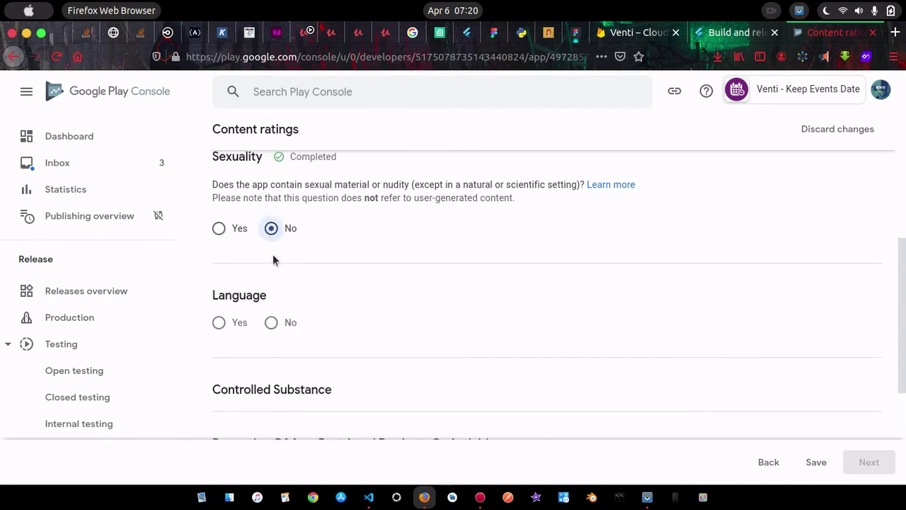
{"action": "left_click", "coordinate": [271, 366]}
{"action": "scroll", "coordinate": [346, 375], "scroll_direction": "down", "scroll_amount": 5}
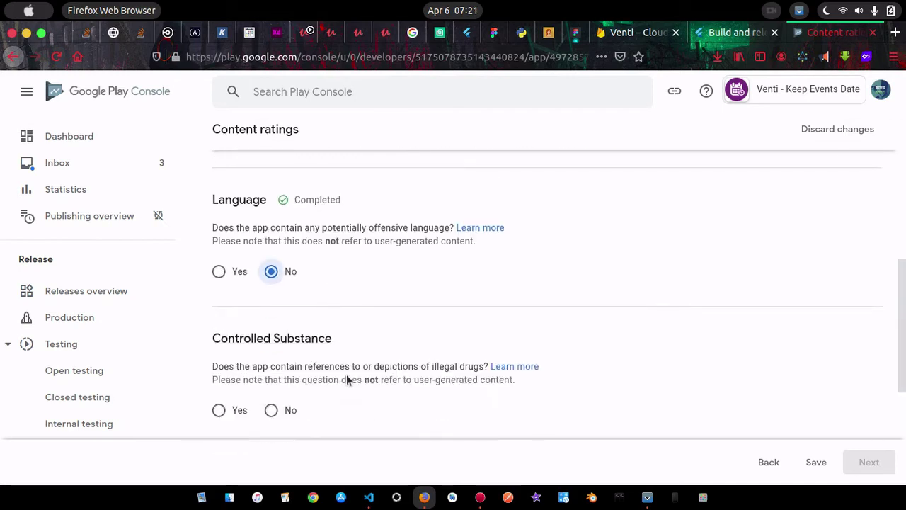
{"action": "left_click", "coordinate": [275, 317]}
{"action": "scroll", "coordinate": [327, 336], "scroll_direction": "down", "scroll_amount": 3}
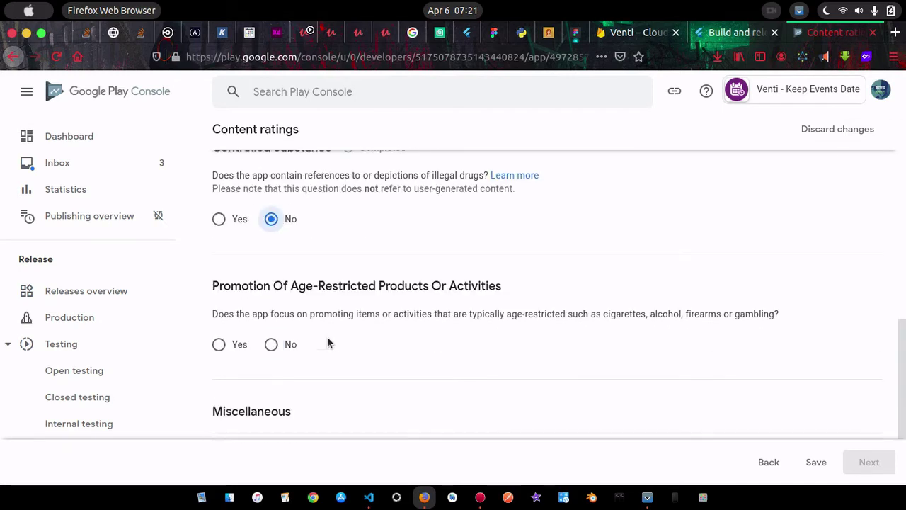
{"action": "left_click", "coordinate": [271, 282]}
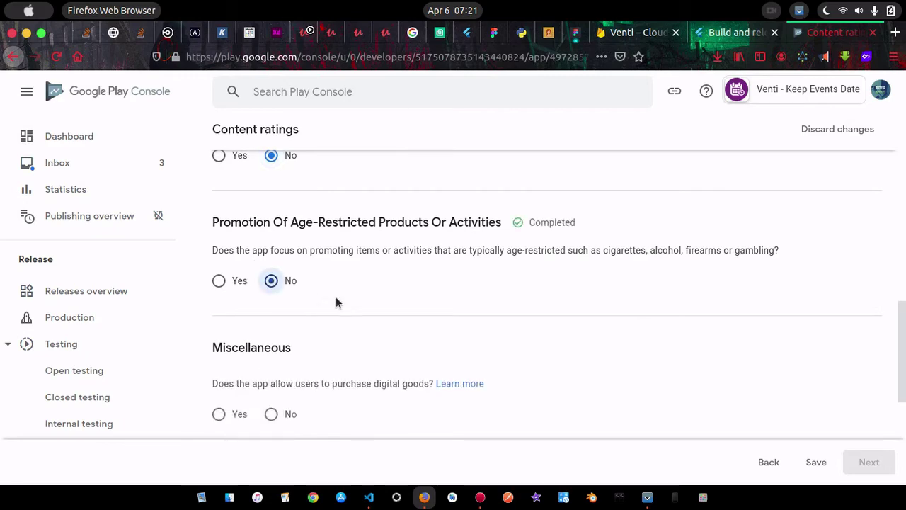
Answer No to user interaction, location sharing, digital goods, Nazi symbols and web browser, then save and continue
{"action": "scroll", "coordinate": [347, 308], "scroll_direction": "down", "scroll_amount": 3}
{"action": "left_click", "coordinate": [279, 291]}
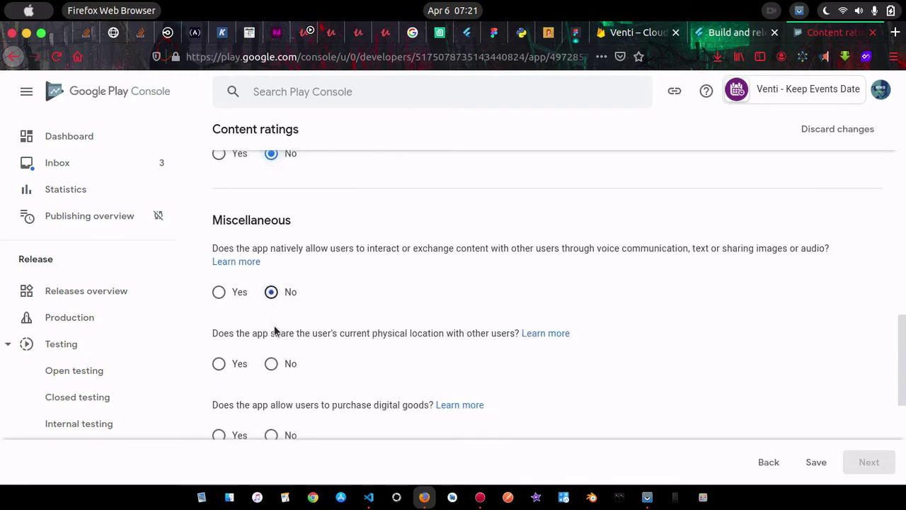
{"action": "left_click", "coordinate": [272, 364]}
{"action": "scroll", "coordinate": [351, 366], "scroll_direction": "down", "scroll_amount": 3}
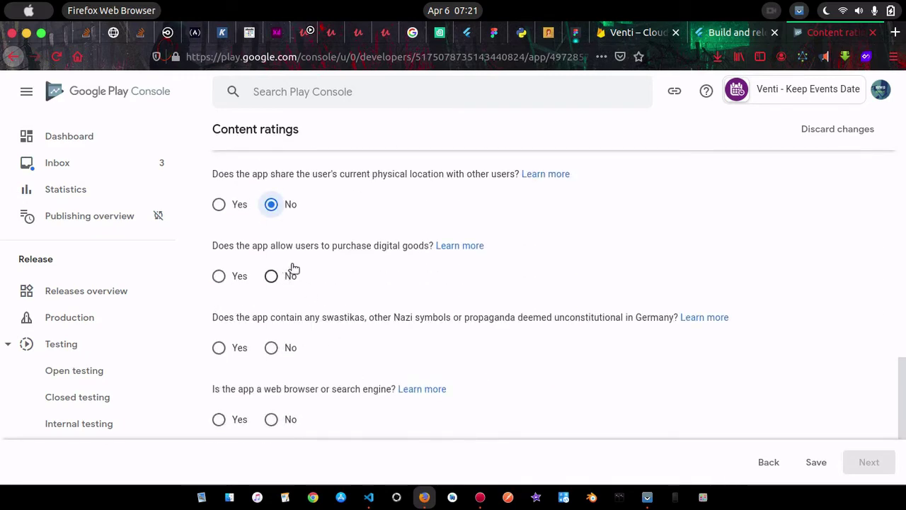
{"action": "left_click", "coordinate": [273, 277]}
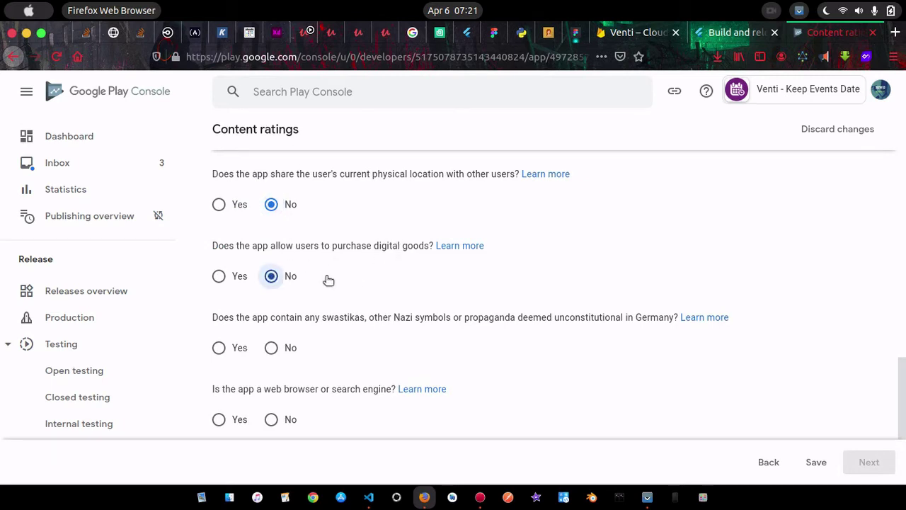
{"action": "scroll", "coordinate": [354, 277], "scroll_direction": "up", "scroll_amount": 2}
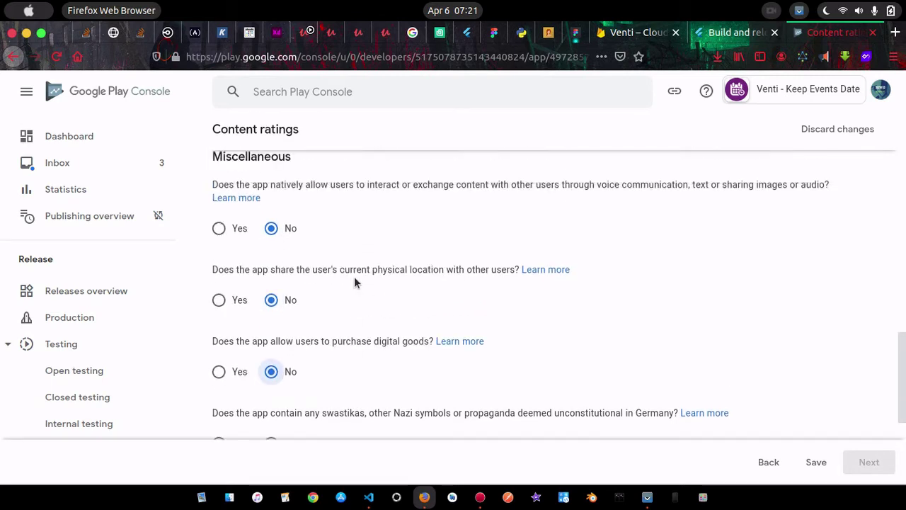
{"action": "scroll", "coordinate": [354, 282], "scroll_direction": "down", "scroll_amount": 1}
{"action": "scroll", "coordinate": [354, 281], "scroll_direction": "down", "scroll_amount": 3}
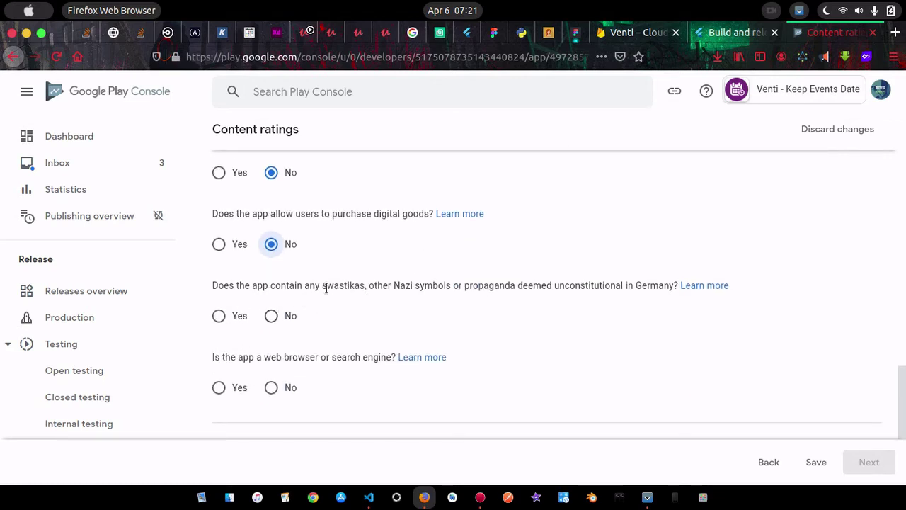
{"action": "left_click", "coordinate": [273, 319]}
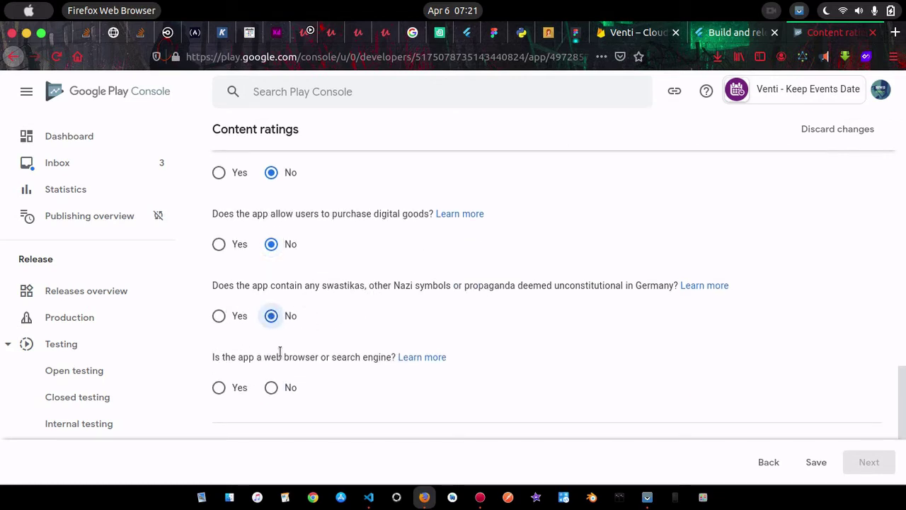
{"action": "left_click", "coordinate": [272, 389]}
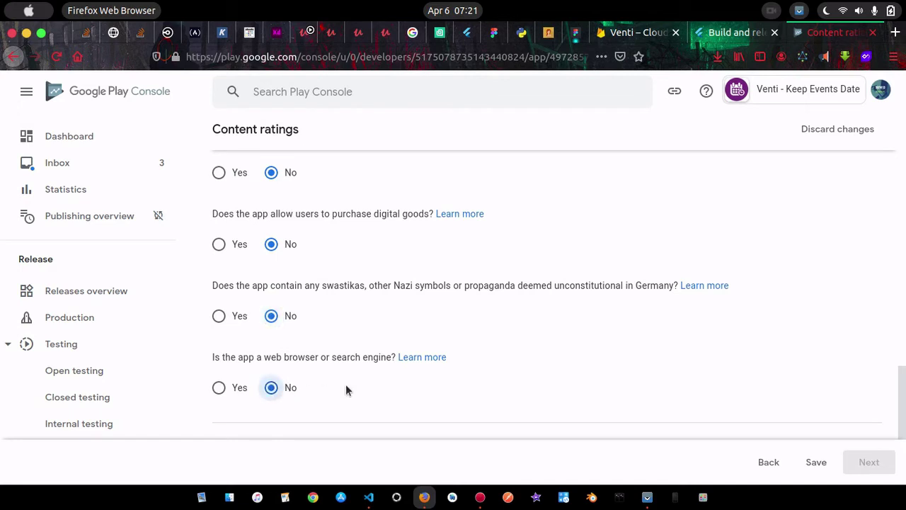
{"action": "scroll", "coordinate": [345, 390], "scroll_direction": "down", "scroll_amount": 3}
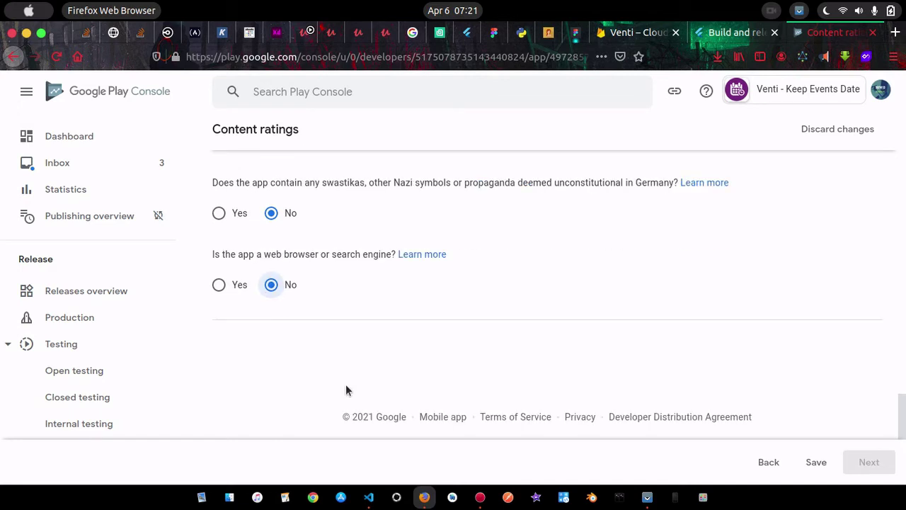
{"action": "left_click", "coordinate": [811, 462]}
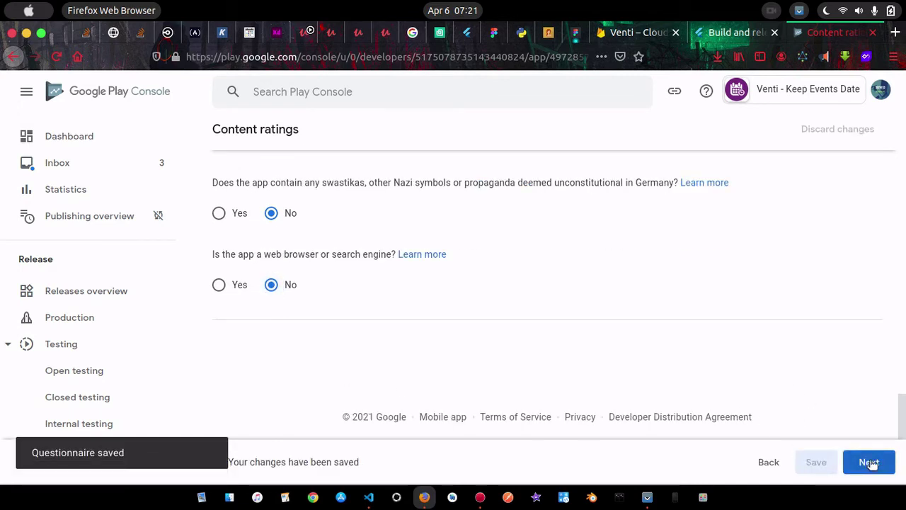
{"action": "left_click", "coordinate": [868, 462]}
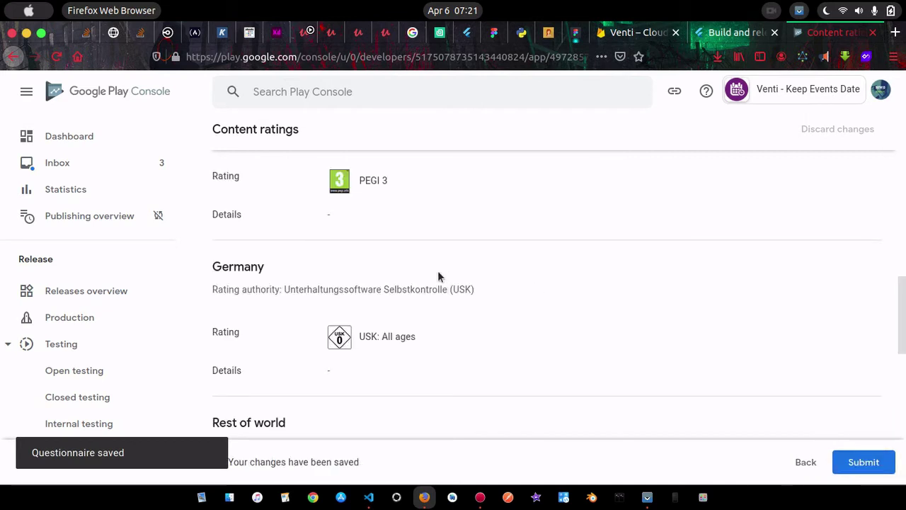
Submit the content ratings from the summary page and go back to the Dashboard
{"action": "scroll", "coordinate": [437, 338], "scroll_direction": "down", "scroll_amount": 5}
{"action": "scroll", "coordinate": [436, 333], "scroll_direction": "down", "scroll_amount": 5}
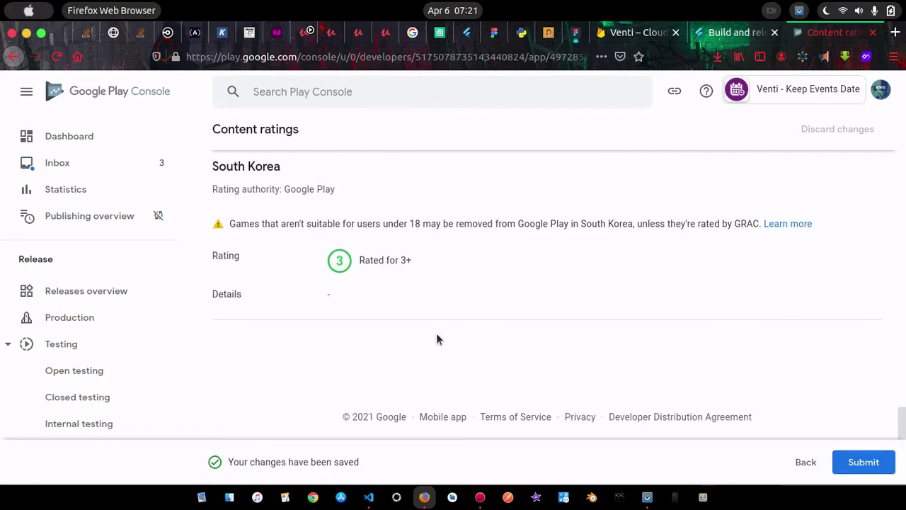
{"action": "scroll", "coordinate": [416, 275], "scroll_direction": "up", "scroll_amount": 10}
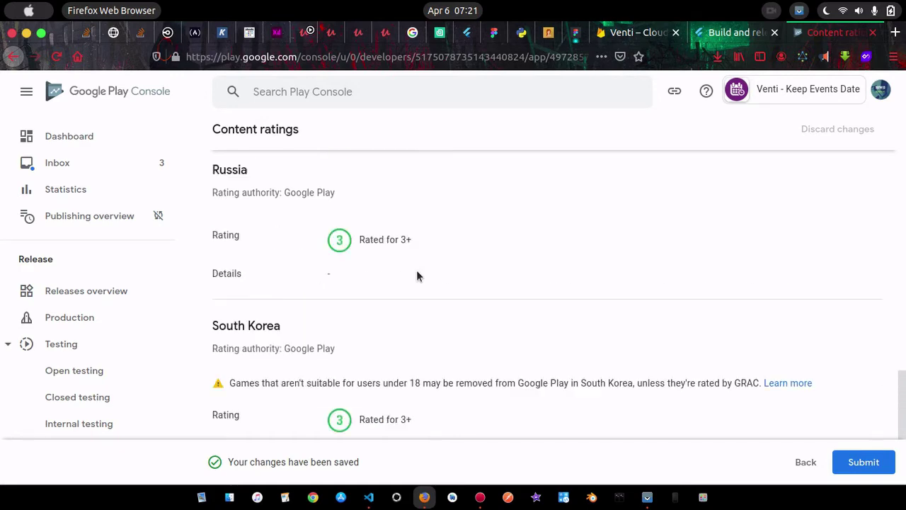
{"action": "scroll", "coordinate": [416, 270], "scroll_direction": "up", "scroll_amount": 4}
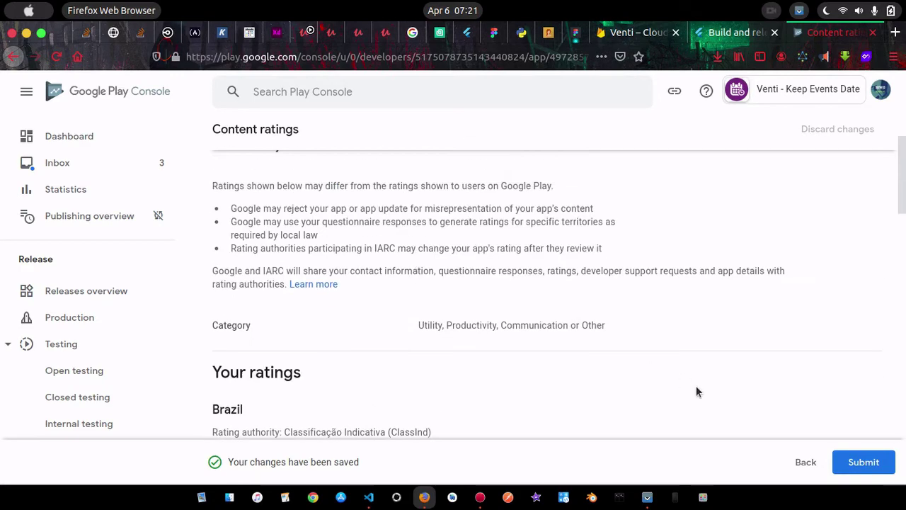
{"action": "scroll", "coordinate": [696, 386], "scroll_direction": "up", "scroll_amount": 2}
{"action": "left_click", "coordinate": [864, 461]}
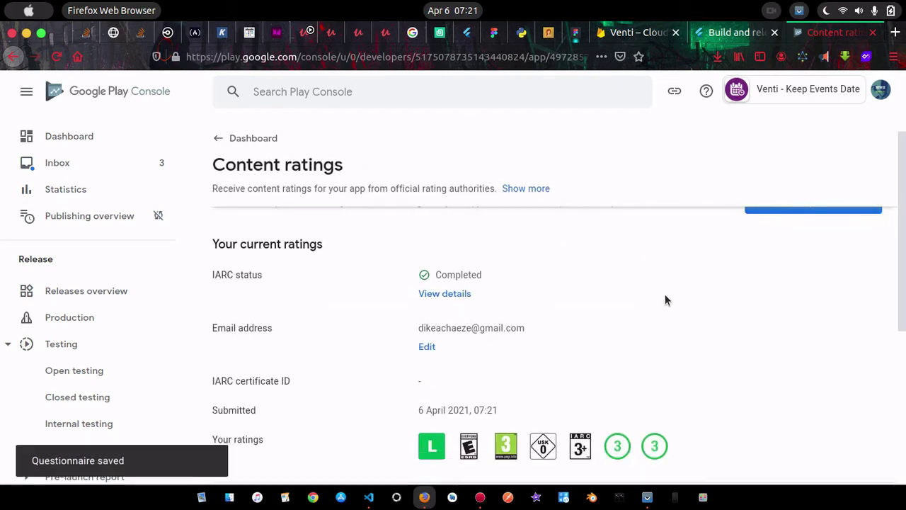
{"action": "left_click", "coordinate": [239, 144]}
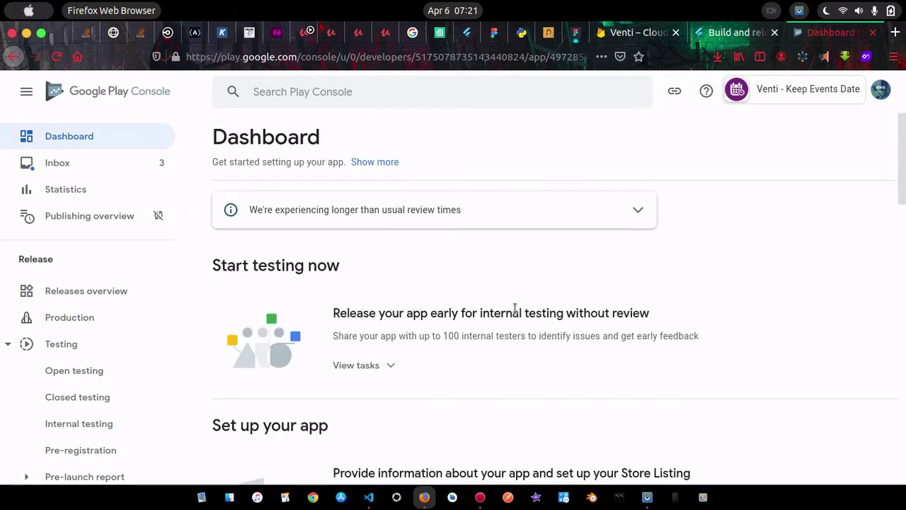
In the Target audience task, tick the 13-15, 16-17 and 18 and over age groups
{"action": "scroll", "coordinate": [514, 308], "scroll_direction": "down", "scroll_amount": 10}
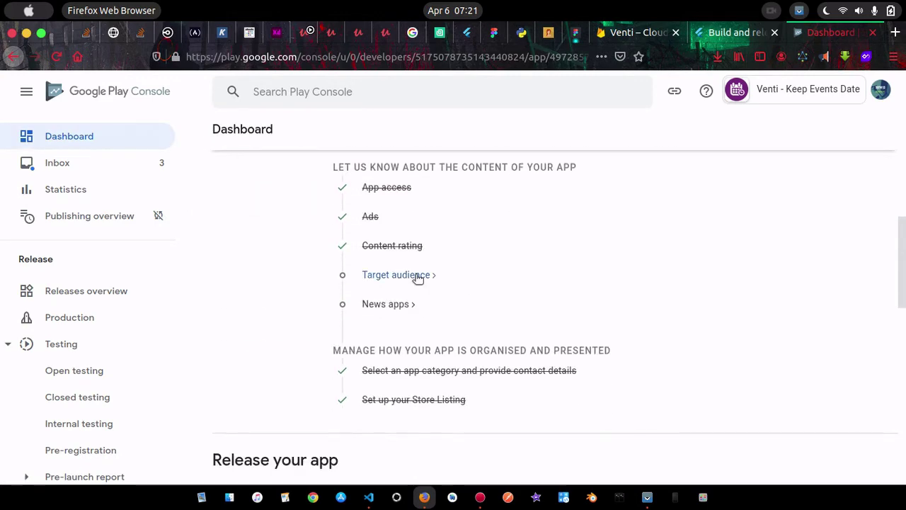
{"action": "left_click", "coordinate": [381, 275]}
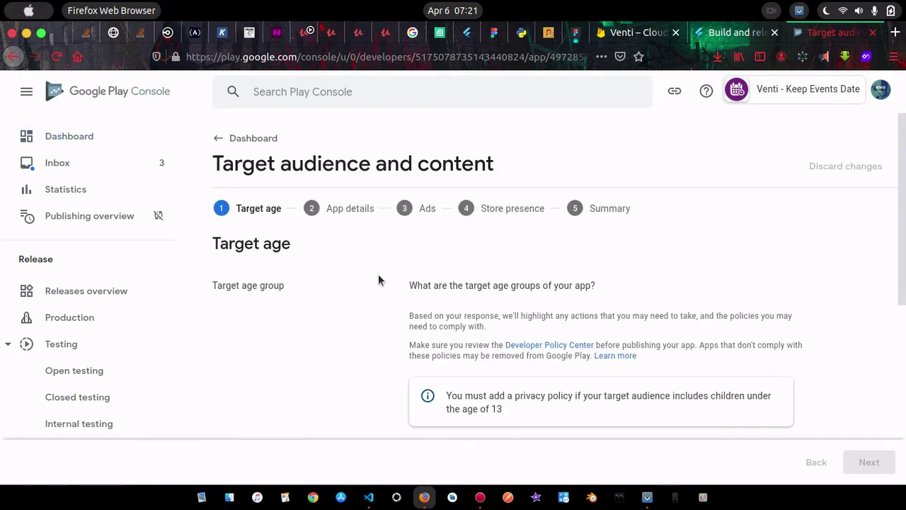
{"action": "scroll", "coordinate": [506, 305], "scroll_direction": "down", "scroll_amount": 2}
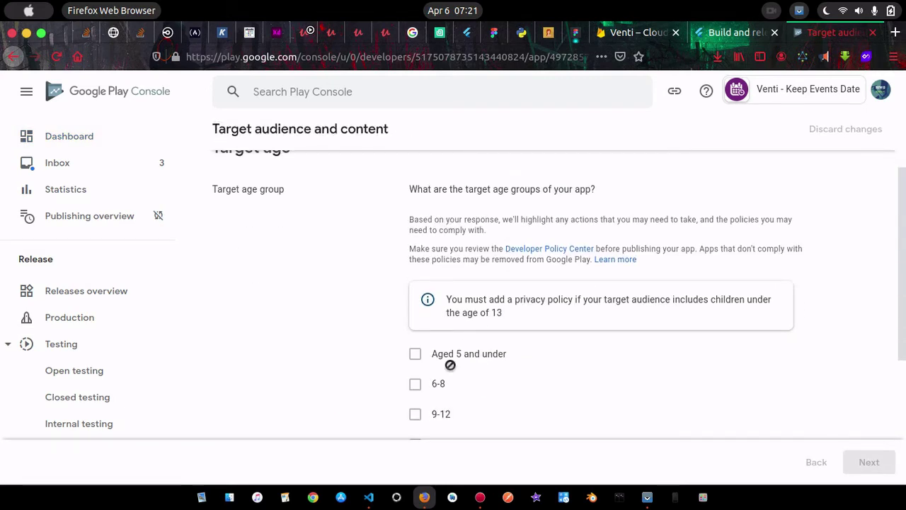
{"action": "scroll", "coordinate": [449, 364], "scroll_direction": "down", "scroll_amount": 1}
{"action": "scroll", "coordinate": [450, 364], "scroll_direction": "down", "scroll_amount": 2}
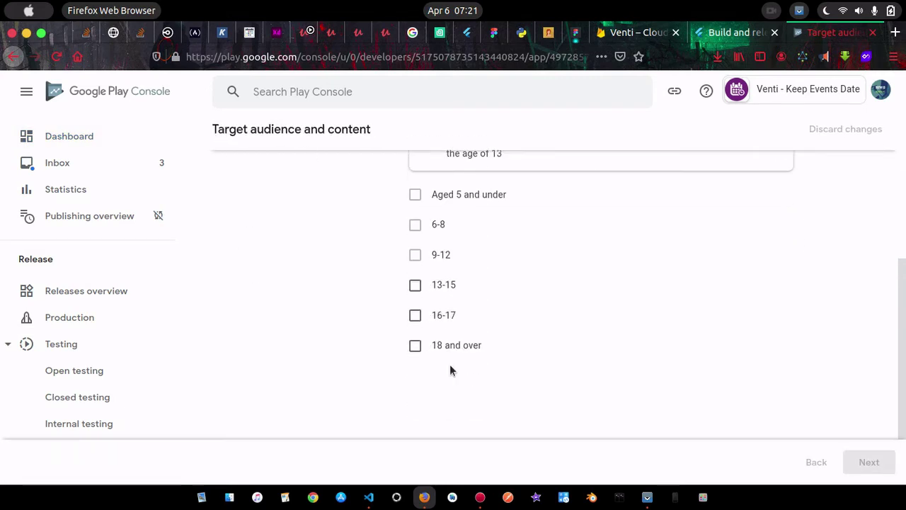
{"action": "left_click", "coordinate": [415, 286]}
{"action": "left_click", "coordinate": [416, 316]}
{"action": "left_click", "coordinate": [415, 346]}
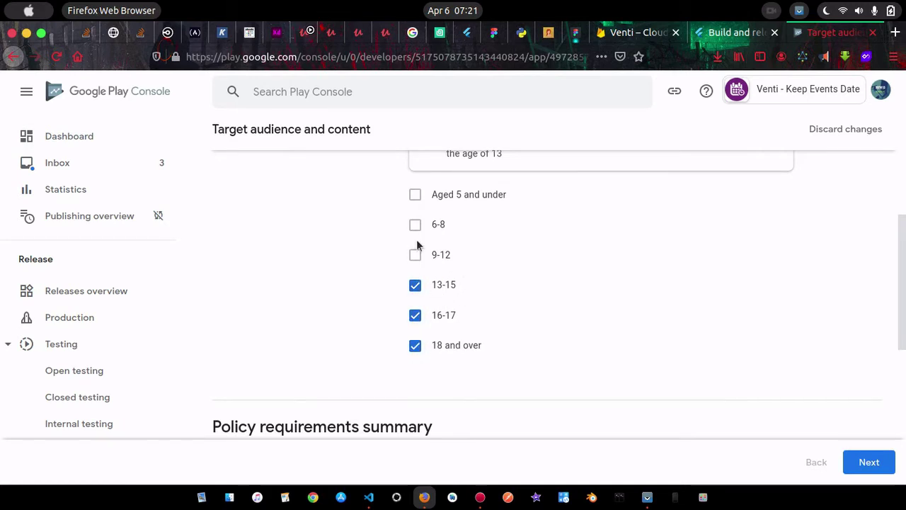
{"action": "scroll", "coordinate": [484, 255], "scroll_direction": "up", "scroll_amount": 5}
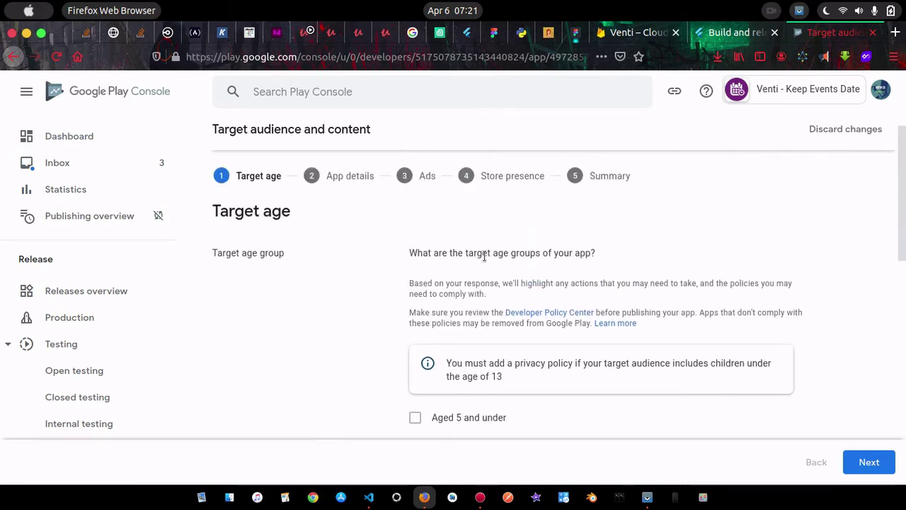
{"action": "scroll", "coordinate": [484, 255], "scroll_direction": "down", "scroll_amount": 1}
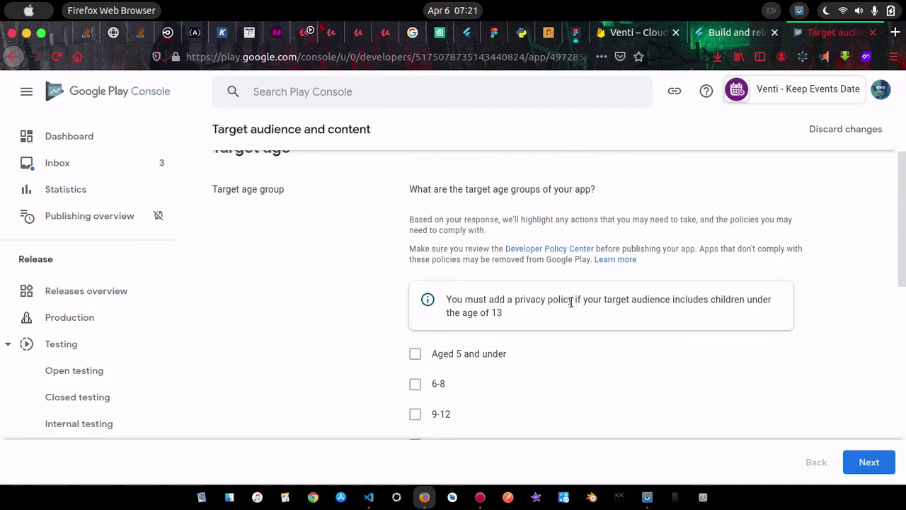
{"action": "scroll", "coordinate": [602, 357], "scroll_direction": "down", "scroll_amount": 2}
{"action": "scroll", "coordinate": [483, 392], "scroll_direction": "down", "scroll_amount": 5}
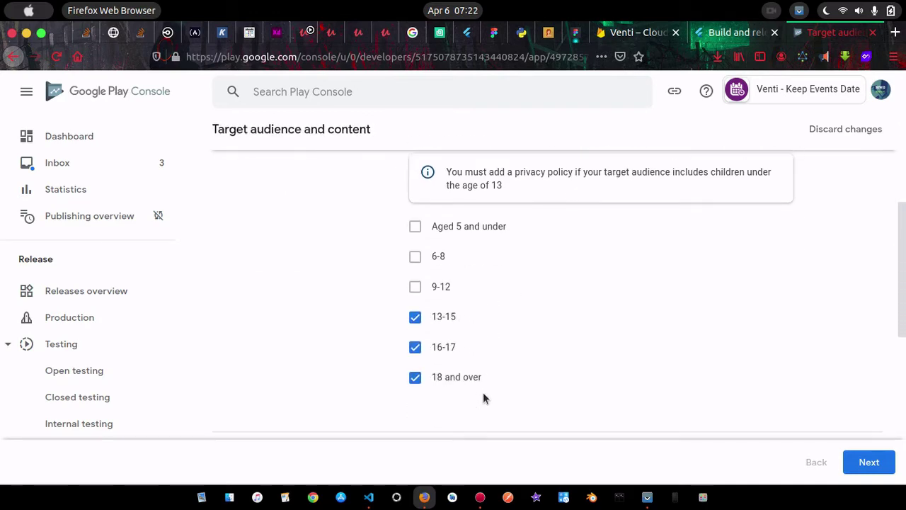
{"action": "scroll", "coordinate": [483, 392], "scroll_direction": "down", "scroll_amount": 3}
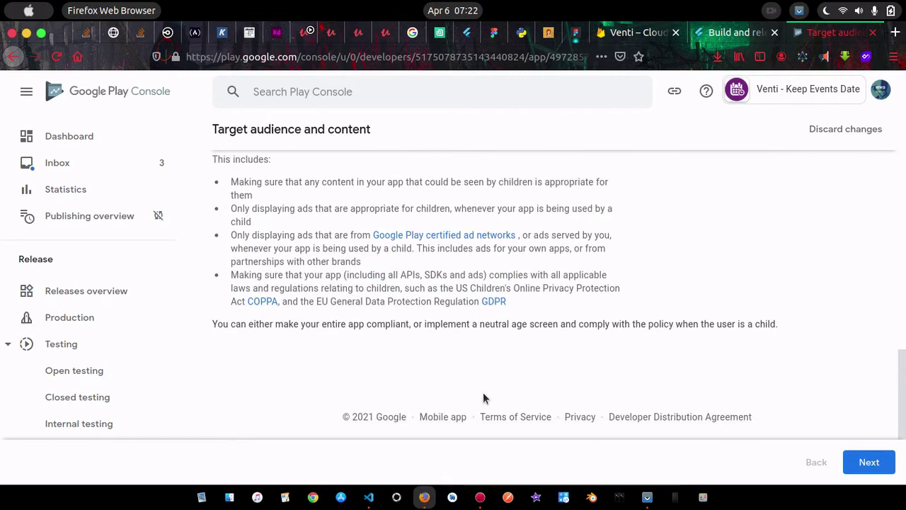
{"action": "scroll", "coordinate": [788, 410], "scroll_direction": "up", "scroll_amount": 3}
Answer No to appealing to children, save the target audience summary, and return to the Dashboard
{"action": "left_click", "coordinate": [873, 451]}
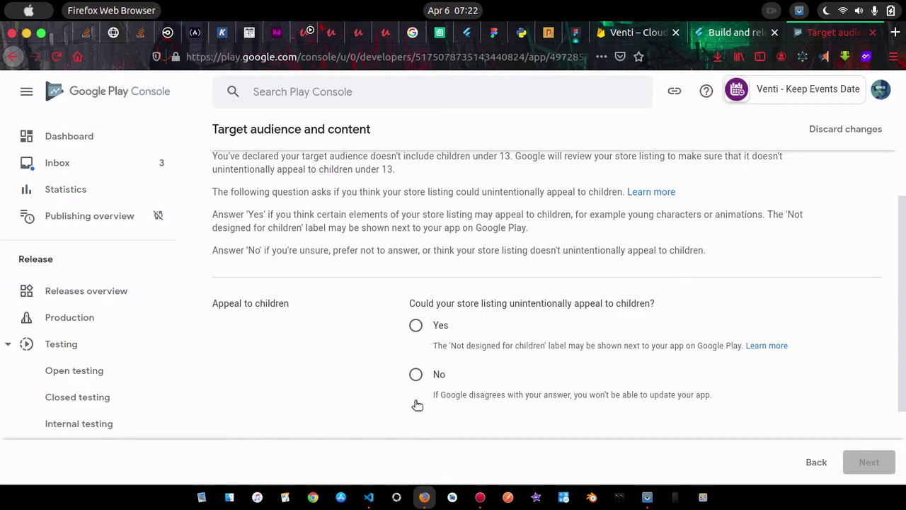
{"action": "left_click", "coordinate": [416, 375]}
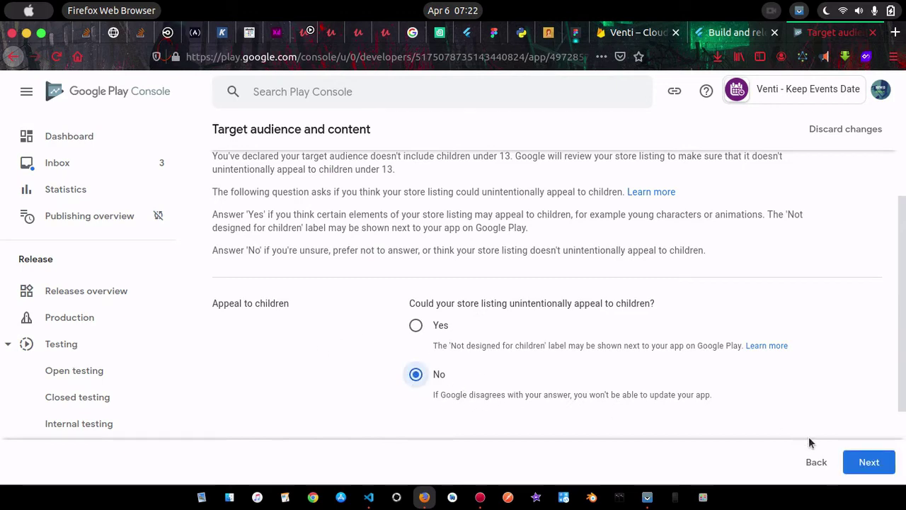
{"action": "left_click", "coordinate": [867, 462]}
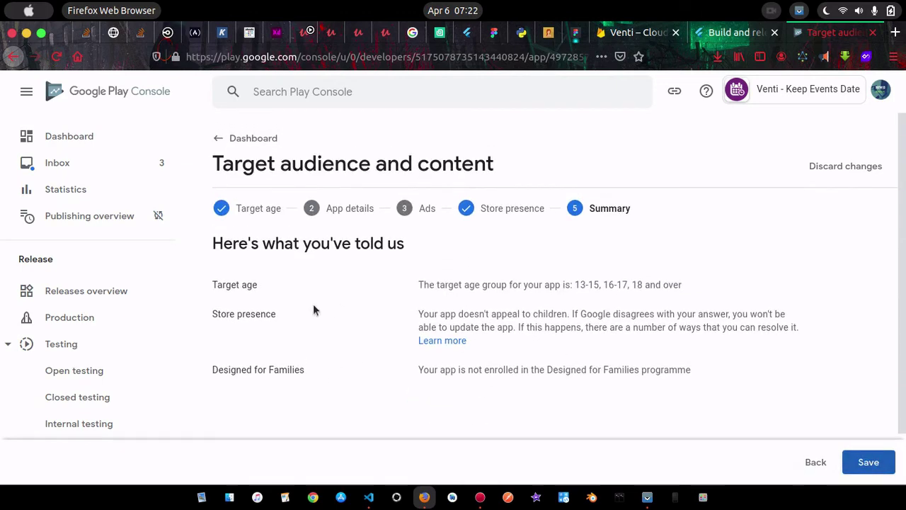
{"action": "scroll", "coordinate": [564, 300], "scroll_direction": "down", "scroll_amount": 1}
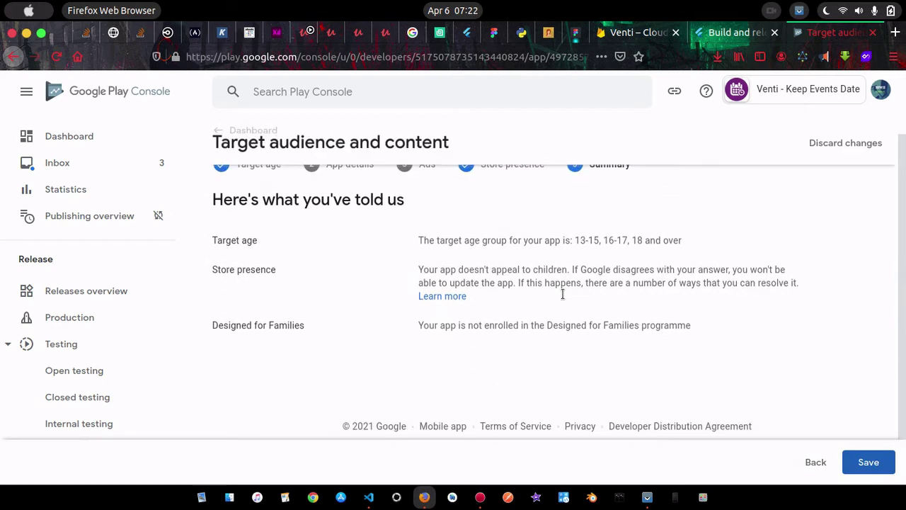
{"action": "left_click", "coordinate": [868, 462]}
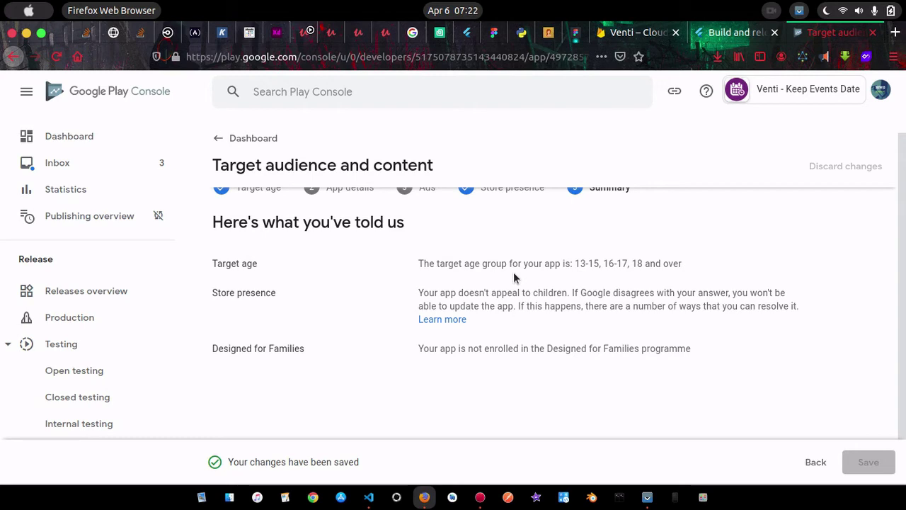
{"action": "scroll", "coordinate": [354, 247], "scroll_direction": "up", "scroll_amount": 1}
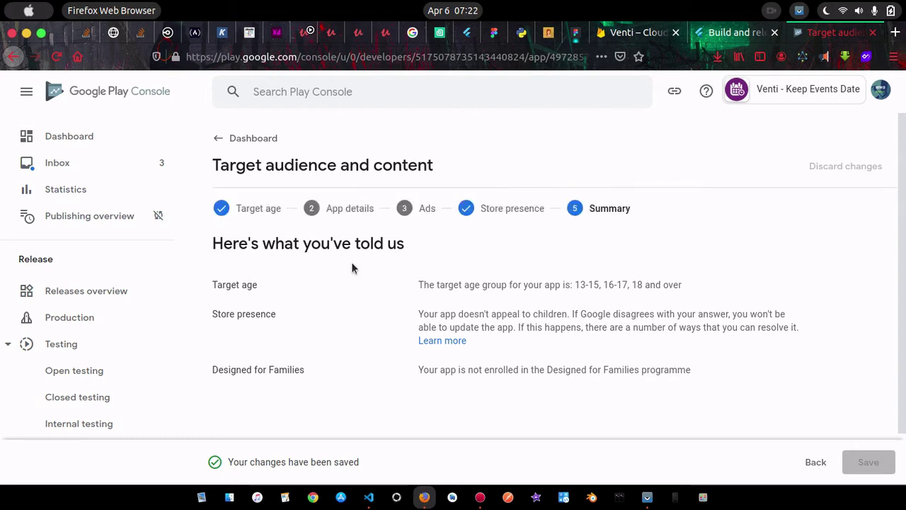
{"action": "left_click", "coordinate": [256, 137]}
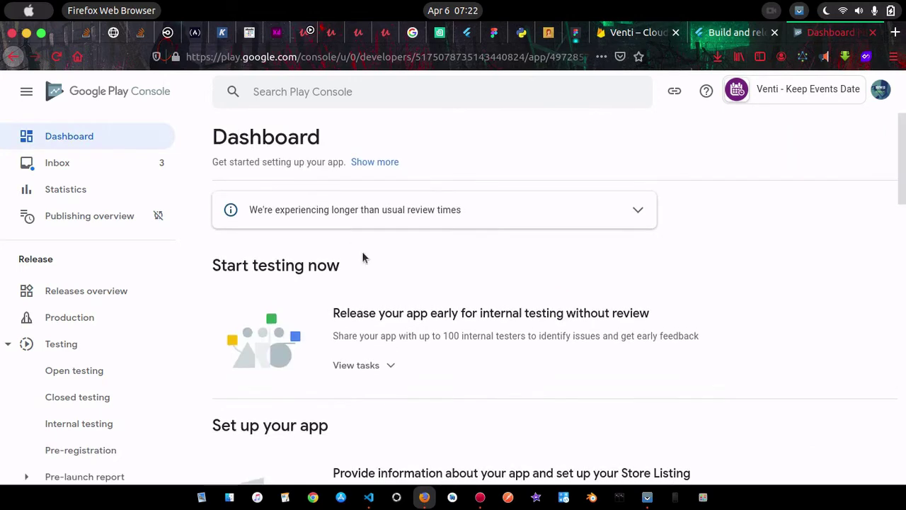
Save 'No' in the News apps declaration and return to the Dashboard checklist
{"action": "scroll", "coordinate": [500, 376], "scroll_direction": "down", "scroll_amount": 4}
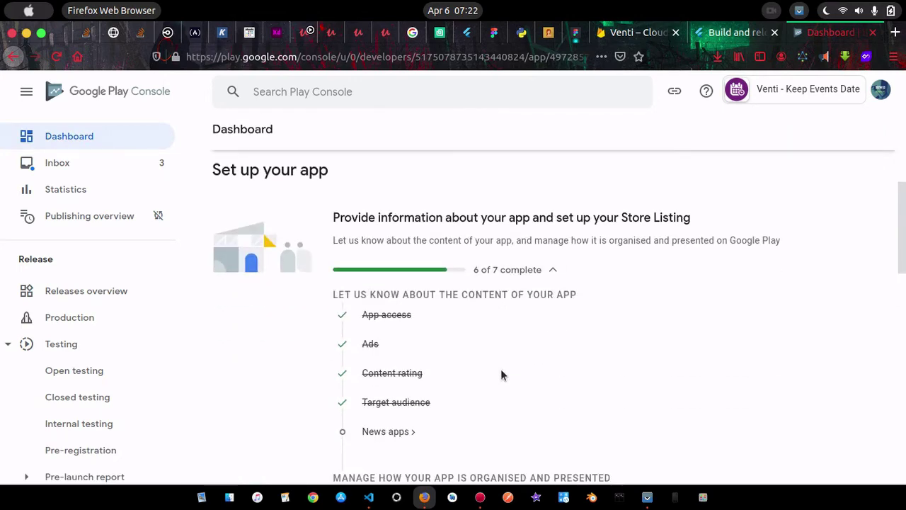
{"action": "scroll", "coordinate": [500, 375], "scroll_direction": "down", "scroll_amount": 3}
{"action": "left_click", "coordinate": [408, 274]}
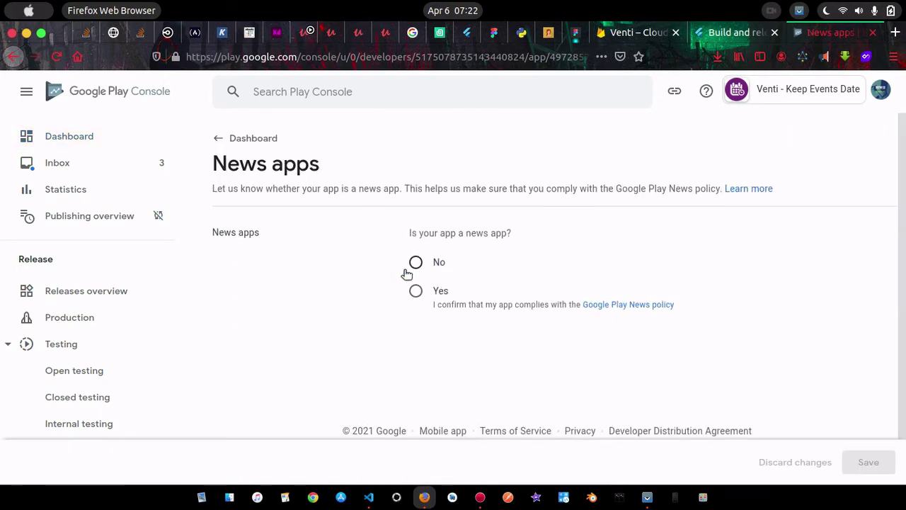
{"action": "left_click", "coordinate": [459, 261]}
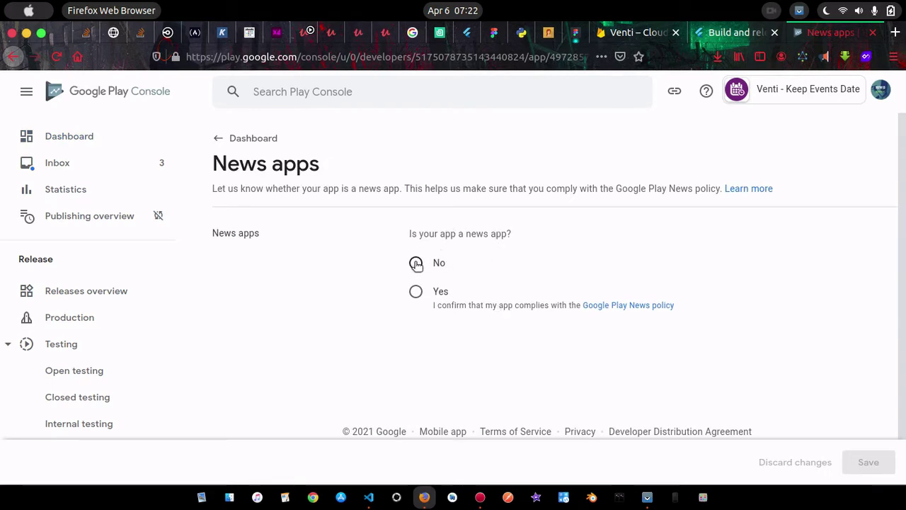
{"action": "scroll", "coordinate": [508, 364], "scroll_direction": "down", "scroll_amount": 1}
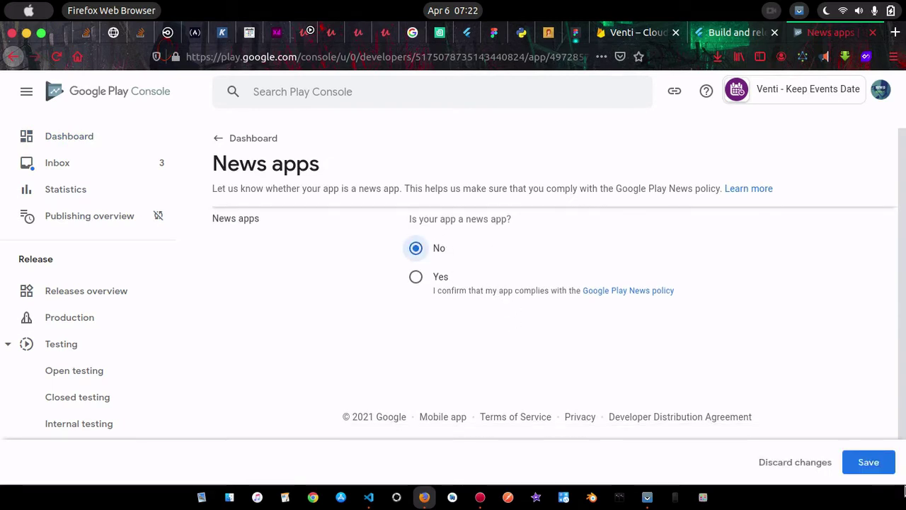
{"action": "left_click", "coordinate": [869, 463]}
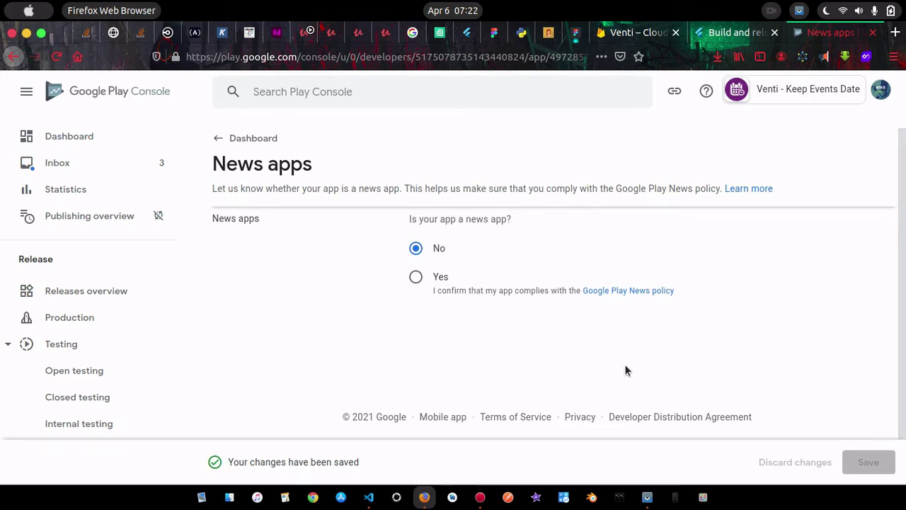
{"action": "left_click", "coordinate": [273, 141]}
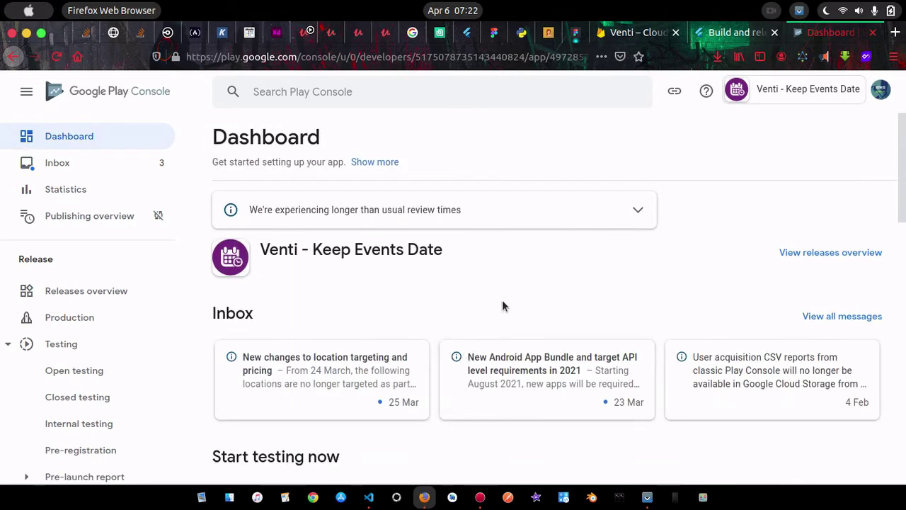
{"action": "scroll", "coordinate": [502, 304], "scroll_direction": "down", "scroll_amount": 2}
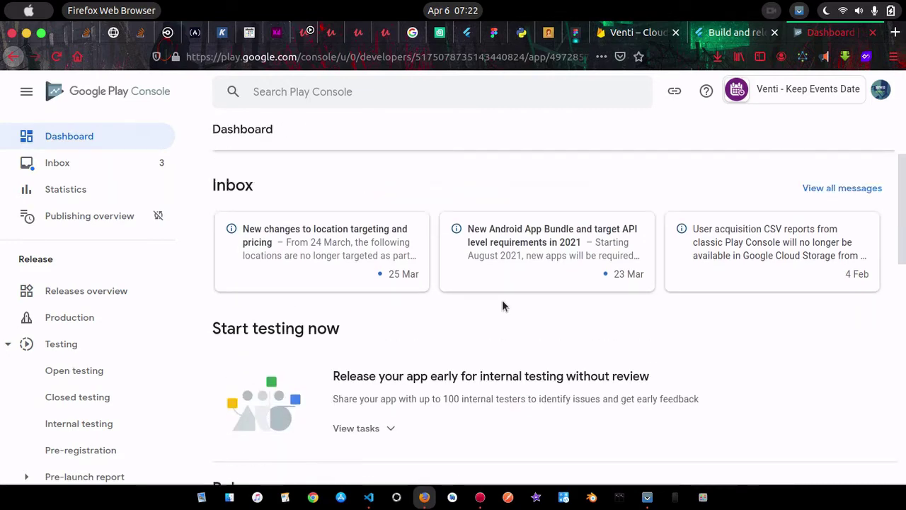
{"action": "scroll", "coordinate": [502, 304], "scroll_direction": "up", "scroll_amount": 2}
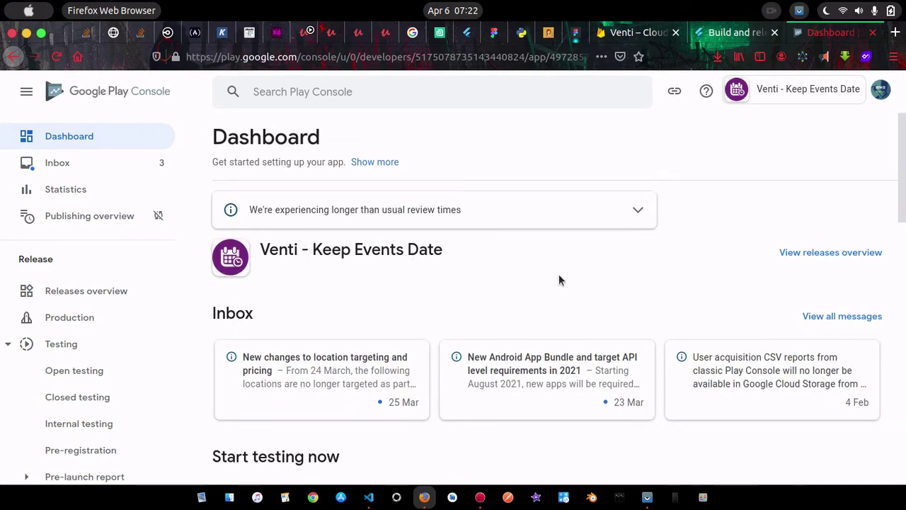
{"action": "scroll", "coordinate": [558, 274], "scroll_direction": "down", "scroll_amount": 6}
{"action": "scroll", "coordinate": [558, 274], "scroll_direction": "down", "scroll_amount": 6}
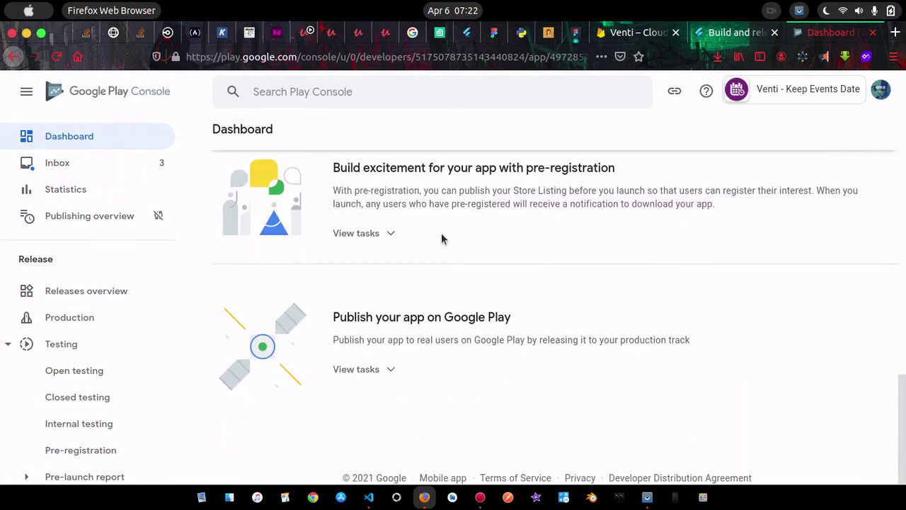
Select all countries for the Production track and add the 176 countries/regions plus Rest of World
{"action": "left_click", "coordinate": [387, 370]}
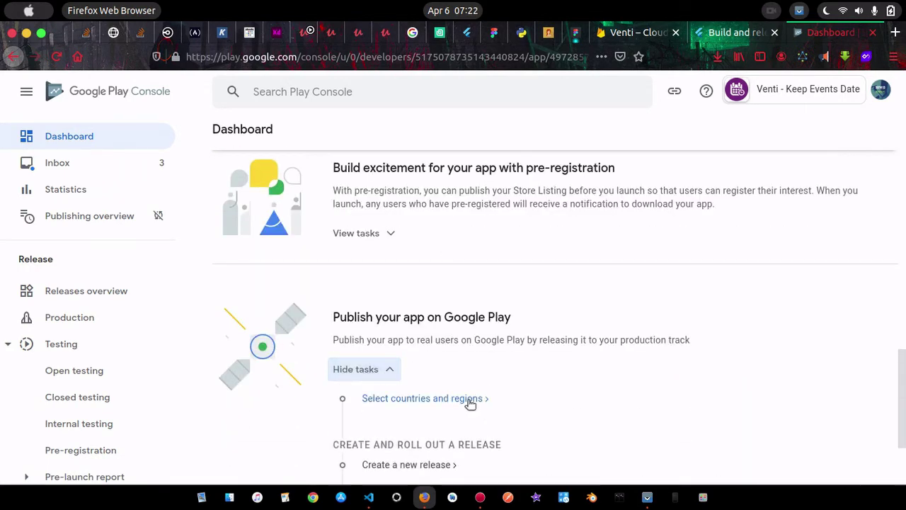
{"action": "scroll", "coordinate": [467, 399], "scroll_direction": "down", "scroll_amount": 3}
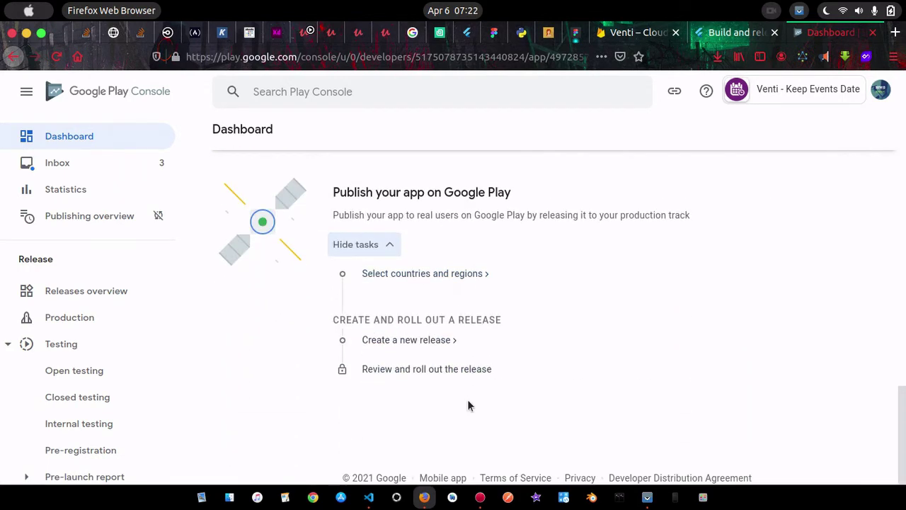
{"action": "left_click", "coordinate": [413, 275]}
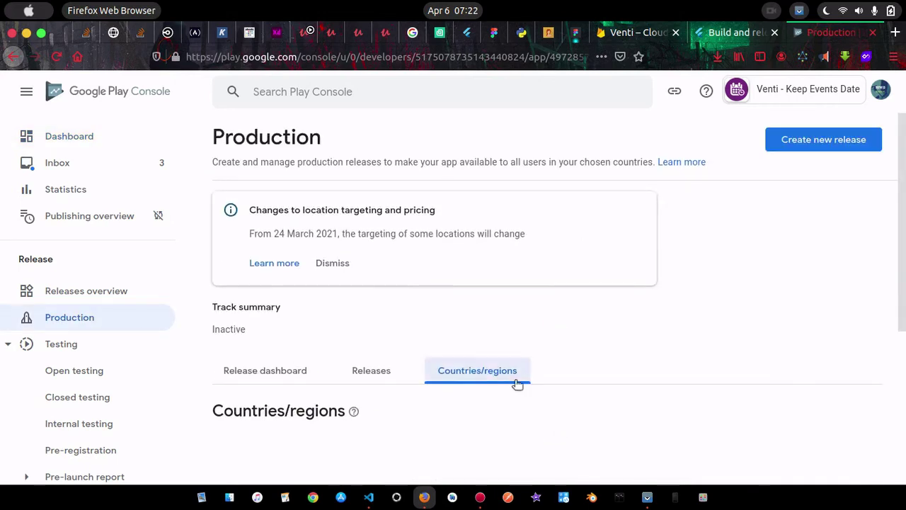
{"action": "left_click", "coordinate": [503, 362]}
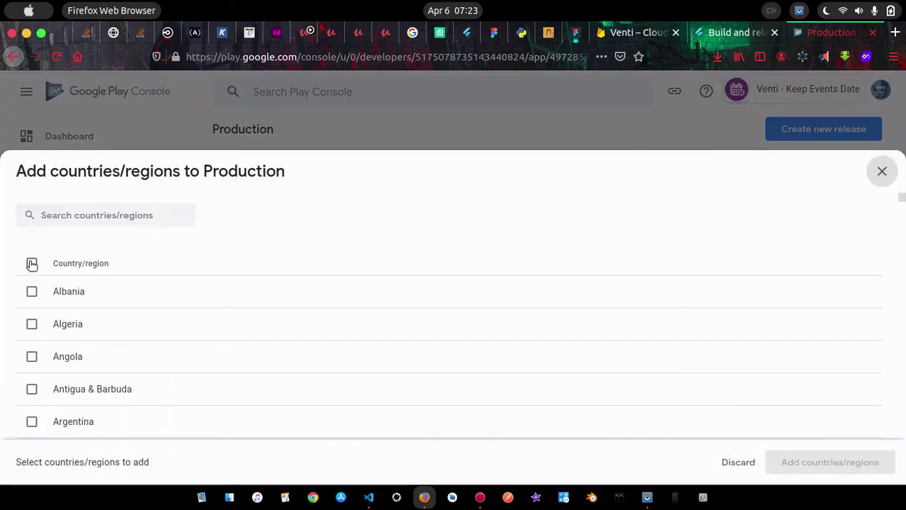
{"action": "left_click", "coordinate": [32, 263]}
{"action": "scroll", "coordinate": [213, 380], "scroll_direction": "down", "scroll_amount": 10}
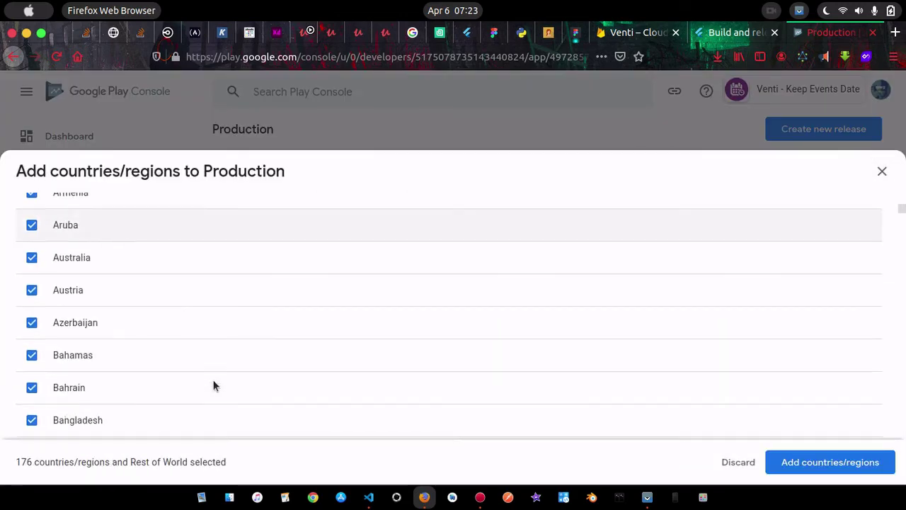
{"action": "scroll", "coordinate": [213, 386], "scroll_direction": "down", "scroll_amount": 20}
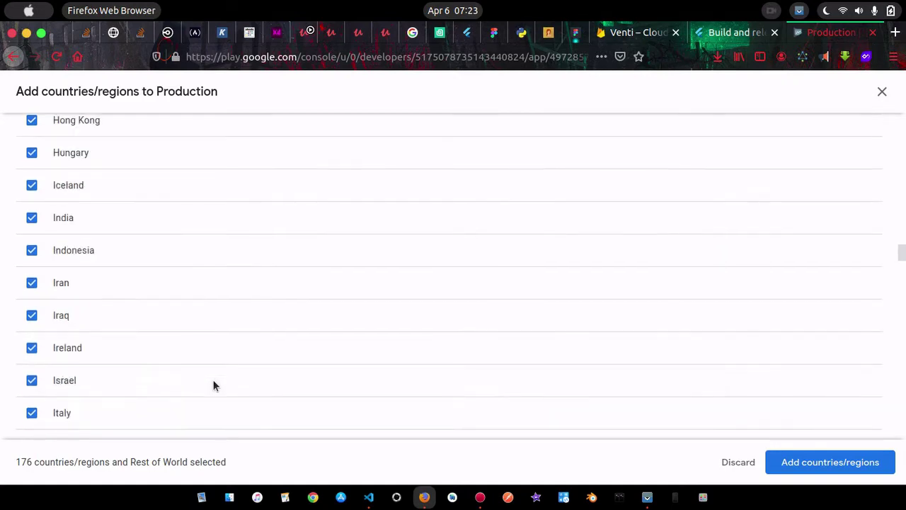
{"action": "scroll", "coordinate": [213, 386], "scroll_direction": "up", "scroll_amount": 8}
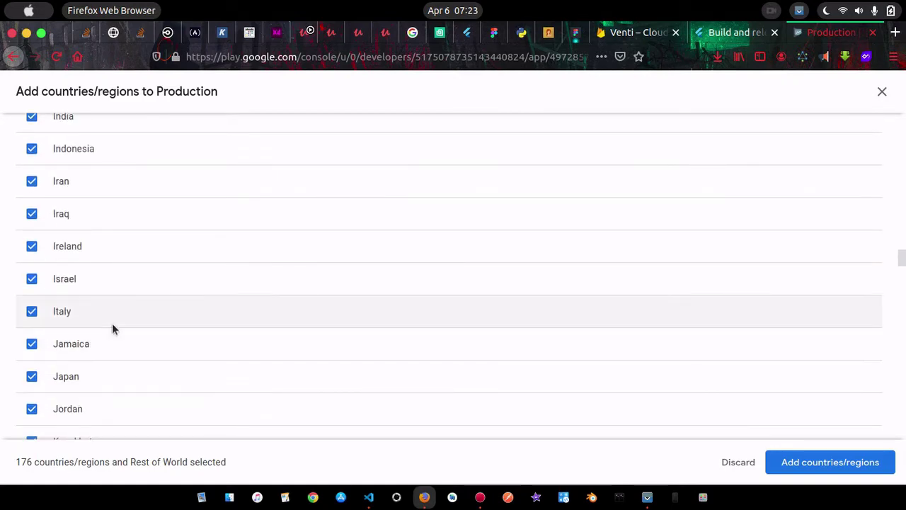
{"action": "left_click", "coordinate": [31, 248]}
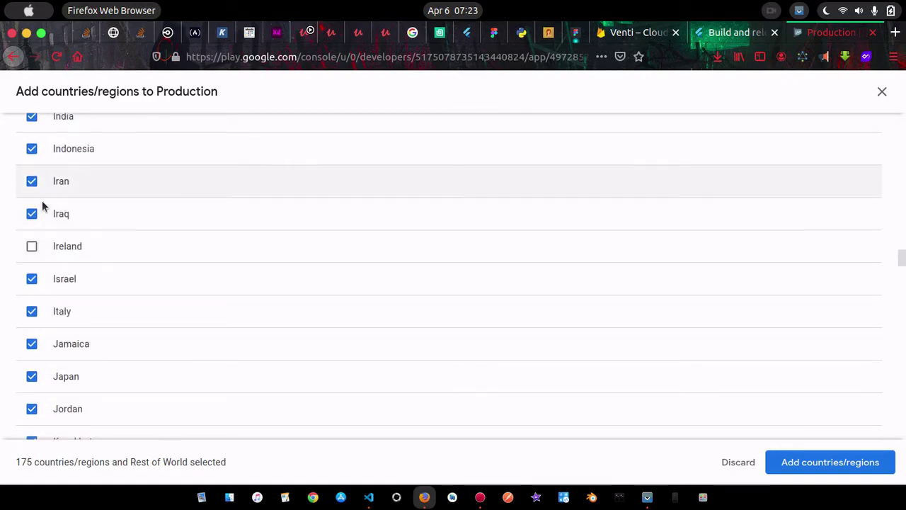
{"action": "left_click", "coordinate": [32, 215]}
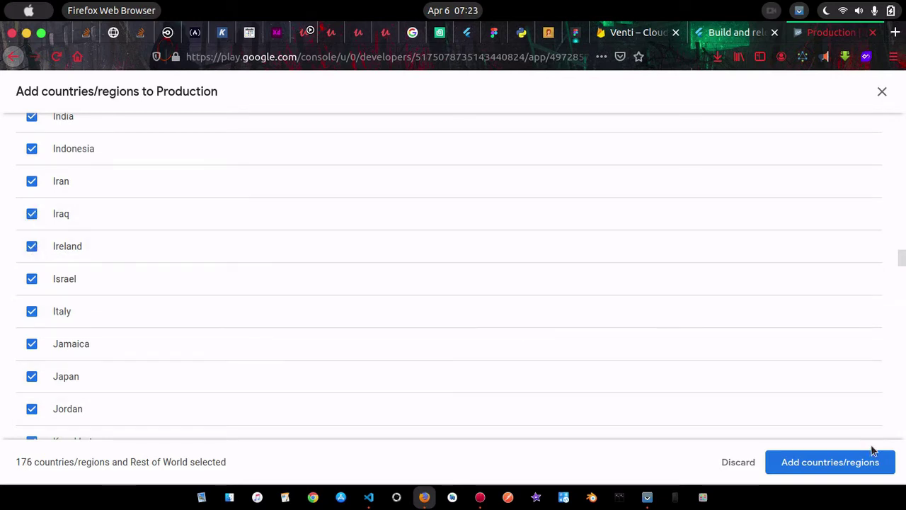
{"action": "left_click", "coordinate": [827, 462]}
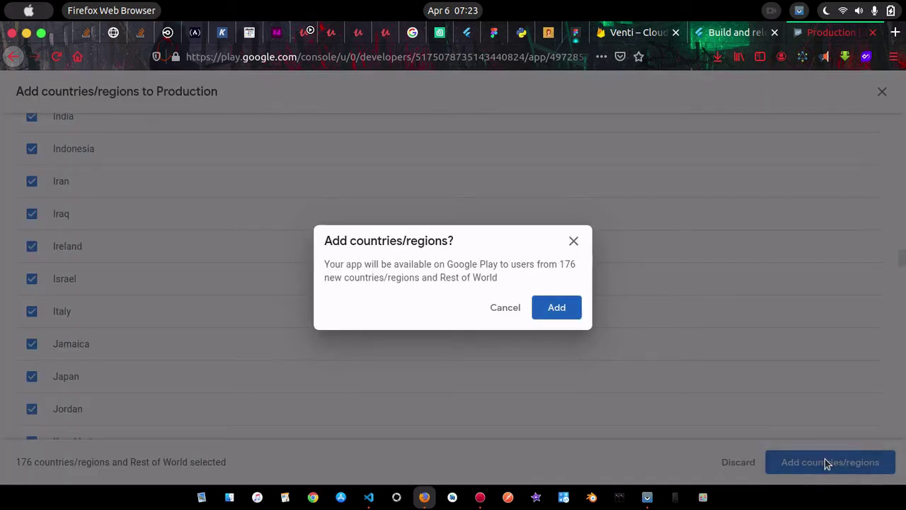
{"action": "left_click", "coordinate": [557, 308]}
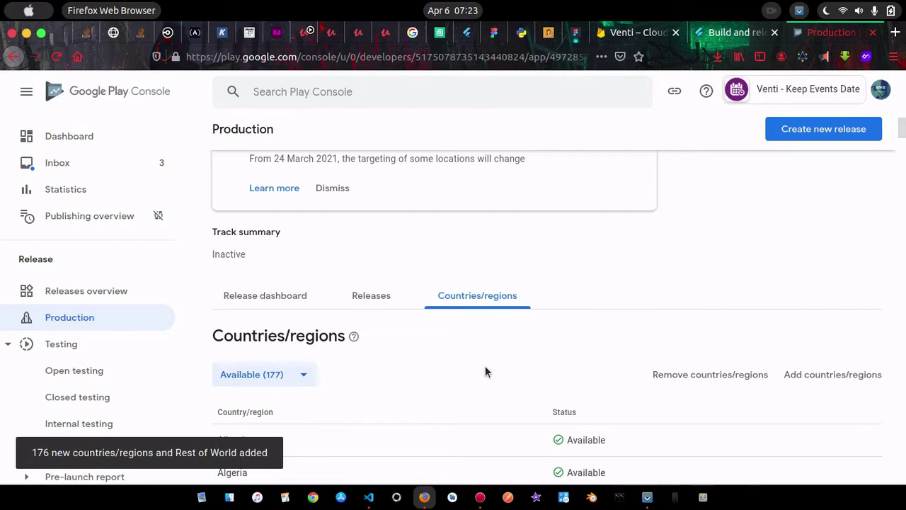
Leave the Production countries page for the app's Dashboard
{"action": "scroll", "coordinate": [485, 365], "scroll_direction": "down", "scroll_amount": 5}
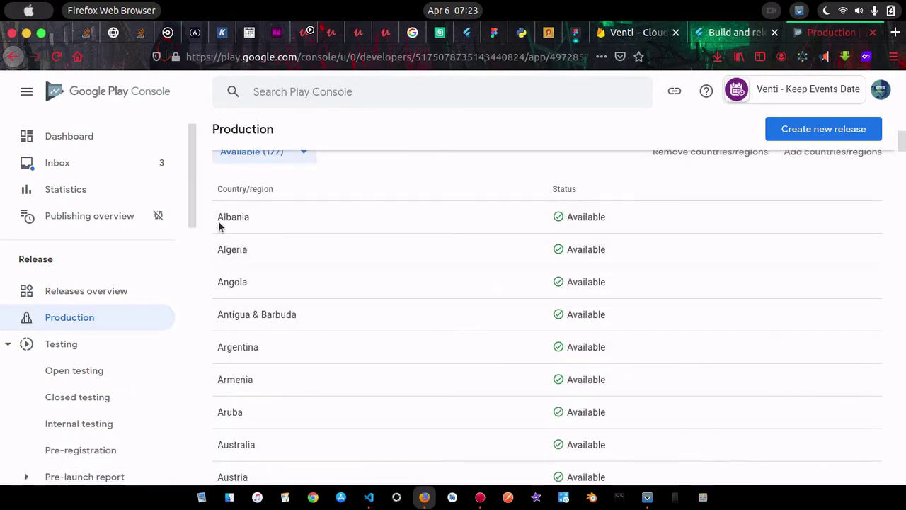
{"action": "scroll", "coordinate": [580, 291], "scroll_direction": "down", "scroll_amount": 15}
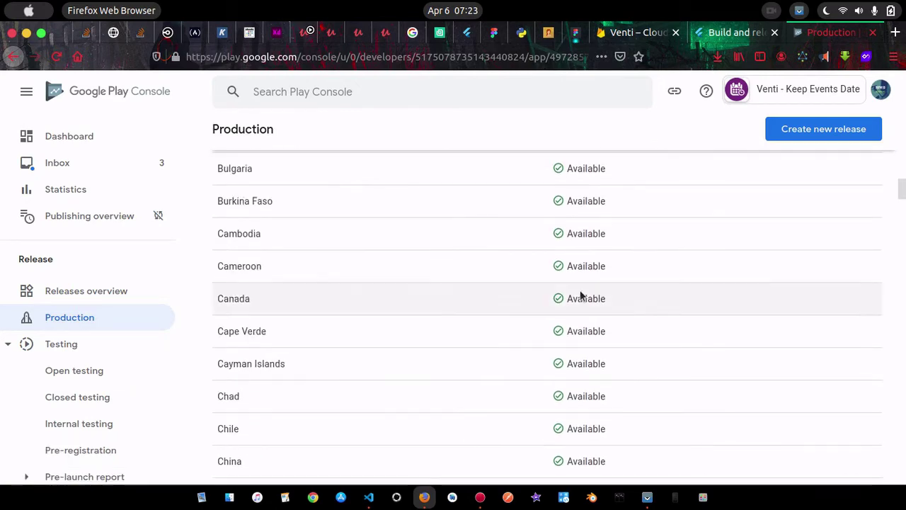
{"action": "scroll", "coordinate": [580, 296], "scroll_direction": "up", "scroll_amount": 20}
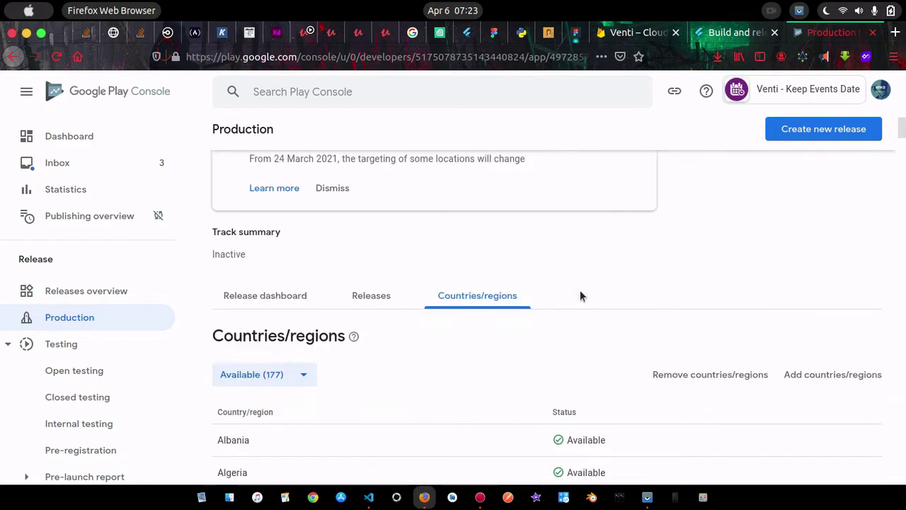
{"action": "left_click", "coordinate": [44, 139]}
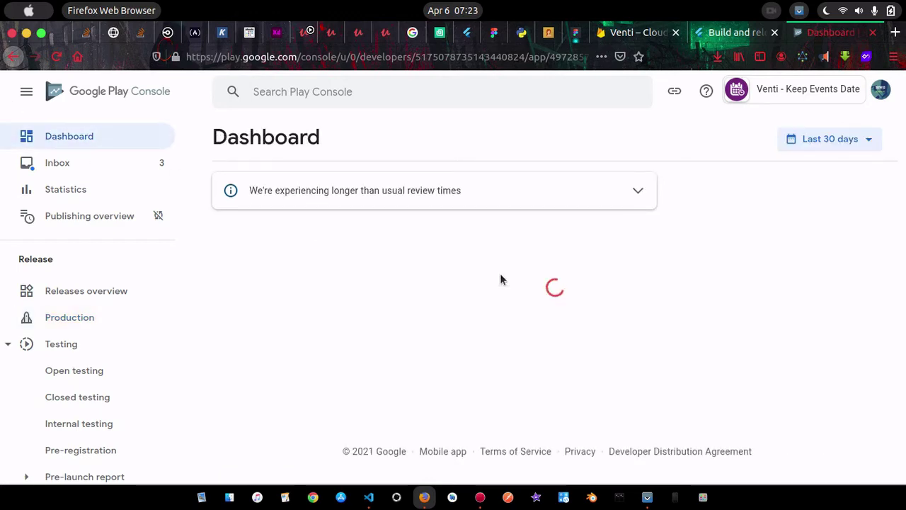
Create a new production release, then check the 19.5MB app-release.aab build in VS Code
{"action": "scroll", "coordinate": [474, 359], "scroll_direction": "down", "scroll_amount": 10}
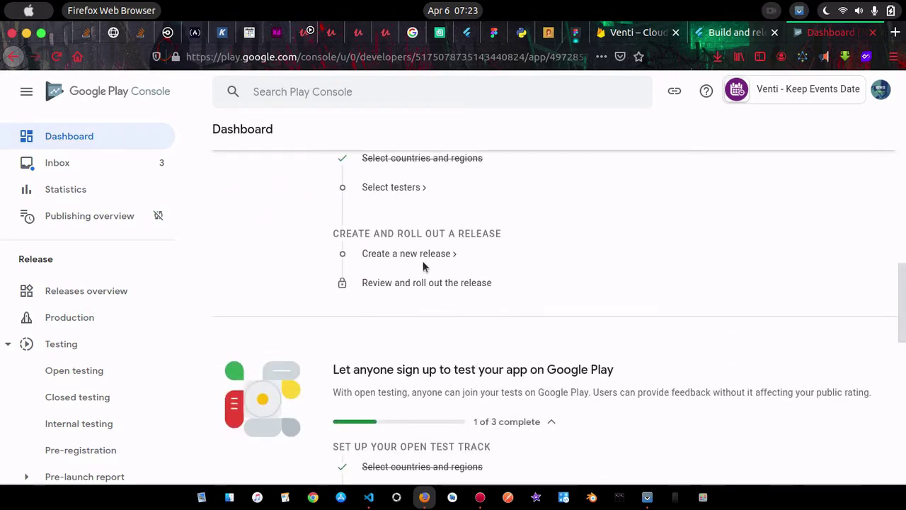
{"action": "scroll", "coordinate": [404, 193], "scroll_direction": "up", "scroll_amount": 1}
{"action": "scroll", "coordinate": [406, 192], "scroll_direction": "up", "scroll_amount": 3}
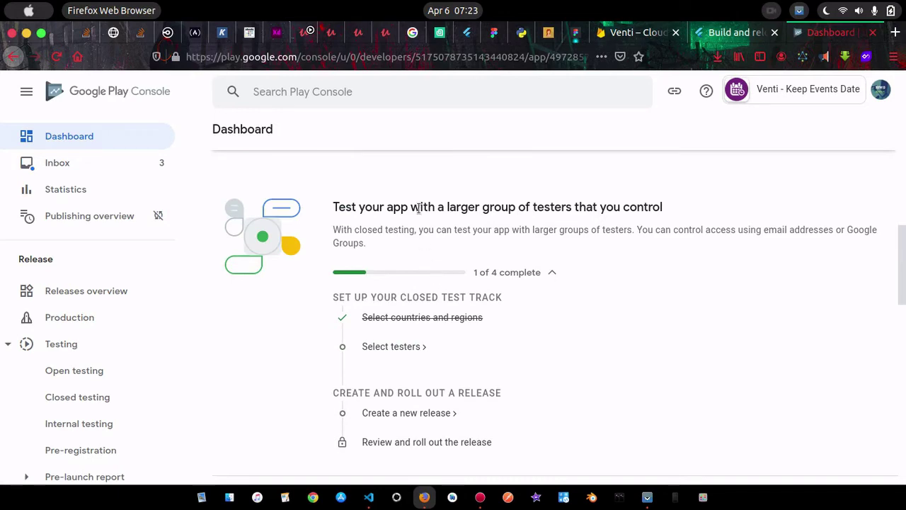
{"action": "scroll", "coordinate": [515, 311], "scroll_direction": "down", "scroll_amount": 6}
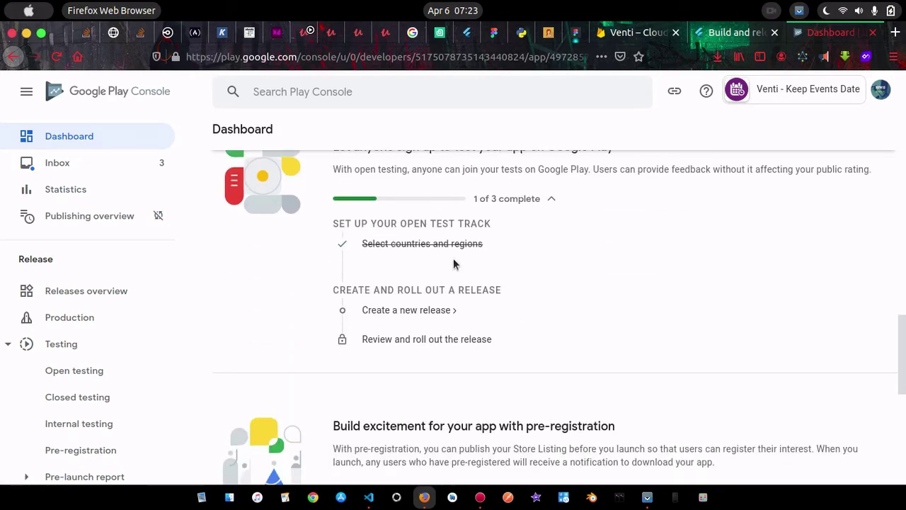
{"action": "scroll", "coordinate": [454, 263], "scroll_direction": "up", "scroll_amount": 2}
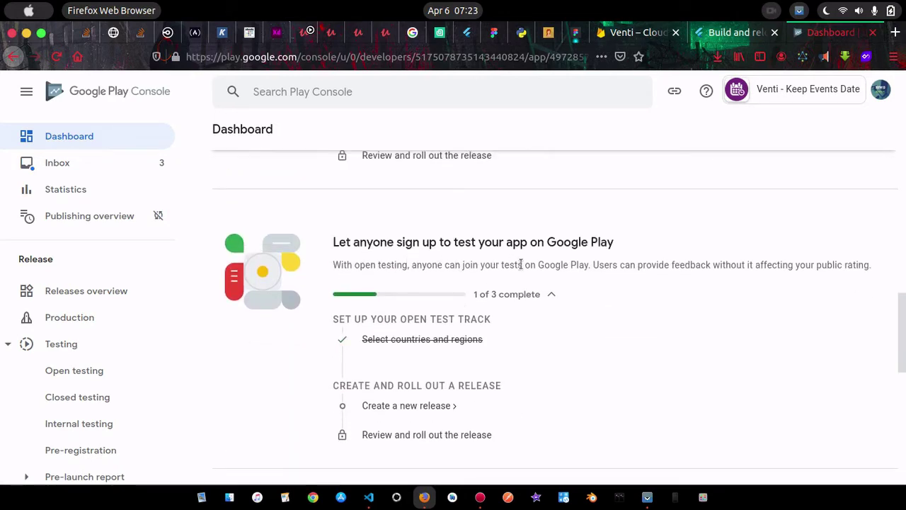
{"action": "scroll", "coordinate": [550, 332], "scroll_direction": "down", "scroll_amount": 4}
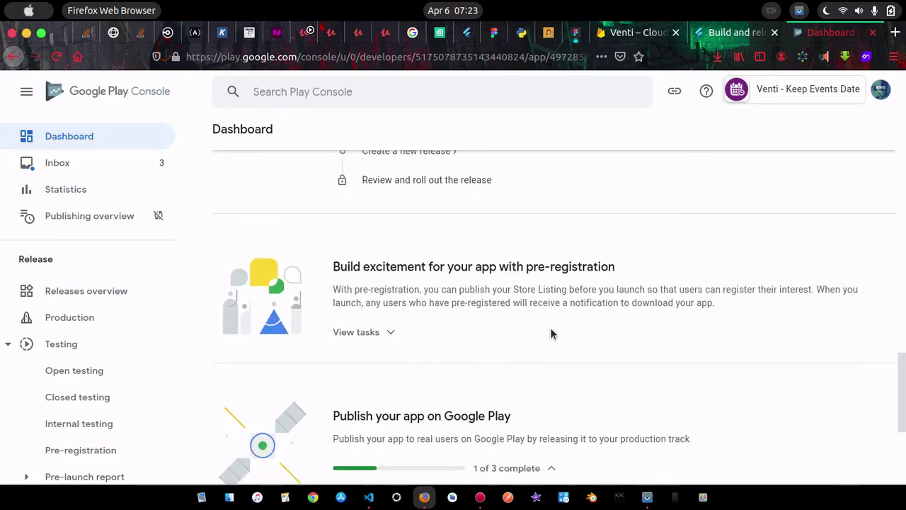
{"action": "scroll", "coordinate": [552, 334], "scroll_direction": "down", "scroll_amount": 3}
{"action": "scroll", "coordinate": [569, 350], "scroll_direction": "down", "scroll_amount": 1}
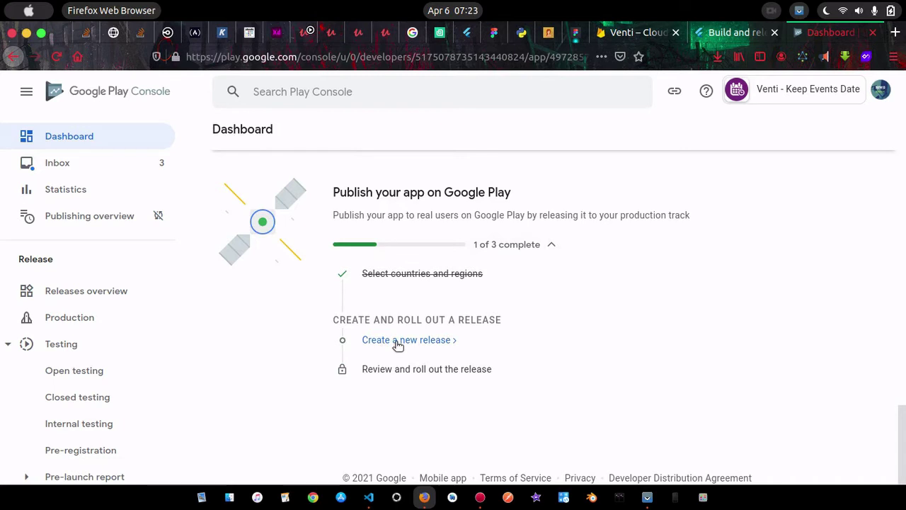
{"action": "left_click", "coordinate": [398, 340]}
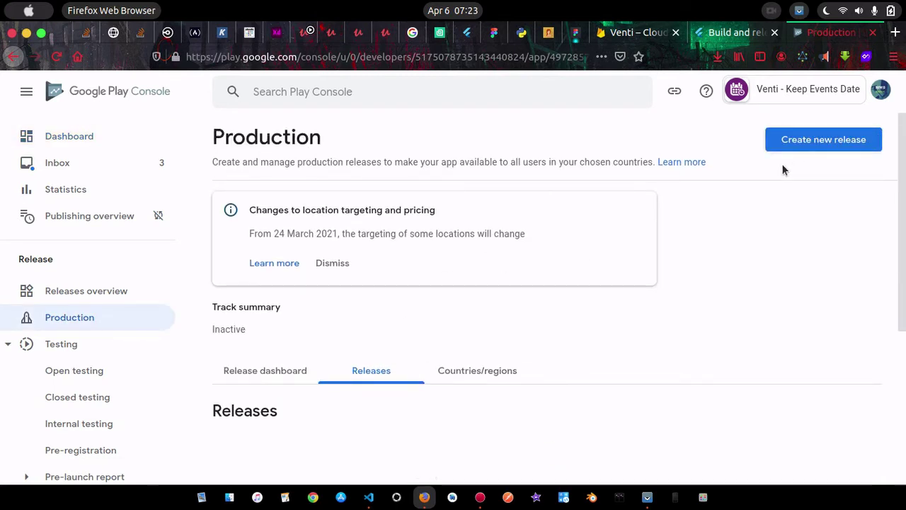
{"action": "scroll", "coordinate": [710, 277], "scroll_direction": "down", "scroll_amount": 3}
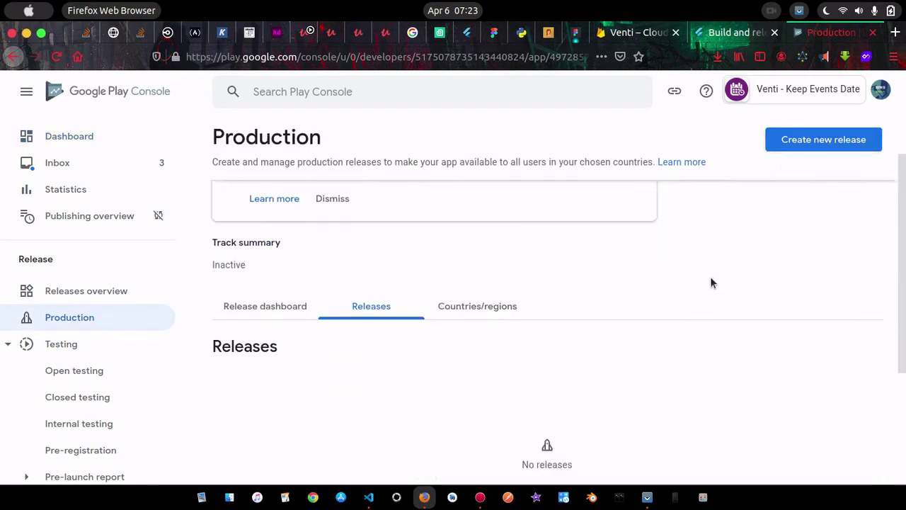
{"action": "left_click", "coordinate": [368, 497]}
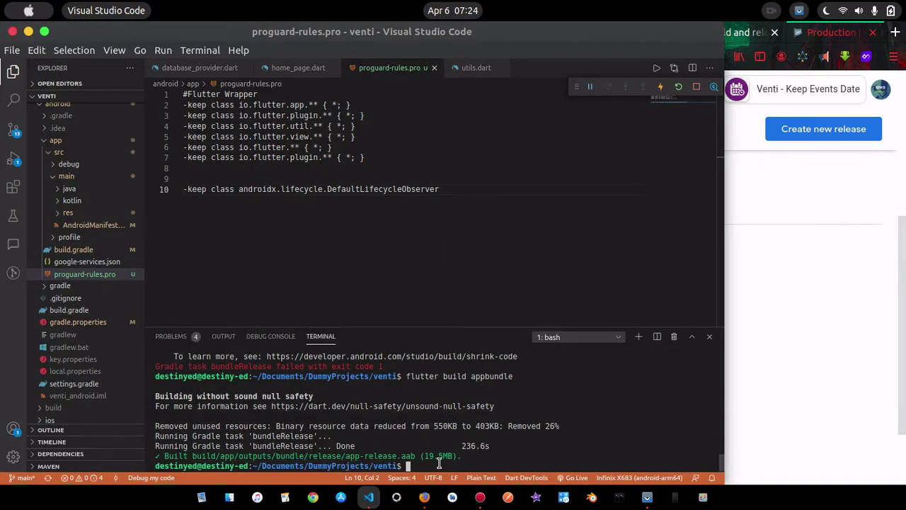
Check the app-release.aab output path and type 'flutter build apk --releas' in the terminal
{"action": "left_click_drag", "start_coordinate": [462, 457], "coordinate": [192, 459]}
{"action": "left_click", "coordinate": [319, 459]}
{"action": "type", "text": "flutter build apk --release"}
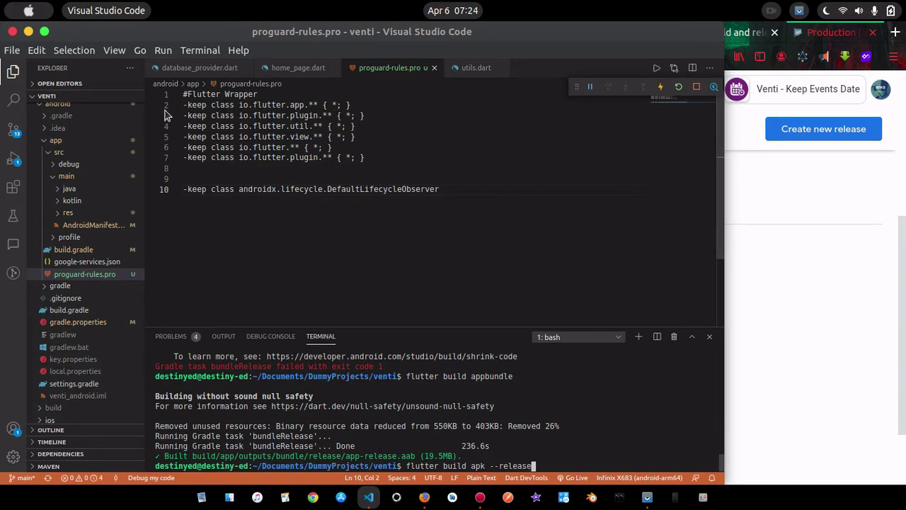
Review release signing in android/app/build.gradle, erase the terminal command, and start a production release
{"action": "left_click", "coordinate": [73, 249]}
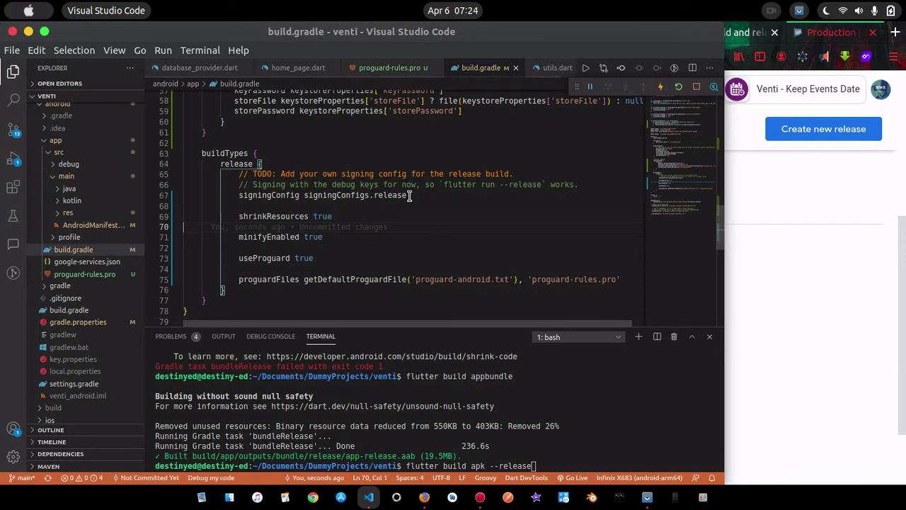
{"action": "left_click_drag", "start_coordinate": [386, 195], "coordinate": [407, 195]}
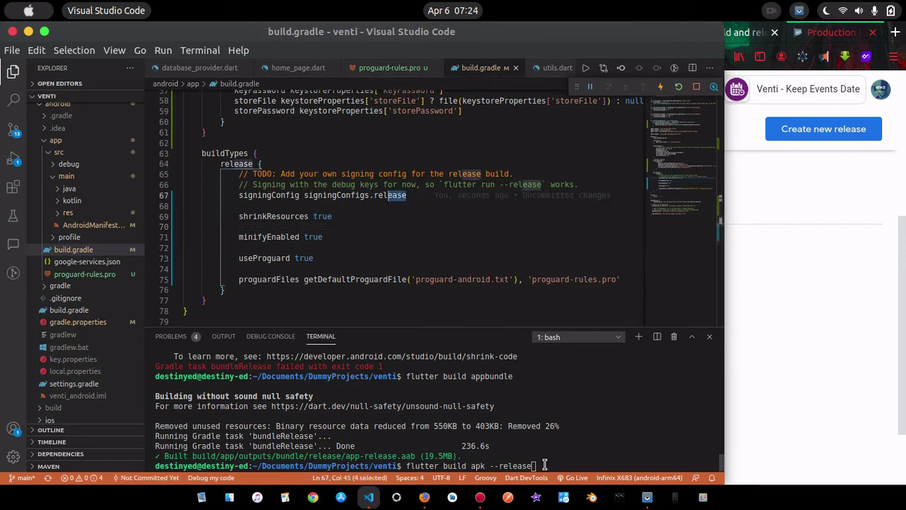
{"action": "left_click_drag", "start_coordinate": [539, 466], "coordinate": [405, 466]}
{"action": "key", "text": "BackSpace"}
{"action": "key", "text": "BackSpace"}
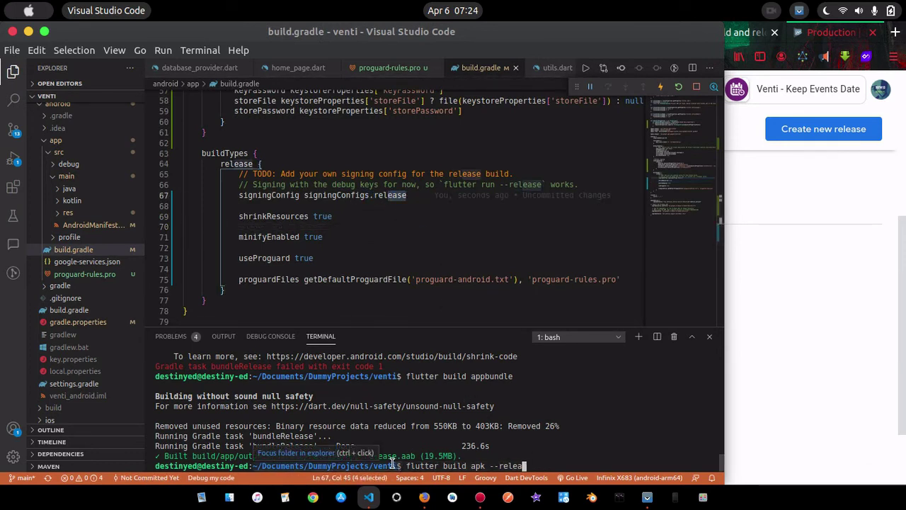
{"action": "key", "text": "BackSpace"}
{"action": "key", "text": "BackSpace"}
{"action": "key", "text": "BackSpace"}
{"action": "key", "text": "BackSpace"}
{"action": "key", "text": "BackSpace"}
{"action": "key", "text": "BackSpace"}
{"action": "key", "text": "BackSpace"}
{"action": "key", "text": "BackSpace"}
{"action": "key", "text": "BackSpace"}
{"action": "key", "text": "BackSpace"}
{"action": "key", "text": "BackSpace"}
{"action": "key", "text": "BackSpace"}
{"action": "key", "text": "BackSpace"}
{"action": "key", "text": "BackSpace"}
{"action": "key", "text": "BackSpace"}
{"action": "key", "text": "BackSpace"}
{"action": "key", "text": "BackSpace"}
{"action": "key", "text": "BackSpace"}
{"action": "key", "text": "BackSpace"}
{"action": "key", "text": "BackSpace"}
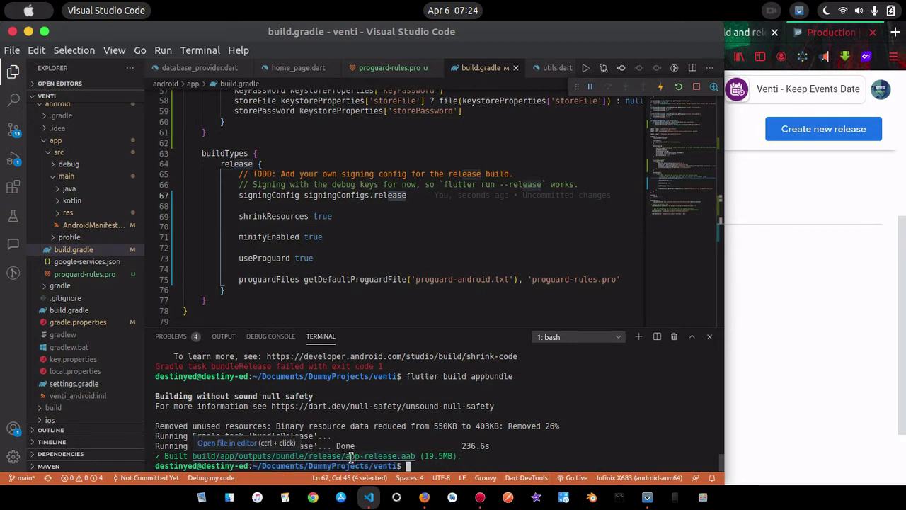
{"action": "left_click", "coordinate": [849, 135]}
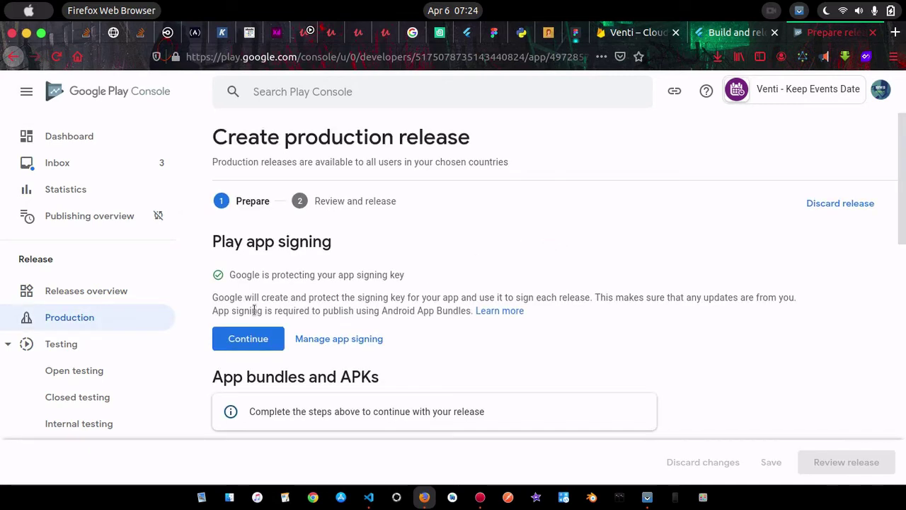
Opt in to Google-managed Play app signing and open the app bundle upload file picker
{"action": "scroll", "coordinate": [338, 371], "scroll_direction": "down", "scroll_amount": 4}
{"action": "scroll", "coordinate": [337, 370], "scroll_direction": "up", "scroll_amount": 3}
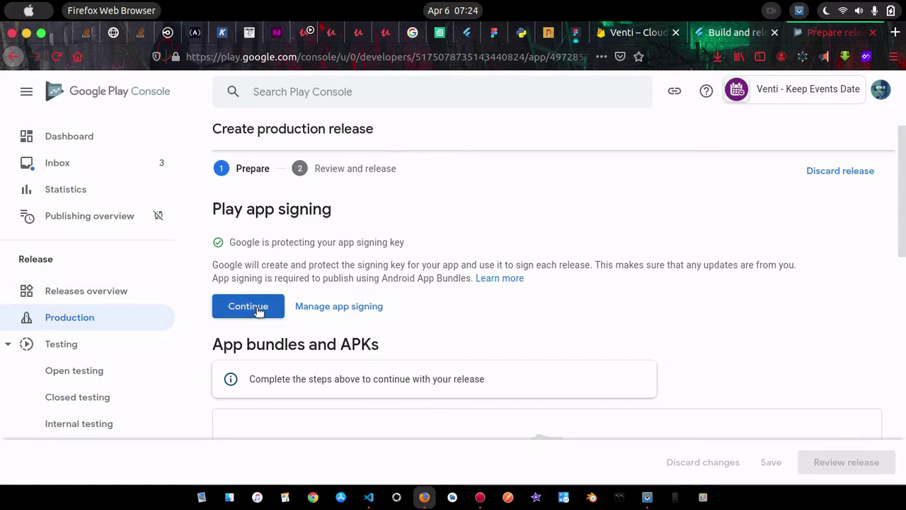
{"action": "scroll", "coordinate": [533, 312], "scroll_direction": "down", "scroll_amount": 5}
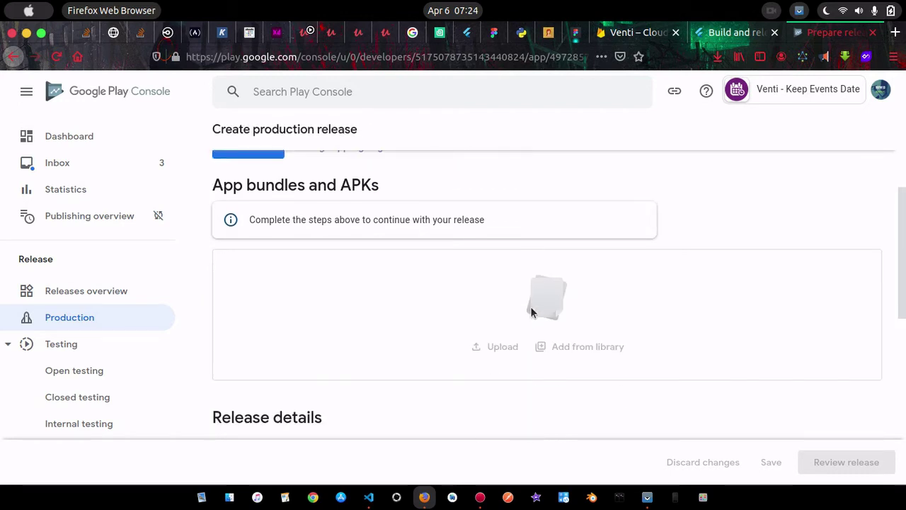
{"action": "scroll", "coordinate": [532, 312], "scroll_direction": "up", "scroll_amount": 2}
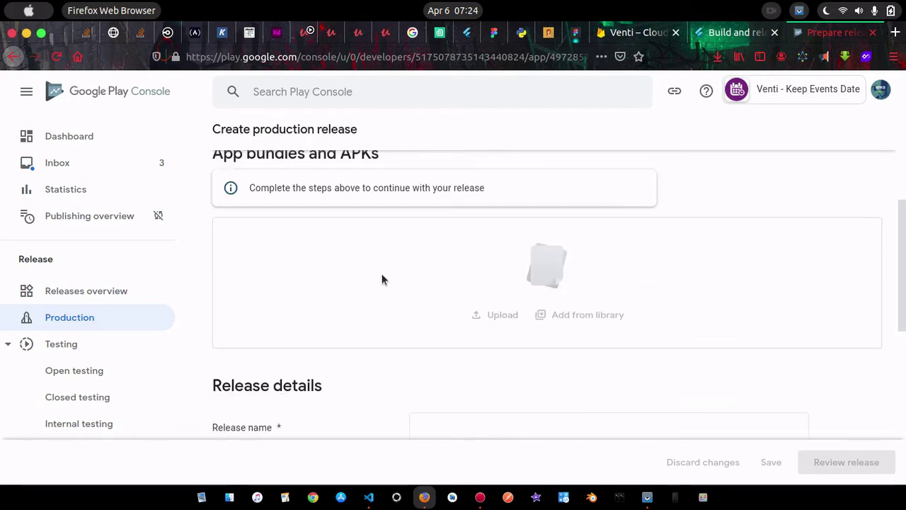
{"action": "scroll", "coordinate": [419, 238], "scroll_direction": "up", "scroll_amount": 2}
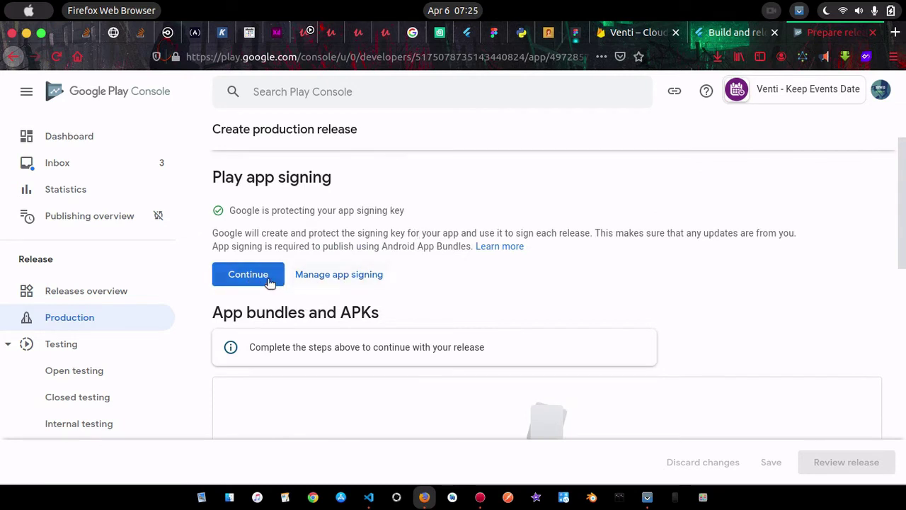
{"action": "left_click", "coordinate": [269, 281]}
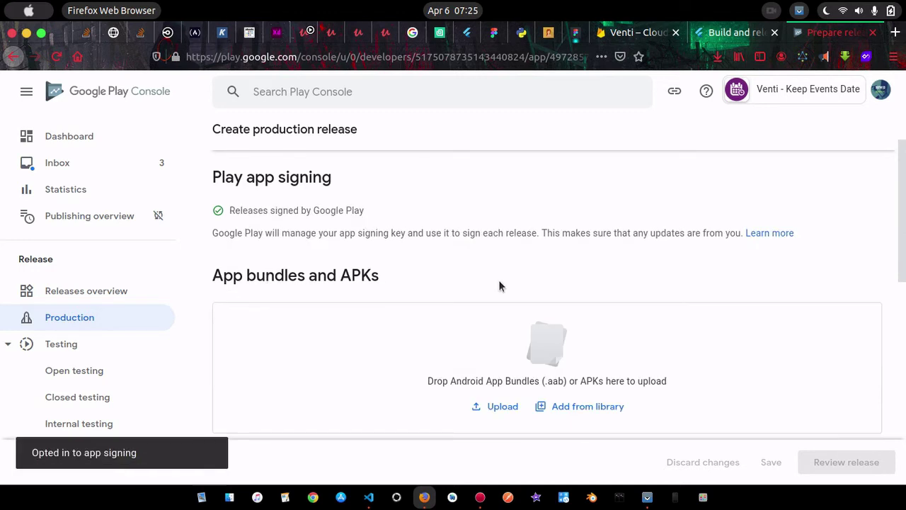
{"action": "scroll", "coordinate": [683, 278], "scroll_direction": "down", "scroll_amount": 1}
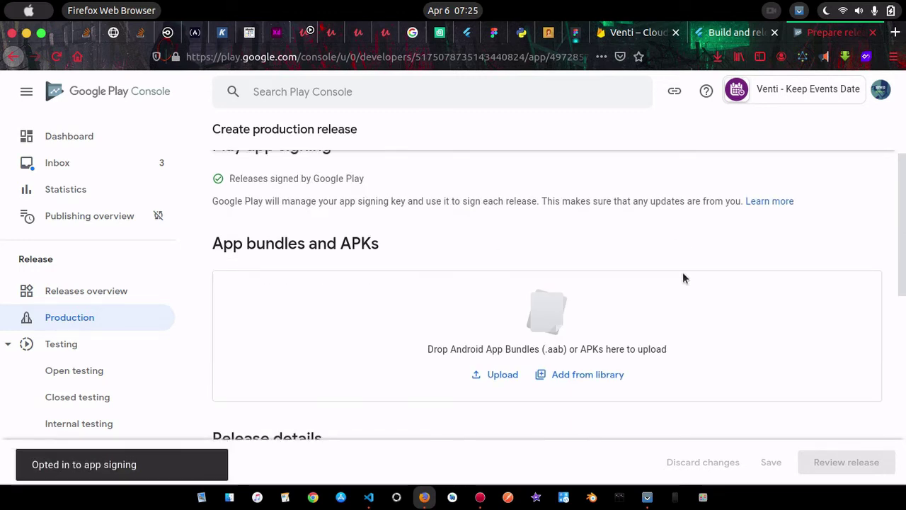
{"action": "left_click", "coordinate": [502, 375]}
{"action": "left_click", "coordinate": [503, 374]}
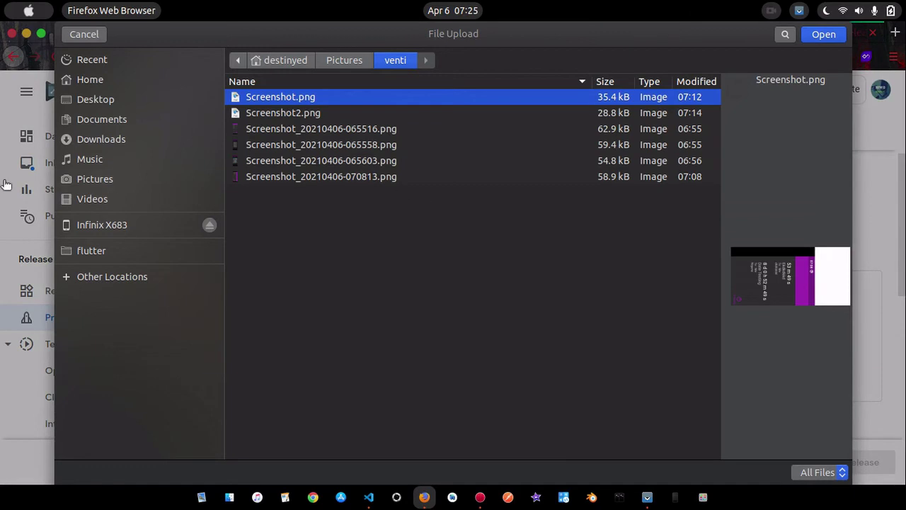
Browse the upload dialog to Documents > DummyProjects > venti, checking the code editor along the way
{"action": "left_click", "coordinate": [105, 119]}
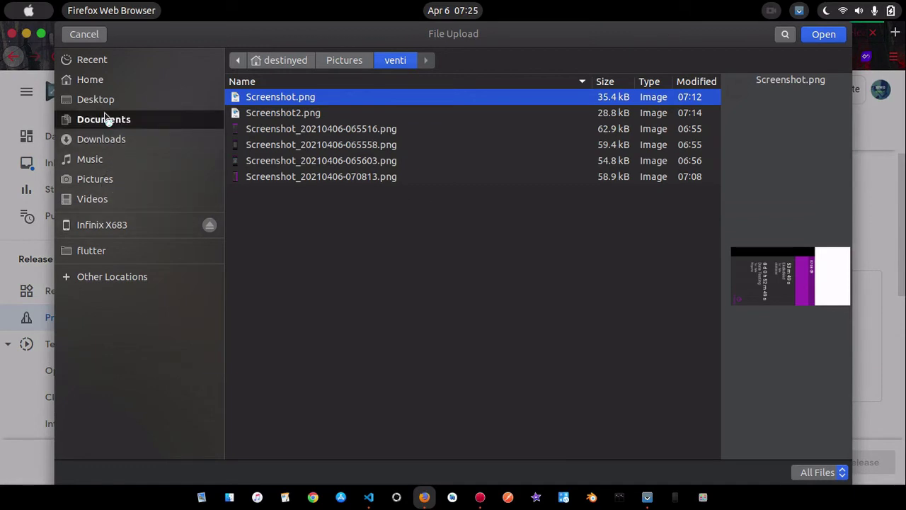
{"action": "left_click", "coordinate": [335, 99]}
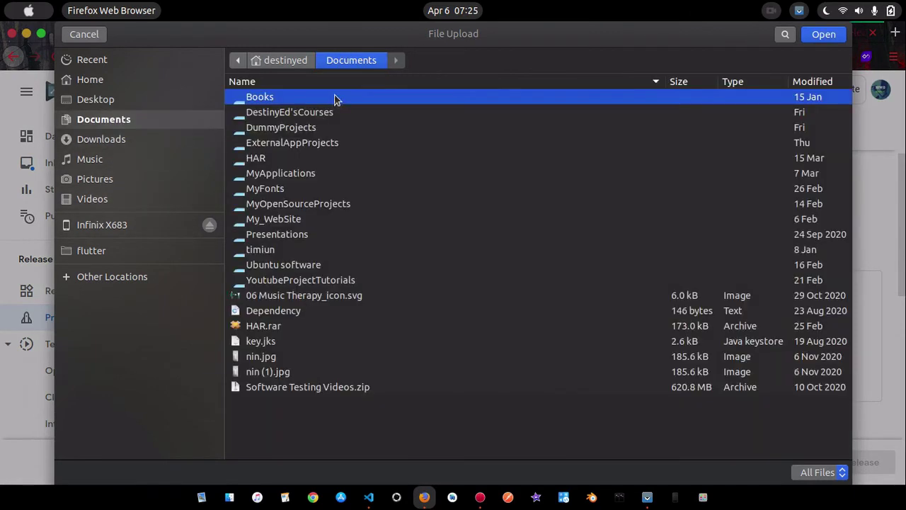
{"action": "double_click", "coordinate": [283, 128]}
{"action": "double_click", "coordinate": [267, 117]}
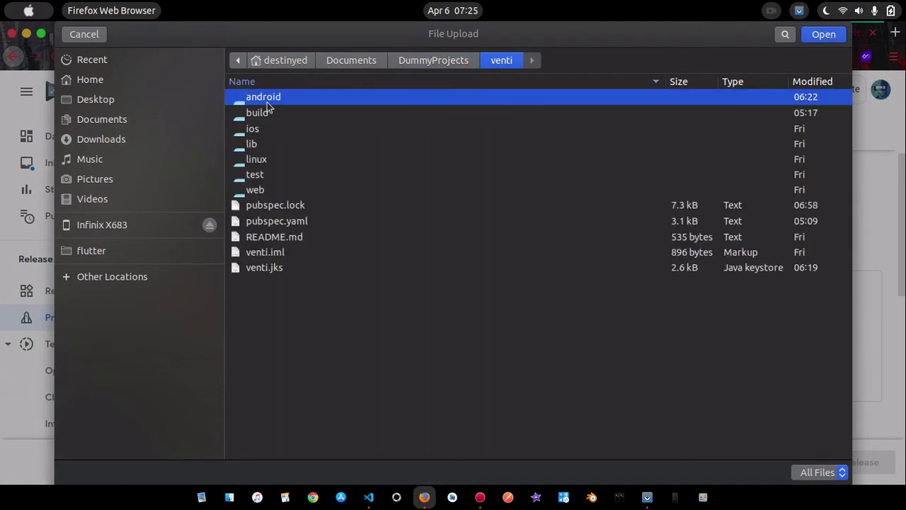
{"action": "left_click", "coordinate": [368, 497]}
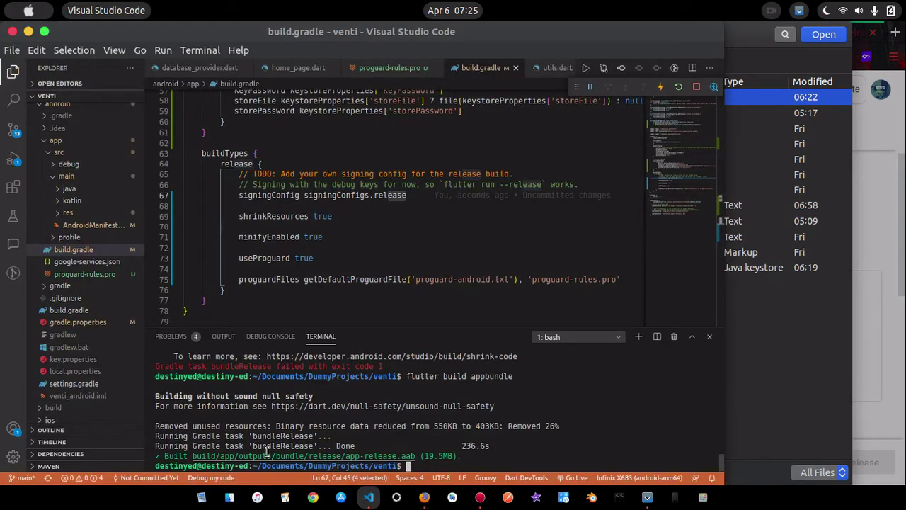
{"action": "left_click", "coordinate": [423, 497]}
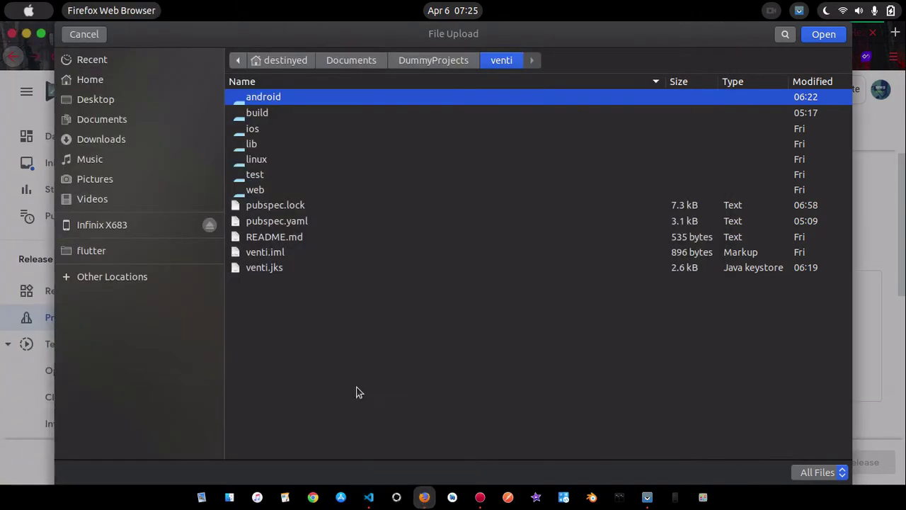
Continue into build > app > outputs > bundle > release, where app-release.aab (20.4 MB) sits
{"action": "double_click", "coordinate": [272, 115]}
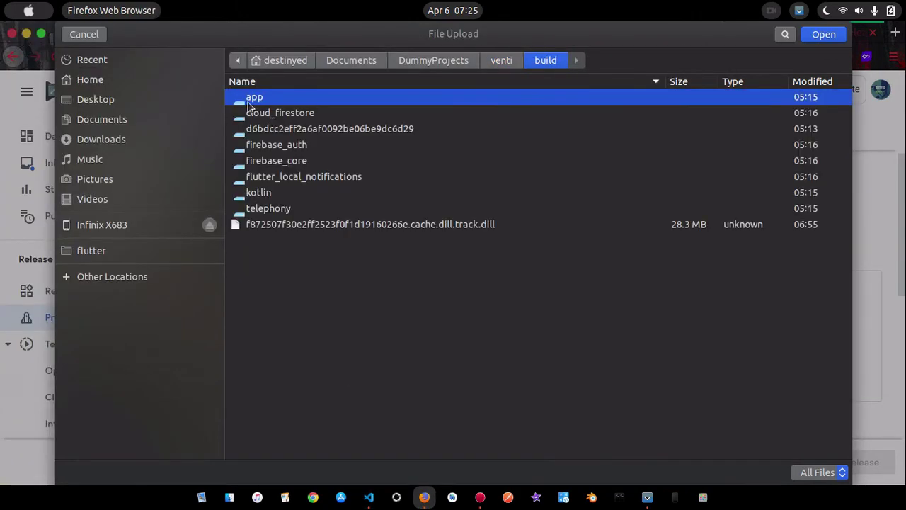
{"action": "double_click", "coordinate": [252, 99]}
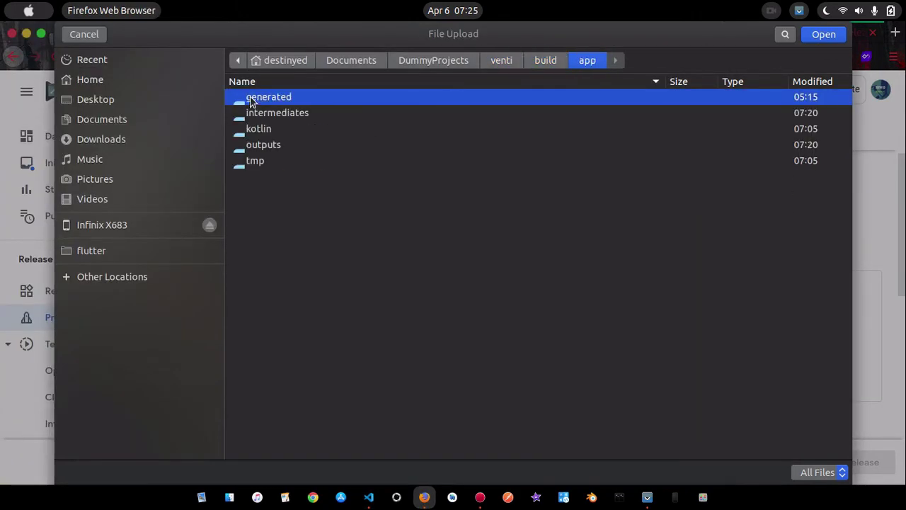
{"action": "double_click", "coordinate": [264, 145]}
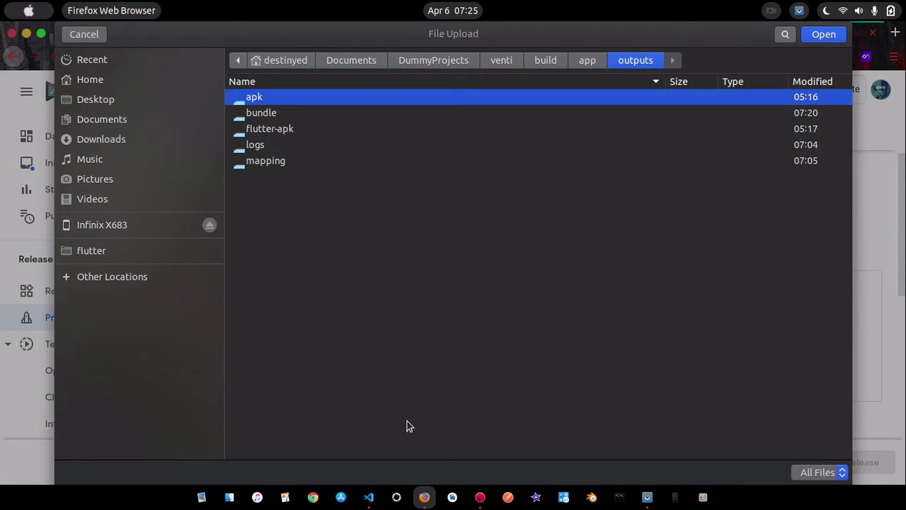
{"action": "left_click", "coordinate": [369, 497]}
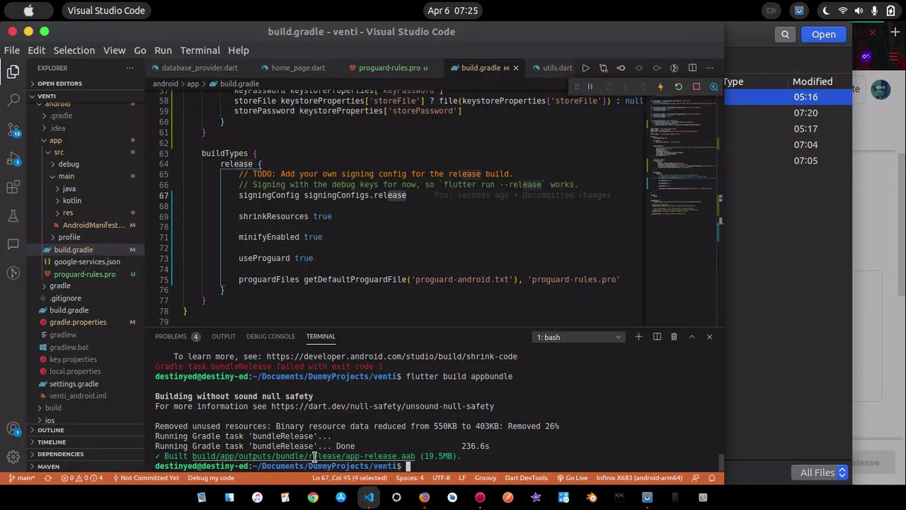
{"action": "left_click", "coordinate": [424, 497]}
{"action": "double_click", "coordinate": [246, 115]}
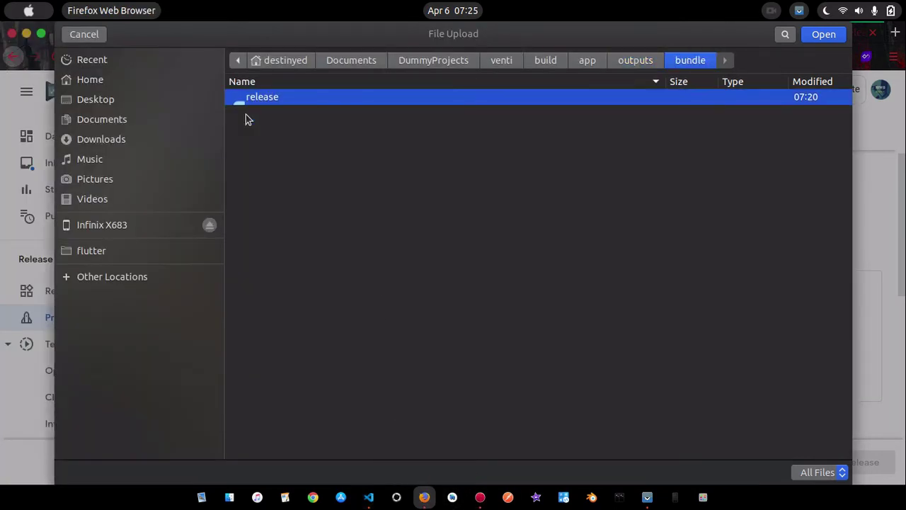
{"action": "double_click", "coordinate": [268, 97]}
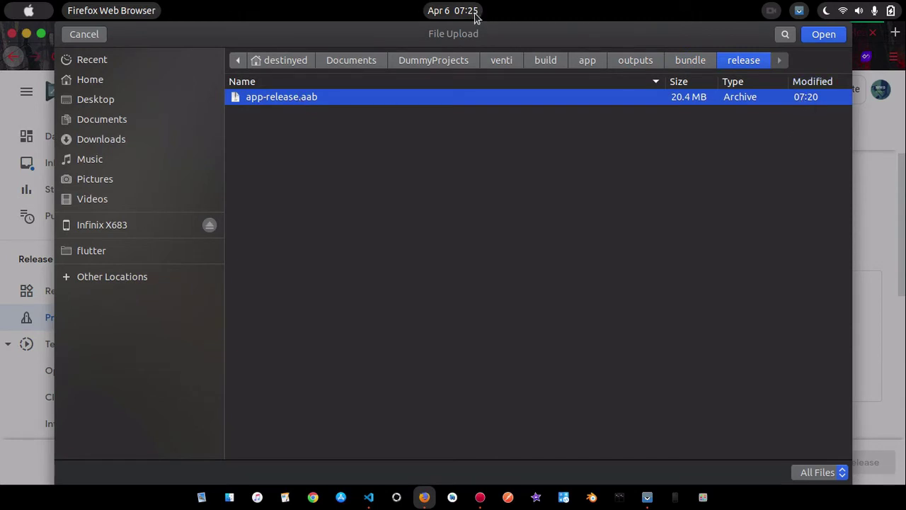
Upload app-release.aab and read the error that package name com.venti already exists
{"action": "left_click", "coordinate": [823, 35]}
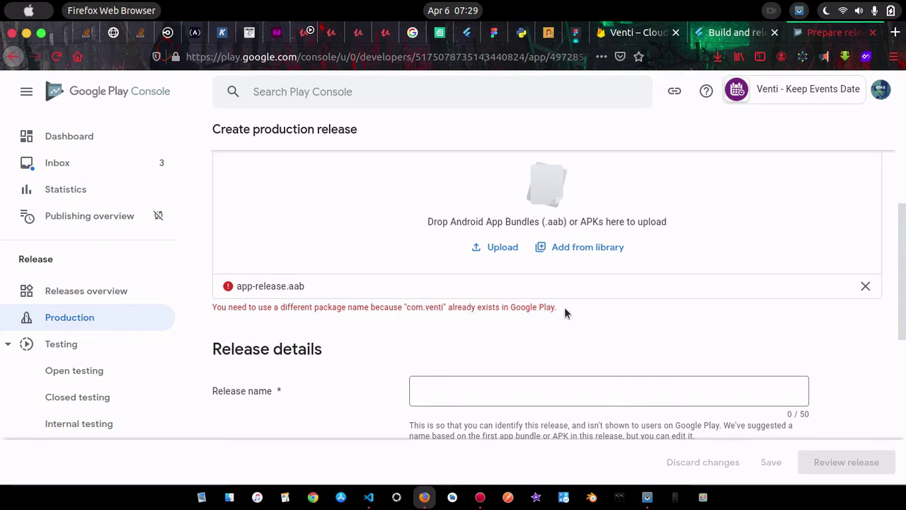
{"action": "scroll", "coordinate": [565, 307], "scroll_direction": "up", "scroll_amount": 2}
{"action": "key", "text": "super"}
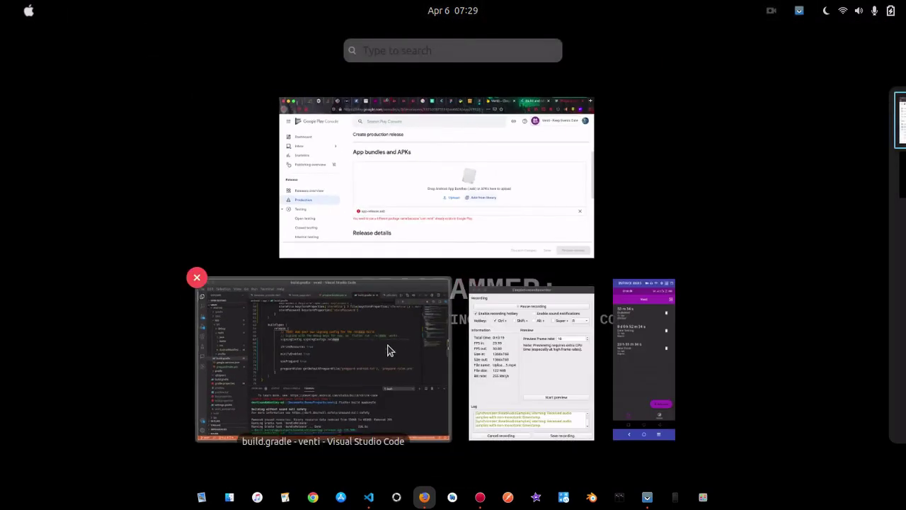
Open android/app/google-services.json and compare its package_name com.venti with the Play Console error
{"action": "left_click", "coordinate": [389, 349]}
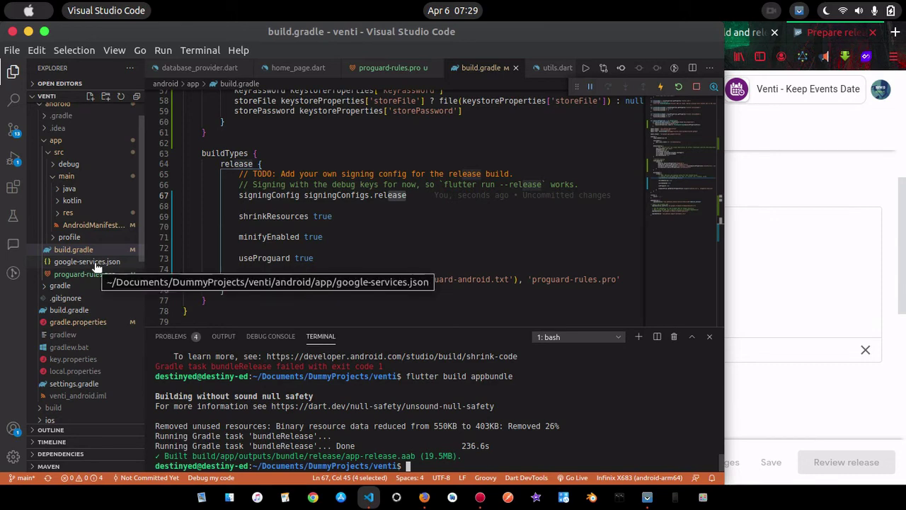
{"action": "left_click", "coordinate": [96, 267]}
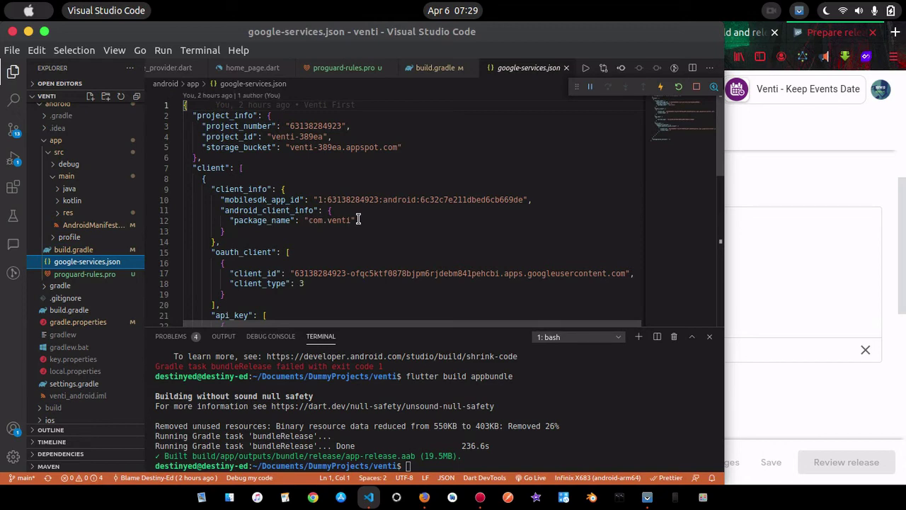
{"action": "scroll", "coordinate": [363, 234], "scroll_direction": "down", "scroll_amount": 6}
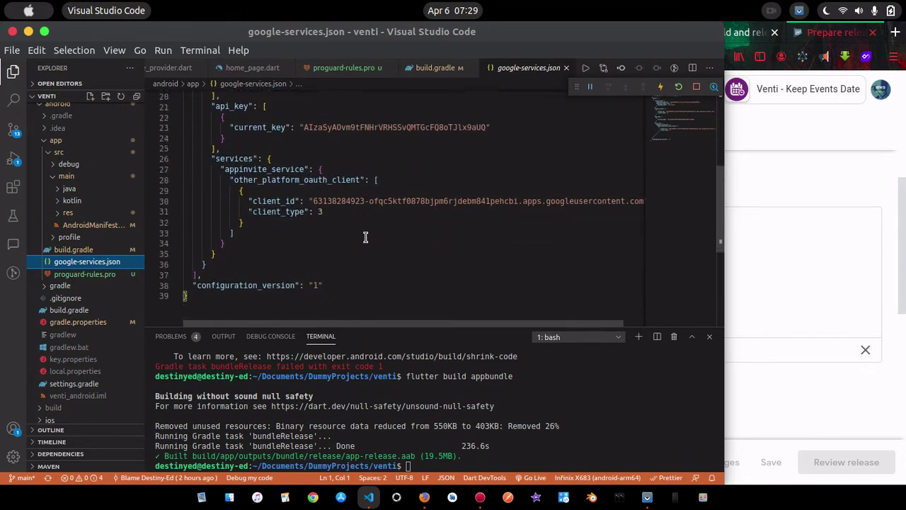
{"action": "scroll", "coordinate": [366, 237], "scroll_direction": "up", "scroll_amount": 6}
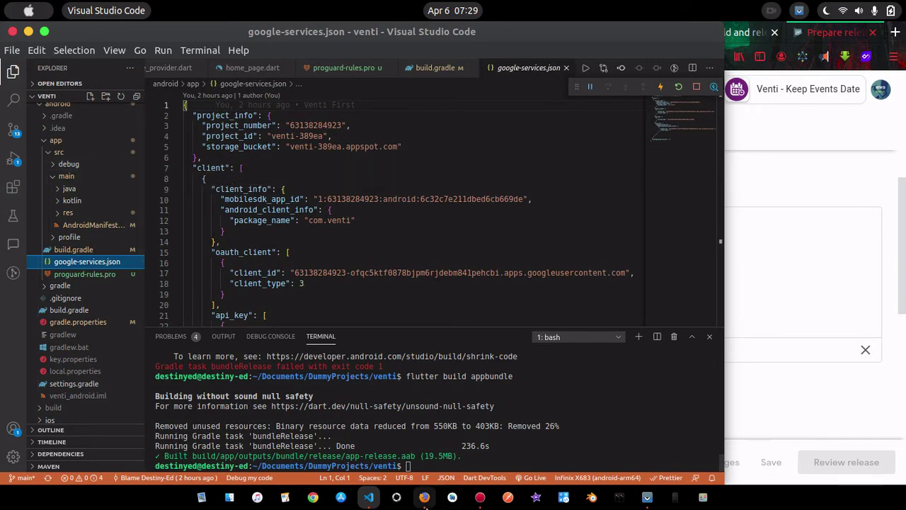
{"action": "left_click", "coordinate": [480, 497]}
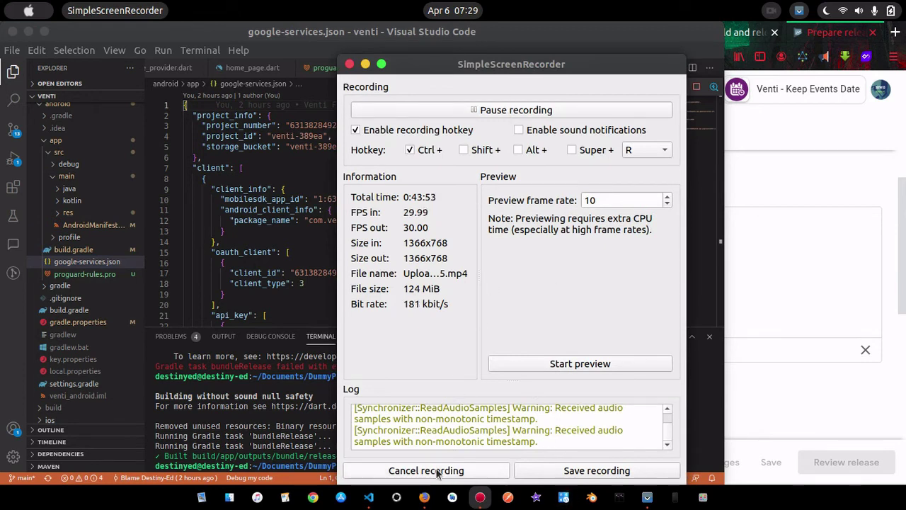
{"action": "left_click", "coordinate": [366, 64]}
{"action": "left_click", "coordinate": [395, 251]}
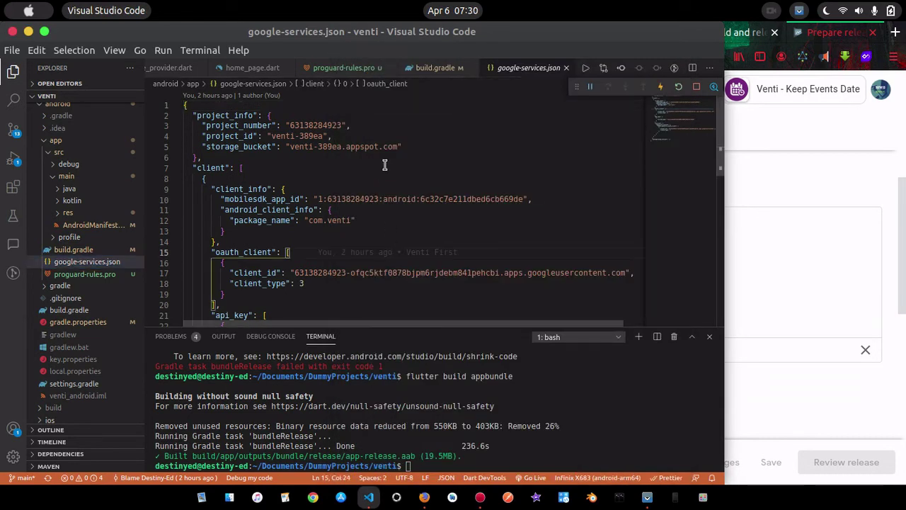
{"action": "left_click", "coordinate": [806, 231]}
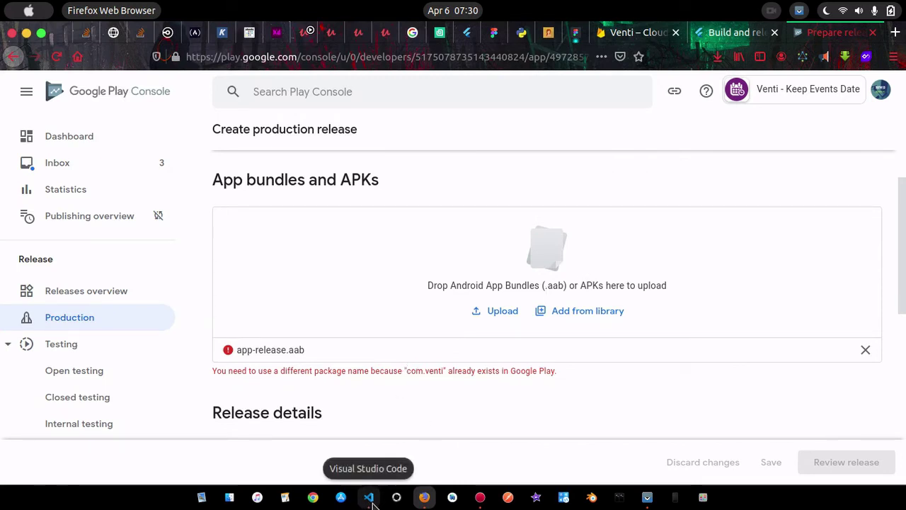
{"action": "left_click", "coordinate": [368, 498]}
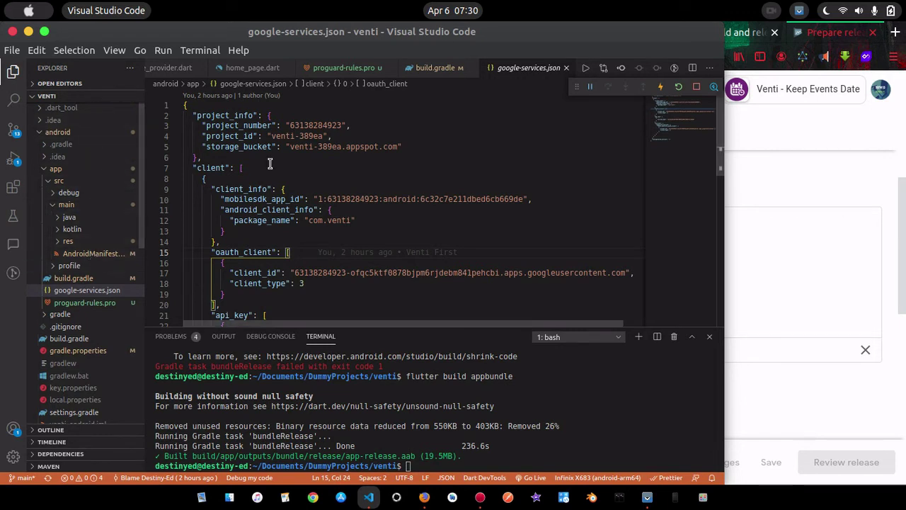
{"action": "scroll", "coordinate": [267, 141], "scroll_direction": "down", "scroll_amount": 3}
{"action": "scroll", "coordinate": [266, 138], "scroll_direction": "up", "scroll_amount": 3}
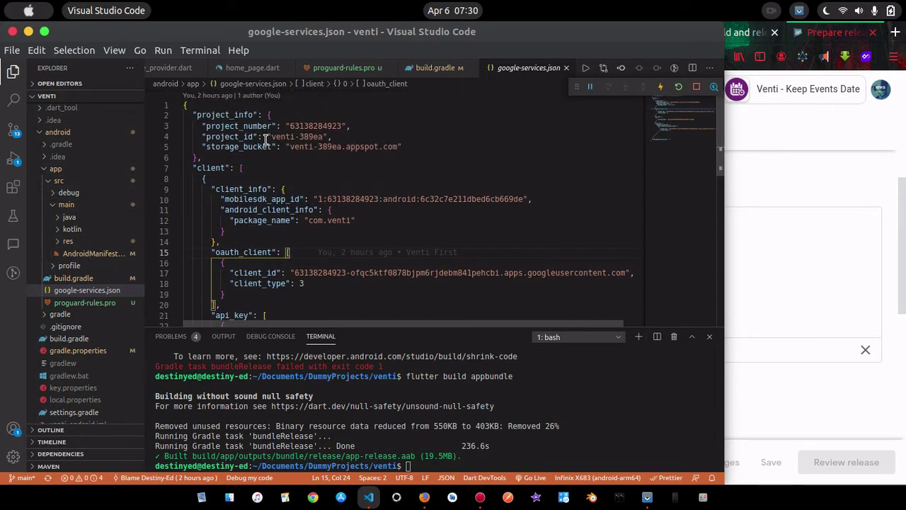
In AndroidManifest.xml, edit the line 2 package from com.venti to app.venti
{"action": "left_click", "coordinate": [79, 255]}
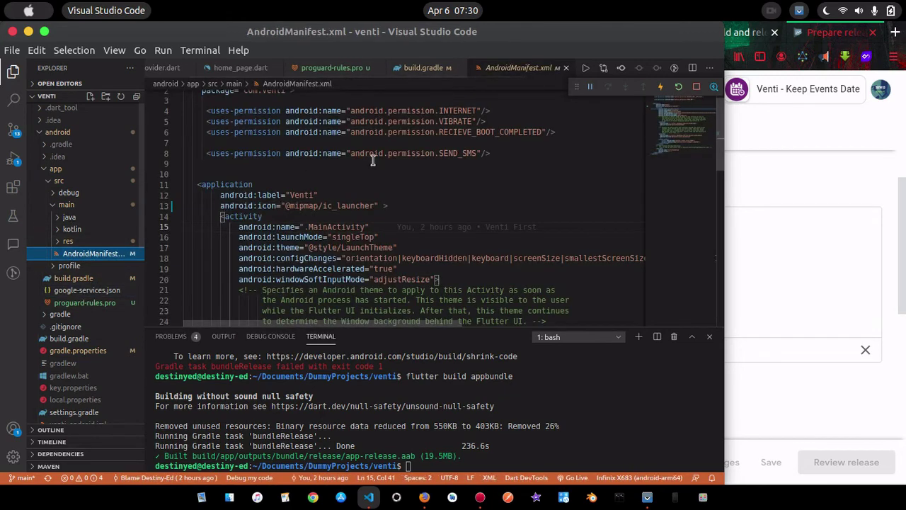
{"action": "scroll", "coordinate": [373, 160], "scroll_direction": "up", "scroll_amount": 1}
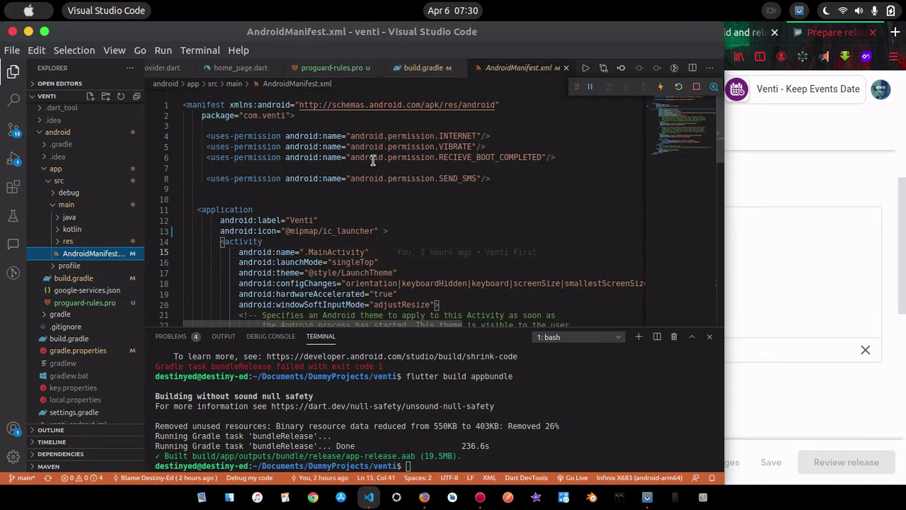
{"action": "left_click", "coordinate": [286, 116]}
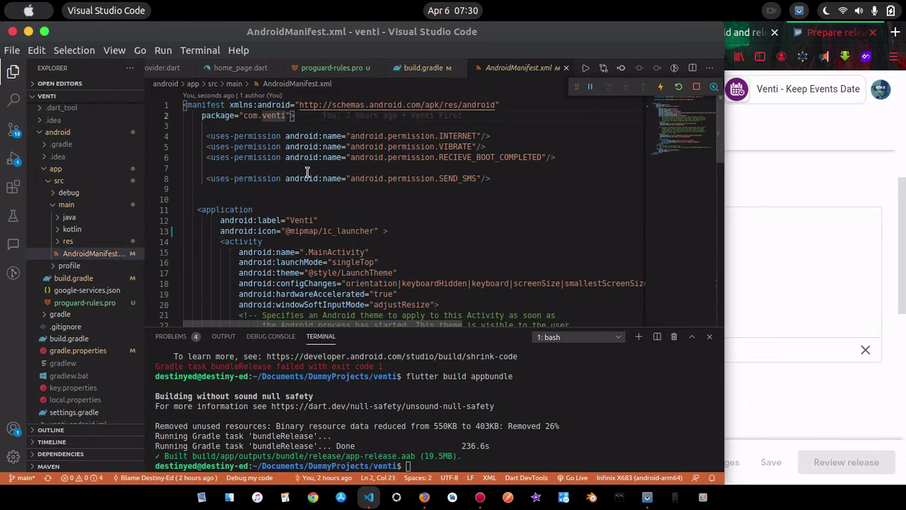
{"action": "key", "text": "Left"}
{"action": "key", "text": "ctrl+shift+Left"}
{"action": "key", "text": "BackSpace"}
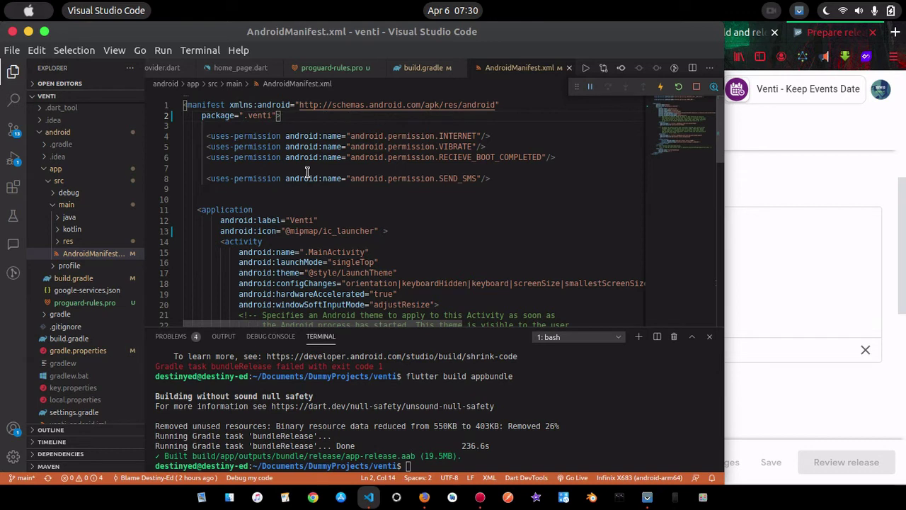
{"action": "type", "text": "com"}
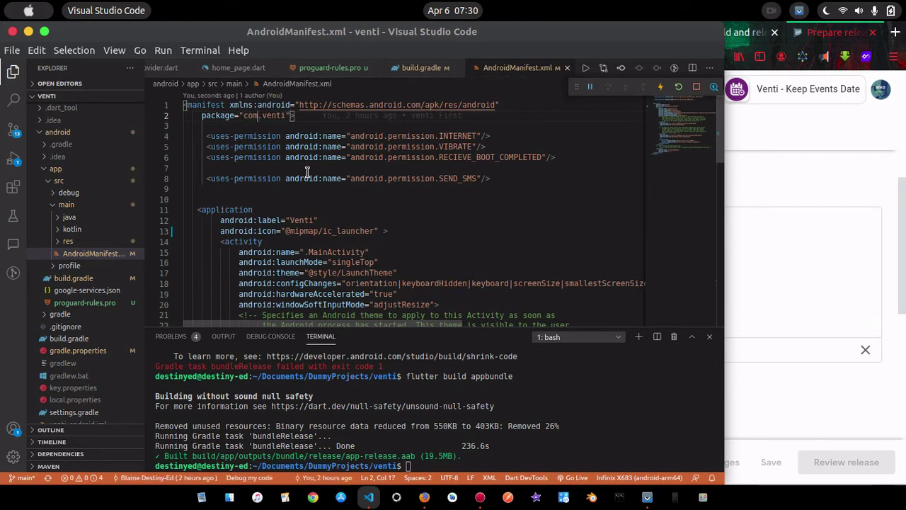
{"action": "key", "text": "Right"}
{"action": "key", "text": "Right"}
{"action": "key", "text": "Right"}
{"action": "key", "text": "Left"}
{"action": "key", "text": "Left"}
{"action": "key", "text": "BackSpace"}
{"action": "key", "text": "BackSpace"}
{"action": "key", "text": "BackSpace"}
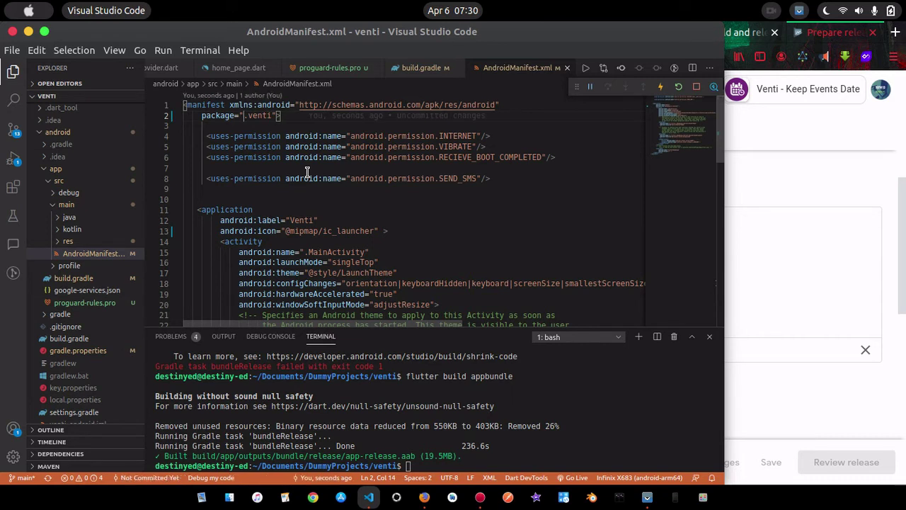
{"action": "type", "text": "app"}
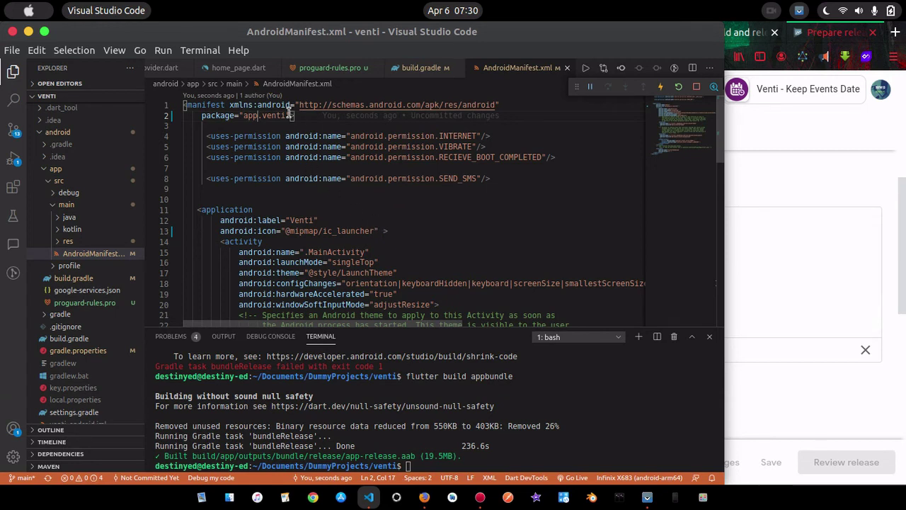
{"action": "left_click_drag", "start_coordinate": [286, 114], "coordinate": [246, 113]}
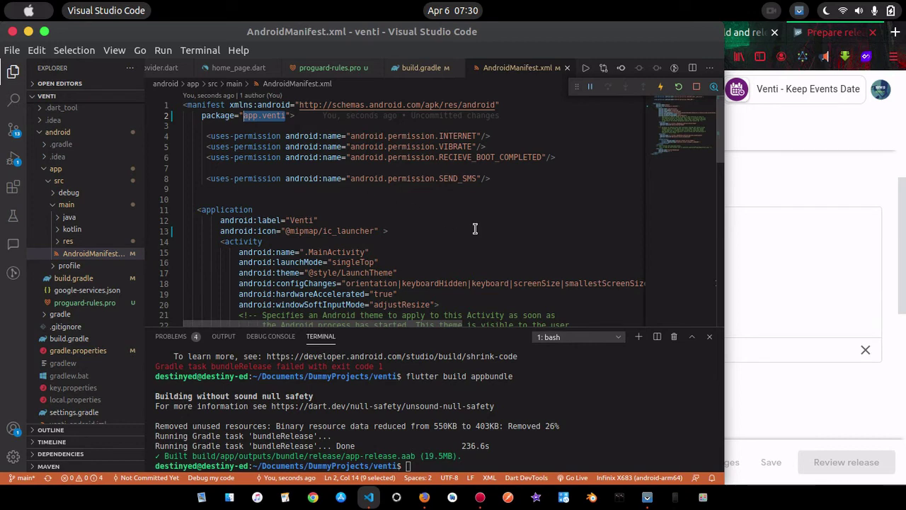
Undo the manifest edit back to com.venti and open project-wide search with Ctrl+Shift+F
{"action": "scroll", "coordinate": [475, 228], "scroll_direction": "down", "scroll_amount": 5}
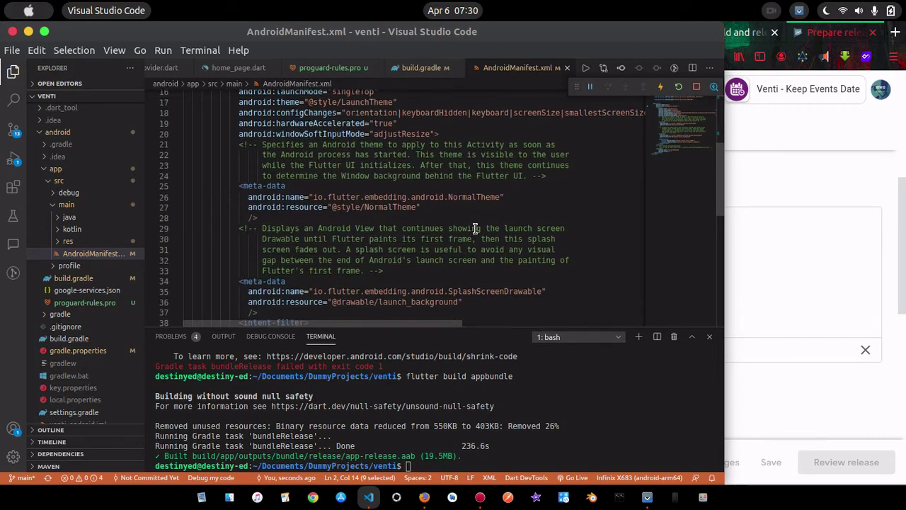
{"action": "scroll", "coordinate": [475, 228], "scroll_direction": "down", "scroll_amount": 2}
{"action": "scroll", "coordinate": [475, 227], "scroll_direction": "up", "scroll_amount": 7}
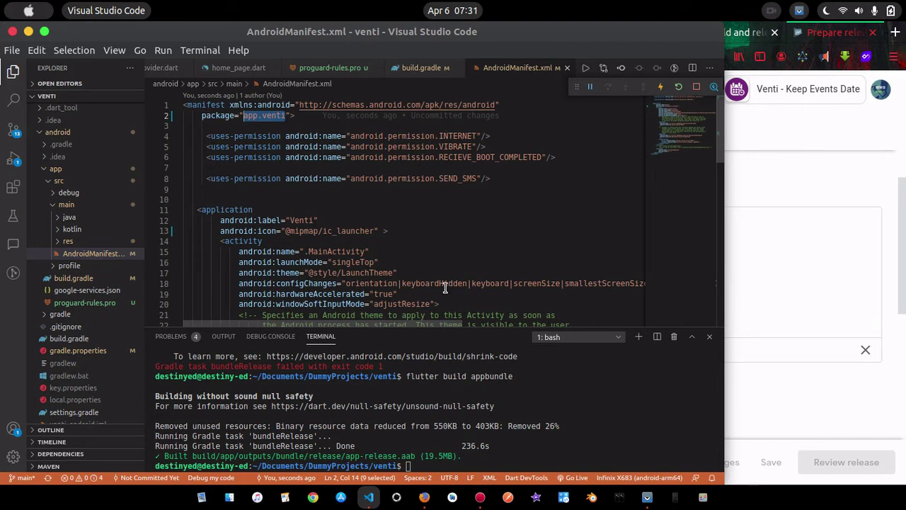
{"action": "key", "text": "ctrl+z"}
{"action": "key", "text": "ctrl+z"}
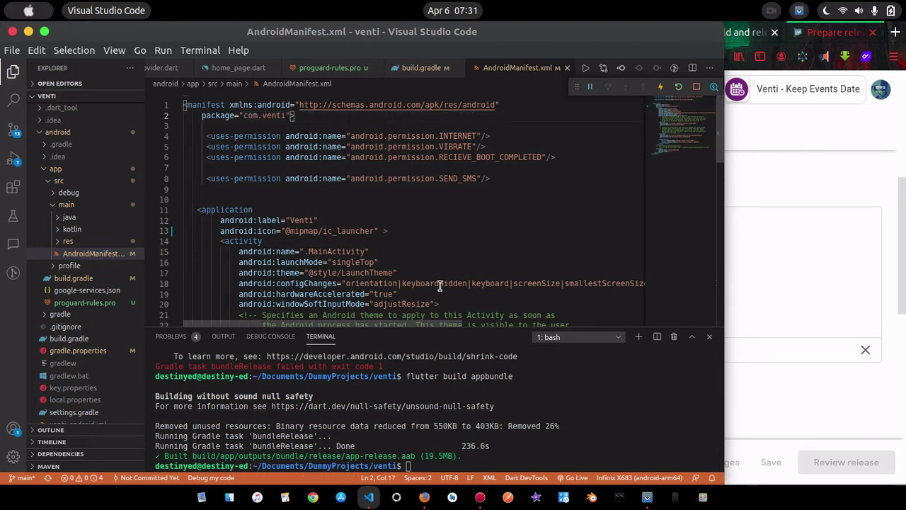
{"action": "left_click_drag", "start_coordinate": [286, 115], "coordinate": [244, 115]}
{"action": "key", "text": "ctrl+c"}
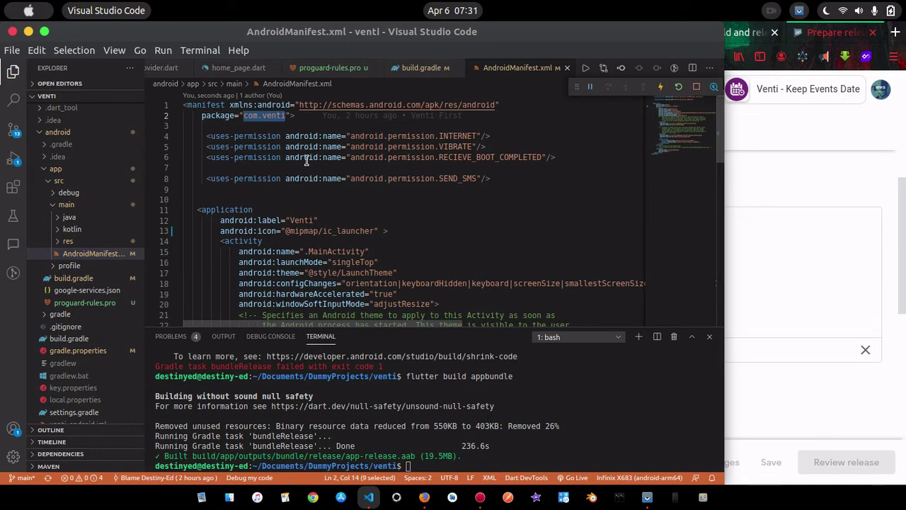
{"action": "left_click", "coordinate": [504, 187]}
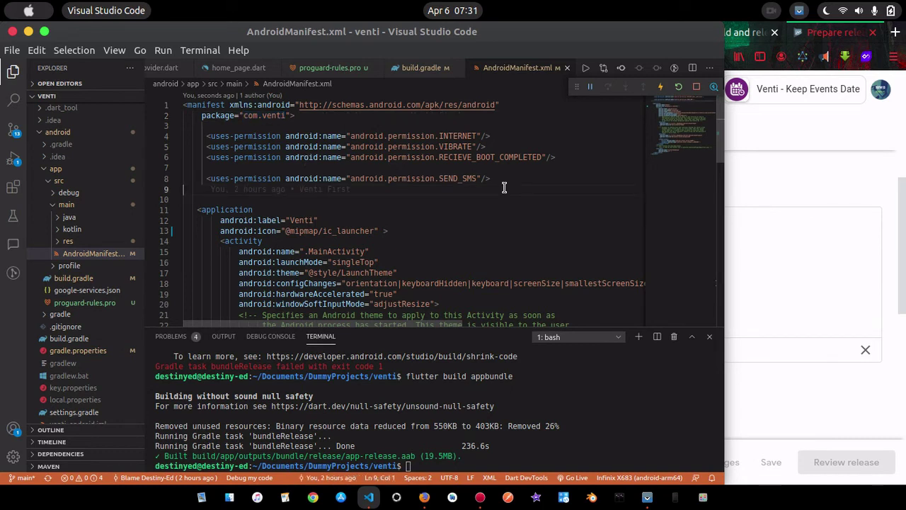
{"action": "key", "text": "ctrl+shift+f"}
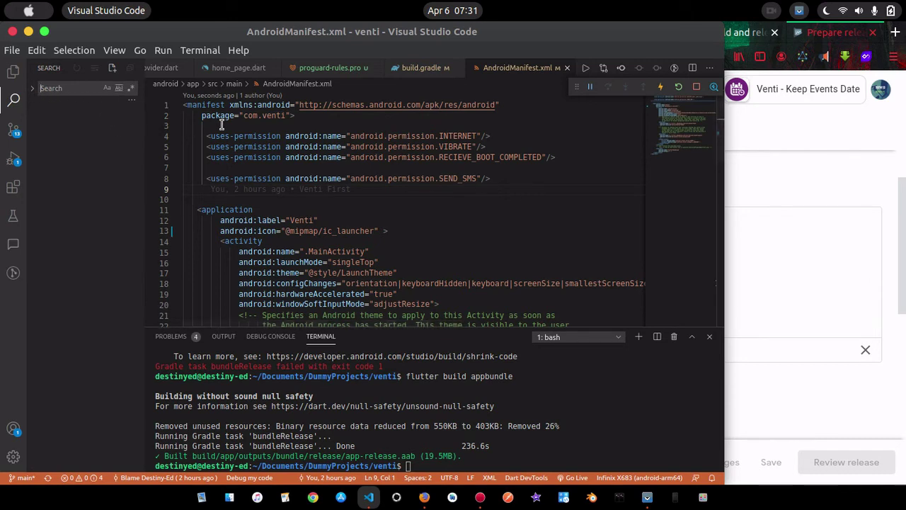
Replace all com.venti with app.venti across the project: 10 occurrences in 8 files
{"action": "left_click", "coordinate": [32, 90]}
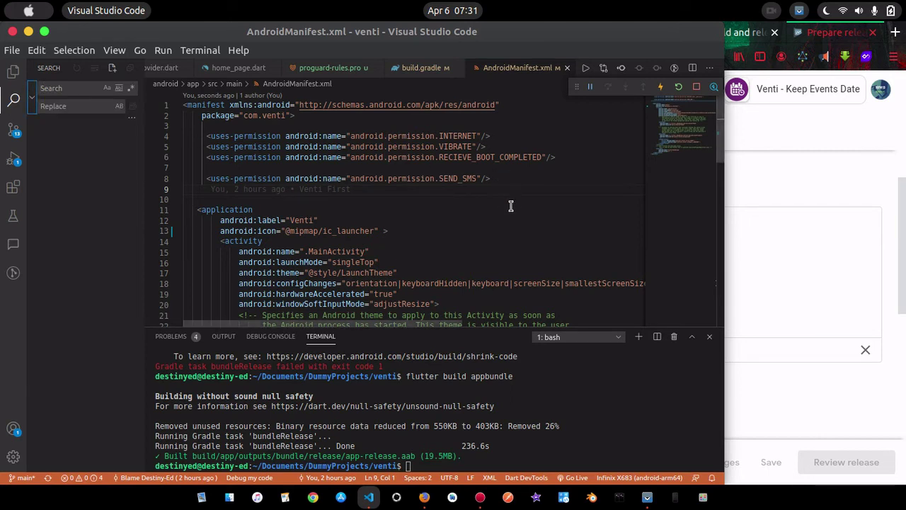
{"action": "left_click", "coordinate": [60, 89]}
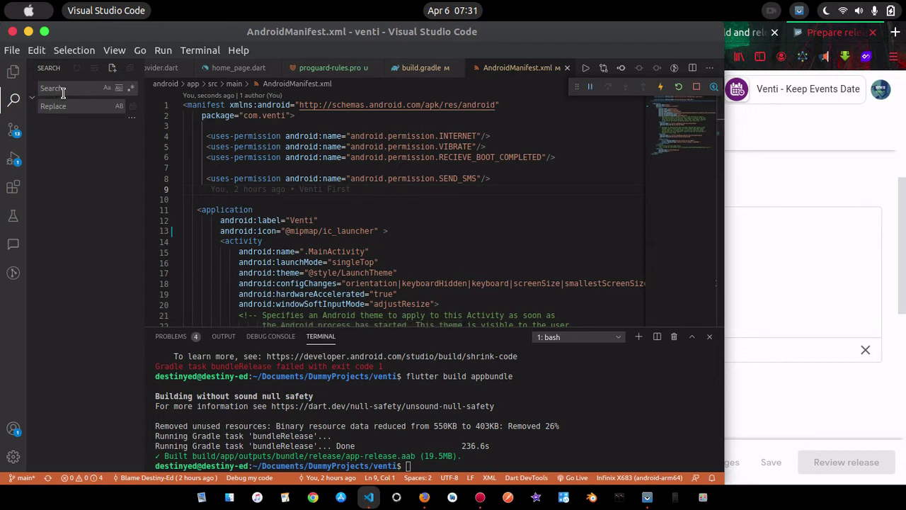
{"action": "key", "text": "ctrl+v"}
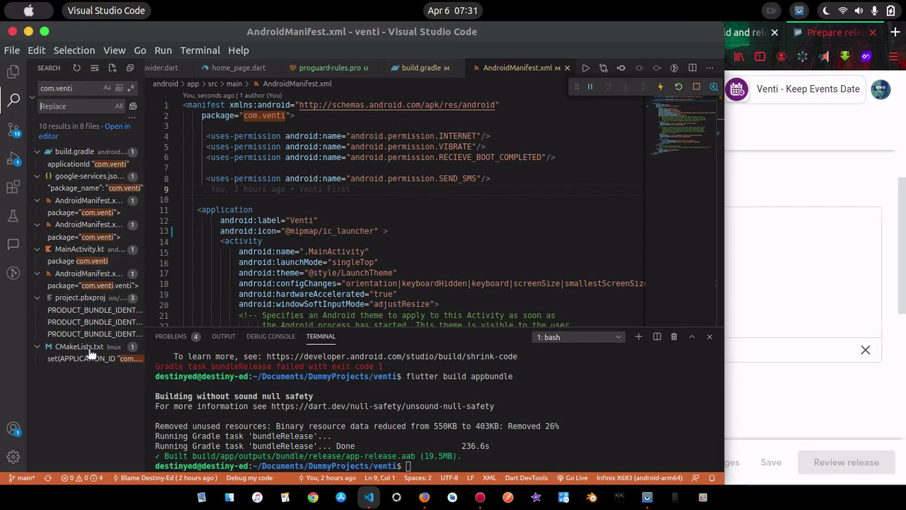
{"action": "mouse_move", "coordinate": [132, 360]}
{"action": "type", "text": "app.venti"}
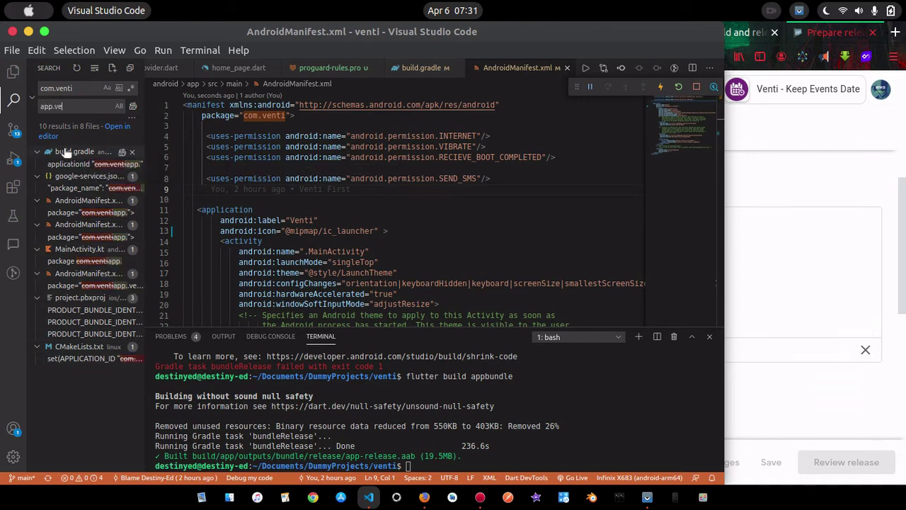
{"action": "left_click", "coordinate": [133, 107]}
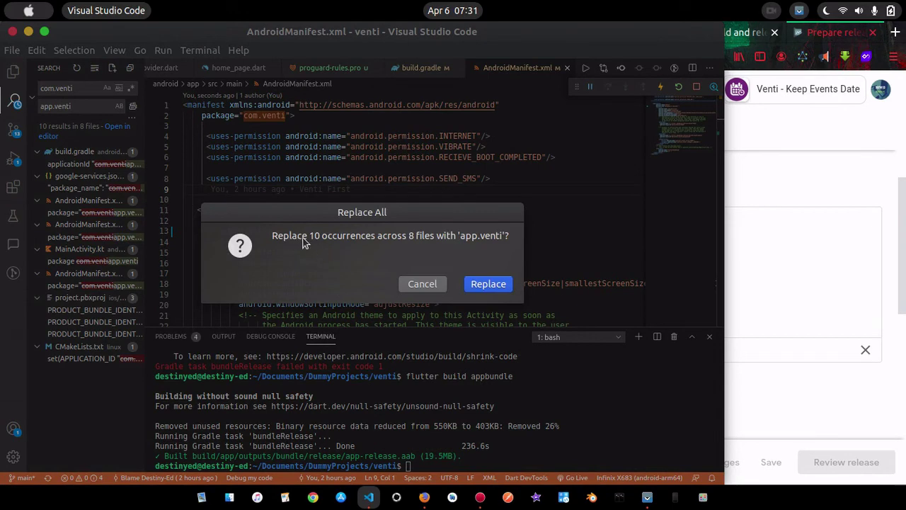
{"action": "left_click", "coordinate": [497, 286]}
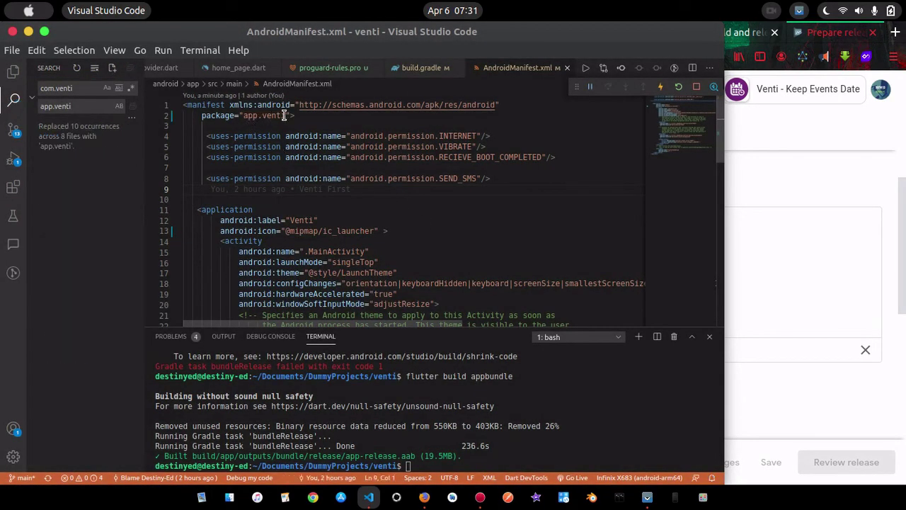
Clear the Replace field, confirm google-services.json now reads app.venti, and return to Cloud Firestore
{"action": "left_click", "coordinate": [311, 115]}
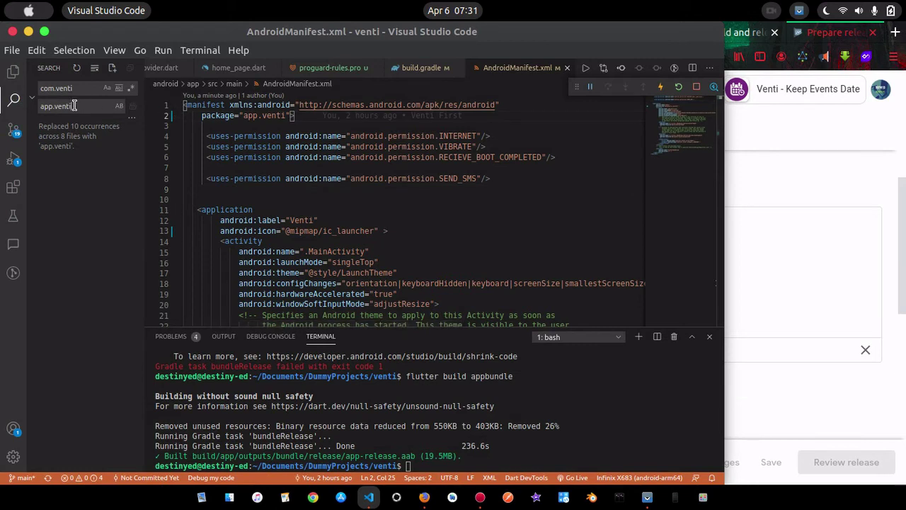
{"action": "left_click_drag", "start_coordinate": [72, 107], "coordinate": [40, 102]}
{"action": "key", "text": "BackSpace"}
{"action": "left_click", "coordinate": [16, 75]}
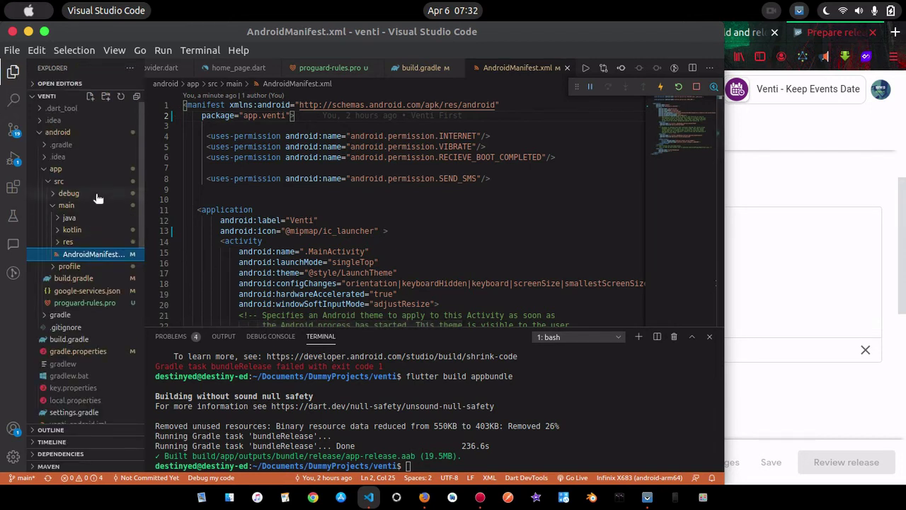
{"action": "scroll", "coordinate": [92, 198], "scroll_direction": "down", "scroll_amount": 2}
{"action": "left_click", "coordinate": [85, 259]}
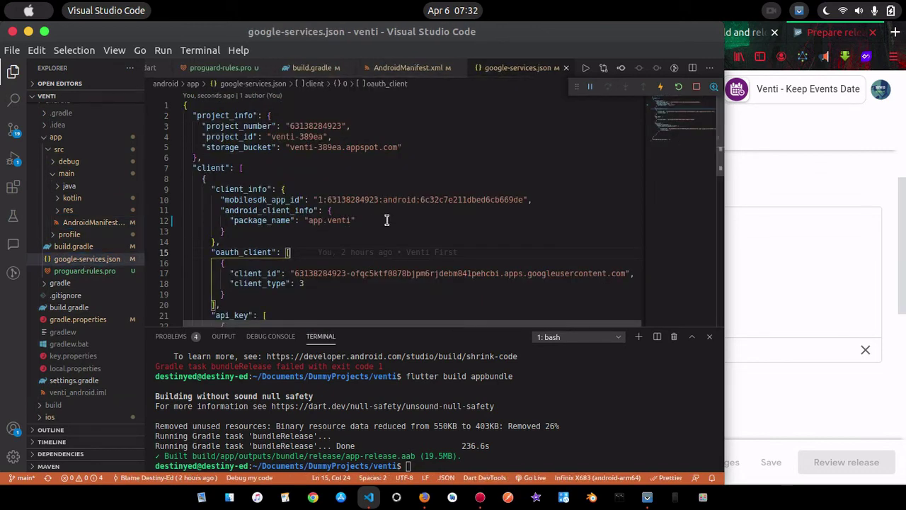
{"action": "double_click", "coordinate": [345, 222]}
{"action": "left_click", "coordinate": [838, 183]}
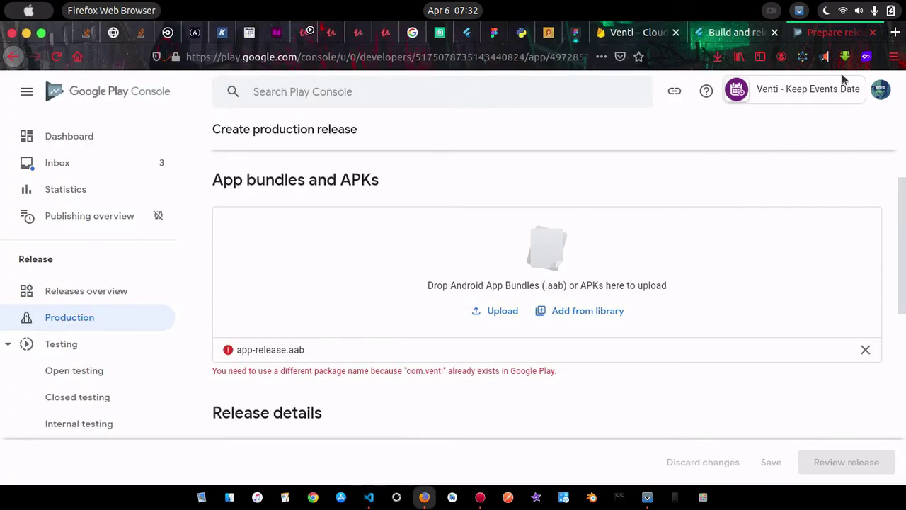
{"action": "left_click", "coordinate": [656, 33]}
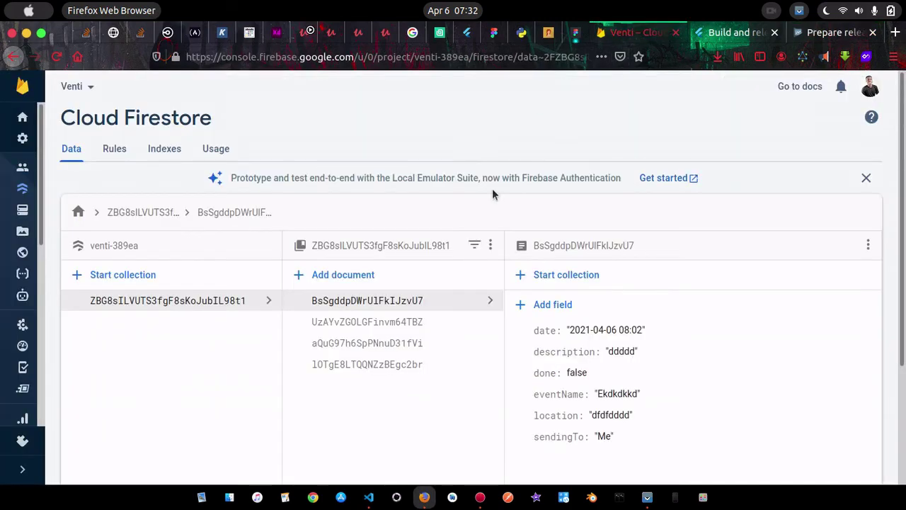
Go from the Firebase project list into Venti and open its Project settings page
{"action": "left_click", "coordinate": [25, 86]}
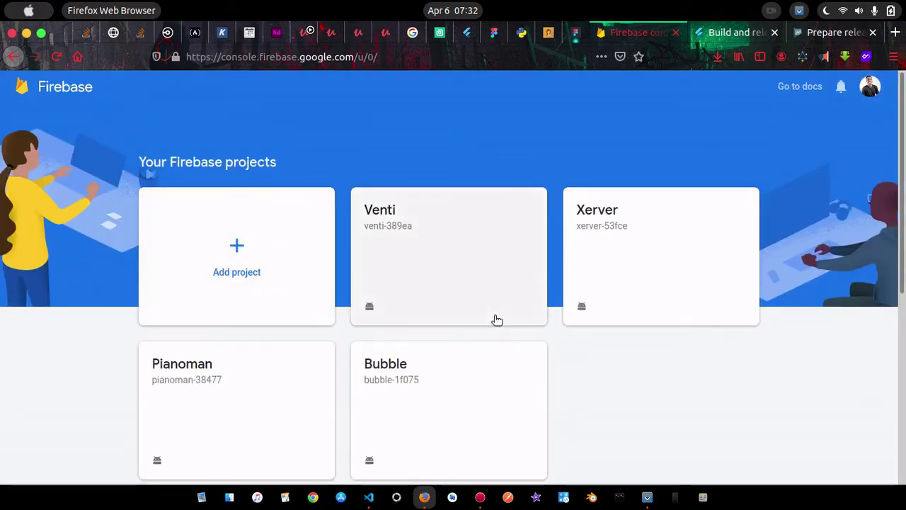
{"action": "left_click", "coordinate": [464, 284]}
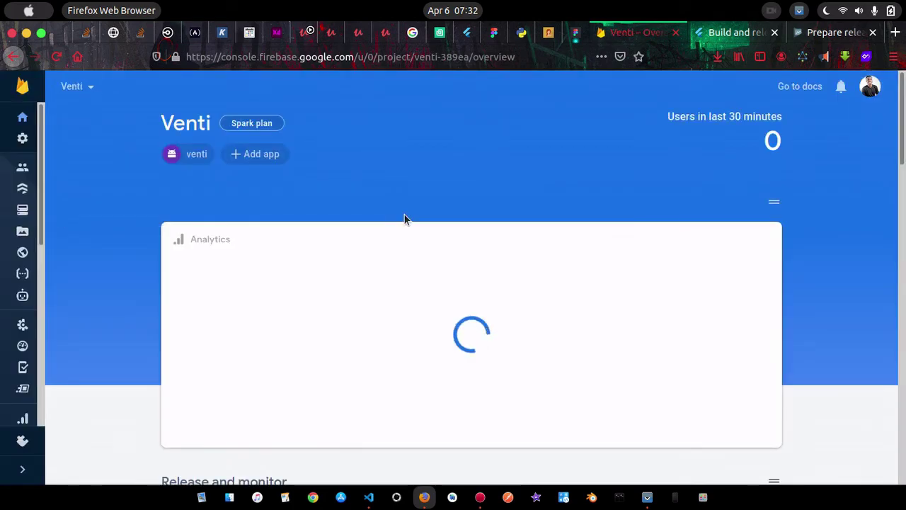
{"action": "left_click", "coordinate": [83, 86]}
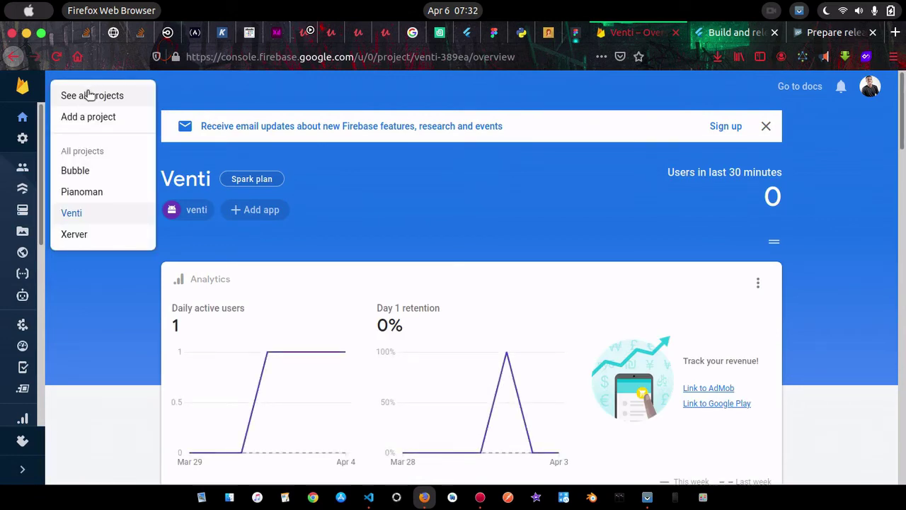
{"action": "left_click", "coordinate": [24, 141]}
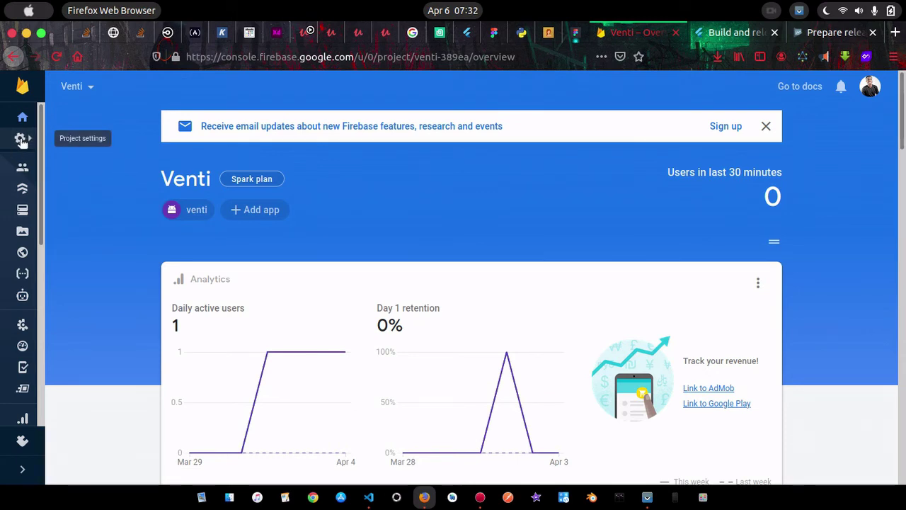
{"action": "left_click", "coordinate": [22, 141]}
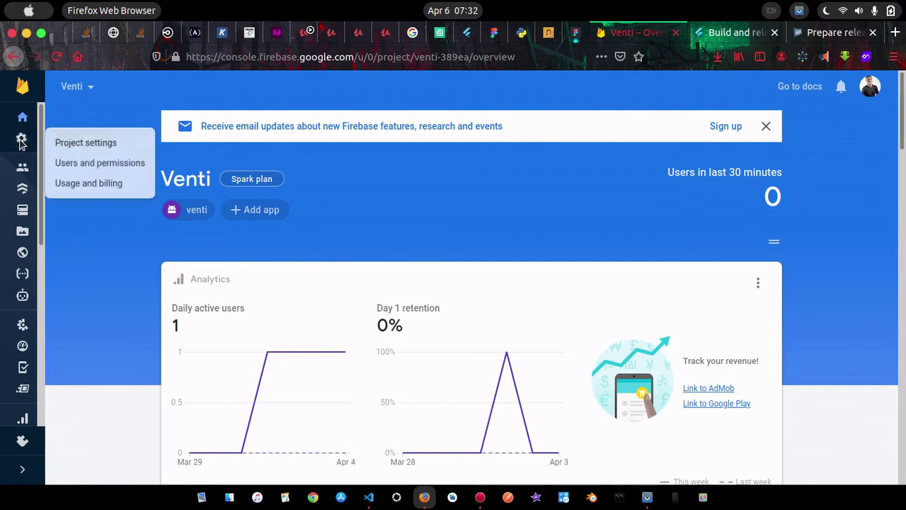
{"action": "left_click", "coordinate": [88, 144]}
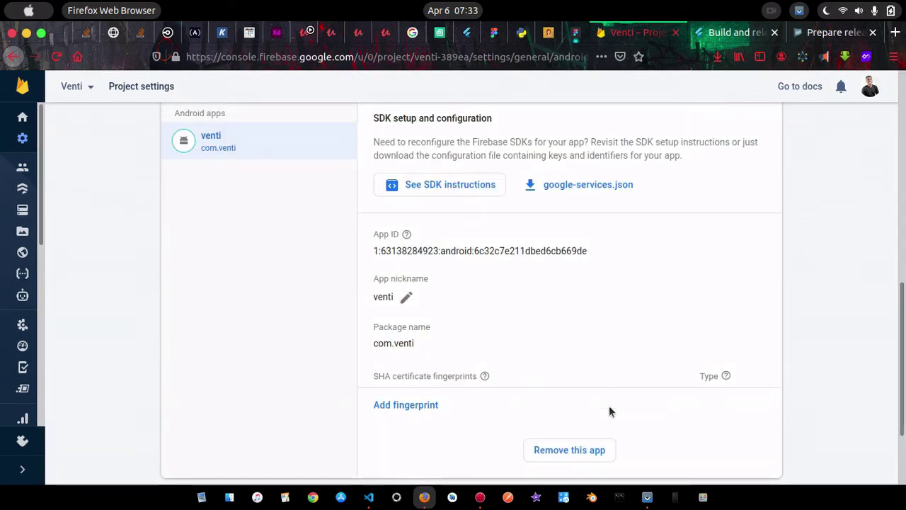
Permanently delete the com.venti Android app from the Venti Firebase project
{"action": "left_click", "coordinate": [580, 450]}
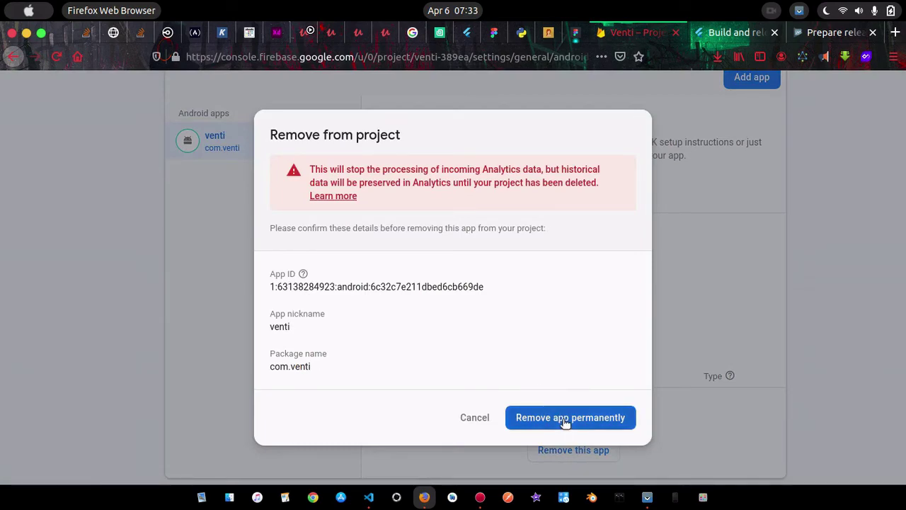
{"action": "left_click", "coordinate": [564, 419]}
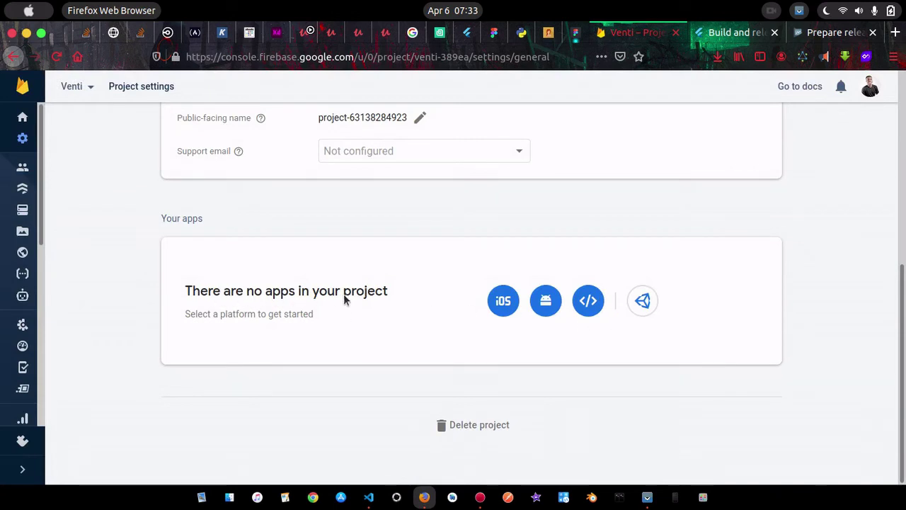
Register a new Android app with package name app.venti and nickname Venti
{"action": "left_click", "coordinate": [546, 301]}
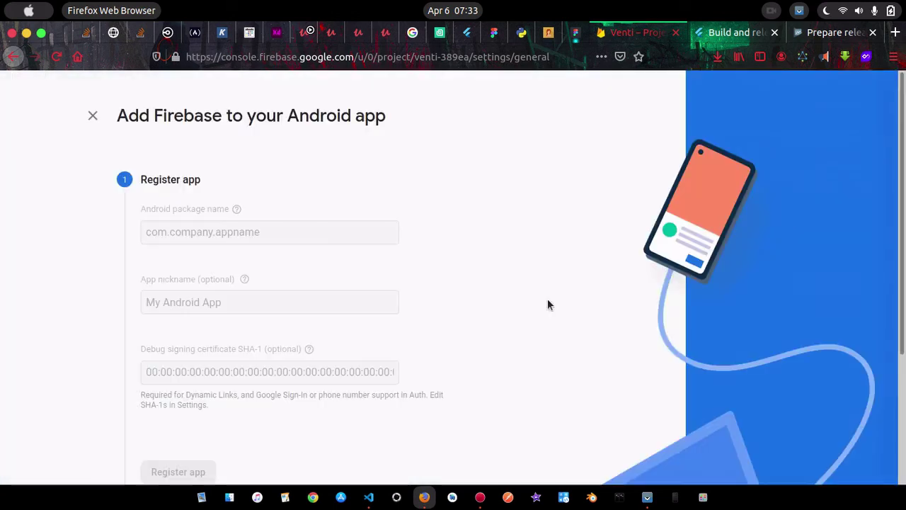
{"action": "left_click", "coordinate": [274, 230]}
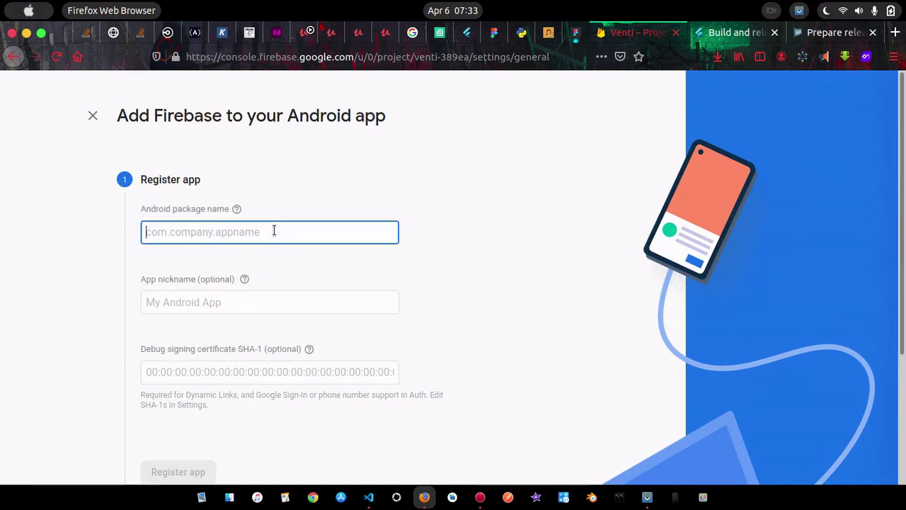
{"action": "type", "text": "V"}
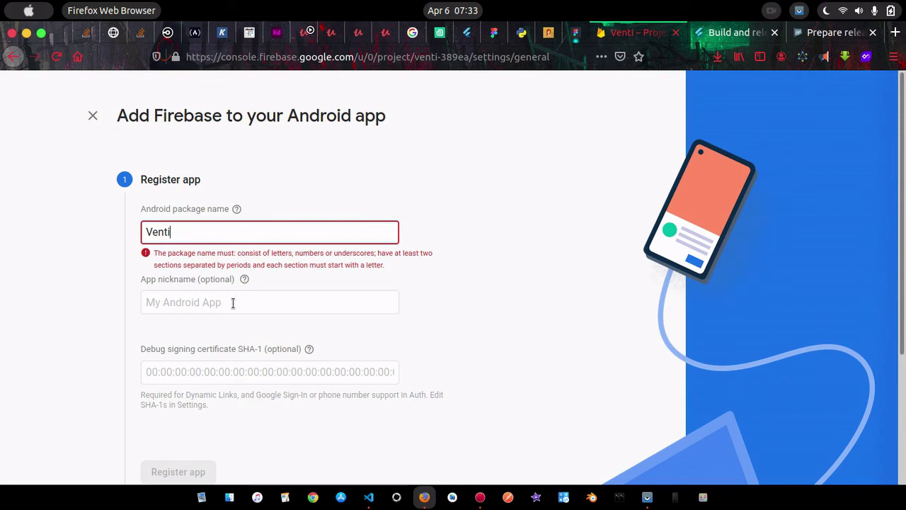
{"action": "type", "text": "enti"}
{"action": "key", "text": "BackSpace"}
{"action": "key", "text": "BackSpace"}
{"action": "key", "text": "BackSpace"}
{"action": "key", "text": "BackSpace"}
{"action": "key", "text": "BackSpace"}
{"action": "type", "text": "app."}
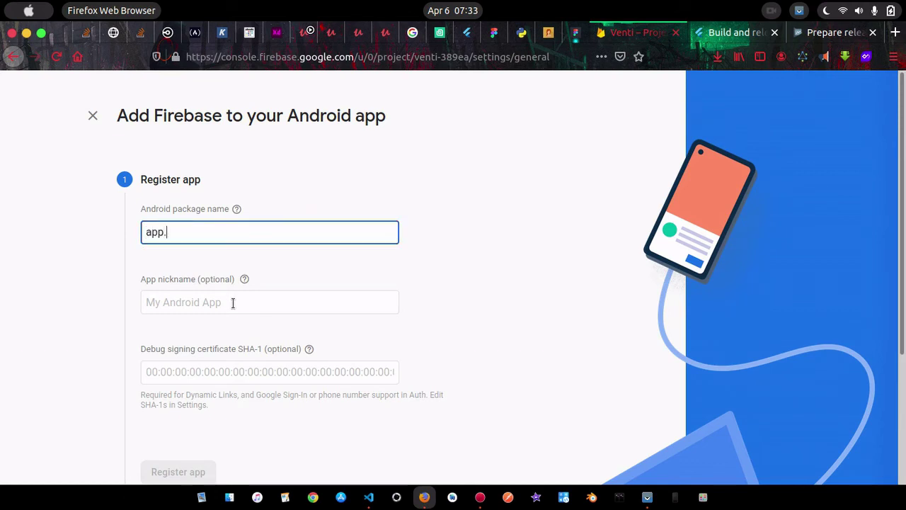
{"action": "type", "text": "venti"}
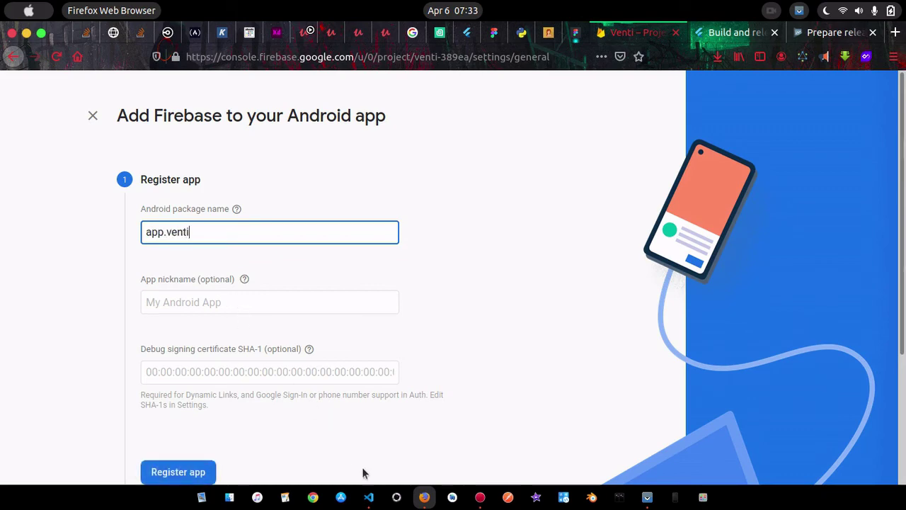
{"action": "left_click", "coordinate": [369, 497]}
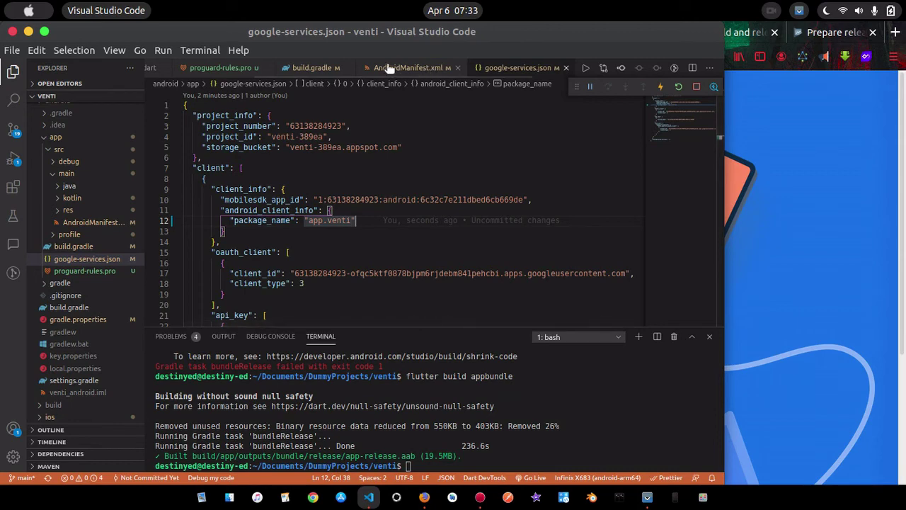
{"action": "left_click", "coordinate": [424, 497]}
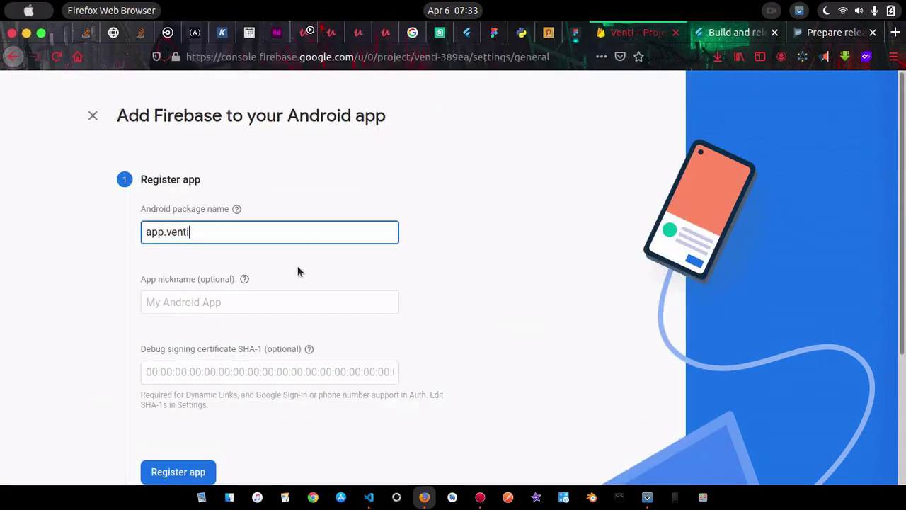
{"action": "left_click", "coordinate": [237, 302]}
{"action": "type", "text": "Ve"}
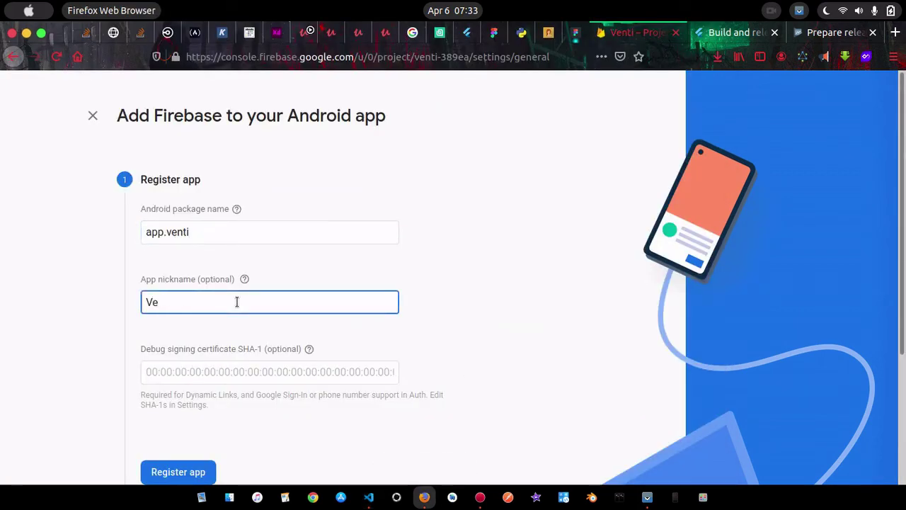
{"action": "type", "text": "nti"}
{"action": "left_click", "coordinate": [177, 472]}
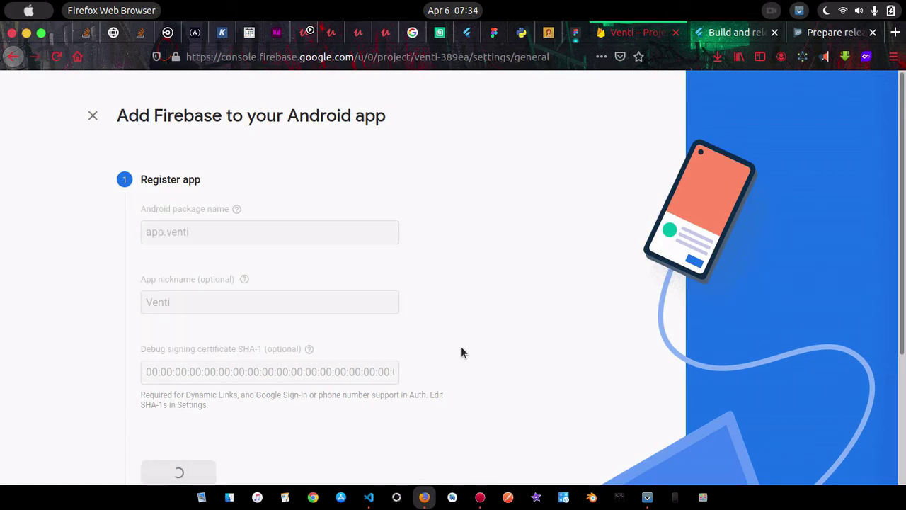
Save the new google-services.json to disk and step through the SDK setup to the console
{"action": "scroll", "coordinate": [461, 347], "scroll_direction": "down", "scroll_amount": 3}
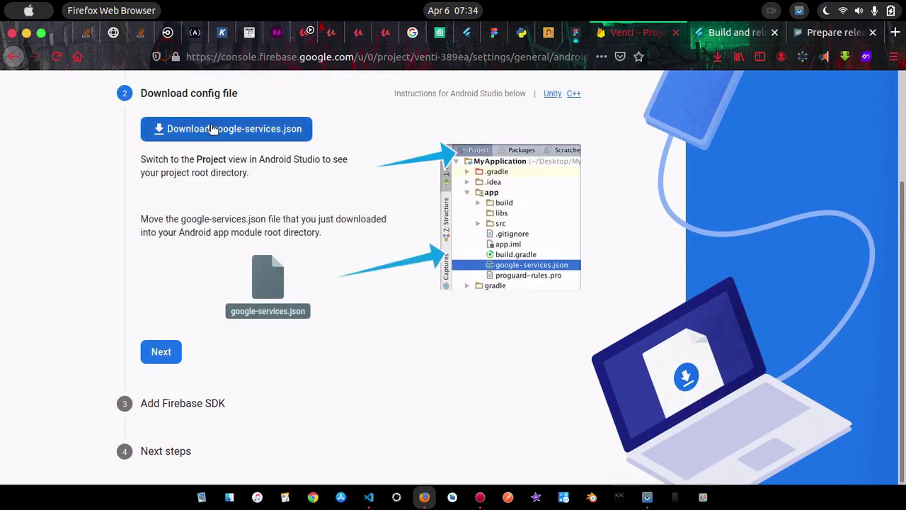
{"action": "left_click", "coordinate": [214, 129]}
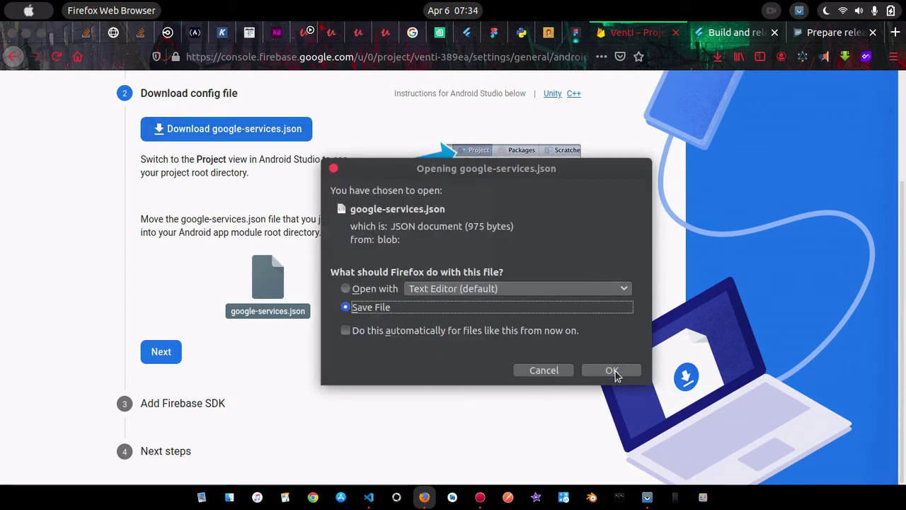
{"action": "left_click", "coordinate": [616, 371]}
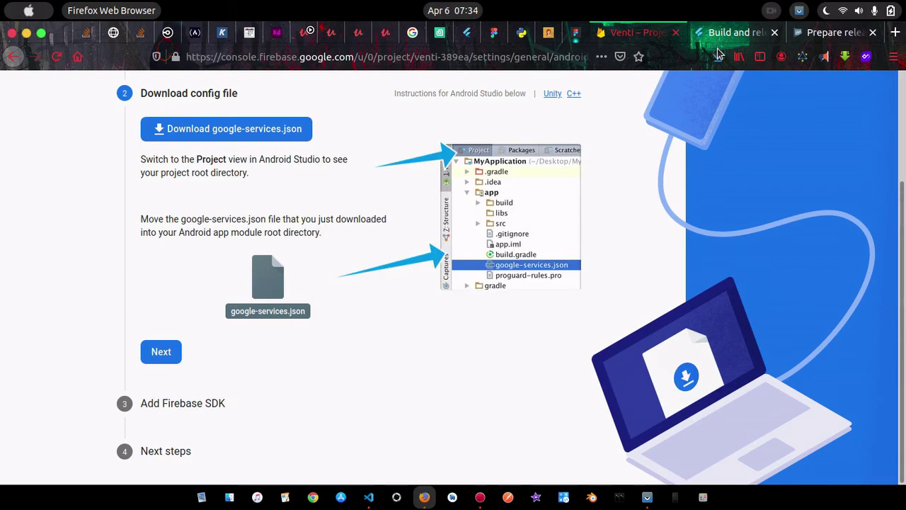
{"action": "left_click", "coordinate": [161, 351]}
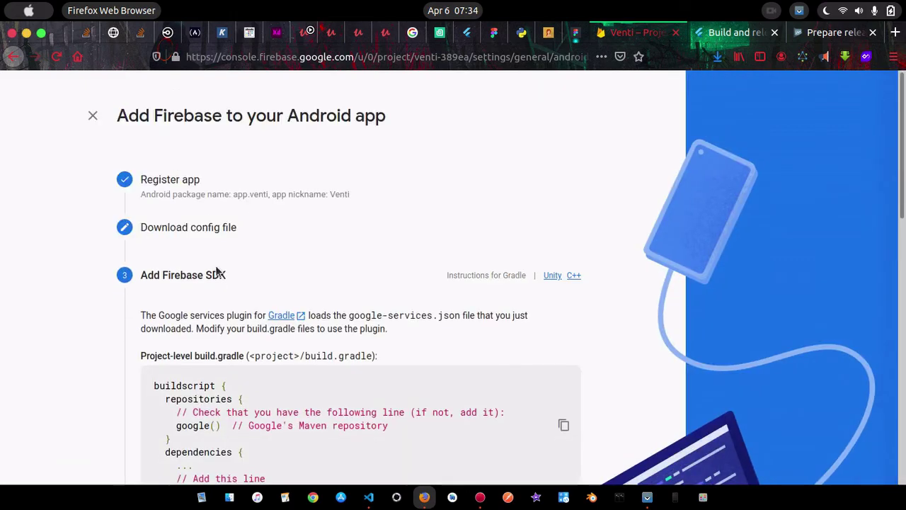
{"action": "scroll", "coordinate": [220, 348], "scroll_direction": "down", "scroll_amount": 6}
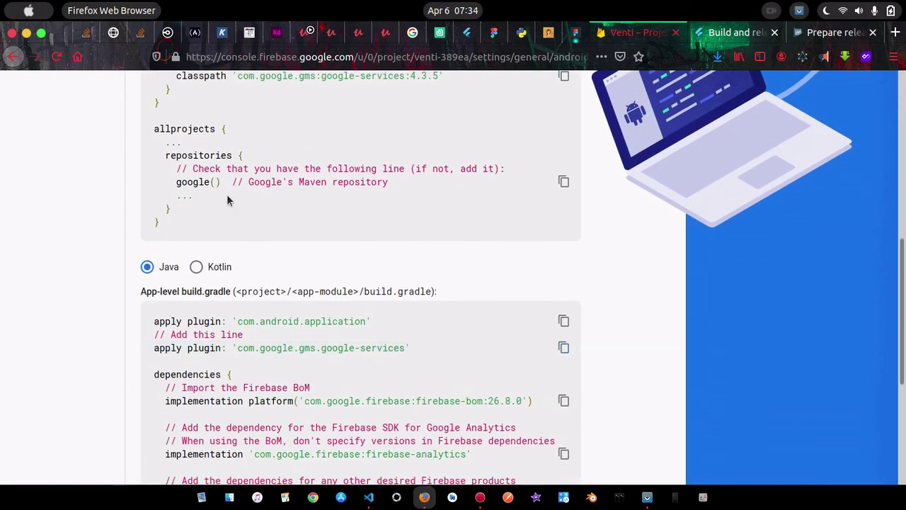
{"action": "scroll", "coordinate": [260, 266], "scroll_direction": "down", "scroll_amount": 3}
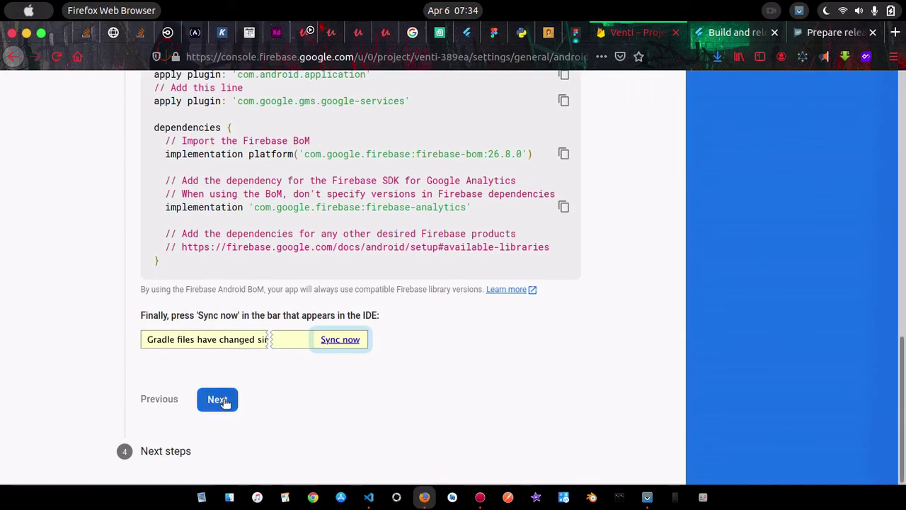
{"action": "left_click", "coordinate": [221, 401]}
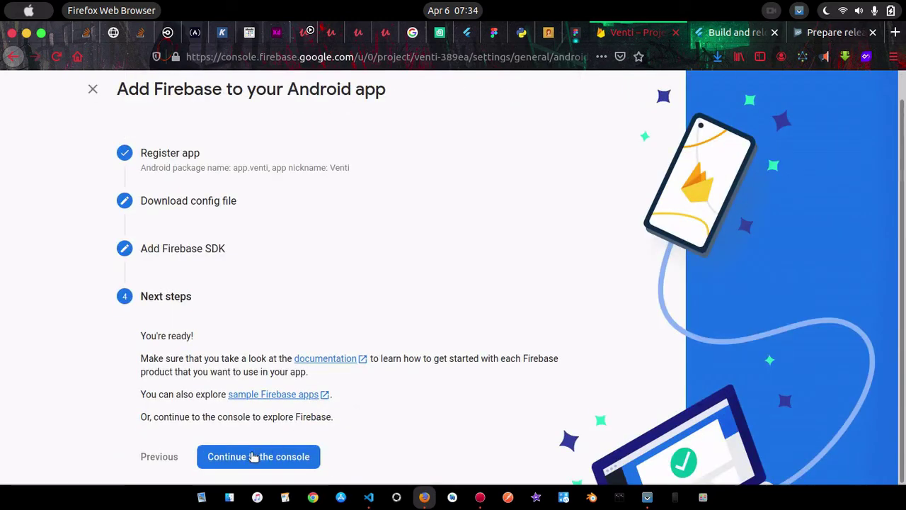
{"action": "left_click", "coordinate": [250, 457]}
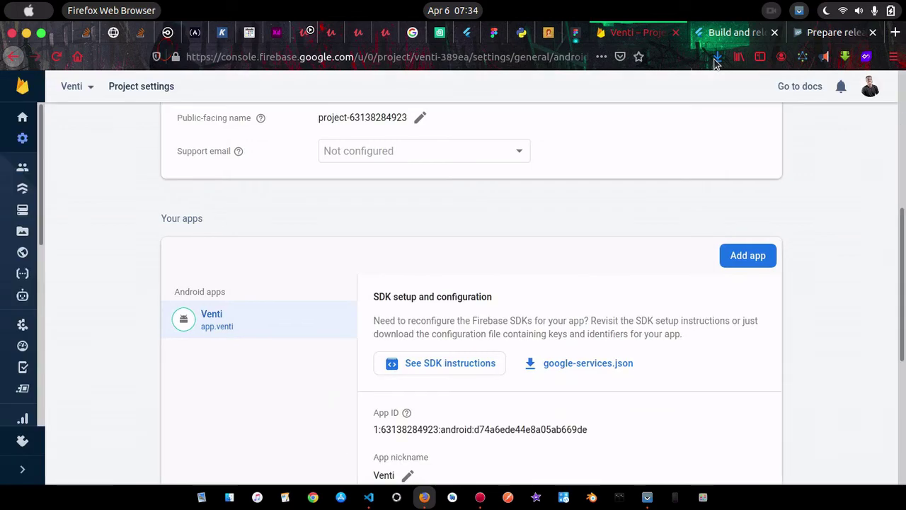
Open google-services(2).json from Firefox's downloads in the text editor, showing package_name app.venti
{"action": "scroll", "coordinate": [585, 225], "scroll_direction": "down", "scroll_amount": 5}
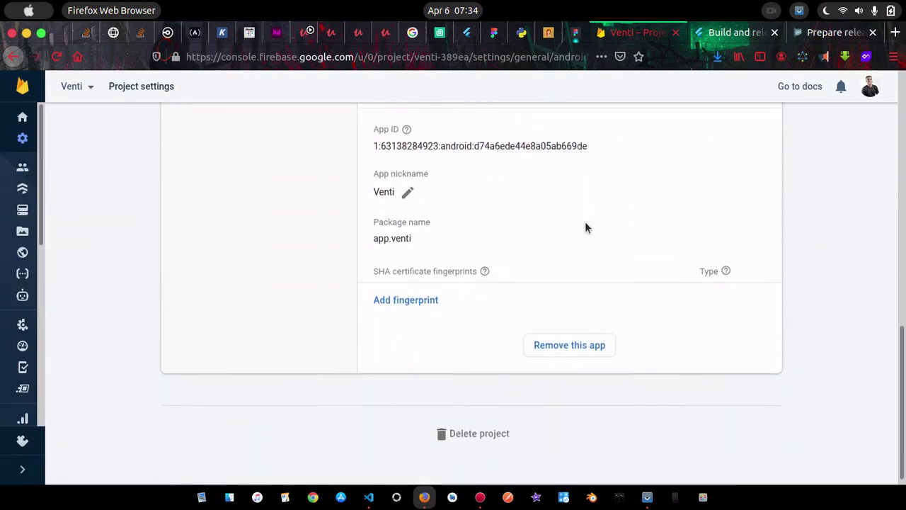
{"action": "scroll", "coordinate": [482, 228], "scroll_direction": "up", "scroll_amount": 7}
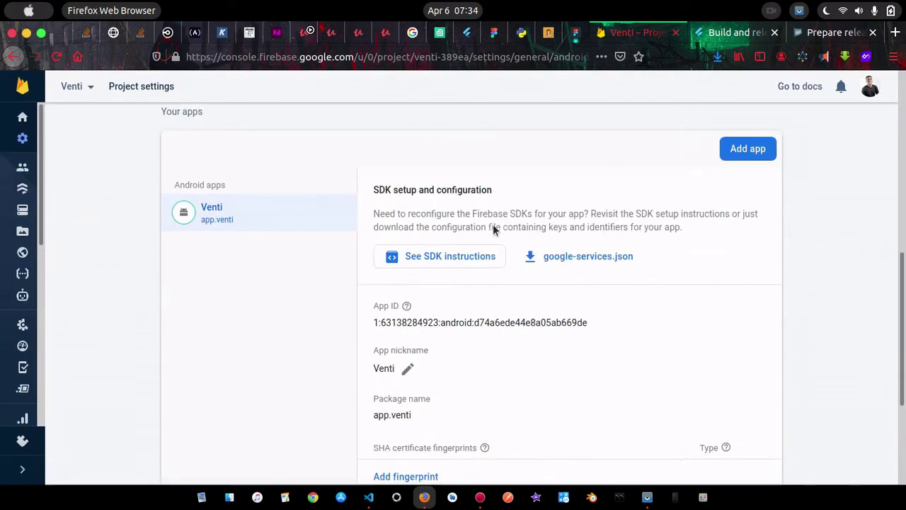
{"action": "left_click", "coordinate": [717, 57]}
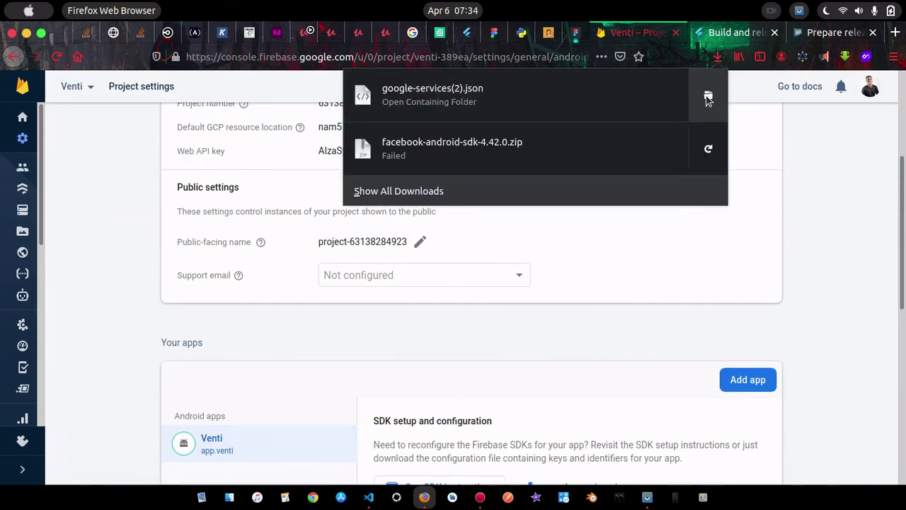
{"action": "left_click", "coordinate": [617, 87]}
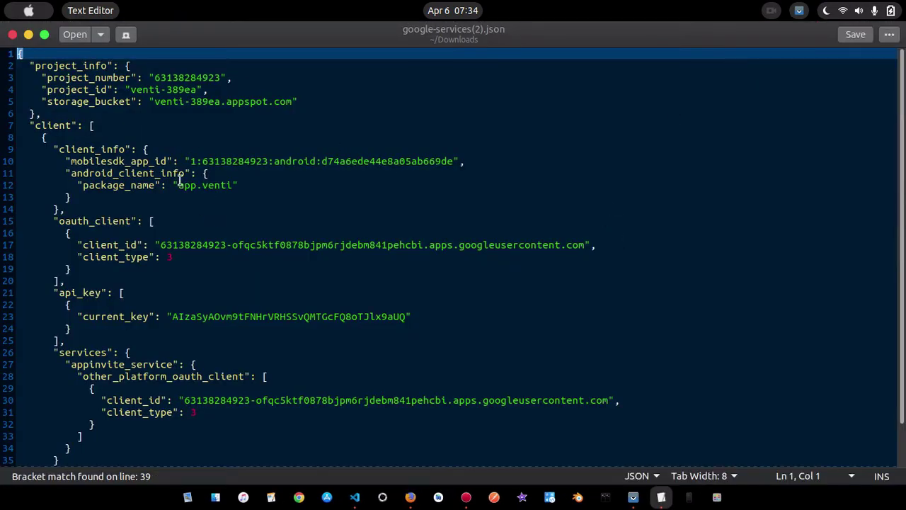
Verify that the downloaded Firebase config lists the package name app.venti
{"action": "left_click_drag", "start_coordinate": [177, 184], "coordinate": [233, 185]}
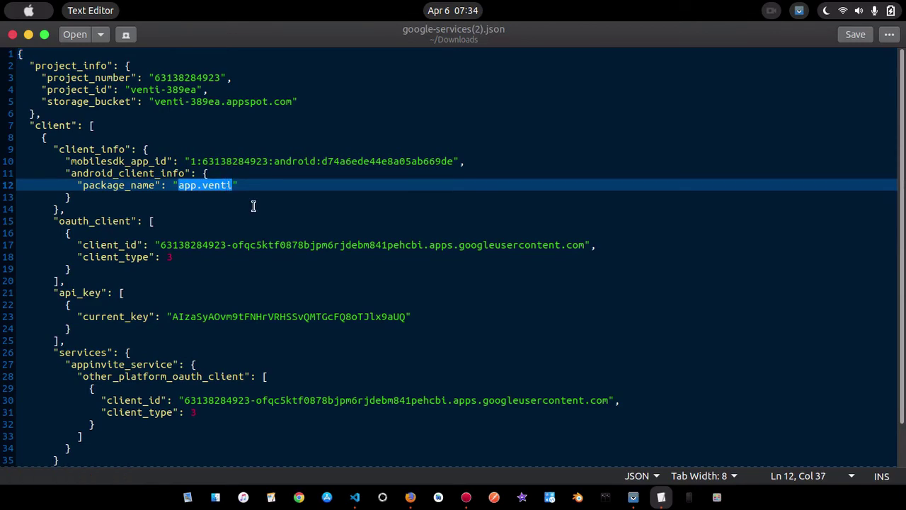
{"action": "scroll", "coordinate": [253, 205], "scroll_direction": "down", "scroll_amount": 2}
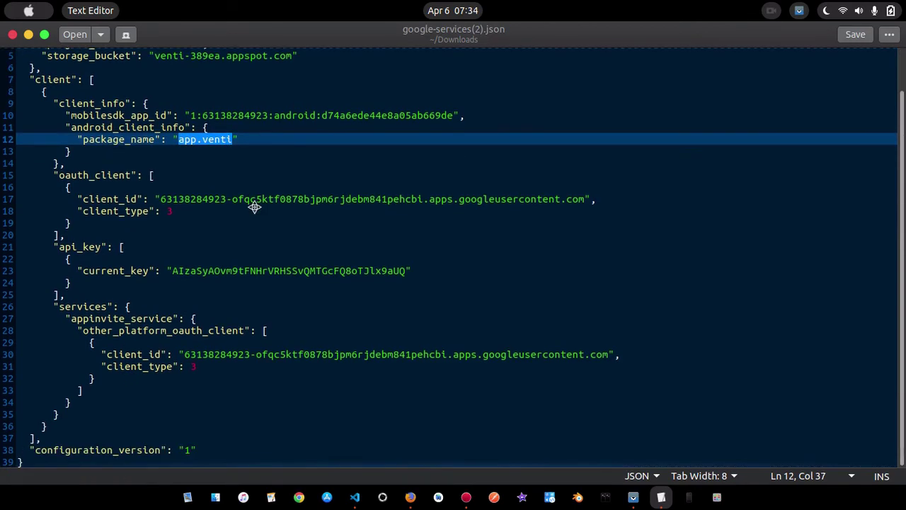
{"action": "left_click", "coordinate": [329, 396]}
Copy the entire new configuration and return to the project's google-services.json in VS Code
{"action": "key", "text": "ctrl+a"}
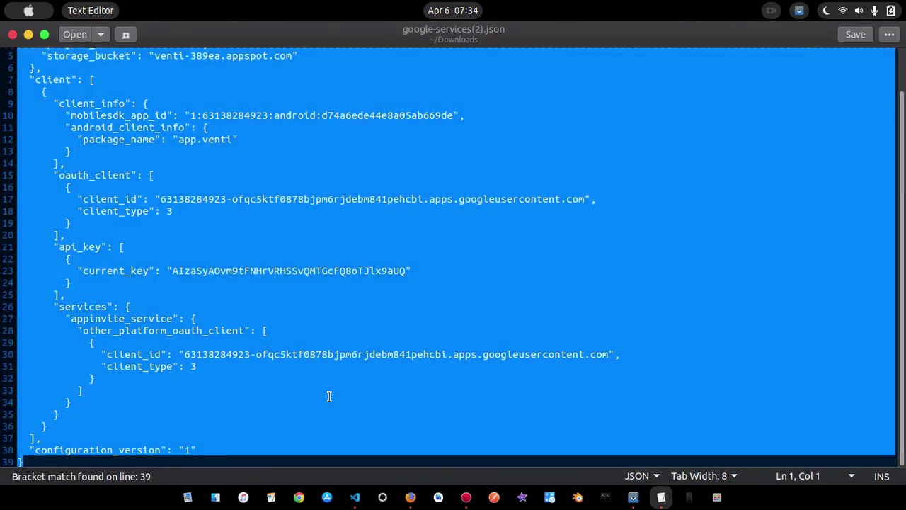
{"action": "right_click", "coordinate": [410, 352]}
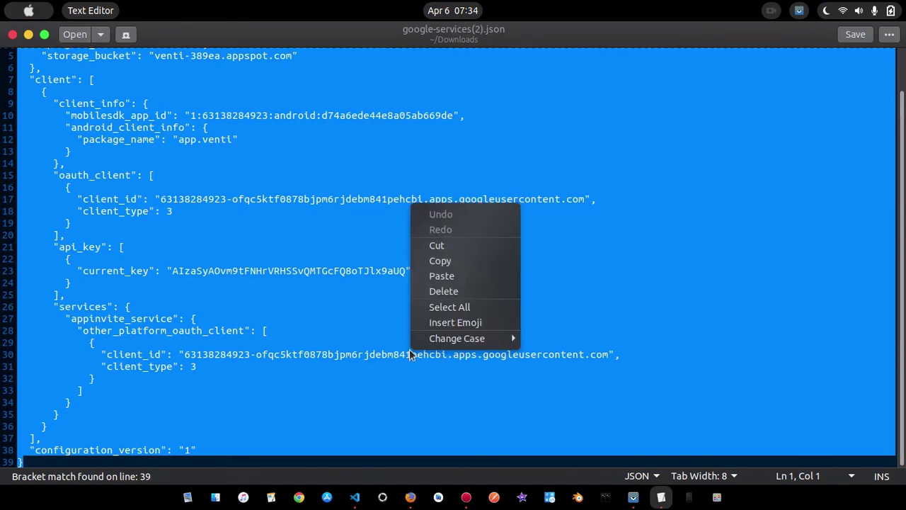
{"action": "left_click", "coordinate": [460, 263]}
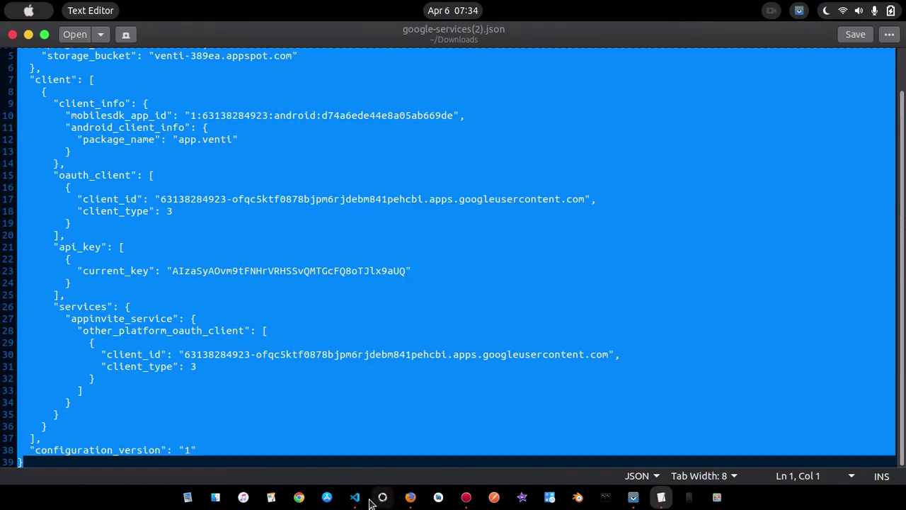
{"action": "left_click", "coordinate": [355, 497]}
{"action": "scroll", "coordinate": [383, 213], "scroll_direction": "down", "scroll_amount": 5}
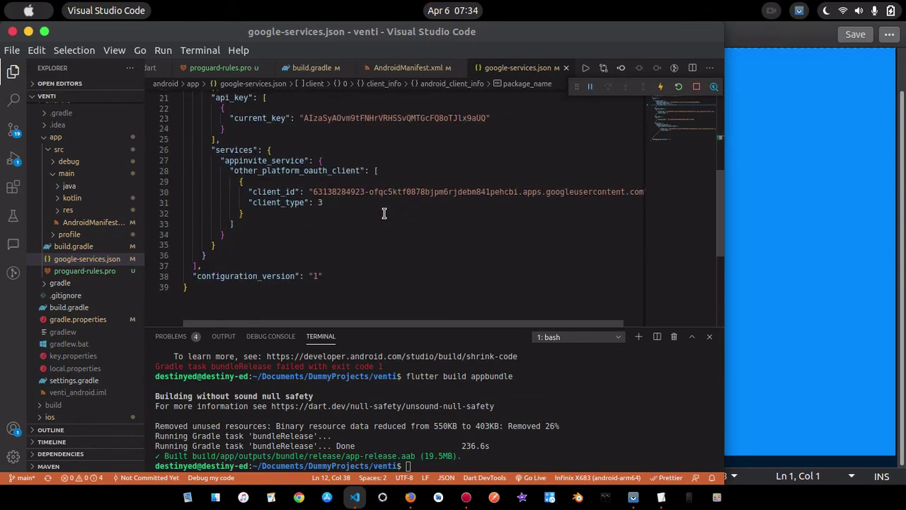
{"action": "scroll", "coordinate": [393, 198], "scroll_direction": "up", "scroll_amount": 5}
Replace google-services.json's contents with the copied app.venti configuration and close the file
{"action": "left_click", "coordinate": [401, 186]}
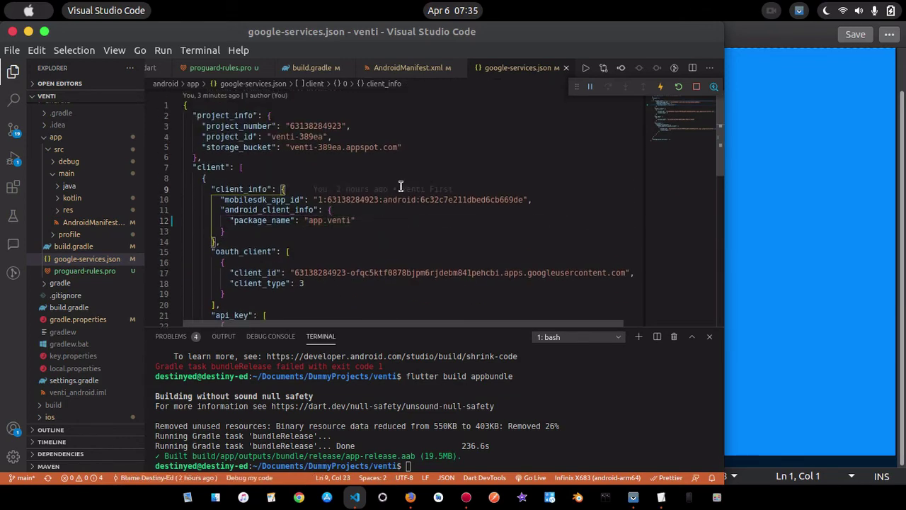
{"action": "key", "text": "ctrl+a"}
{"action": "key", "text": "BackSpace"}
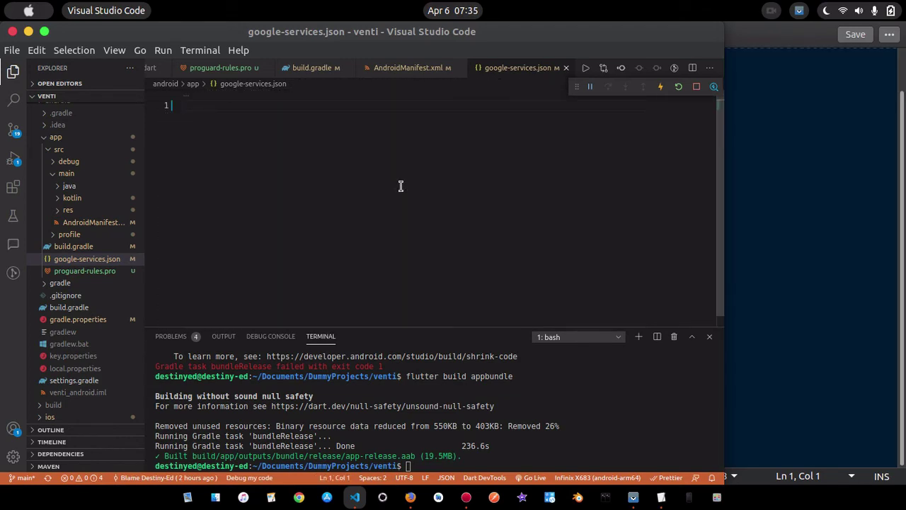
{"action": "key", "text": "ctrl+v"}
{"action": "scroll", "coordinate": [415, 204], "scroll_direction": "up", "scroll_amount": 6}
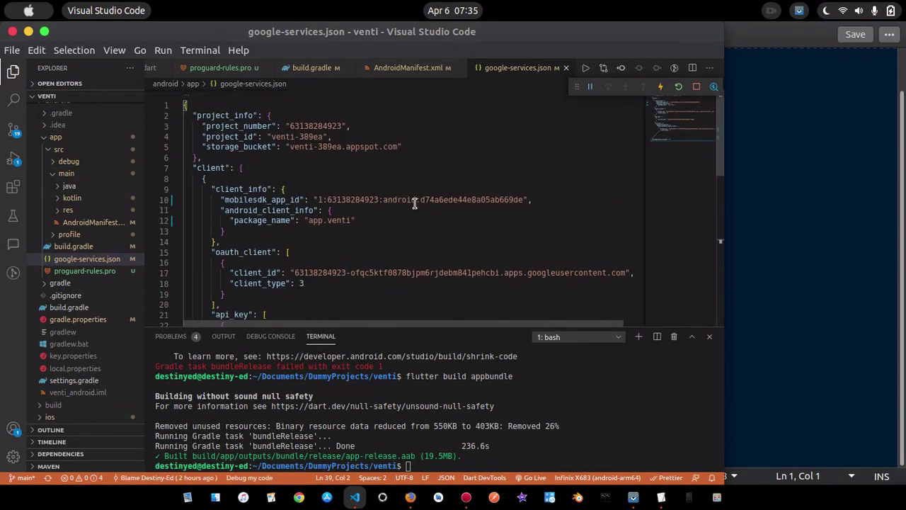
{"action": "left_click", "coordinate": [566, 68]}
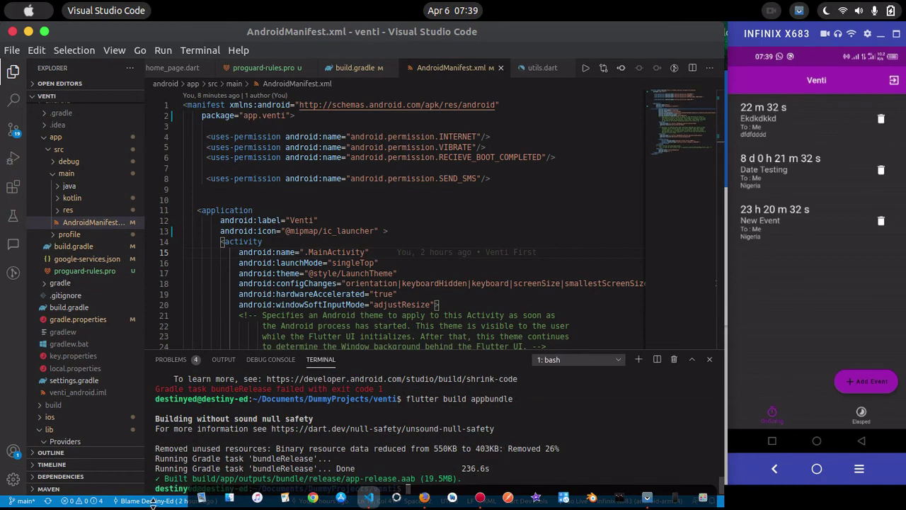
Rerun 'flutter build appbundle' in the terminal and select the app-release.aab output path
{"action": "left_click_drag", "start_coordinate": [153, 505], "coordinate": [164, 468]}
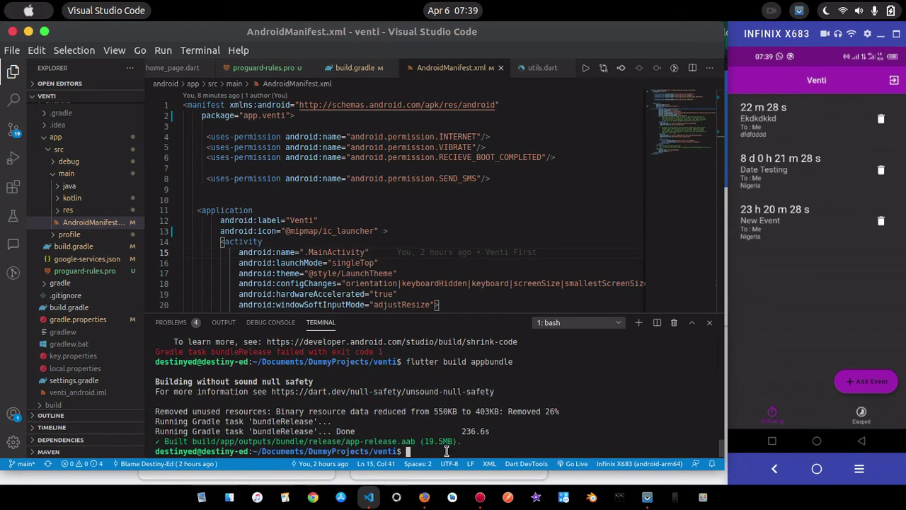
{"action": "key", "text": "Up"}
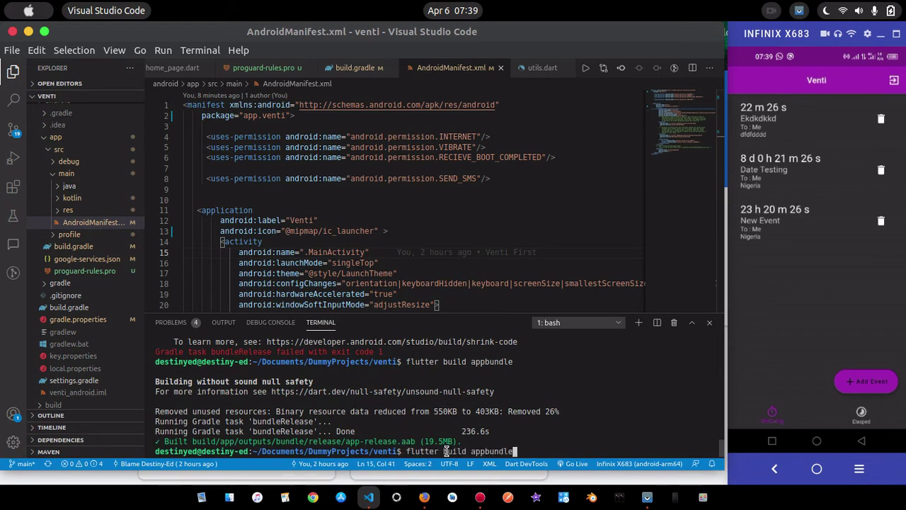
{"action": "key", "text": "Return"}
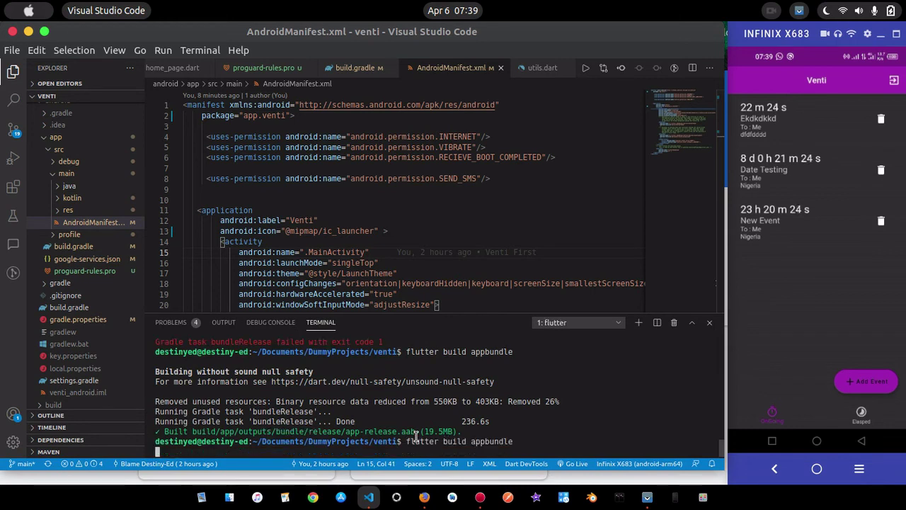
{"action": "left_click_drag", "start_coordinate": [464, 431], "coordinate": [167, 431]}
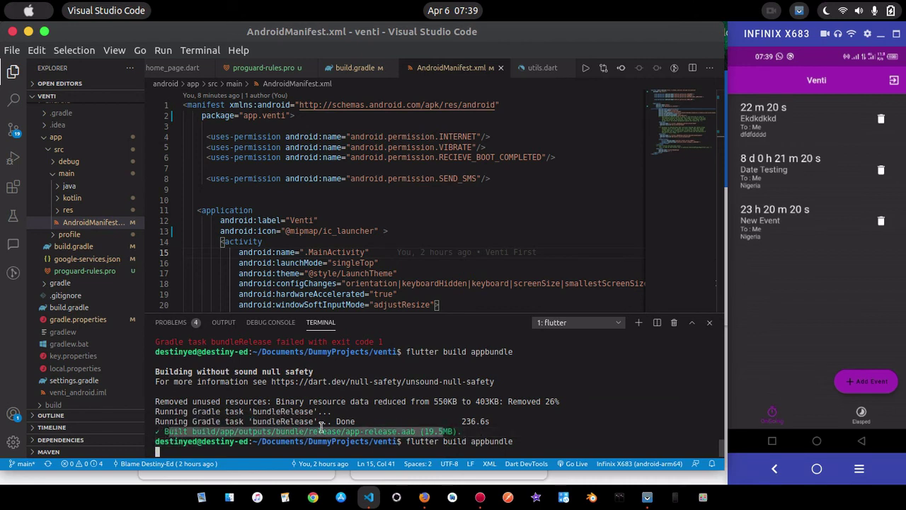
{"action": "left_click_drag", "start_coordinate": [460, 433], "coordinate": [167, 431]}
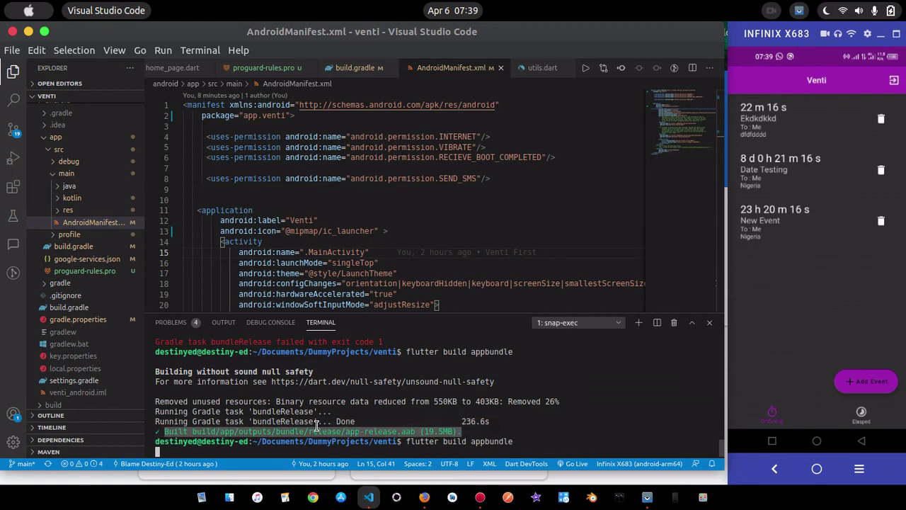
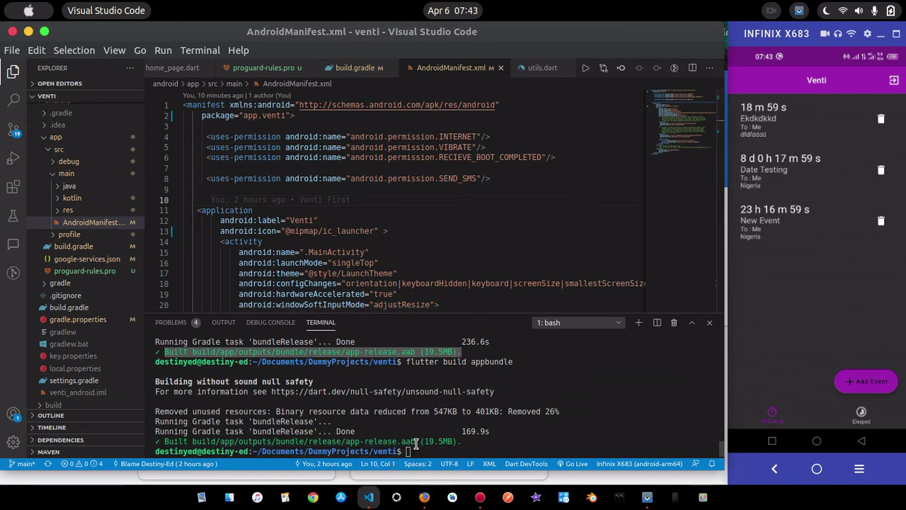
Select the build/app/outputs/bundle/release/app-release.aab path in the terminal output
{"action": "left_click_drag", "start_coordinate": [416, 442], "coordinate": [191, 442]}
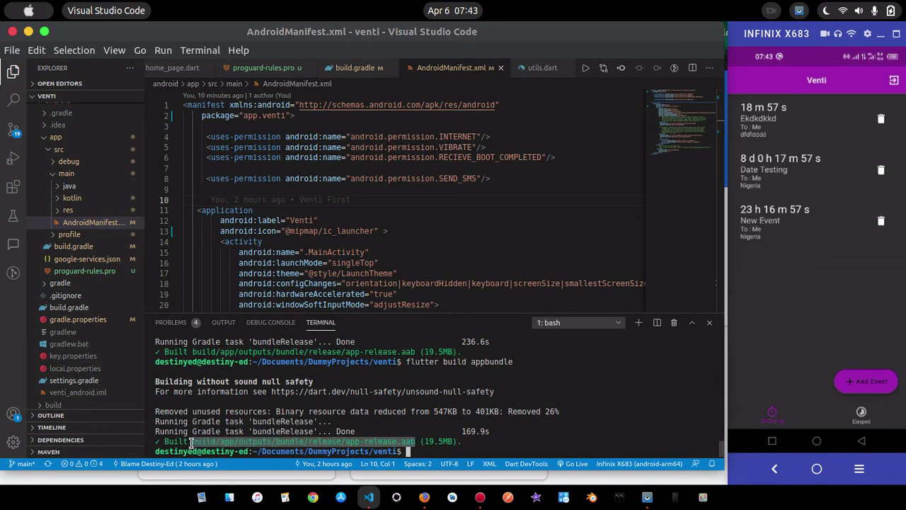
Upload app-release.aab to the production release, listed as app bundle version 1 (1.0.0)
{"action": "left_click", "coordinate": [424, 498]}
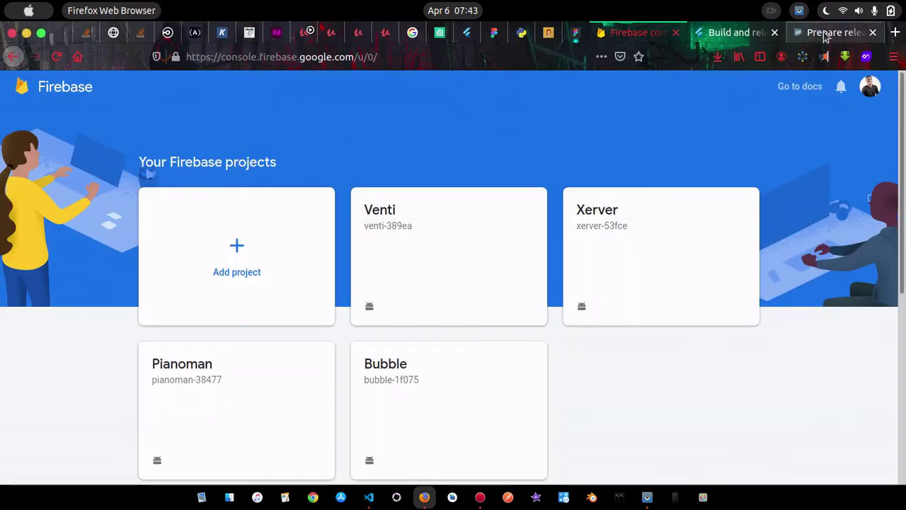
{"action": "left_click", "coordinate": [824, 33]}
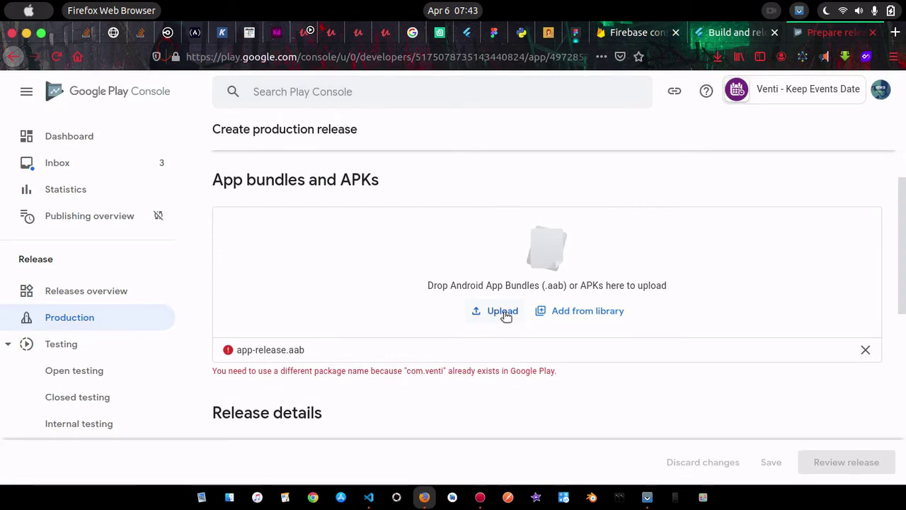
{"action": "left_click", "coordinate": [504, 313]}
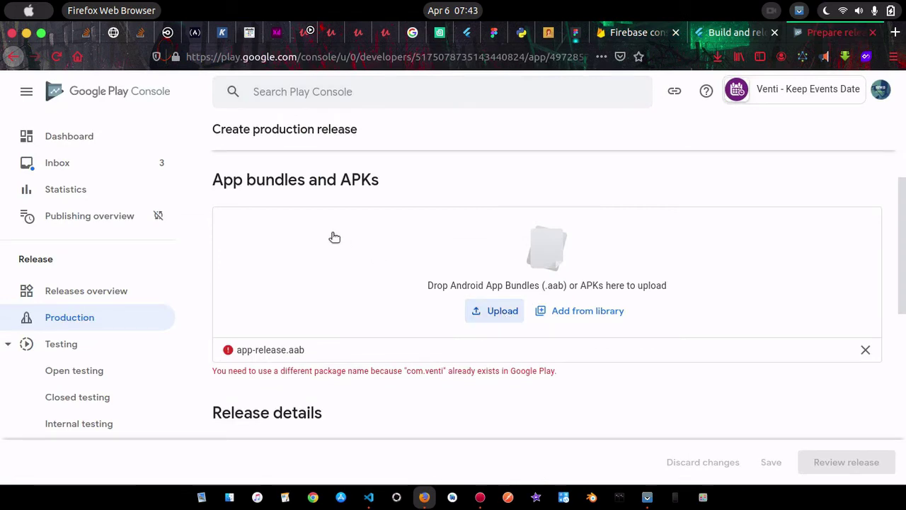
{"action": "left_click", "coordinate": [507, 314]}
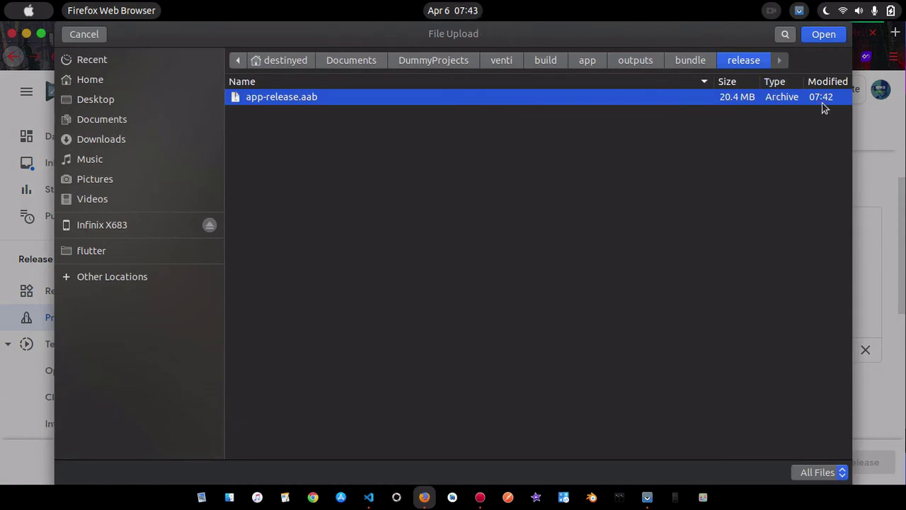
{"action": "left_click", "coordinate": [824, 35]}
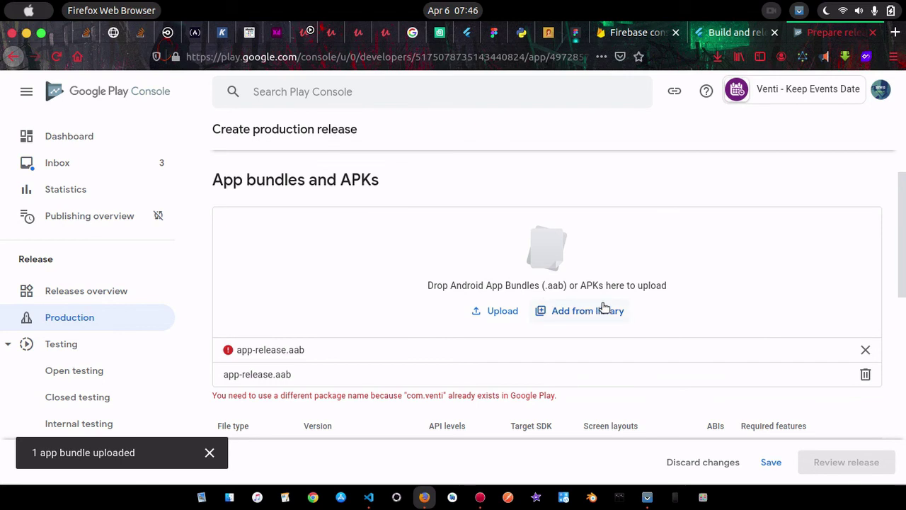
{"action": "scroll", "coordinate": [656, 316], "scroll_direction": "down", "scroll_amount": 3}
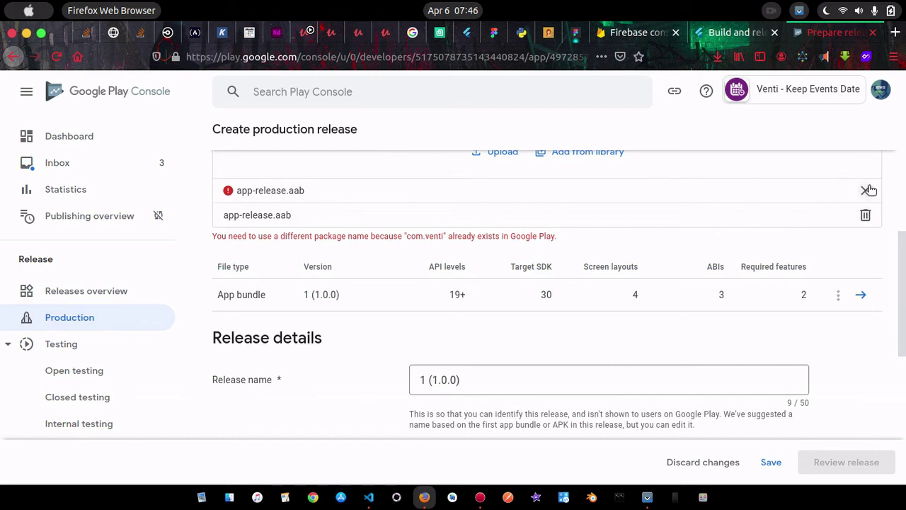
Remove the failed app-release.aab entry and check the release name 1 (1.0.0)
{"action": "left_click", "coordinate": [867, 192]}
{"action": "scroll", "coordinate": [555, 233], "scroll_direction": "up", "scroll_amount": 4}
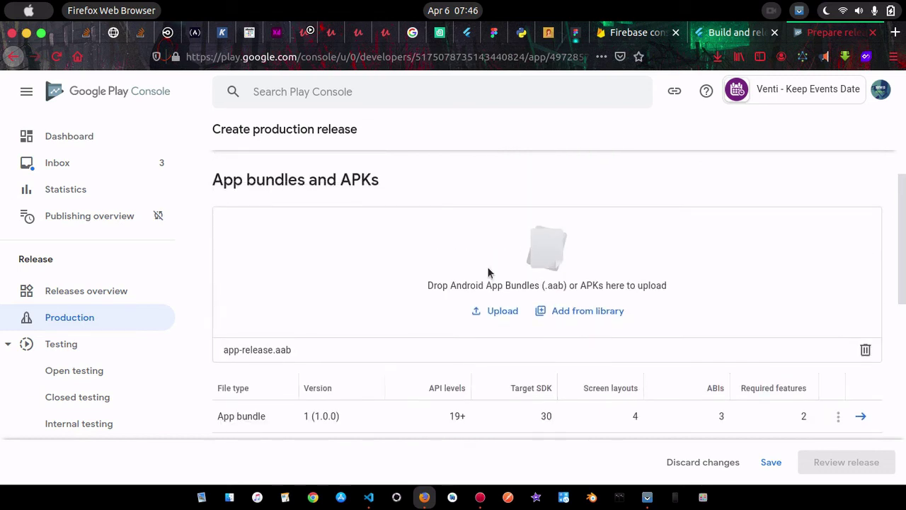
{"action": "scroll", "coordinate": [276, 365], "scroll_direction": "down", "scroll_amount": 2}
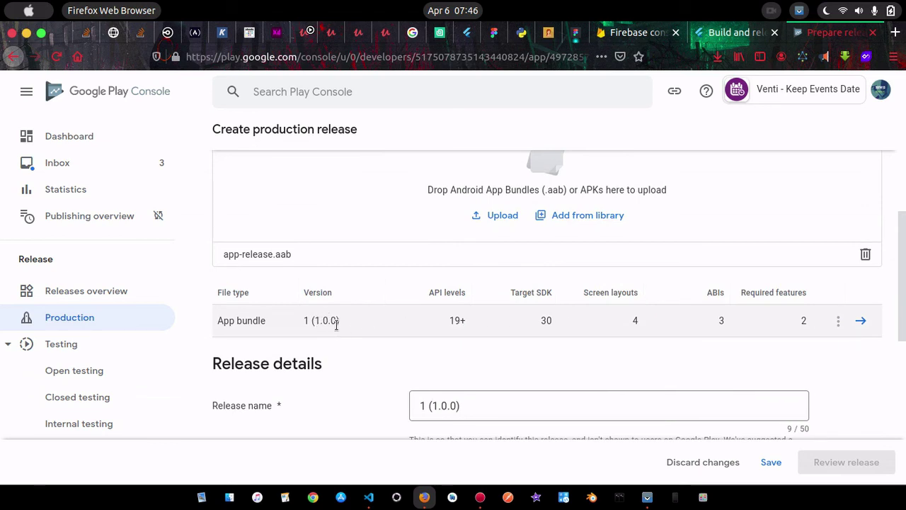
{"action": "scroll", "coordinate": [673, 354], "scroll_direction": "down", "scroll_amount": 2}
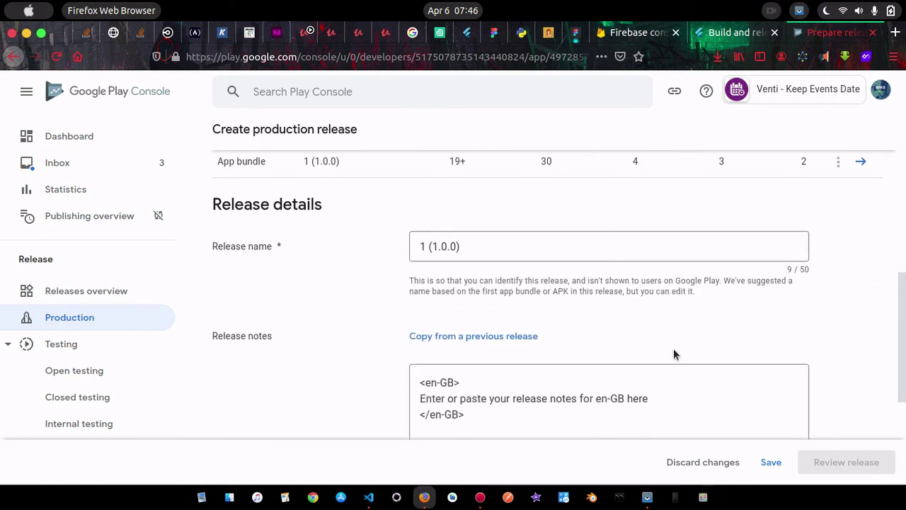
{"action": "left_click", "coordinate": [472, 246]}
{"action": "scroll", "coordinate": [474, 246], "scroll_direction": "down", "scroll_amount": 1}
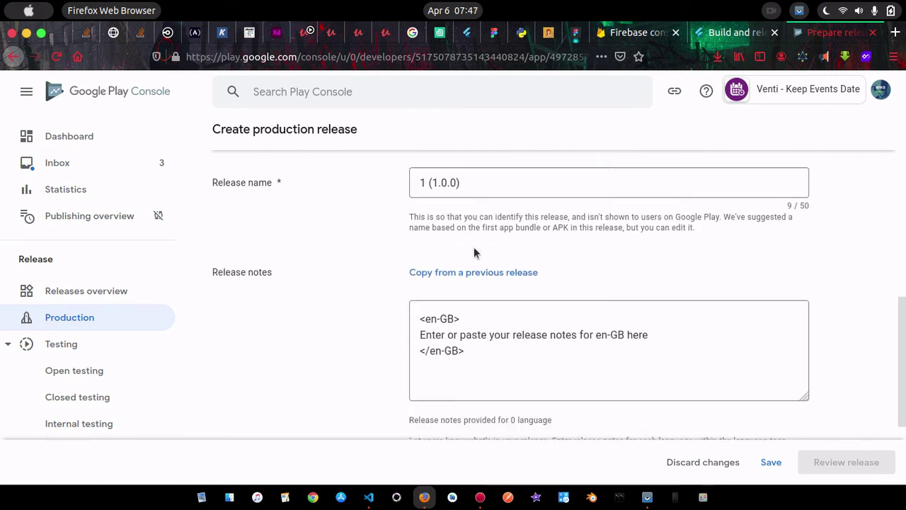
Replace the en-GB release notes placeholder with 'Venti App Released'
{"action": "left_click_drag", "start_coordinate": [649, 303], "coordinate": [419, 298]}
{"action": "key", "text": "BackSpace"}
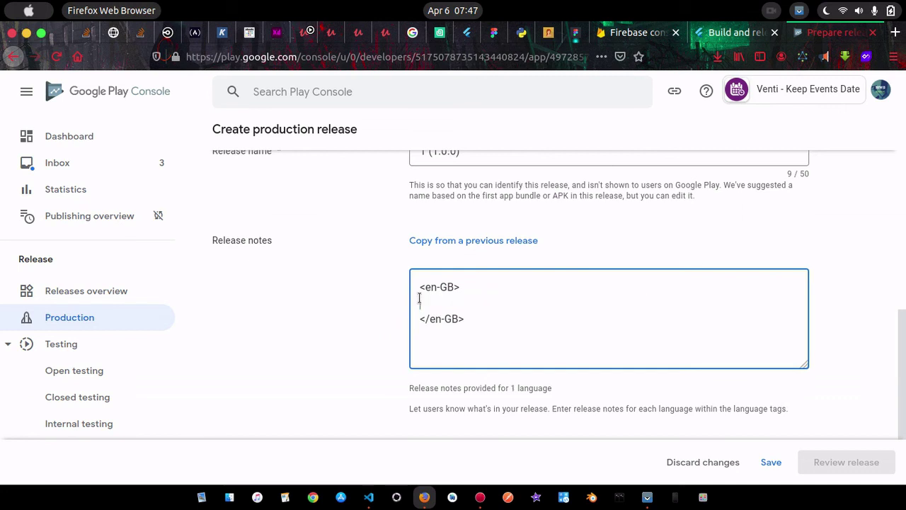
{"action": "type", "text": "Venti App Released"}
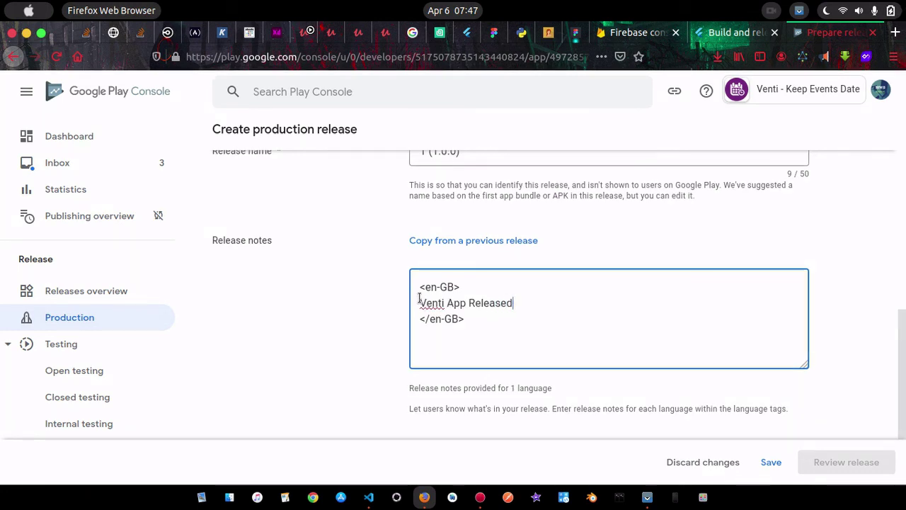
{"action": "scroll", "coordinate": [578, 314], "scroll_direction": "down", "scroll_amount": 3}
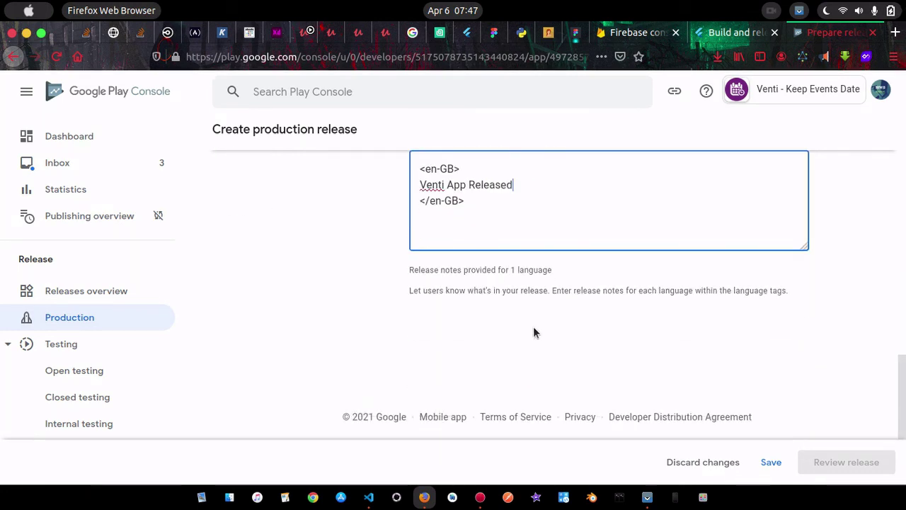
{"action": "scroll", "coordinate": [534, 327], "scroll_direction": "up", "scroll_amount": 5}
{"action": "scroll", "coordinate": [533, 327], "scroll_direction": "down", "scroll_amount": 3}
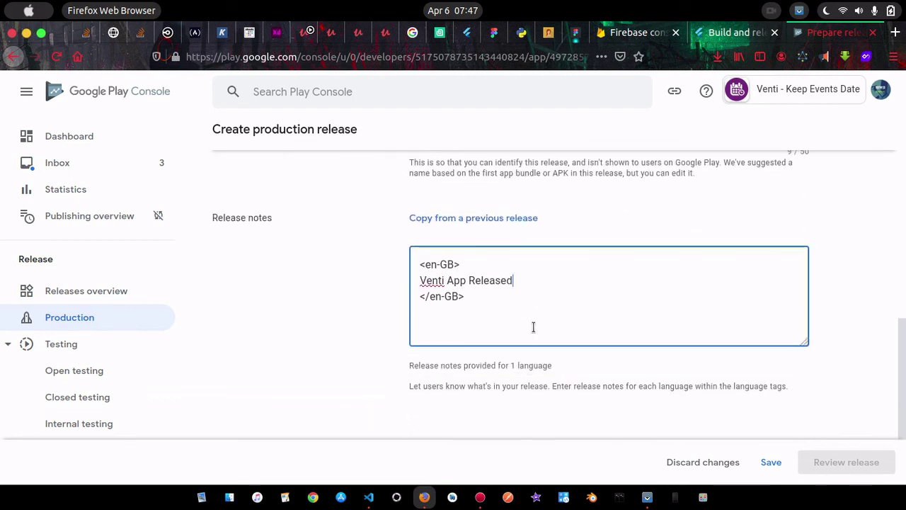
{"action": "scroll", "coordinate": [533, 327], "scroll_direction": "up", "scroll_amount": 2}
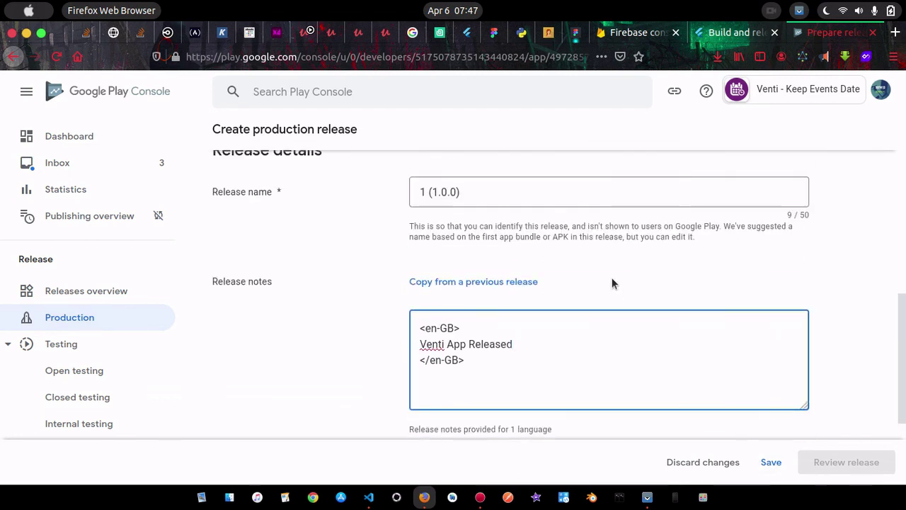
{"action": "scroll", "coordinate": [602, 281], "scroll_direction": "up", "scroll_amount": 4}
{"action": "scroll", "coordinate": [496, 234], "scroll_direction": "up", "scroll_amount": 3}
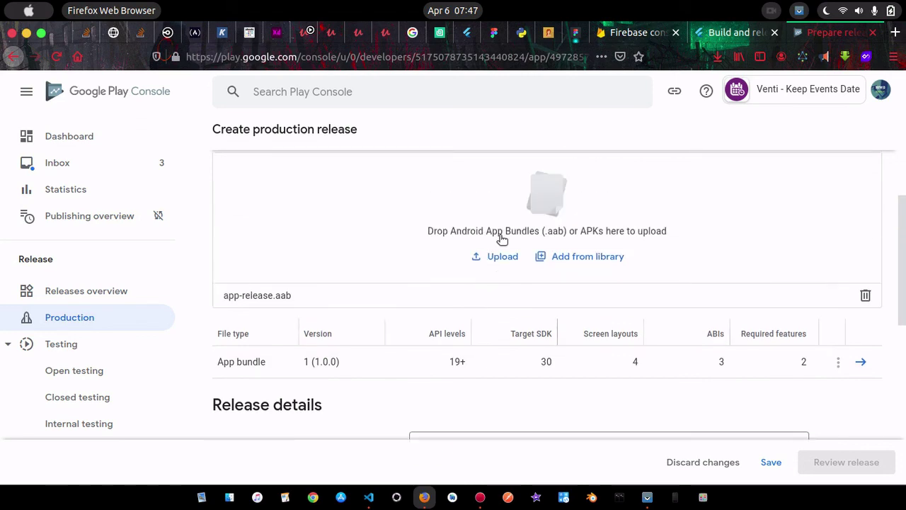
Open pubspec.yaml in the Flutter project in VS Code
{"action": "left_click", "coordinate": [368, 496]}
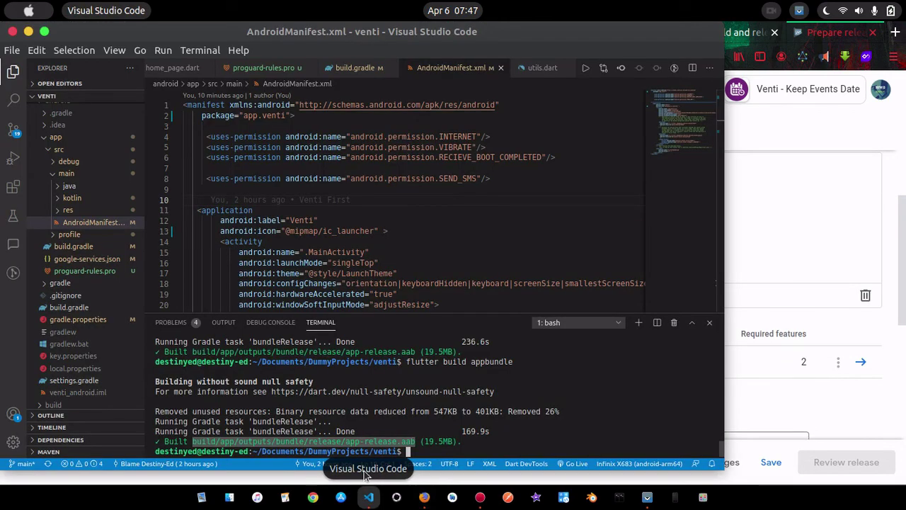
{"action": "scroll", "coordinate": [441, 180], "scroll_direction": "down", "scroll_amount": 15}
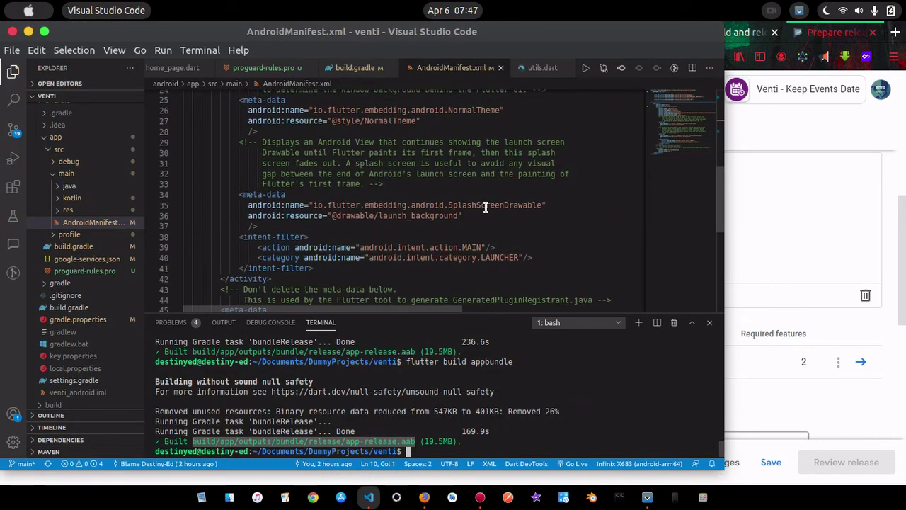
{"action": "scroll", "coordinate": [486, 205], "scroll_direction": "up", "scroll_amount": 11}
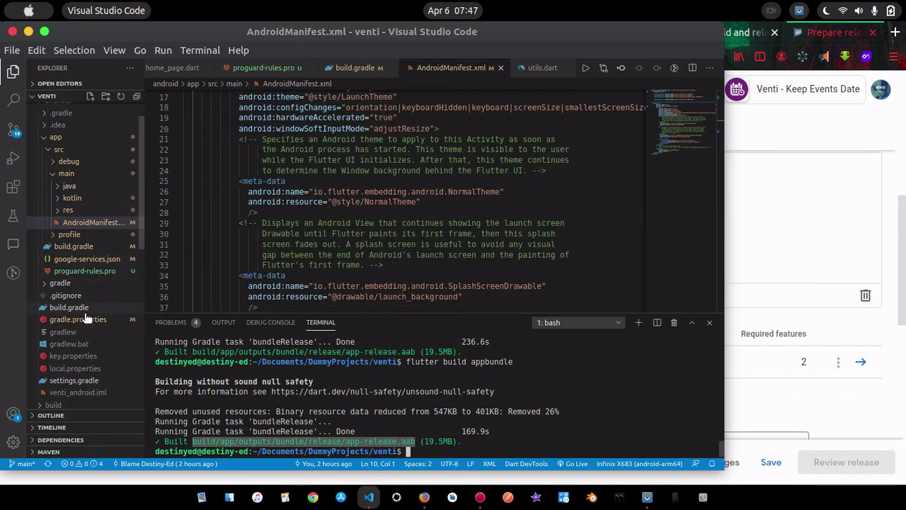
{"action": "scroll", "coordinate": [83, 371], "scroll_direction": "down", "scroll_amount": 10}
{"action": "scroll", "coordinate": [83, 371], "scroll_direction": "down", "scroll_amount": 1}
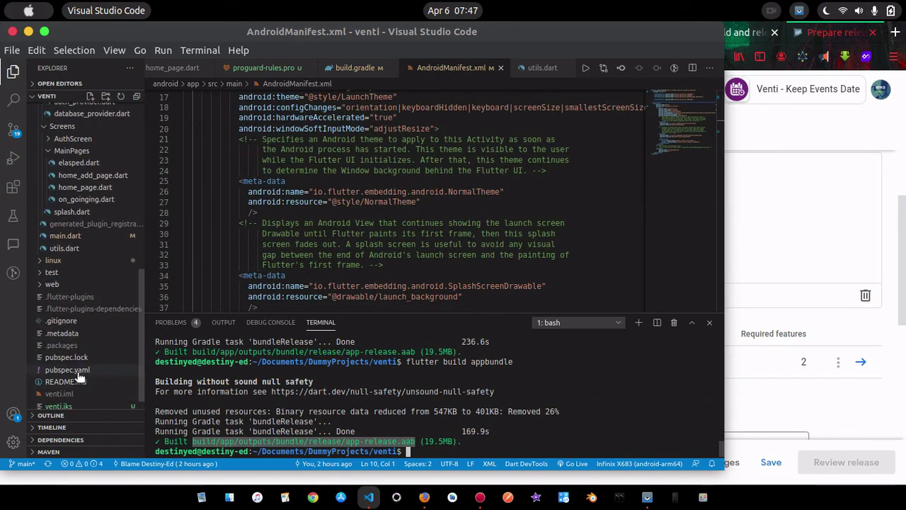
{"action": "left_click", "coordinate": [75, 370]}
{"action": "scroll", "coordinate": [344, 239], "scroll_direction": "down", "scroll_amount": 7}
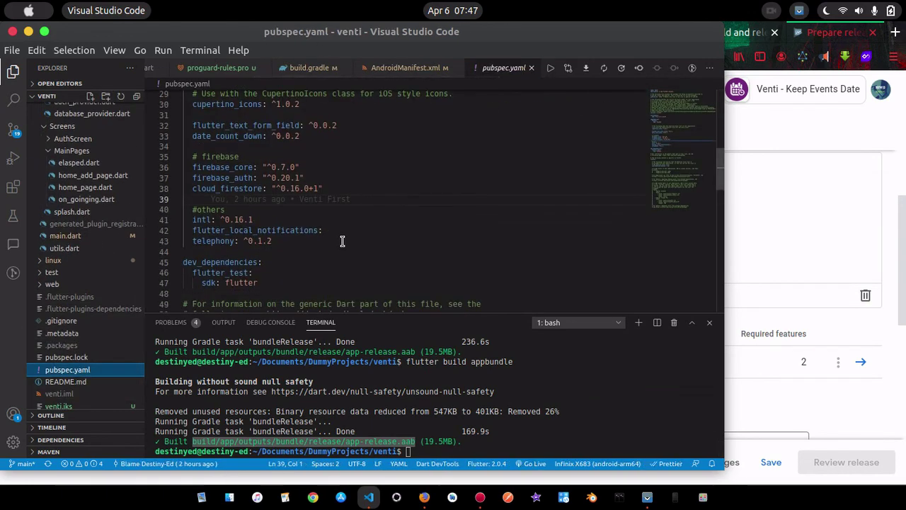
{"action": "scroll", "coordinate": [342, 242], "scroll_direction": "up", "scroll_amount": 10}
{"action": "scroll", "coordinate": [344, 241], "scroll_direction": "up", "scroll_amount": 3}
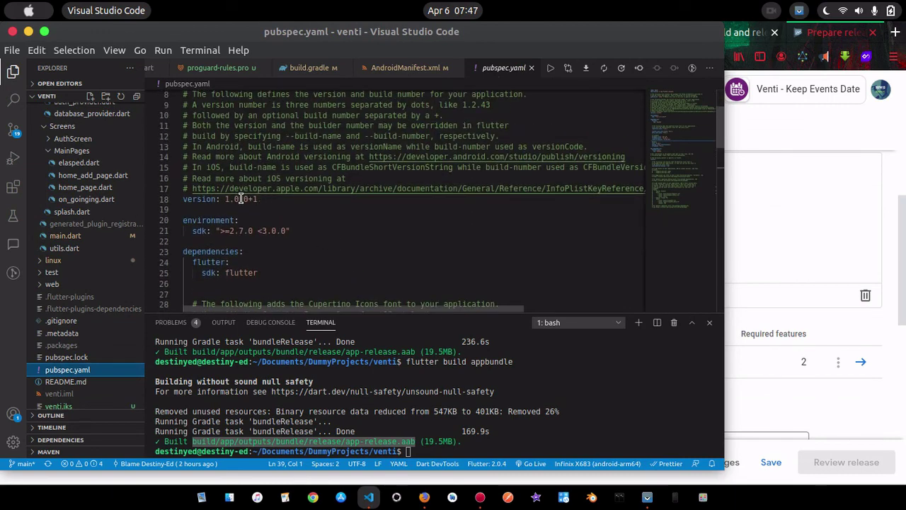
Change the pubspec.yaml version line to 1.0.0+1
{"action": "left_click", "coordinate": [268, 199]}
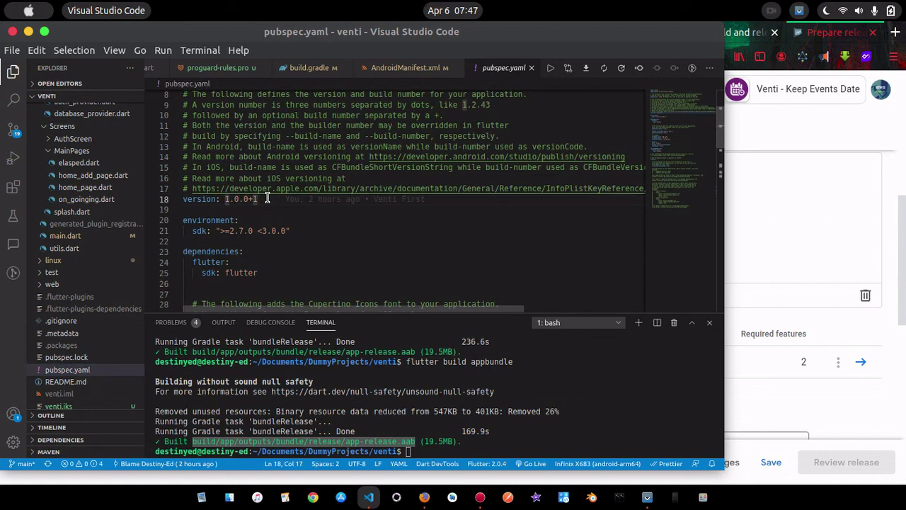
{"action": "key", "text": "BackSpace"}
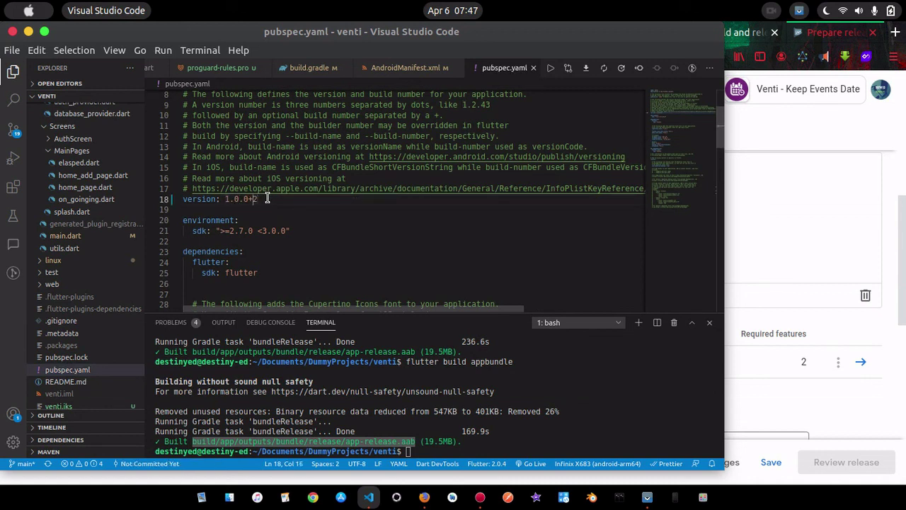
{"action": "key", "text": "Left"}
{"action": "key", "text": "Left"}
{"action": "key", "text": "Left"}
{"action": "key", "text": "Left"}
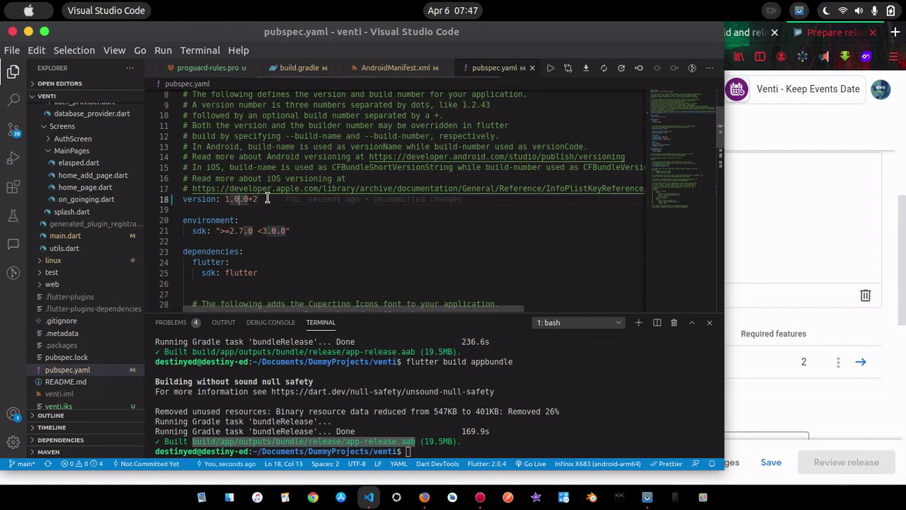
{"action": "key", "text": "BackSpace"}
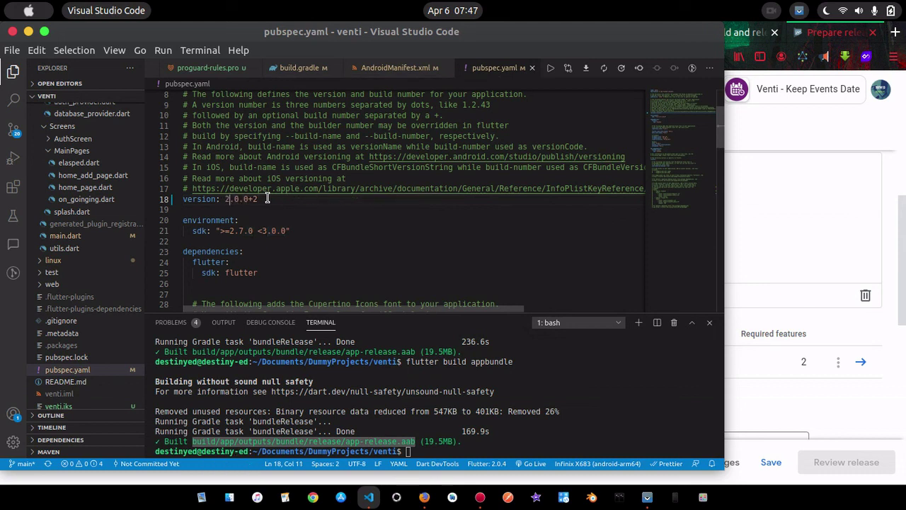
{"action": "type", "text": "1"}
{"action": "key", "text": "Right"}
{"action": "key", "text": "Right"}
{"action": "type", "text": "0"}
{"action": "key", "text": "Right"}
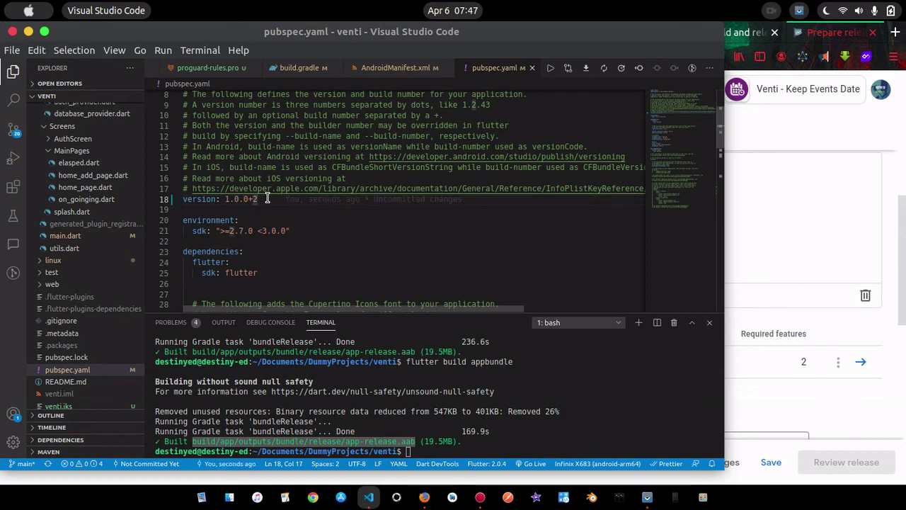
{"action": "key", "text": "Down"}
{"action": "left_click", "coordinate": [267, 199]}
{"action": "key", "text": "BackSpace"}
{"action": "type", "text": "1"}
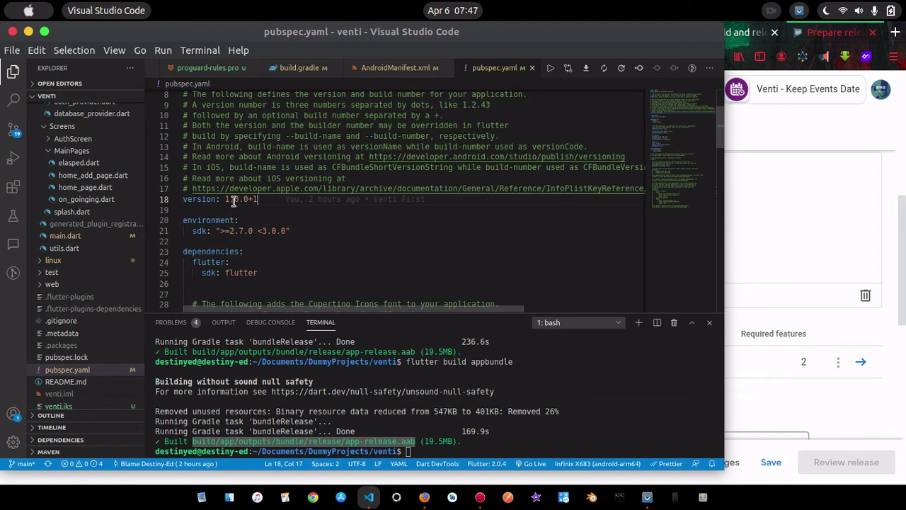
{"action": "left_click_drag", "start_coordinate": [225, 199], "coordinate": [249, 199]}
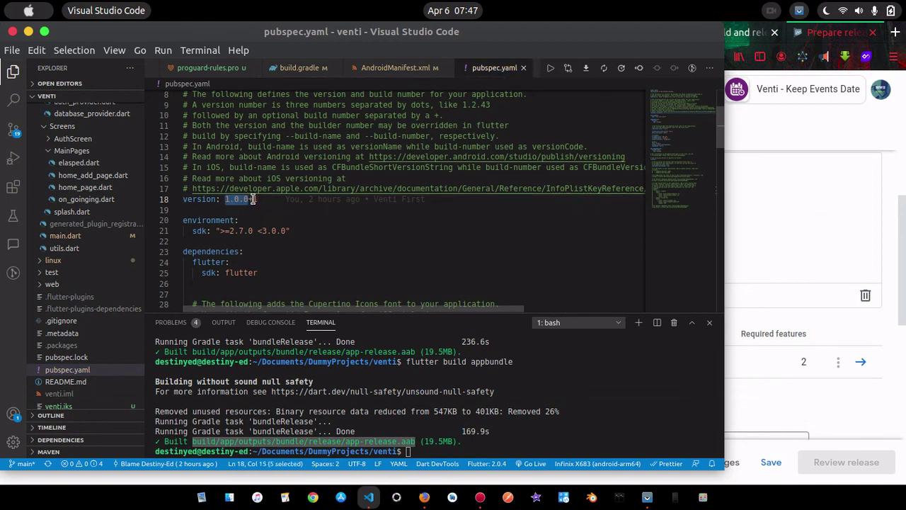
{"action": "left_click", "coordinate": [261, 199]}
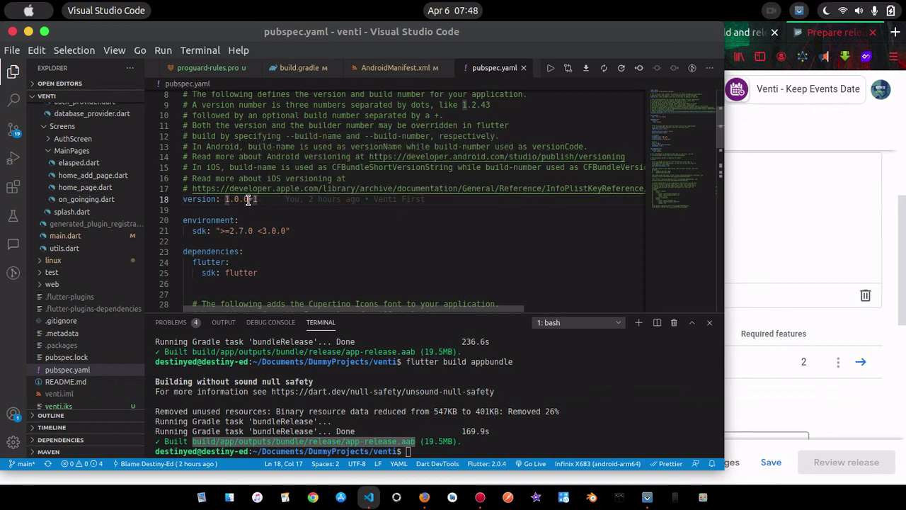
{"action": "left_click_drag", "start_coordinate": [248, 199], "coordinate": [225, 199]}
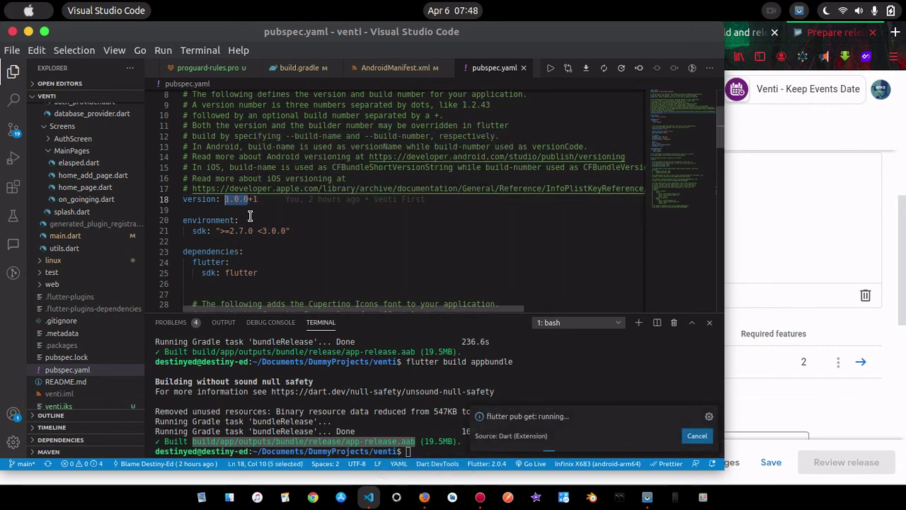
Save the production release draft in Play Console
{"action": "left_click", "coordinate": [424, 497]}
{"action": "scroll", "coordinate": [640, 277], "scroll_direction": "down", "scroll_amount": 5}
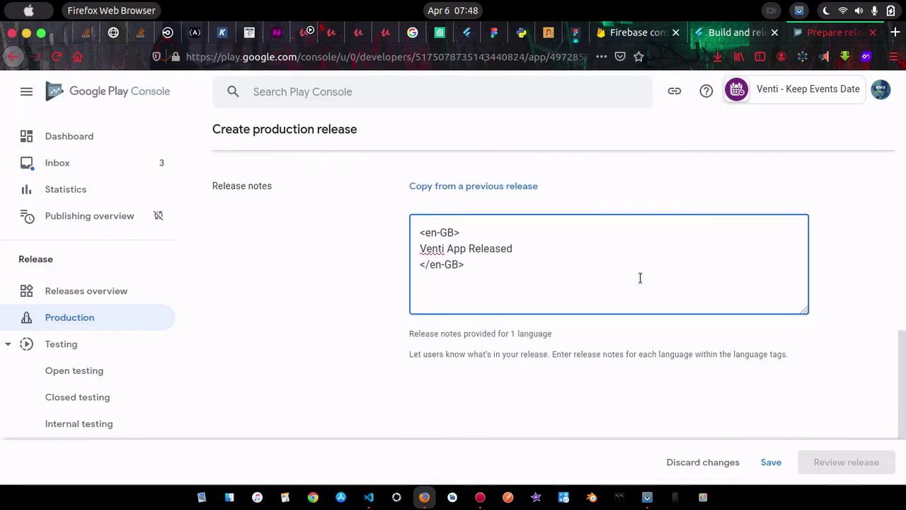
{"action": "scroll", "coordinate": [758, 416], "scroll_direction": "down", "scroll_amount": 2}
{"action": "left_click", "coordinate": [762, 461]}
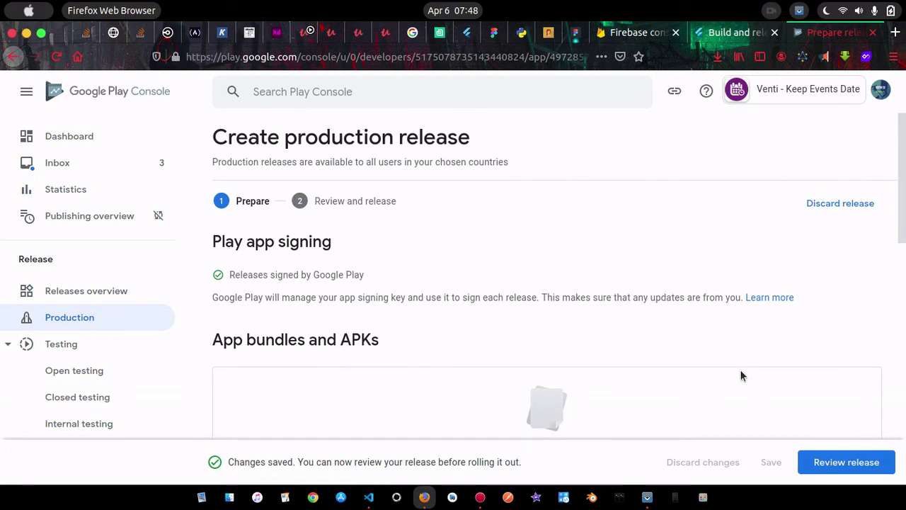
Check the 1 (1.0.0) app bundle table and proceed to Review release
{"action": "scroll", "coordinate": [741, 375], "scroll_direction": "down", "scroll_amount": 5}
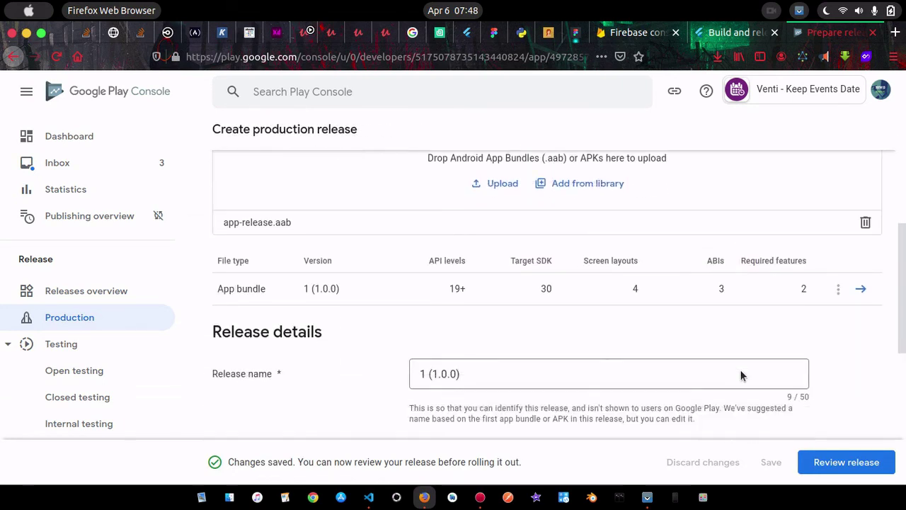
{"action": "scroll", "coordinate": [741, 375], "scroll_direction": "up", "scroll_amount": 2}
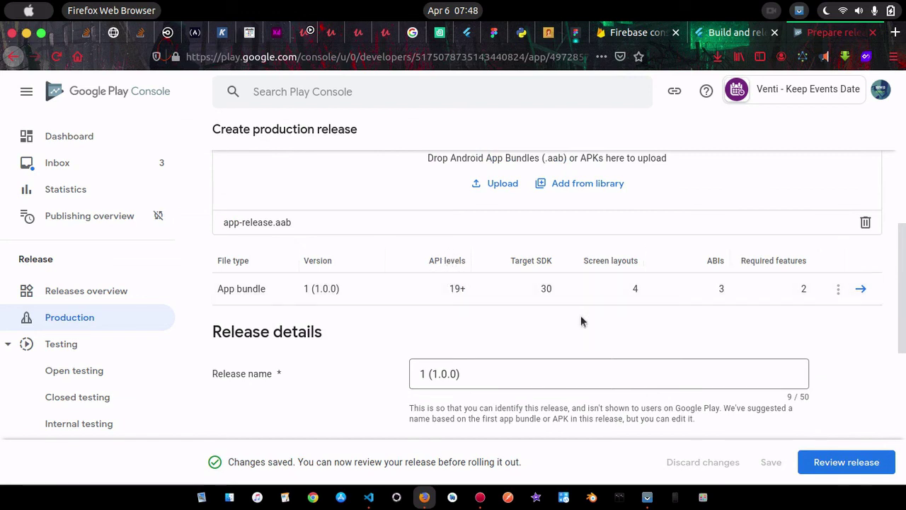
{"action": "scroll", "coordinate": [587, 318], "scroll_direction": "down", "scroll_amount": 2}
{"action": "scroll", "coordinate": [596, 322], "scroll_direction": "down", "scroll_amount": 5}
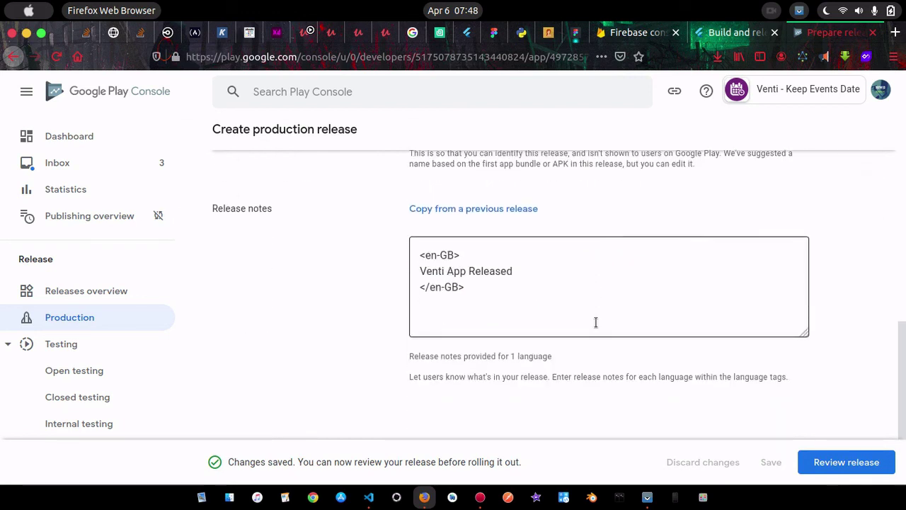
{"action": "left_click", "coordinate": [856, 462]}
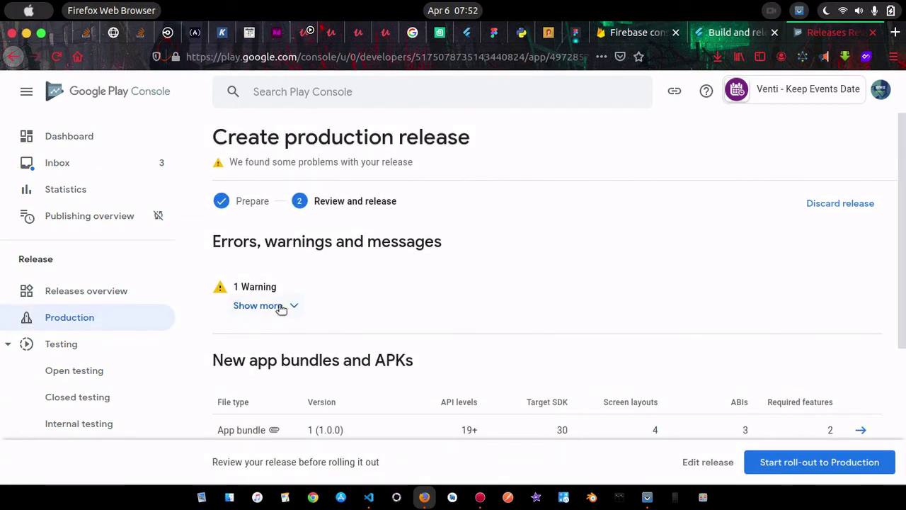
Inspect the release warning, then confirm rolling out release 1 (1.0.0) to Production
{"action": "left_click", "coordinate": [283, 306]}
{"action": "scroll", "coordinate": [383, 315], "scroll_direction": "down", "scroll_amount": 1}
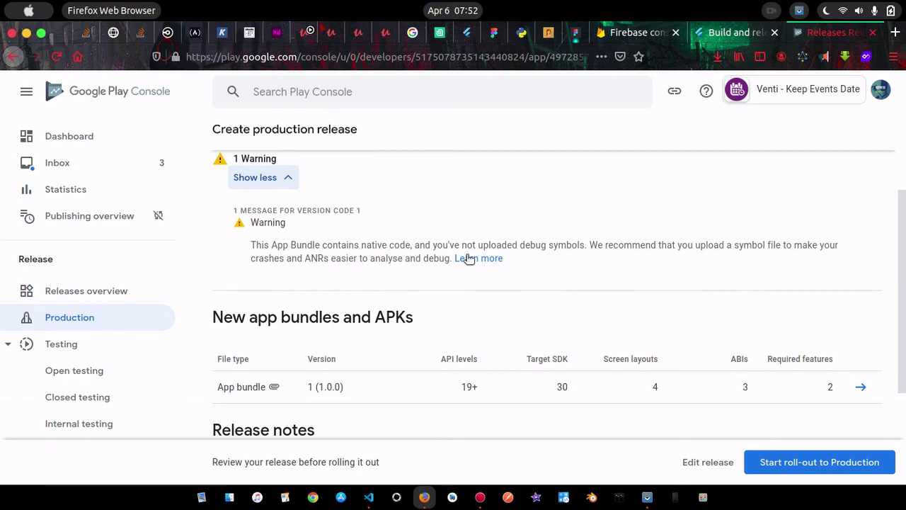
{"action": "left_click", "coordinate": [276, 180]}
{"action": "scroll", "coordinate": [423, 225], "scroll_direction": "down", "scroll_amount": 2}
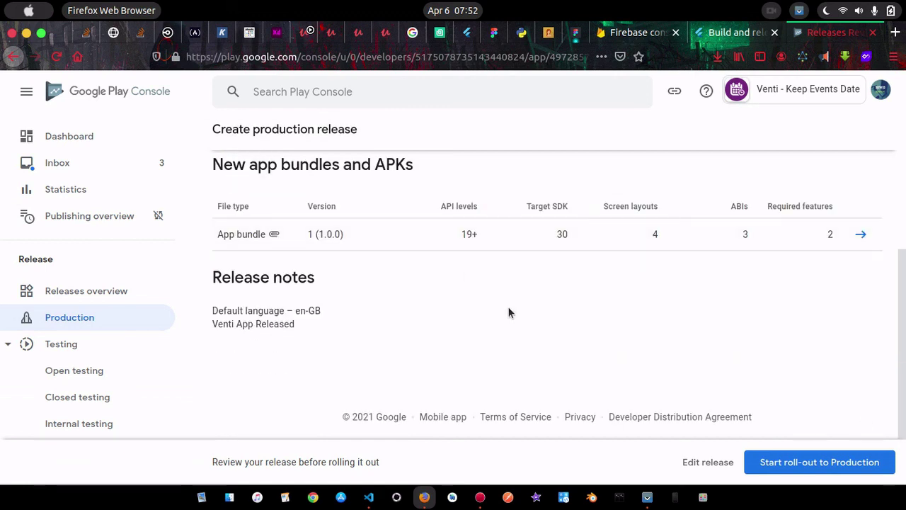
{"action": "left_click", "coordinate": [793, 463]}
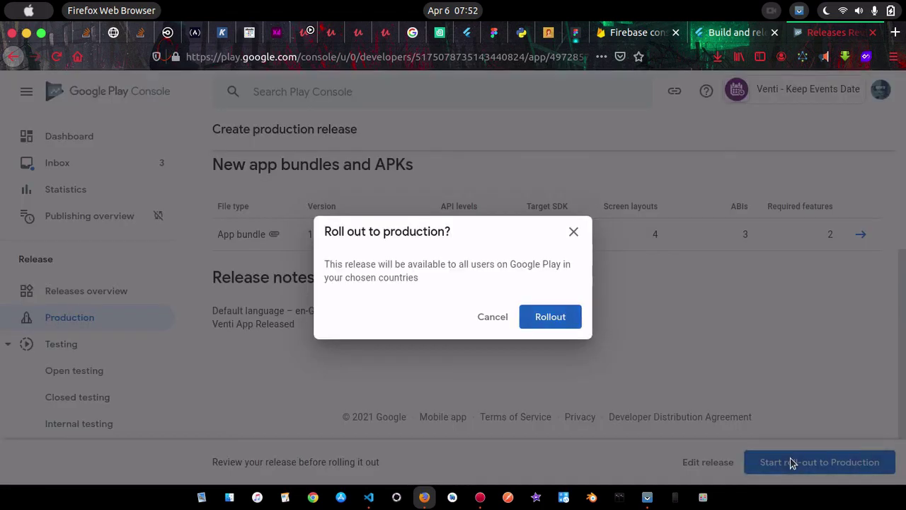
{"action": "left_click", "coordinate": [544, 314]}
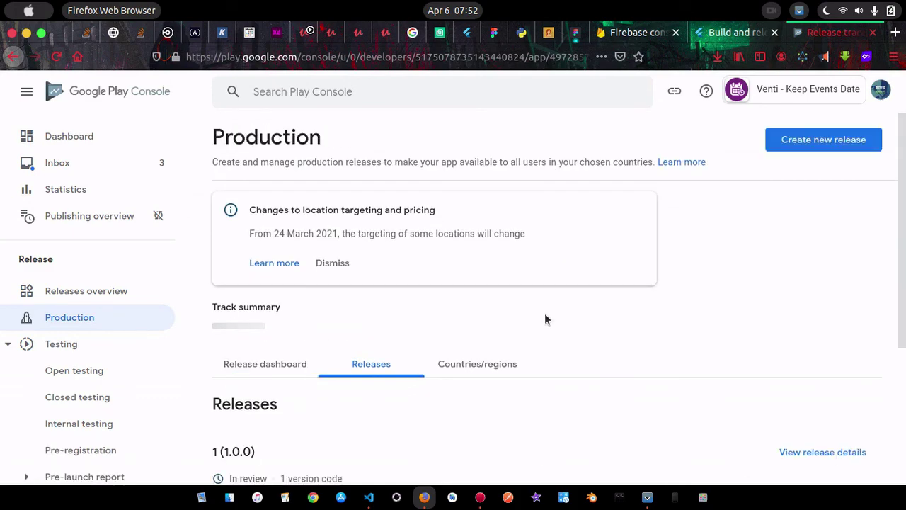
Go to the Venti app's Dashboard
{"action": "scroll", "coordinate": [545, 317], "scroll_direction": "down", "scroll_amount": 3}
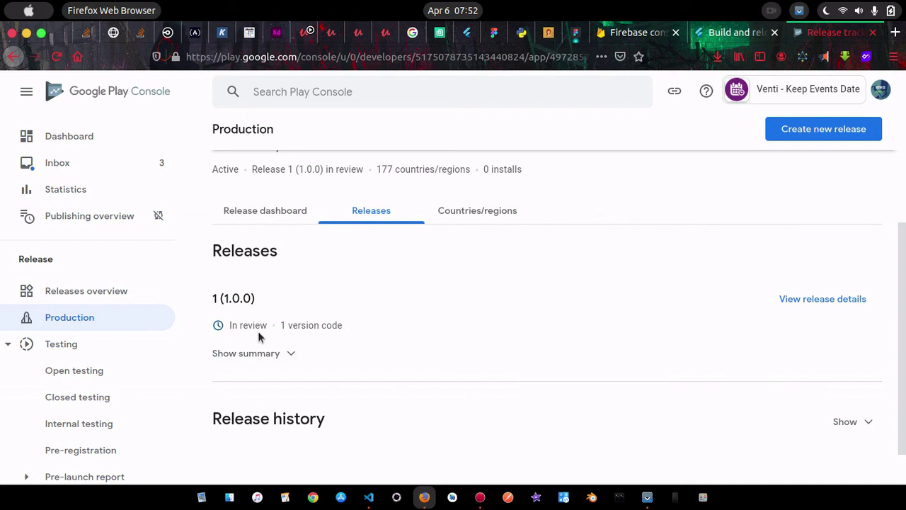
{"action": "left_click", "coordinate": [102, 141]}
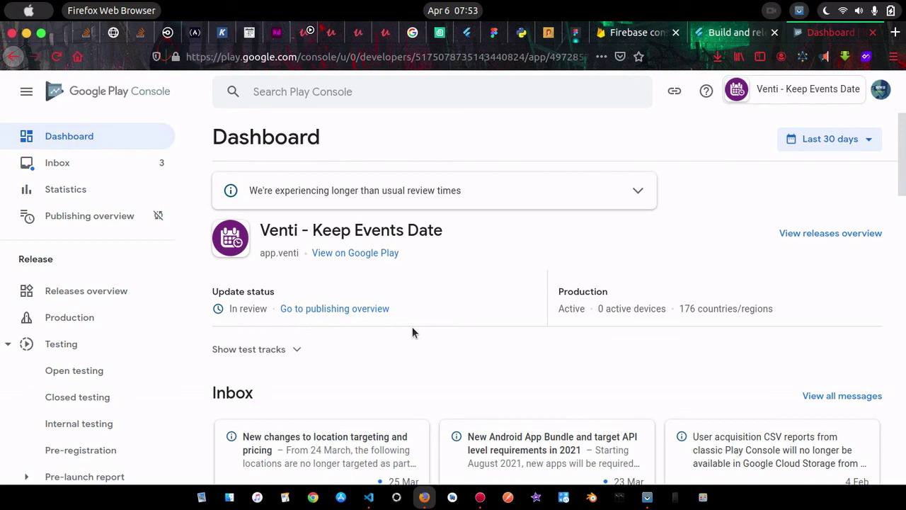
{"action": "scroll", "coordinate": [415, 333], "scroll_direction": "down", "scroll_amount": 5}
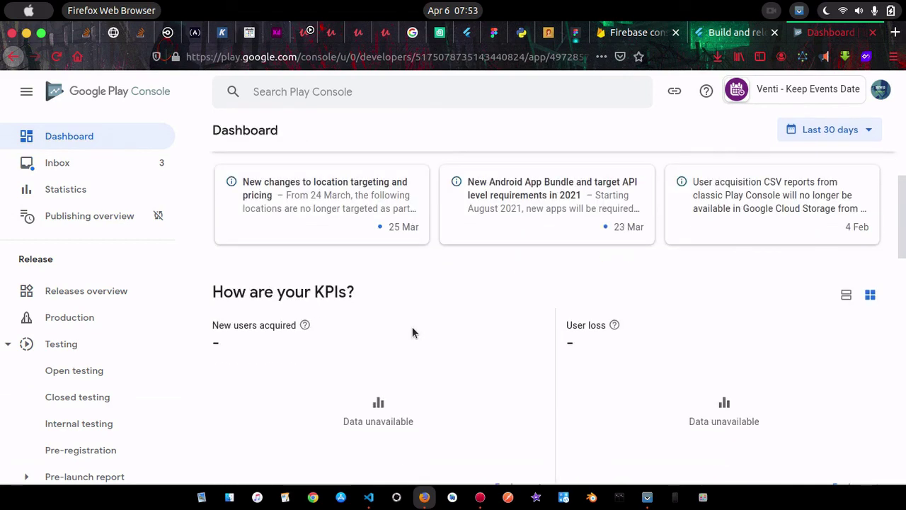
{"action": "scroll", "coordinate": [414, 332], "scroll_direction": "up", "scroll_amount": 3}
{"action": "scroll", "coordinate": [414, 332], "scroll_direction": "down", "scroll_amount": 1}
{"action": "scroll", "coordinate": [414, 332], "scroll_direction": "up", "scroll_amount": 1}
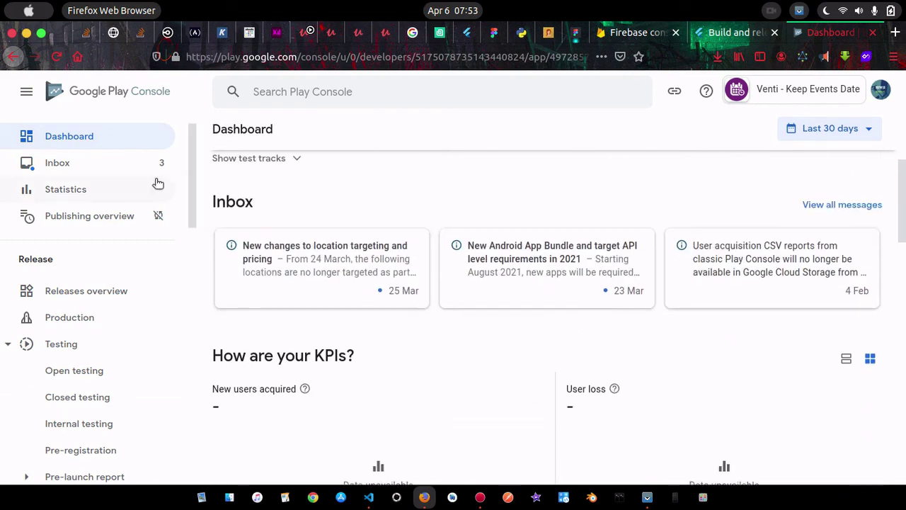
Open All apps and find Venti - Keep Events Date with its update In review
{"action": "left_click", "coordinate": [29, 93]}
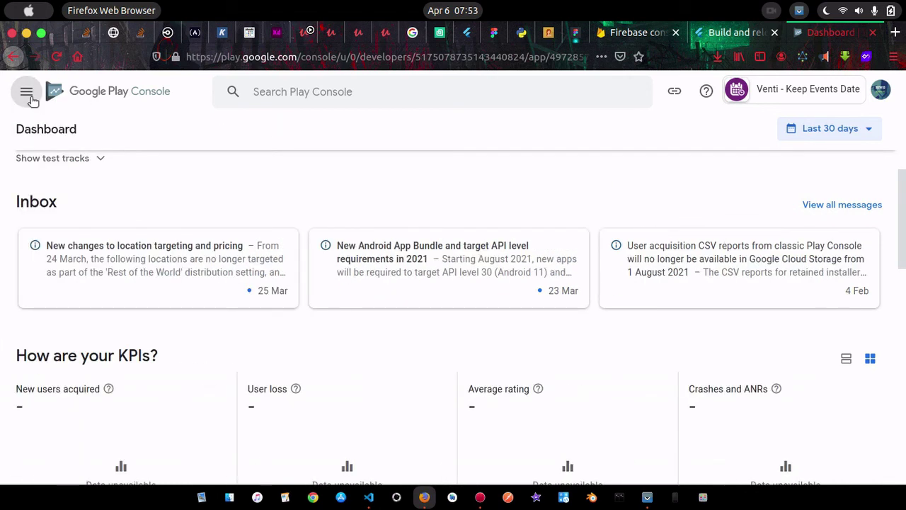
{"action": "left_click", "coordinate": [29, 95]}
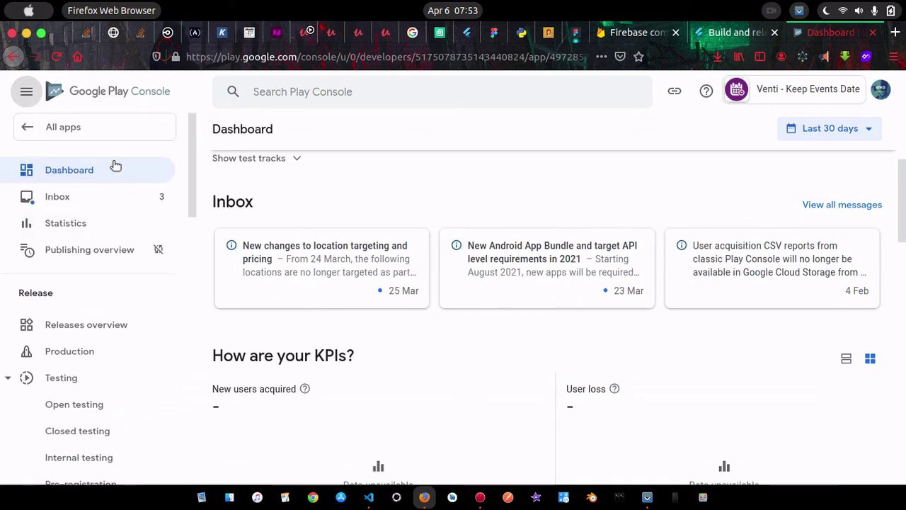
{"action": "left_click", "coordinate": [90, 126]}
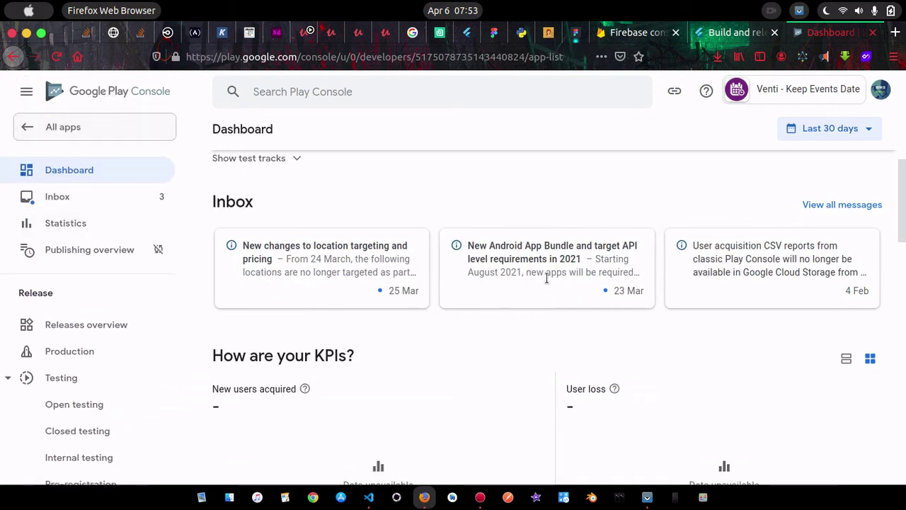
{"action": "scroll", "coordinate": [503, 386], "scroll_direction": "down", "scroll_amount": 2}
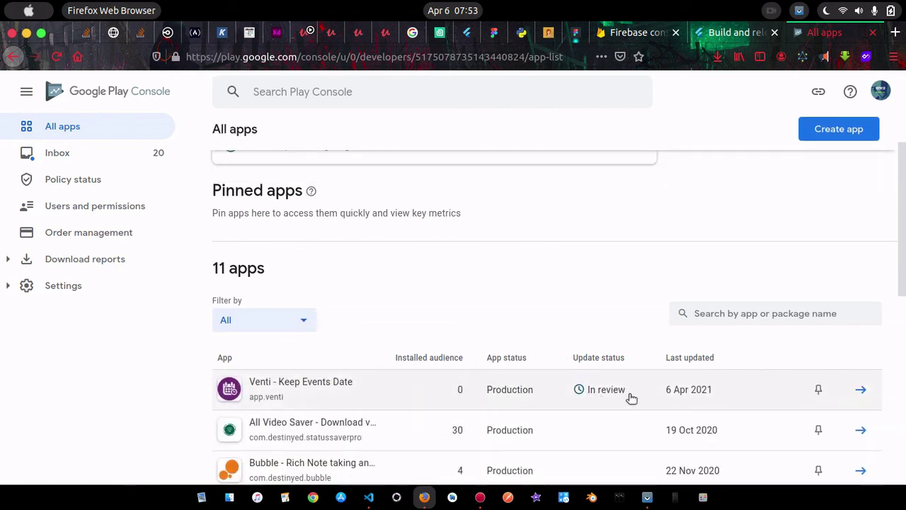
{"action": "scroll", "coordinate": [632, 399], "scroll_direction": "down", "scroll_amount": 4}
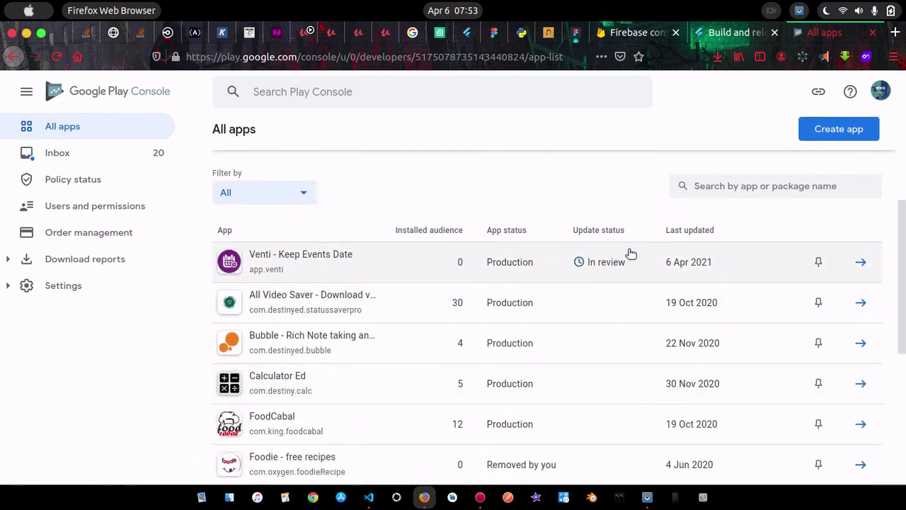